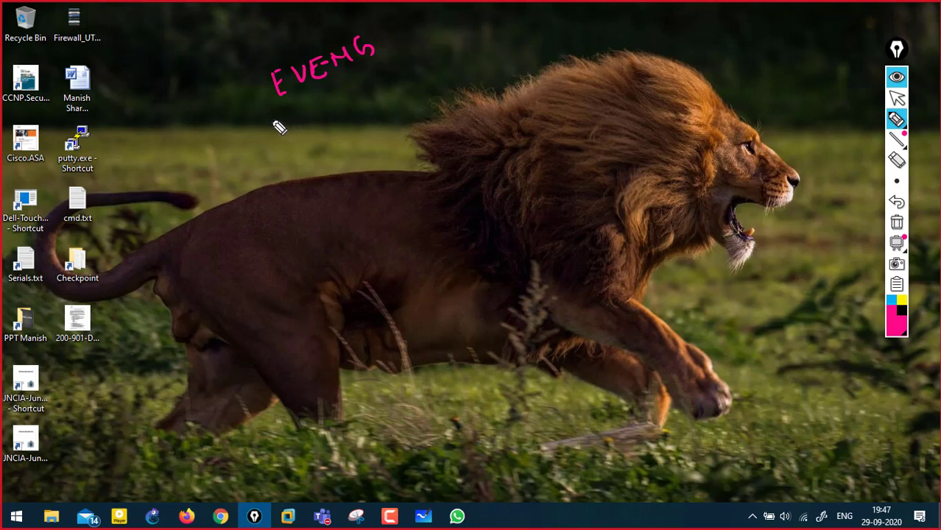
Step: Handwrite 'Installation', 'image' and a circled 'cmd' under the EVENG note, then erase them and hide the pen tools
mouse_move(275, 130)
mouse_down()
mouse_move(305, 131)
mouse_move(416, 79)
mouse_move(414, 88)
mouse_up()
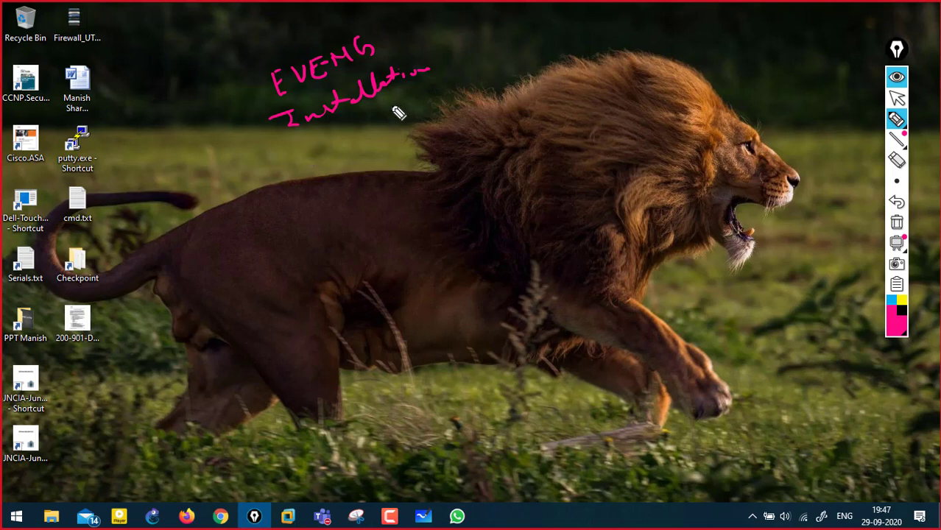
mouse_move(312, 153)
mouse_down()
mouse_move(346, 147)
mouse_move(409, 111)
mouse_up()
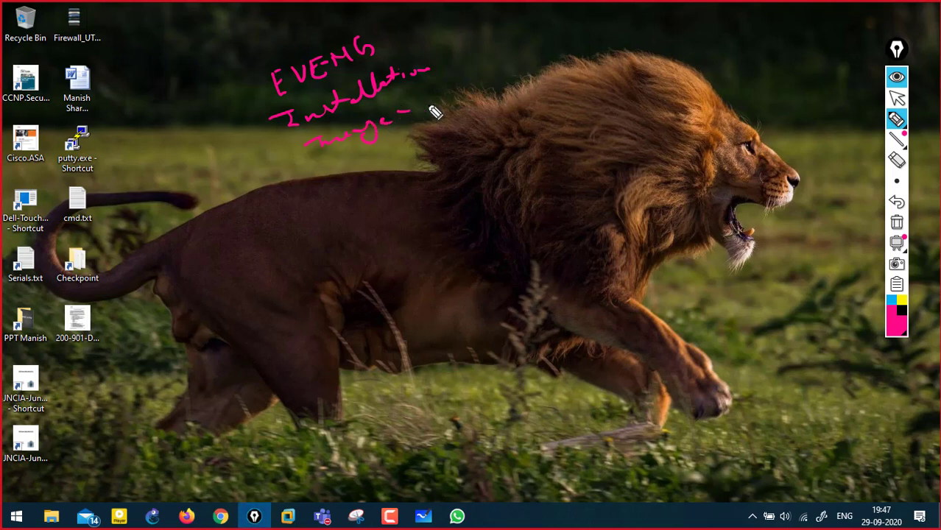
drag(343, 170, 376, 158)
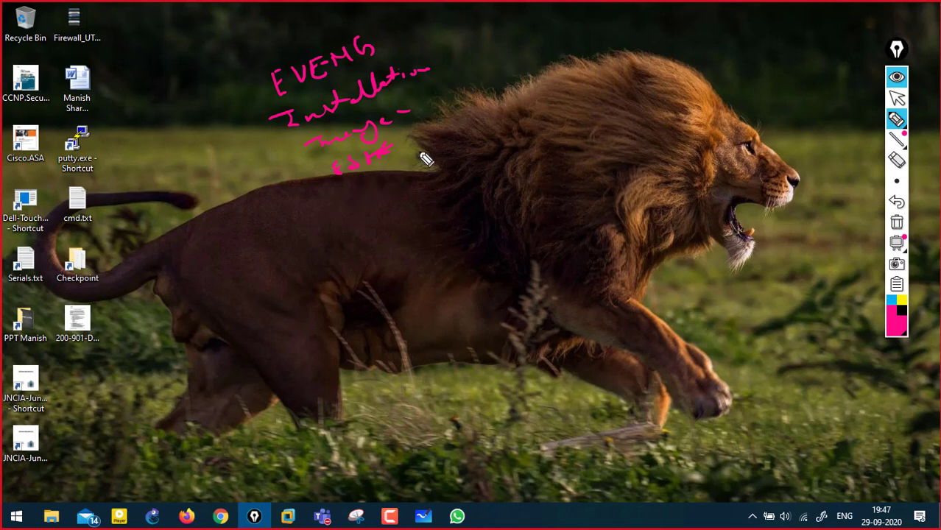
mouse_move(444, 137)
mouse_down()
mouse_move(466, 126)
mouse_move(478, 135)
mouse_move(505, 109)
mouse_move(436, 131)
mouse_up()
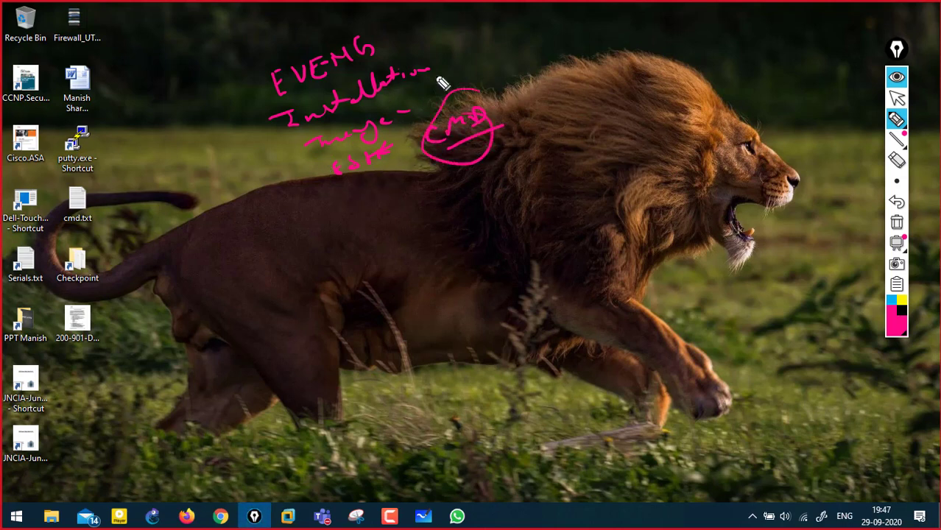
click(897, 222)
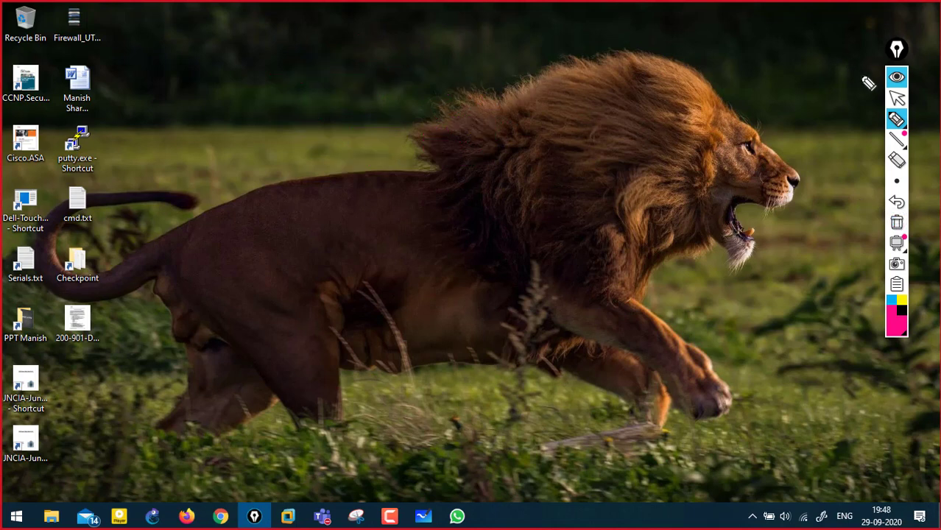
click(897, 78)
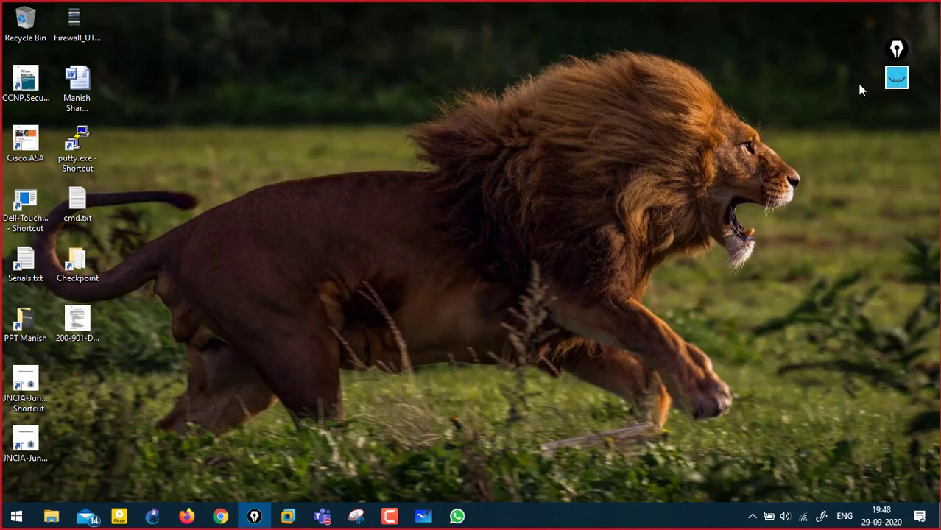
Step: Search the Start menu for 'vmw' and launch VMware Workstation Pro
click(16, 516)
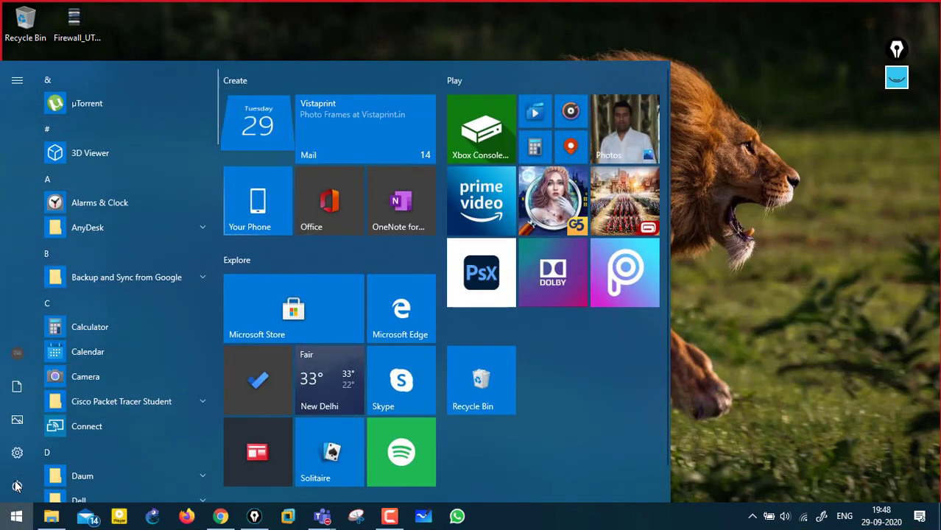
text(vmw)
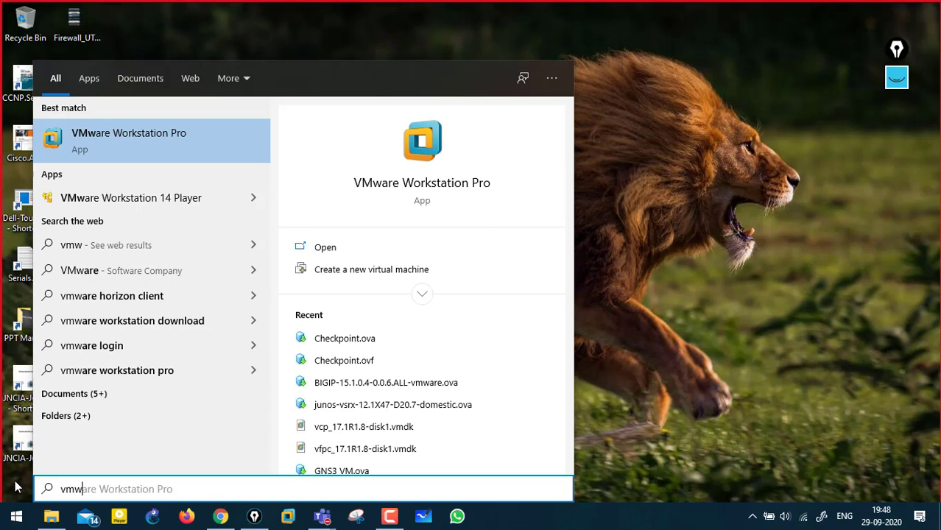
key(Return)
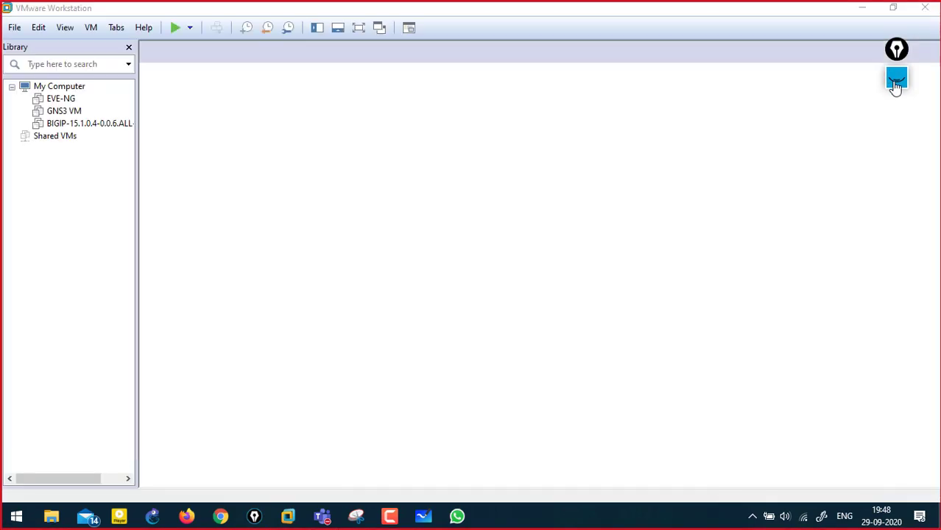
Step: Handwrite '15.' on screen, then erase it and hide the pen tools
click(895, 84)
drag(550, 112, 551, 131)
drag(583, 103, 564, 125)
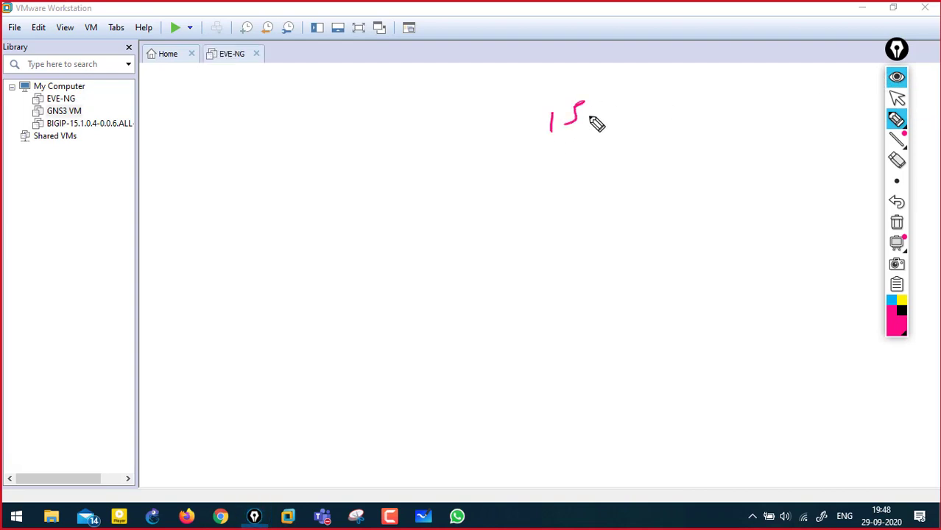
click(588, 115)
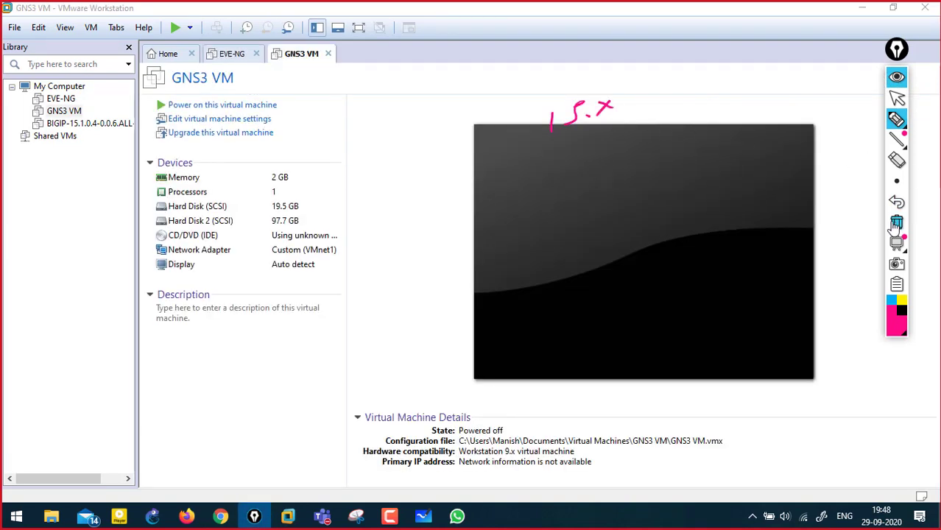
click(896, 222)
click(896, 77)
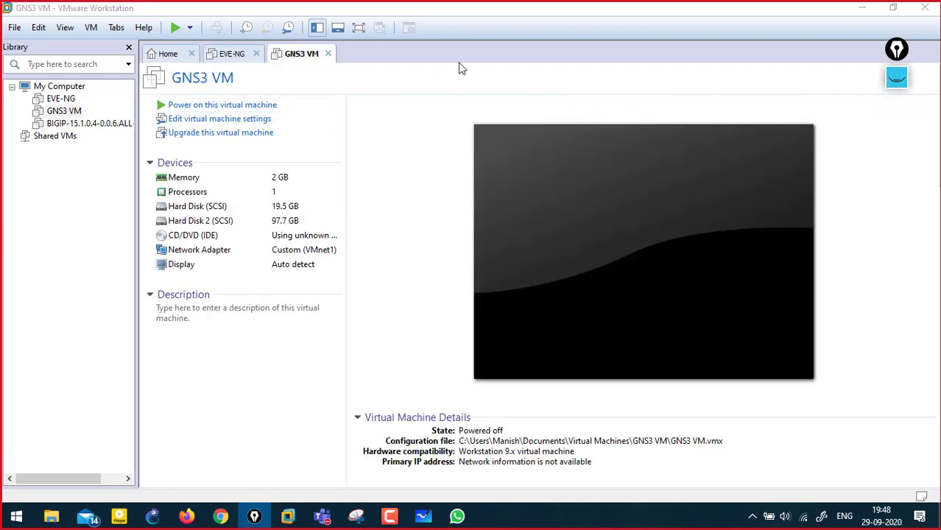
Step: Select GNS3 VM in the library, then mark and erase an X beside EVE-NG
click(71, 190)
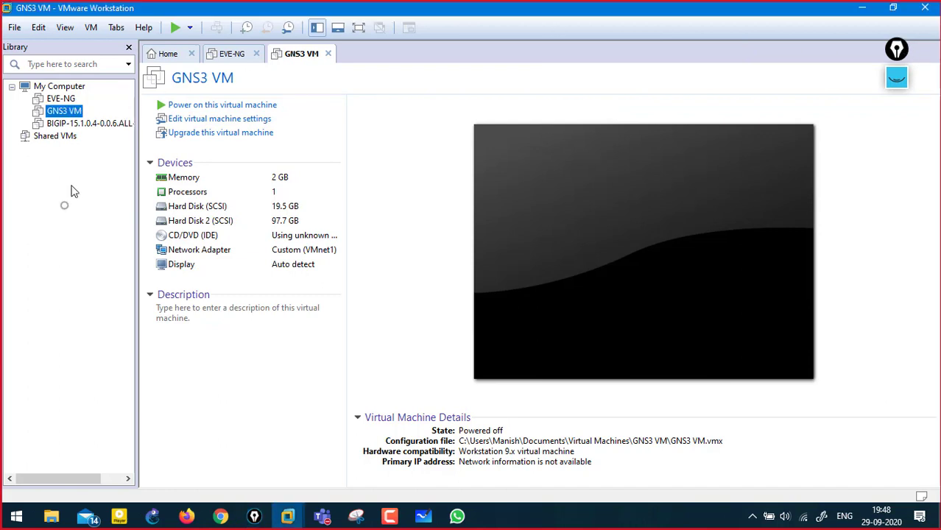
click(898, 79)
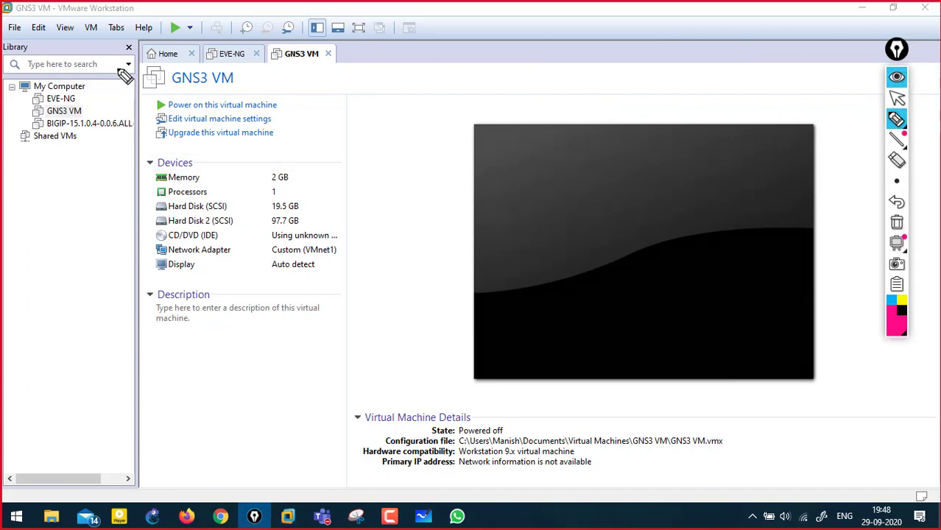
drag(76, 101, 105, 92)
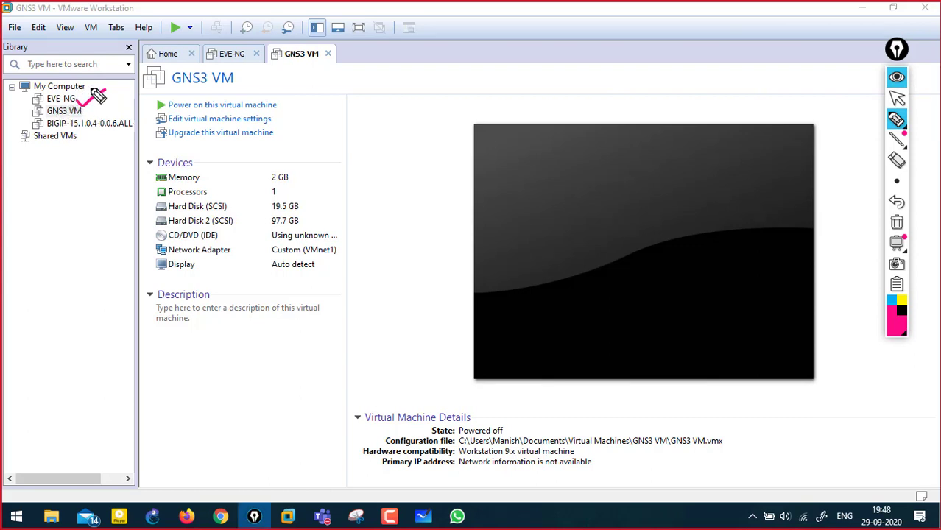
drag(87, 92, 107, 109)
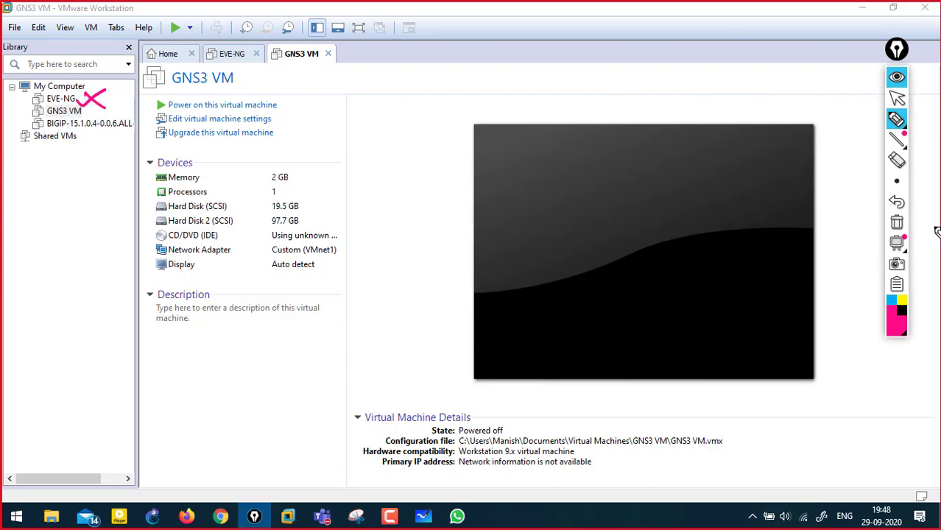
click(897, 222)
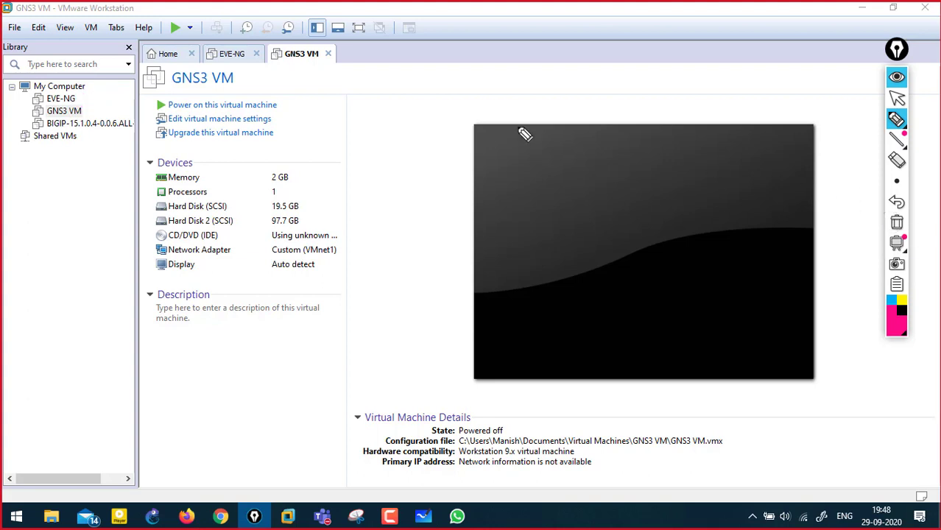
click(897, 76)
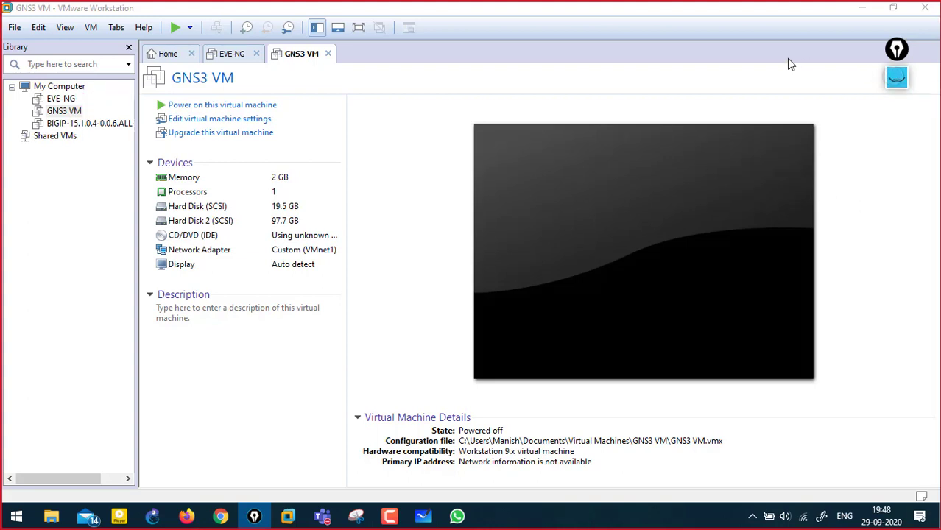
click(897, 77)
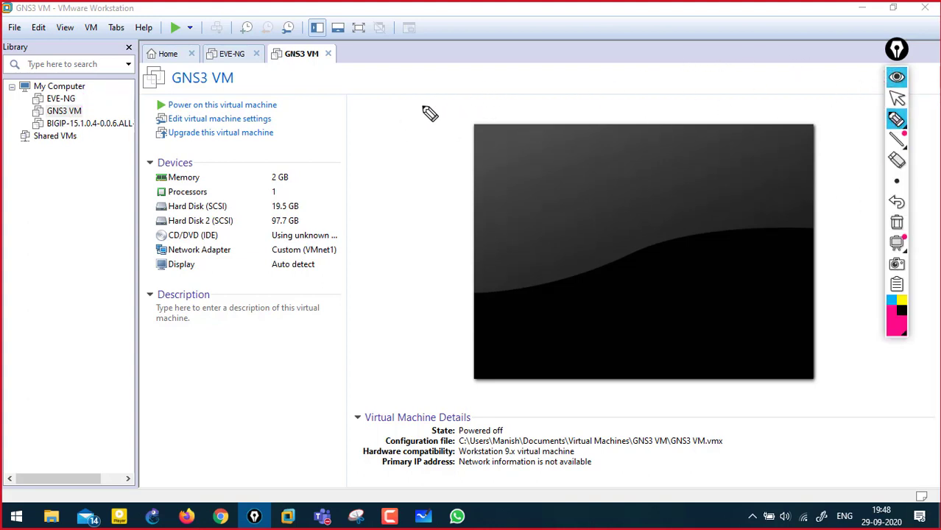
Step: Sketch a monitor linked to a circled 'Virtual' IP note, with lines down to a cloud
mouse_move(397, 116)
mouse_down()
mouse_move(435, 103)
mouse_move(413, 132)
mouse_move(433, 119)
mouse_up()
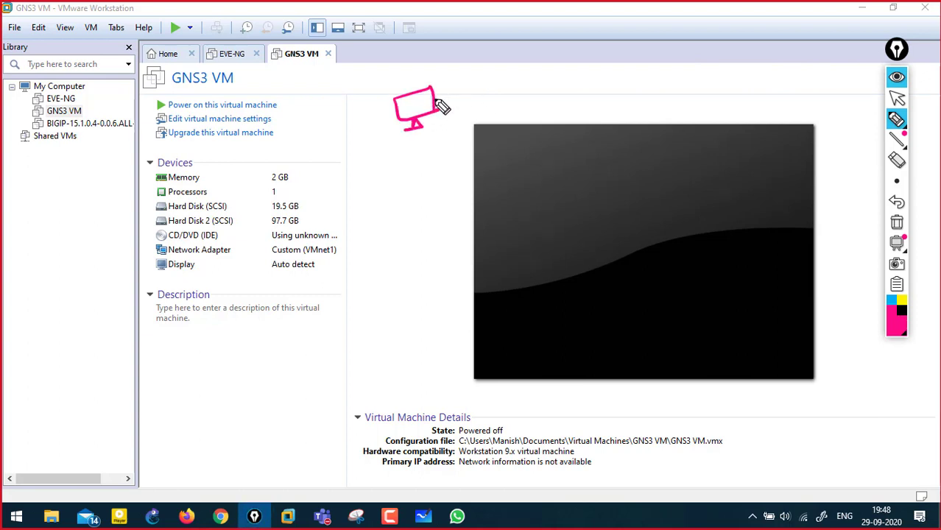
mouse_move(426, 108)
mouse_down()
mouse_move(572, 34)
mouse_move(545, 31)
mouse_up()
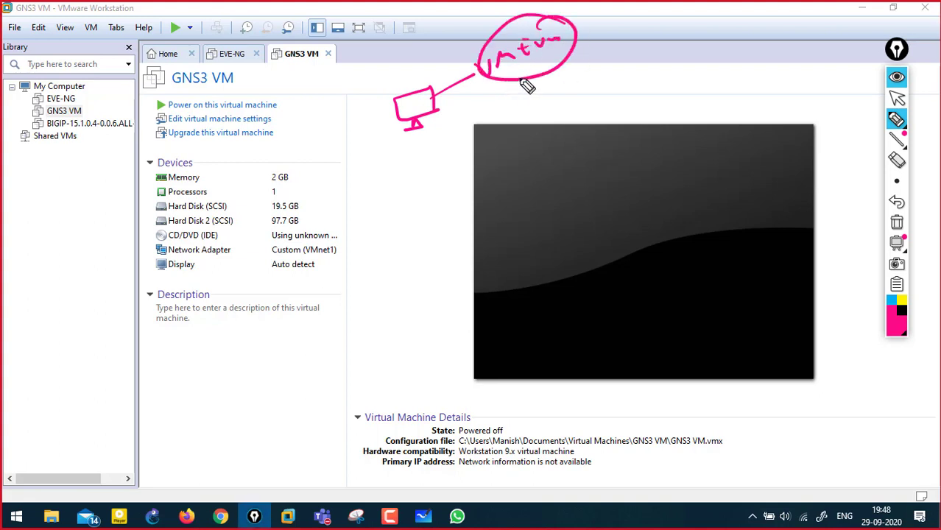
mouse_move(571, 73)
mouse_down()
mouse_move(572, 87)
mouse_move(586, 79)
mouse_up()
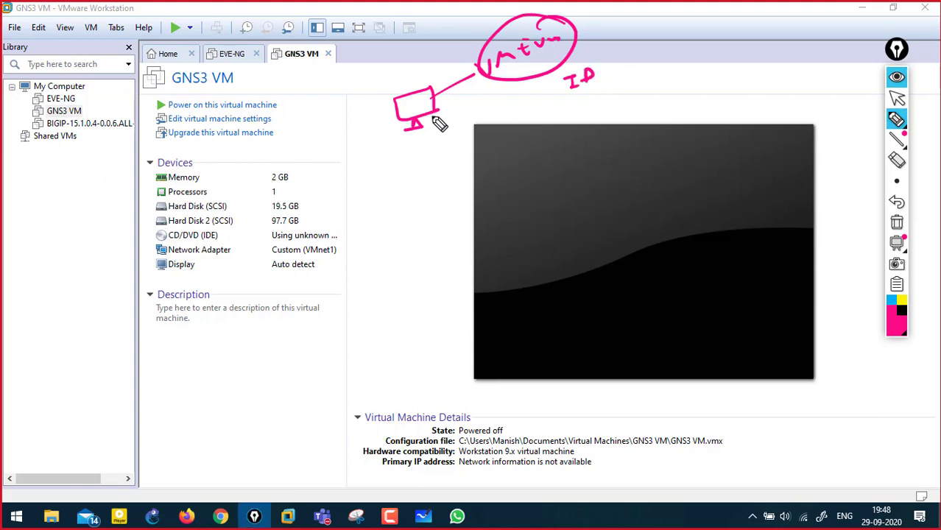
mouse_move(439, 134)
mouse_down()
mouse_move(434, 112)
mouse_move(439, 179)
mouse_up()
mouse_move(416, 213)
mouse_down()
mouse_move(466, 201)
mouse_move(418, 265)
mouse_move(414, 215)
mouse_up()
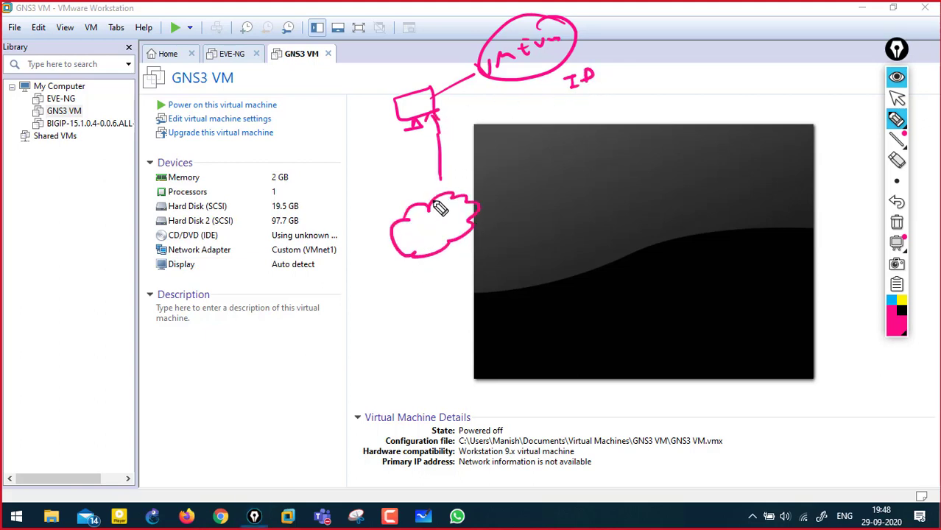
drag(442, 178, 443, 195)
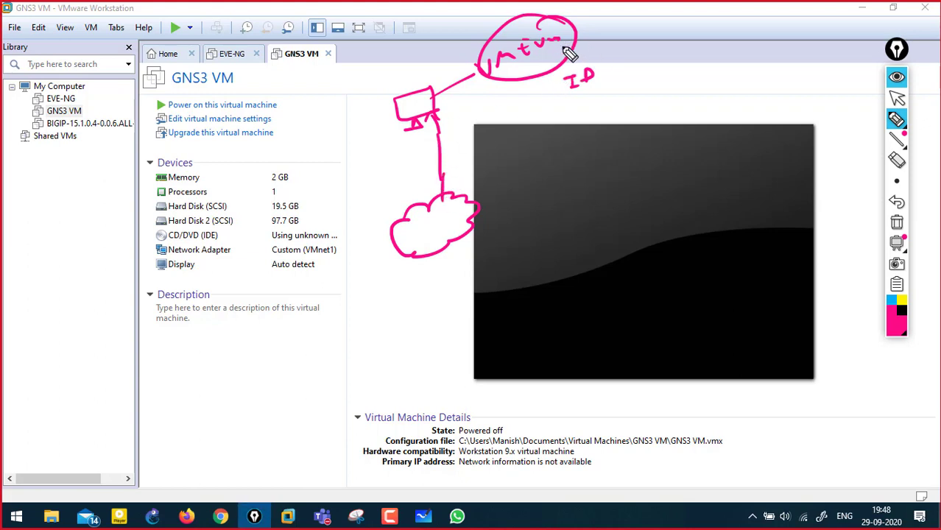
mouse_move(514, 82)
mouse_down()
mouse_move(448, 182)
mouse_move(451, 174)
mouse_up()
Step: Label the cloud ISP, connect it to 8.8.8.8, and point Virtual to a Devices note
drag(408, 225, 419, 224)
drag(413, 225, 412, 238)
mouse_move(405, 239)
mouse_down()
mouse_move(448, 212)
mouse_move(500, 263)
mouse_move(488, 258)
mouse_up()
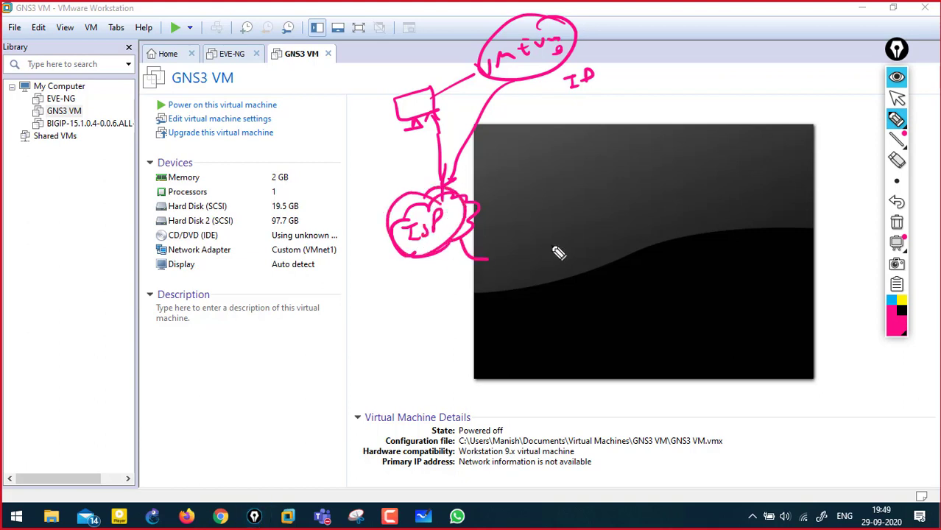
mouse_move(559, 252)
mouse_down()
mouse_move(567, 236)
mouse_move(572, 269)
mouse_move(634, 235)
mouse_move(714, 225)
mouse_move(667, 245)
mouse_move(669, 195)
mouse_move(638, 216)
mouse_up()
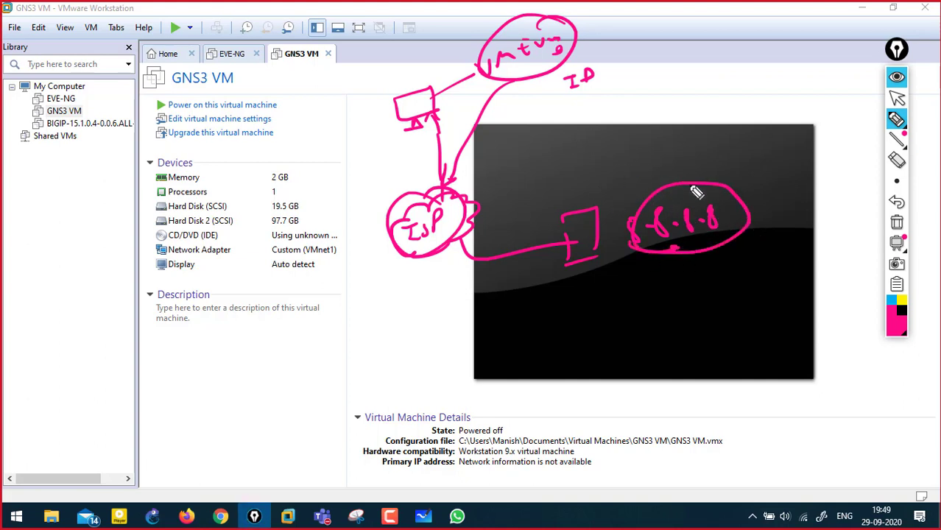
mouse_move(580, 42)
mouse_down()
mouse_move(697, 53)
mouse_move(740, 41)
mouse_move(754, 52)
mouse_move(750, 22)
mouse_move(752, 44)
mouse_up()
drag(719, 191, 766, 173)
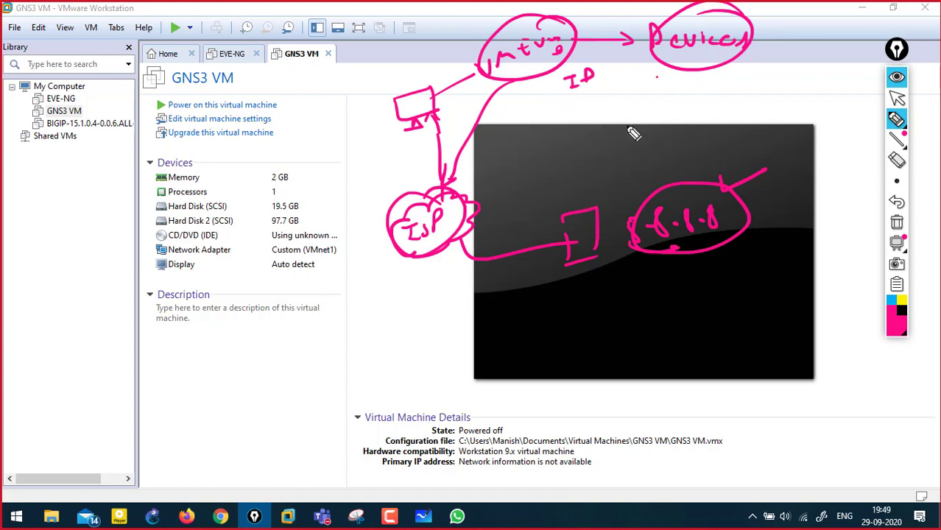
mouse_move(429, 27)
mouse_down()
mouse_move(420, 21)
mouse_move(434, 52)
mouse_move(447, 49)
mouse_up()
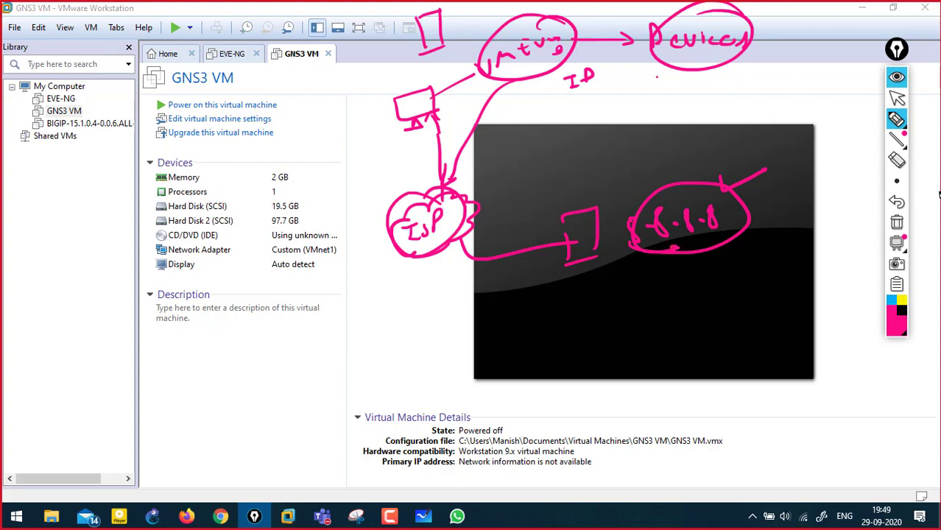
Step: Erase the network sketch and the cross-outs over the EVE-NG, GNS3 VM and BIGIP entries
click(897, 223)
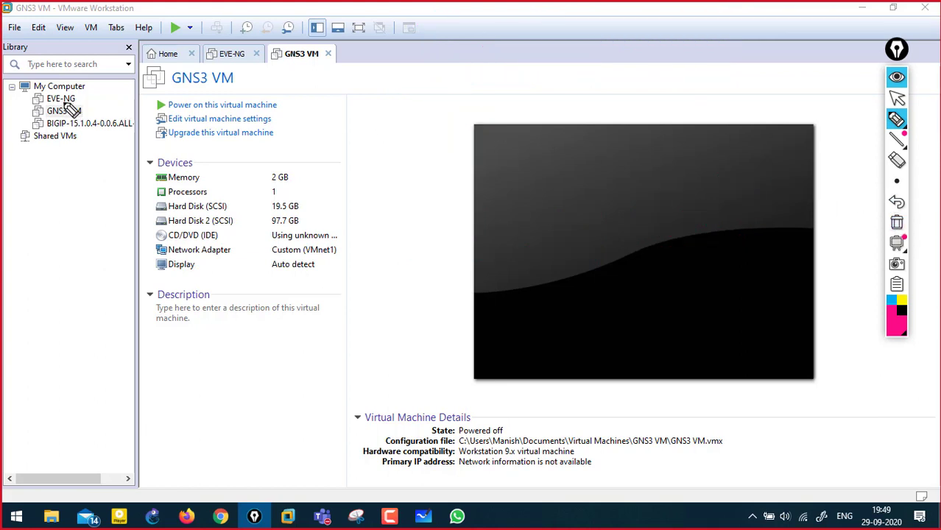
drag(63, 102, 79, 124)
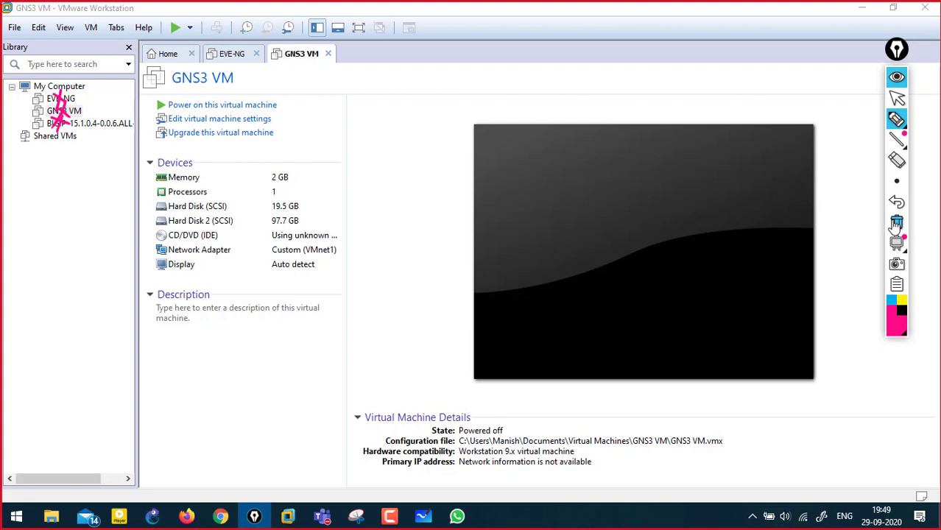
click(897, 223)
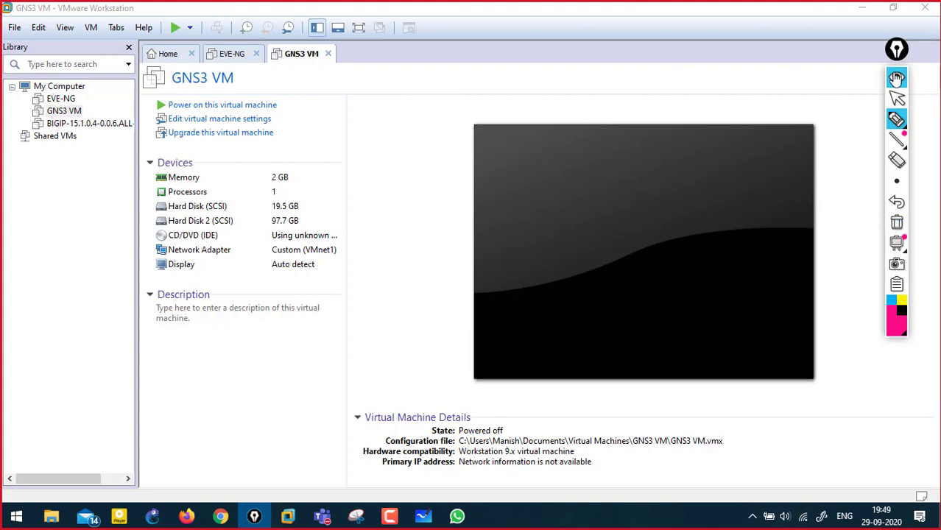
click(896, 77)
Step: Underline the VMware Workstation title, clear it, and open File Explorer on Study (F:)
drag(56, 12, 112, 11)
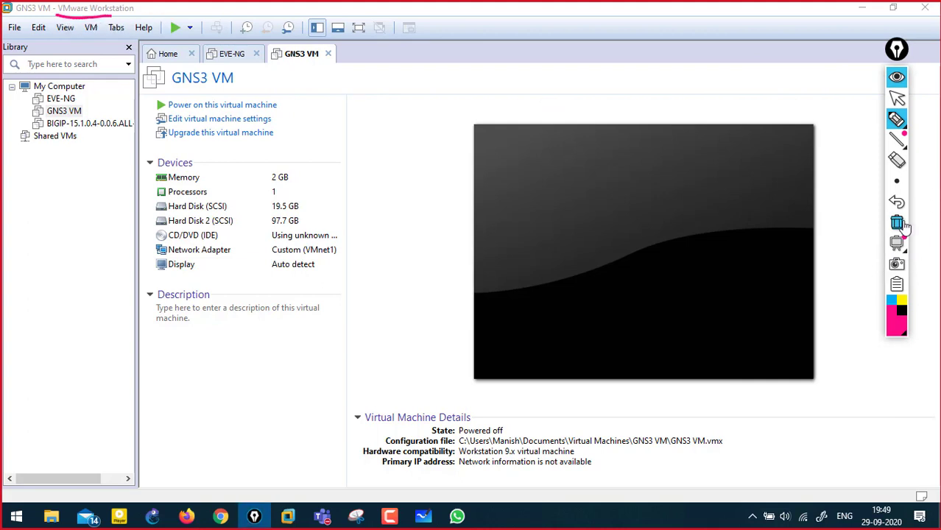
click(897, 223)
click(896, 78)
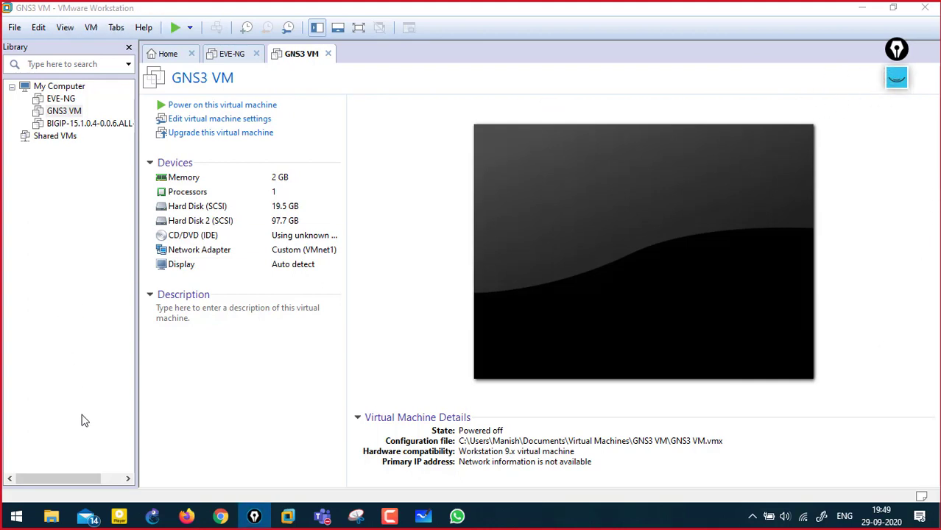
click(51, 516)
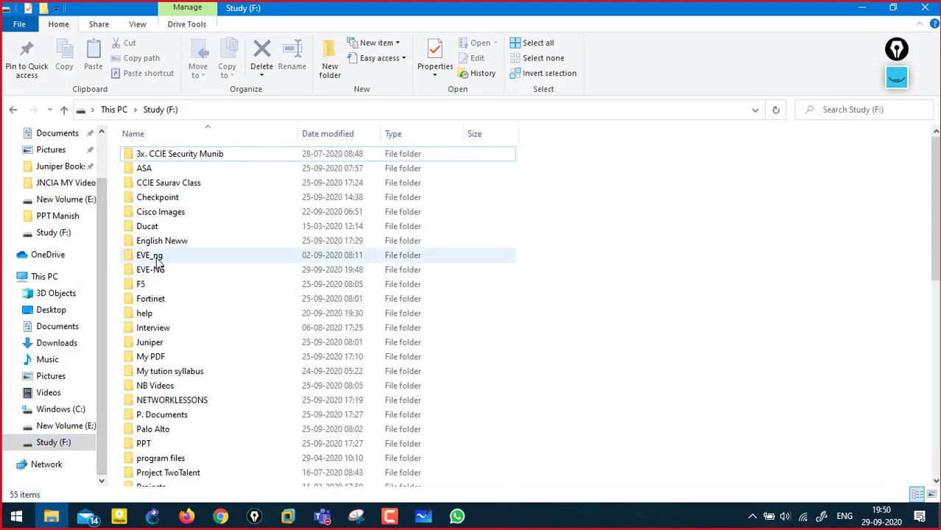
Step: Open the EVE_ng folder and tick its EVE_ng subfolder and EVE-NG-Win-Client-Pack-2.0.exe installer
mouse_move(156, 262)
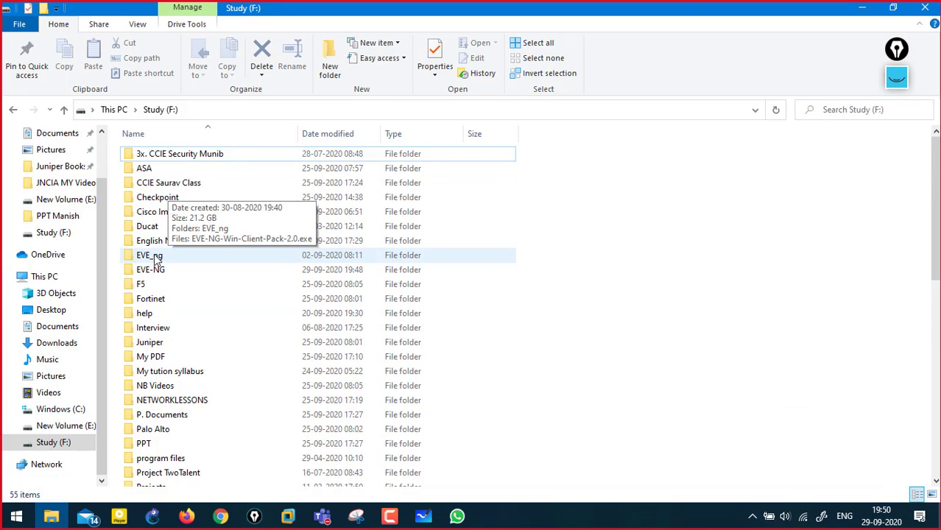
double_click(156, 258)
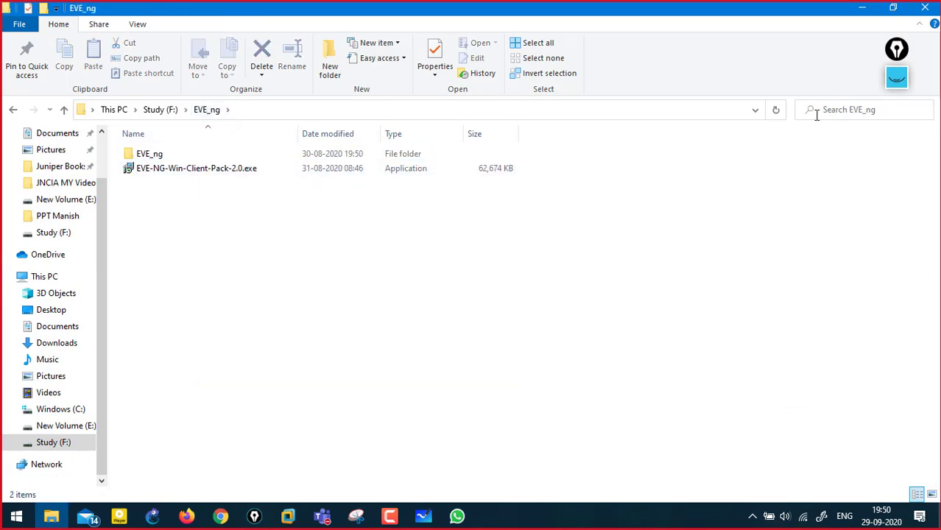
click(897, 77)
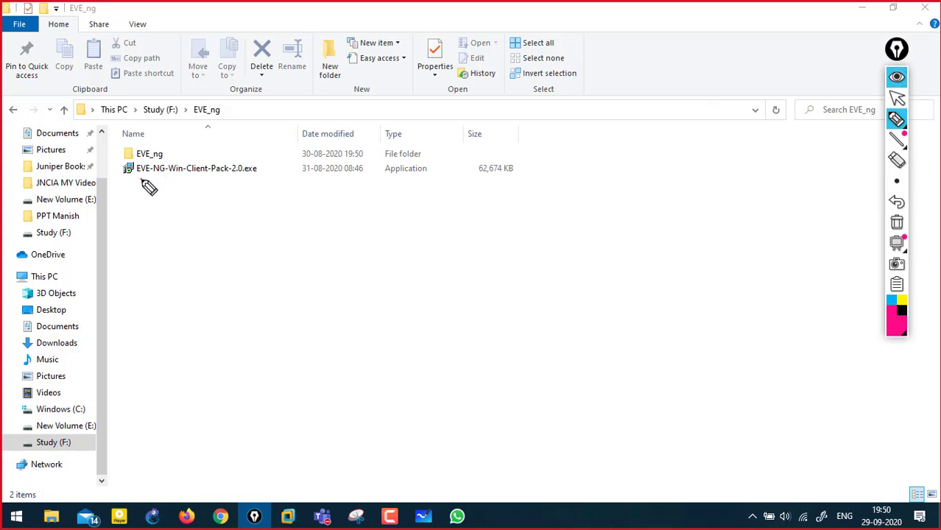
mouse_move(140, 178)
mouse_down()
mouse_move(257, 176)
mouse_move(205, 187)
mouse_up()
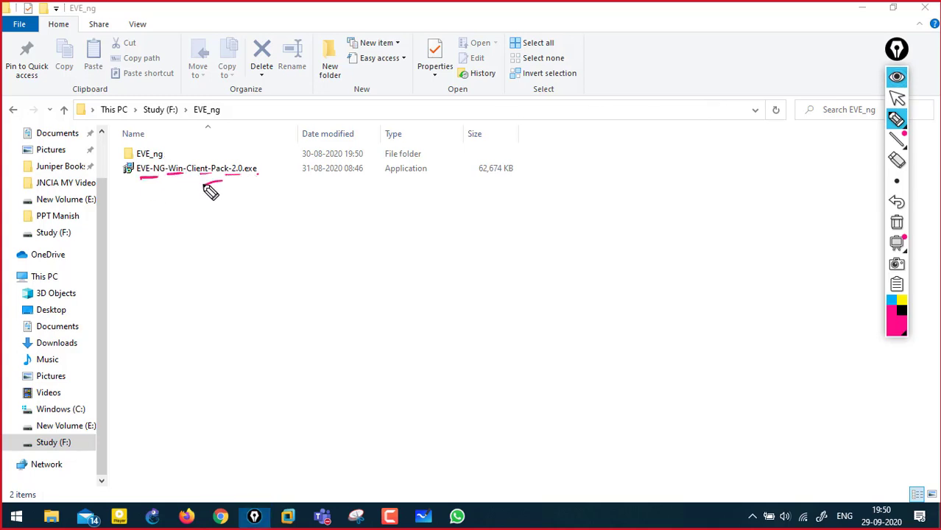
drag(169, 152, 193, 144)
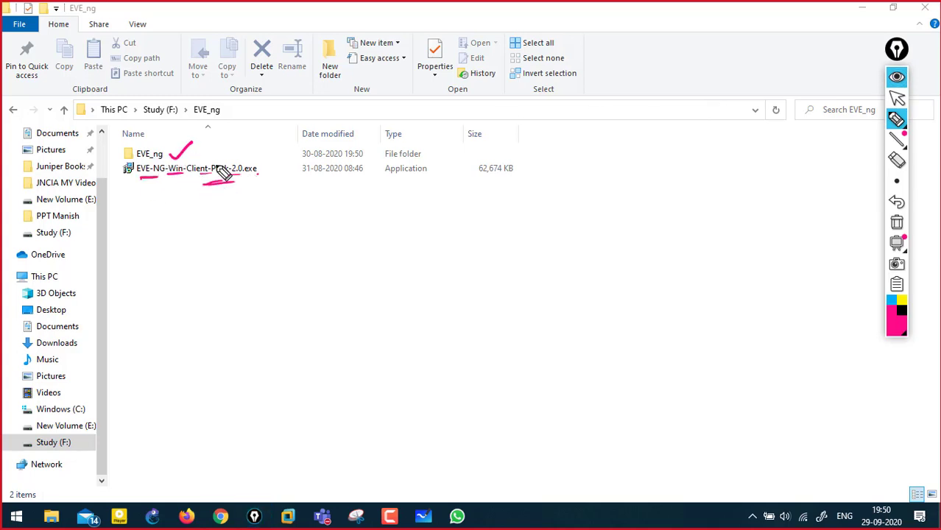
mouse_move(249, 176)
mouse_down()
mouse_move(258, 183)
mouse_move(275, 167)
mouse_up()
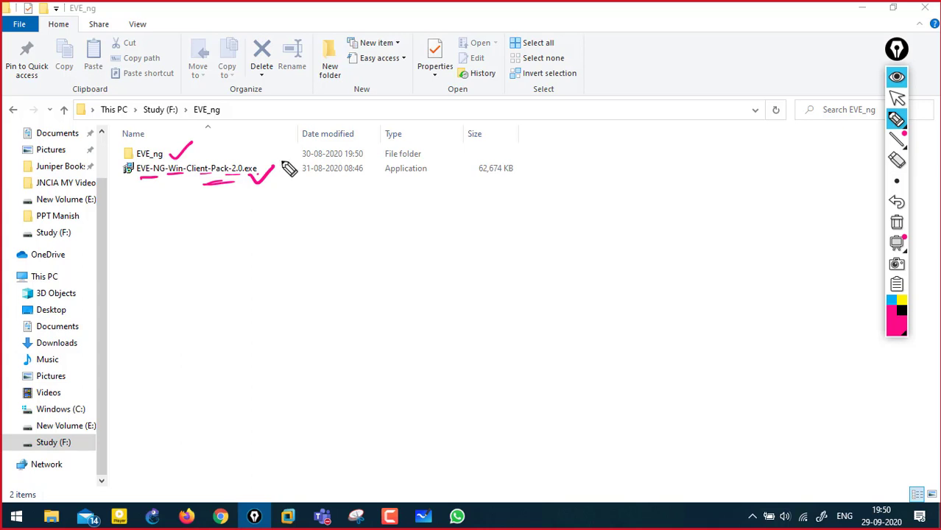
click(896, 224)
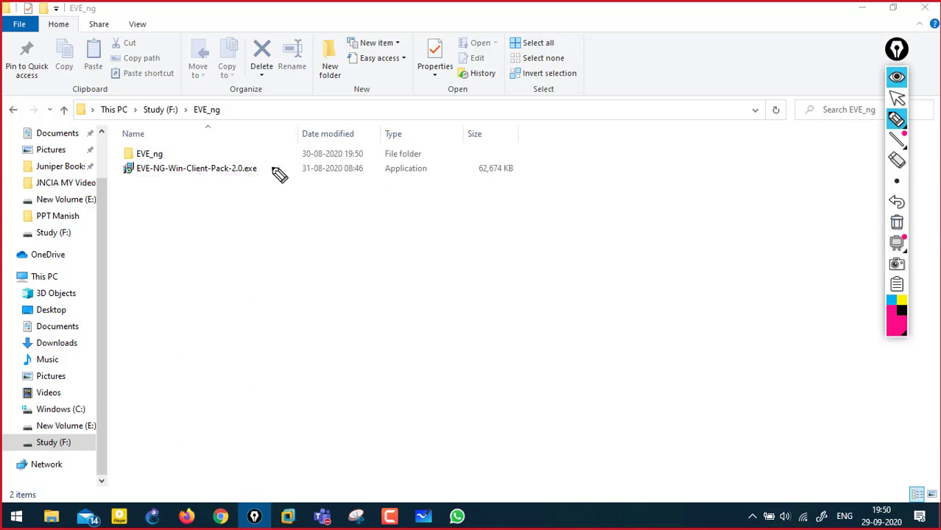
Step: Underline the installer's .exe extension, write 'Not', then erase the marks and hide the pen
drag(213, 182, 256, 169)
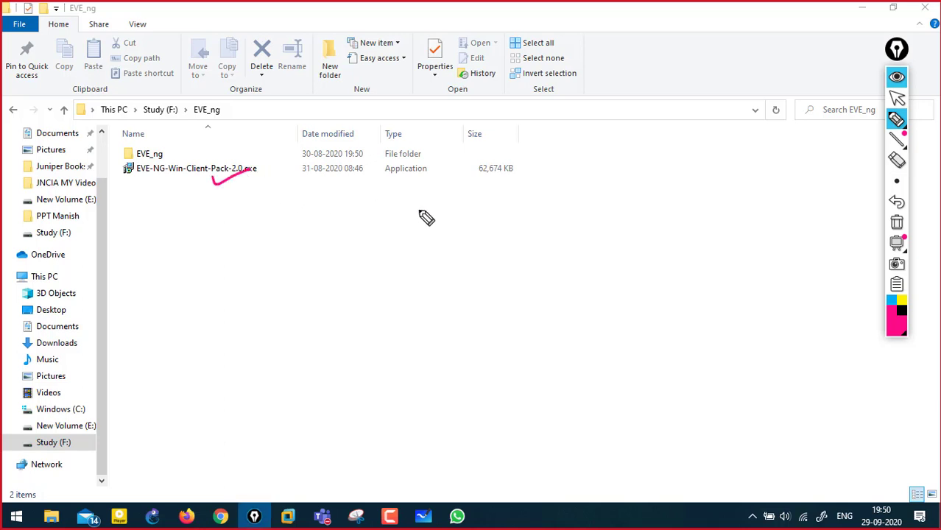
drag(337, 249, 372, 221)
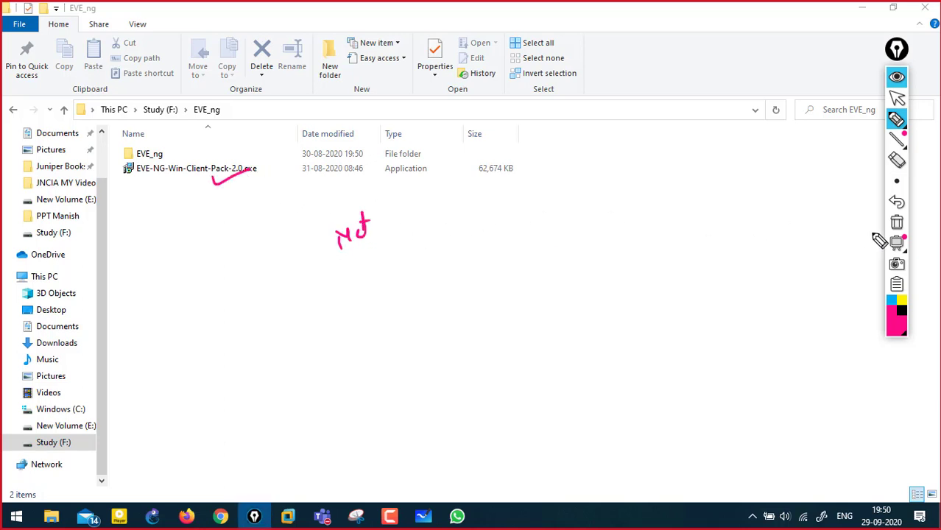
click(896, 223)
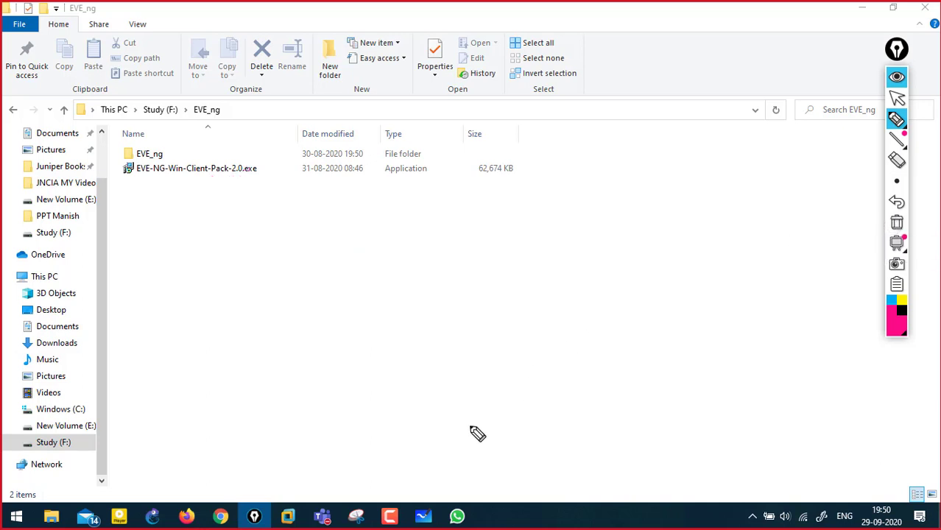
click(896, 77)
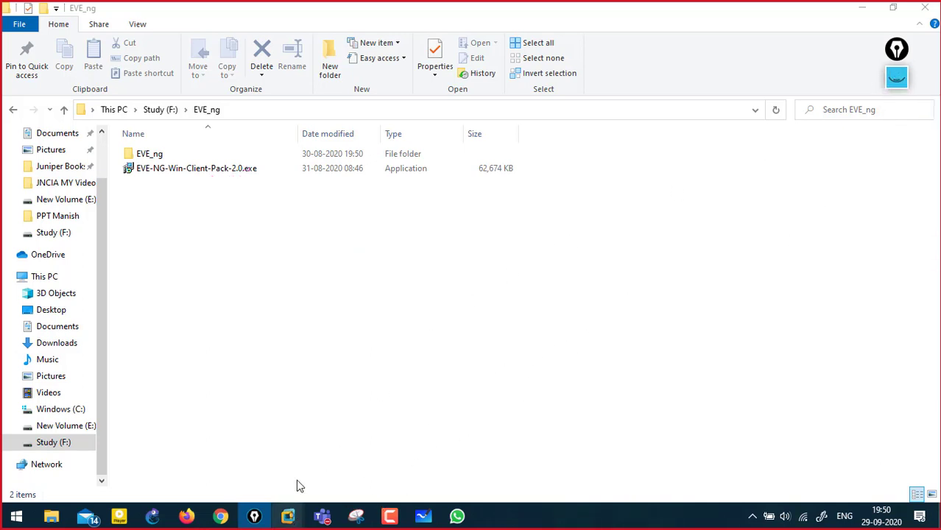
Step: Bring the VMware Workstation window back to the front
mouse_move(288, 515)
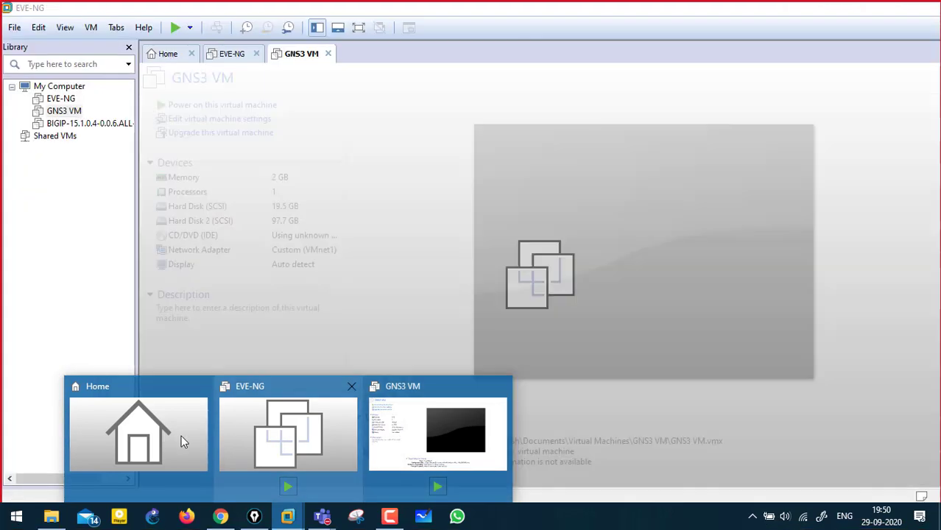
click(199, 434)
key(alt+Tab)
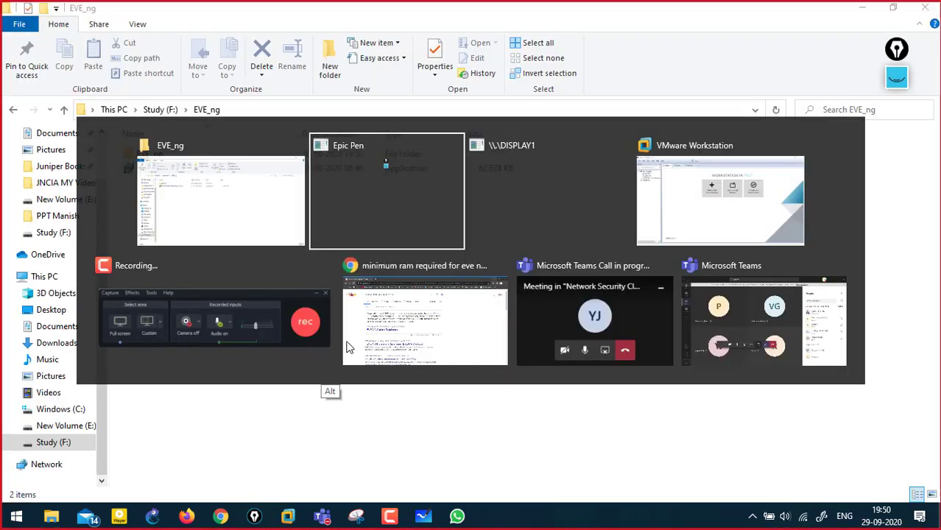
click(708, 222)
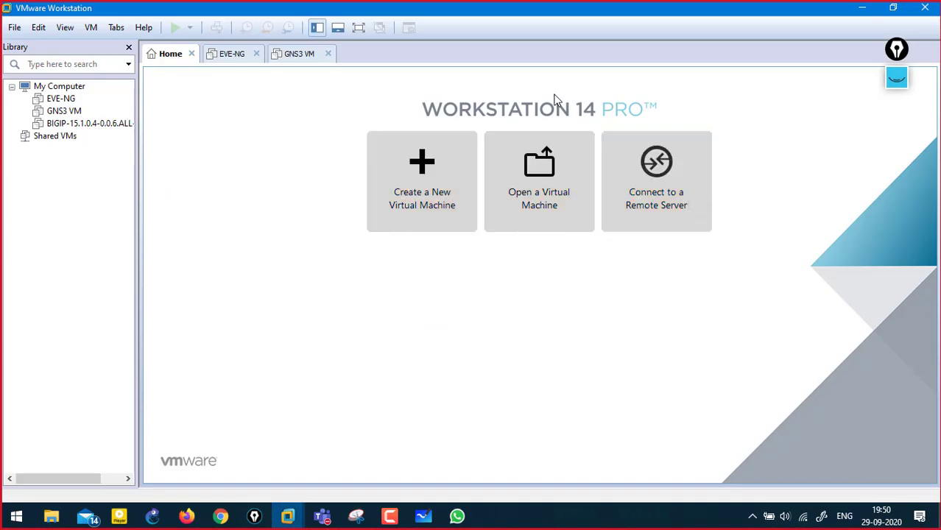
Step: Show EVE-NG's details and tick its 10 GB memory, 300 GB disk, VMnet1 and Printer entries
click(61, 99)
click(895, 78)
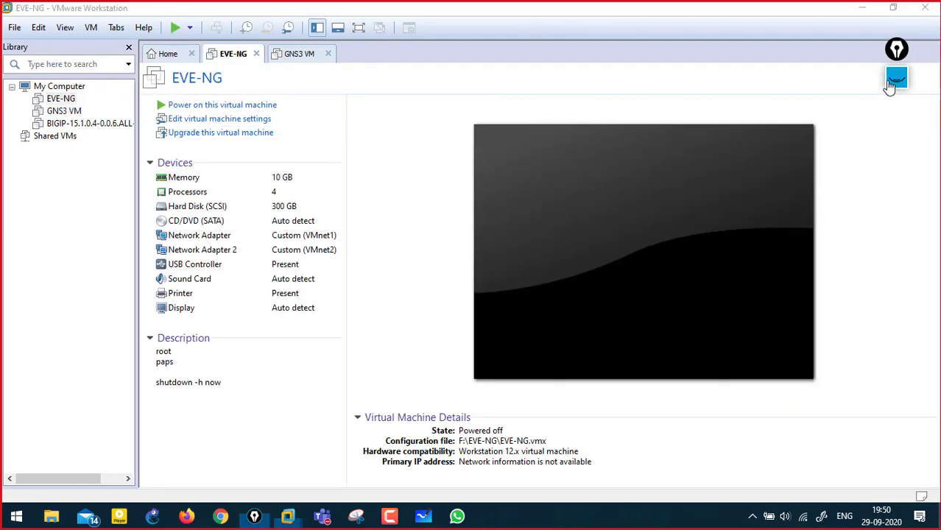
drag(298, 175, 321, 169)
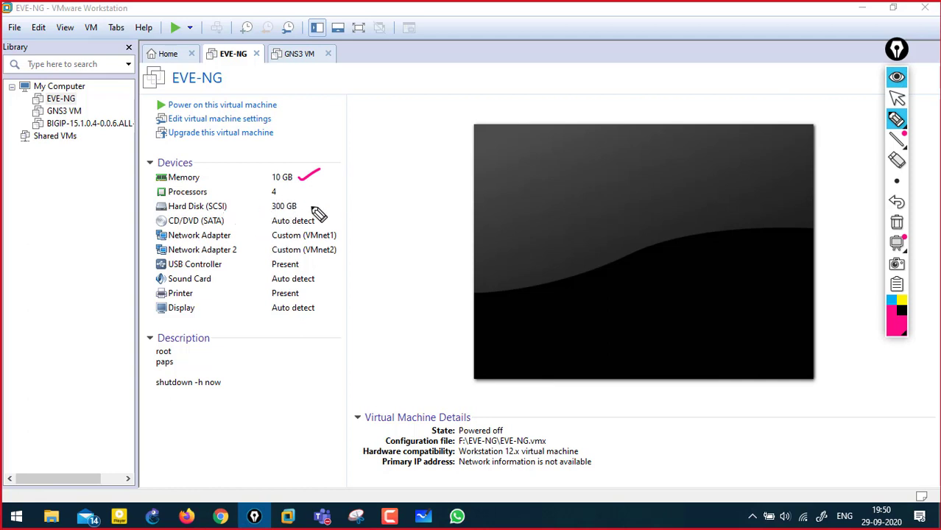
mouse_move(304, 208)
mouse_down()
mouse_move(327, 200)
mouse_move(321, 179)
mouse_up()
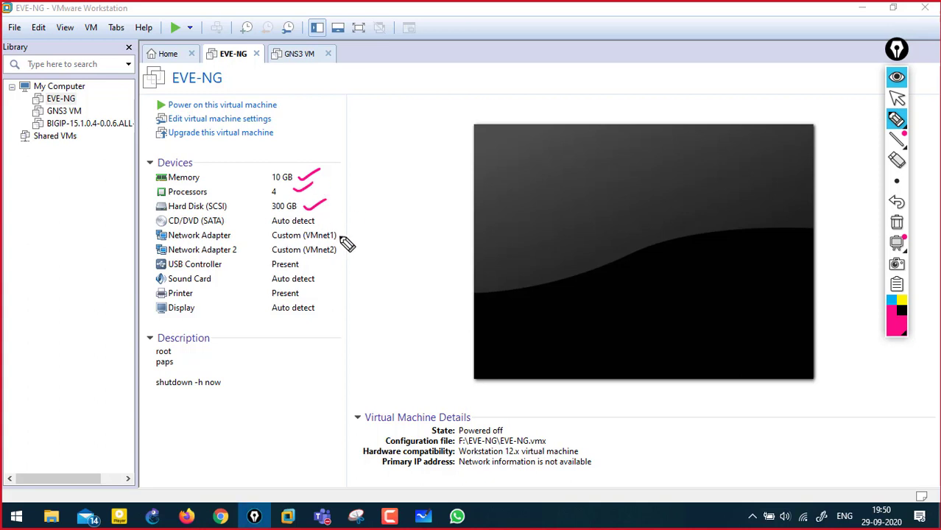
drag(342, 232, 363, 225)
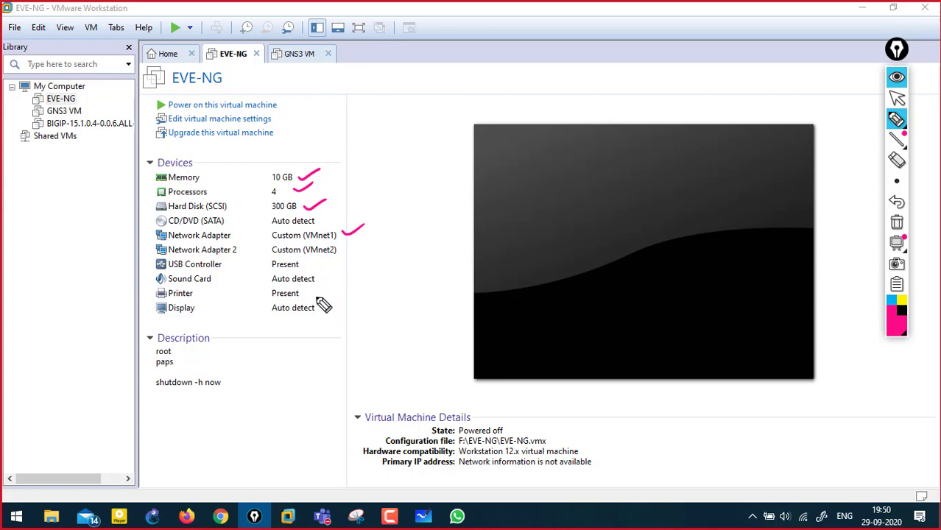
drag(308, 294, 325, 288)
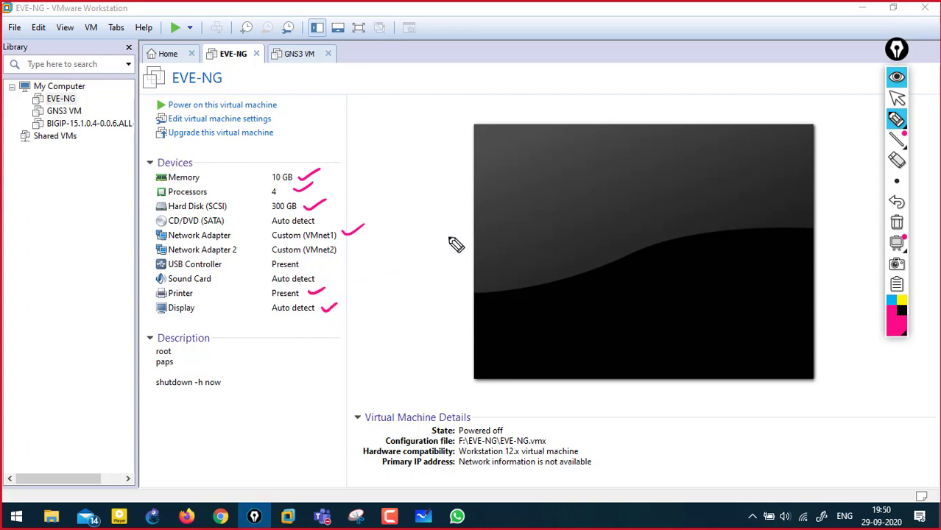
Step: Clear the ticks and switch back to the EVE_ng folder in File Explorer
click(896, 222)
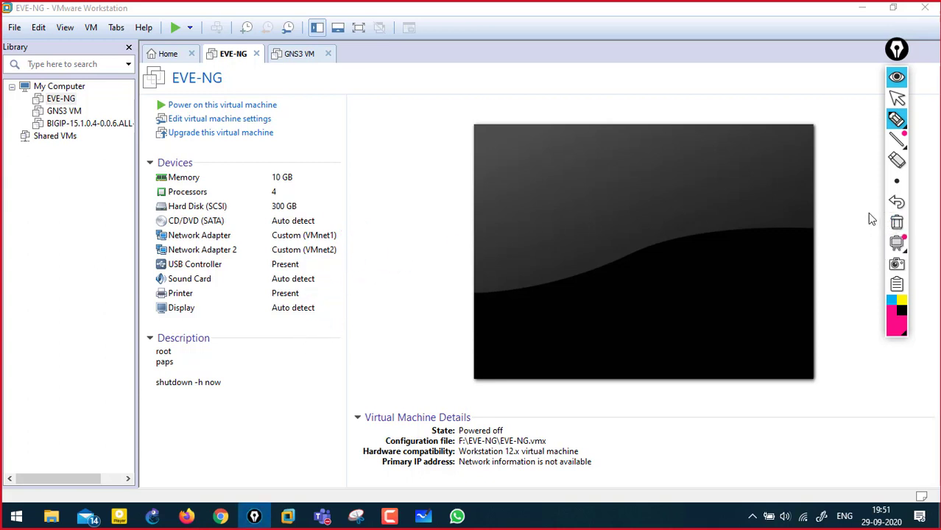
click(891, 78)
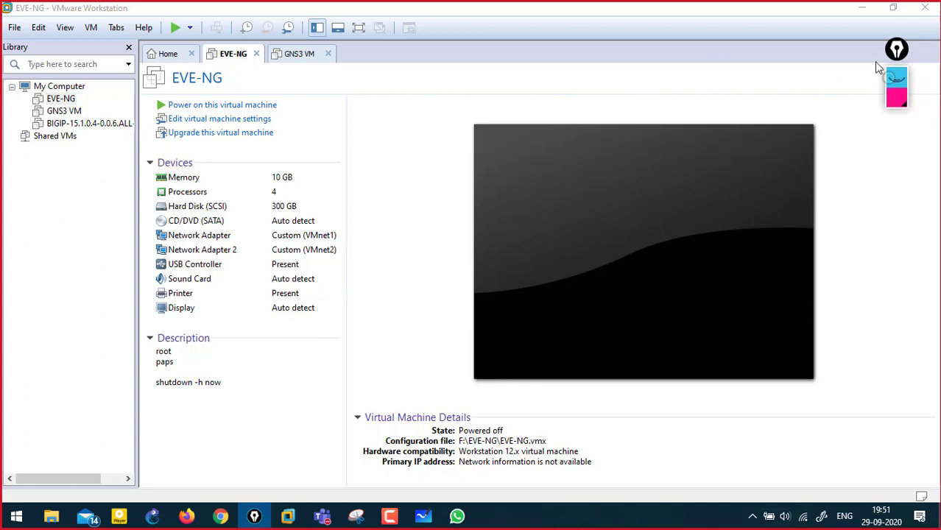
key(alt+Tab)
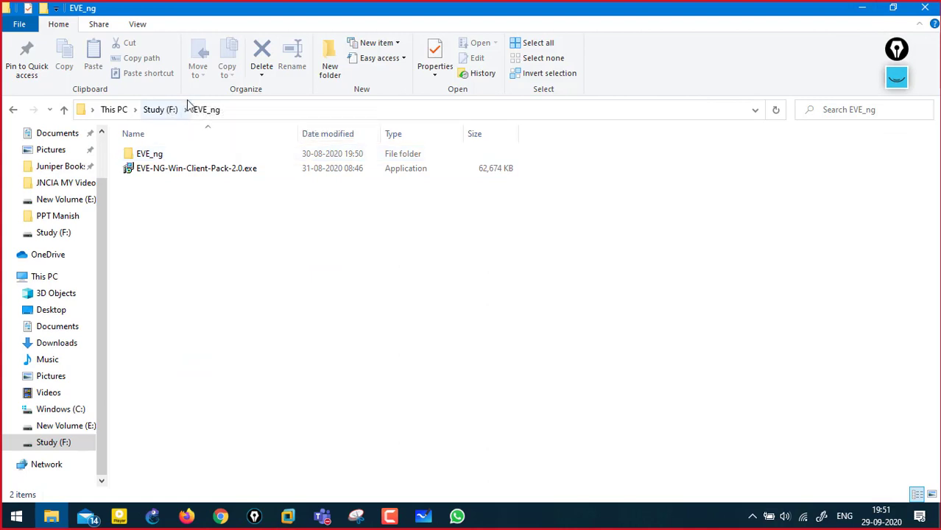
Step: Open the inner EVE_ng subfolder and handwrite an 'EVE-NG IO' note above the file list
double_click(159, 158)
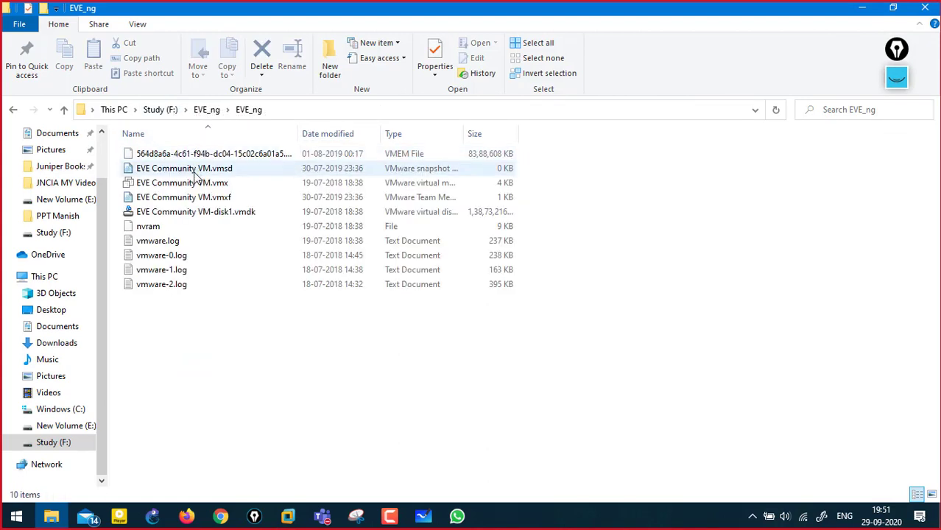
click(896, 78)
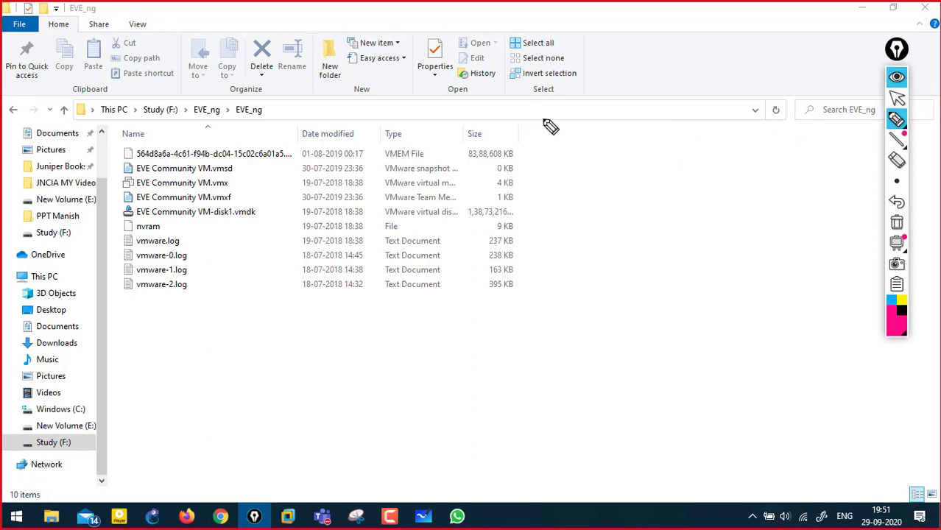
mouse_move(542, 115)
mouse_down()
mouse_move(544, 126)
mouse_move(588, 111)
mouse_move(597, 126)
mouse_move(605, 103)
mouse_move(672, 94)
mouse_move(718, 70)
mouse_move(723, 87)
mouse_move(748, 71)
mouse_move(728, 156)
mouse_move(743, 138)
mouse_up()
click(707, 87)
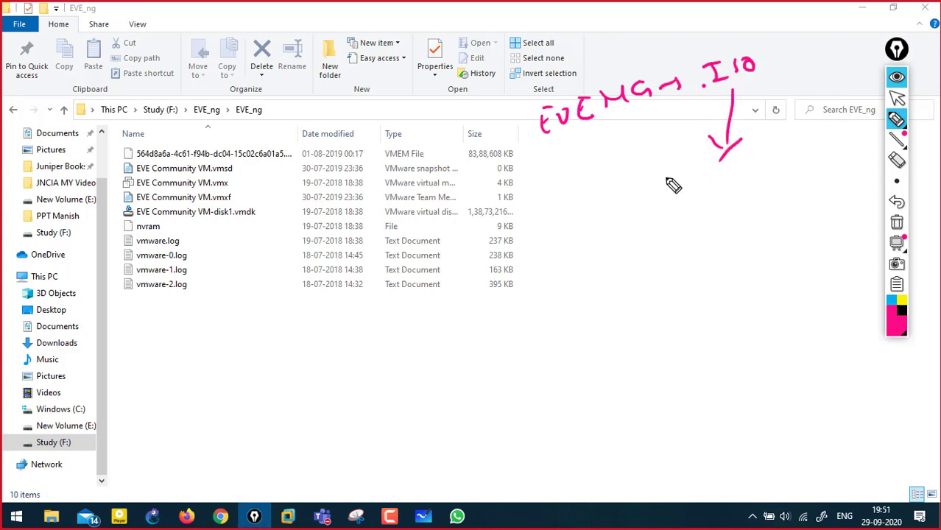
Step: Draw an arrow to 'extract' and 'VMware' notes beneath, then erase the handwriting
mouse_move(661, 178)
mouse_down()
mouse_move(715, 179)
mouse_move(752, 156)
mouse_up()
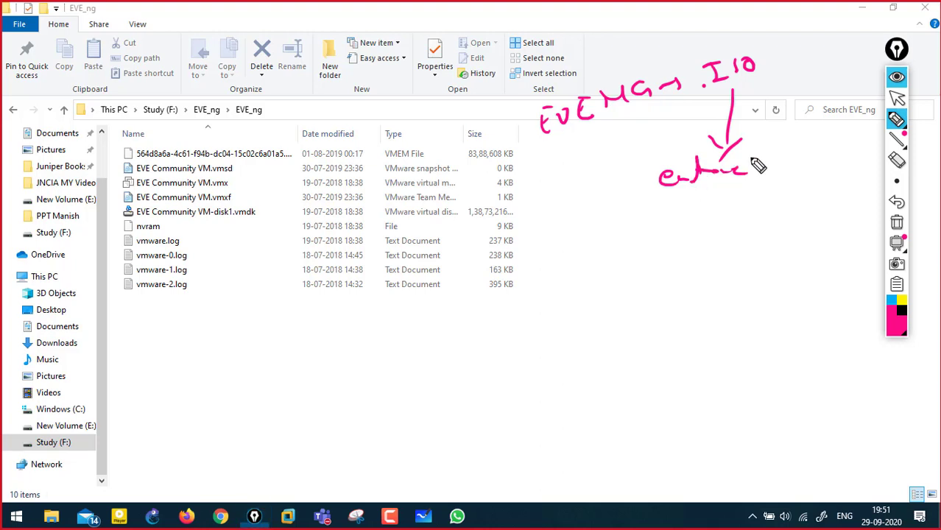
drag(682, 196, 758, 182)
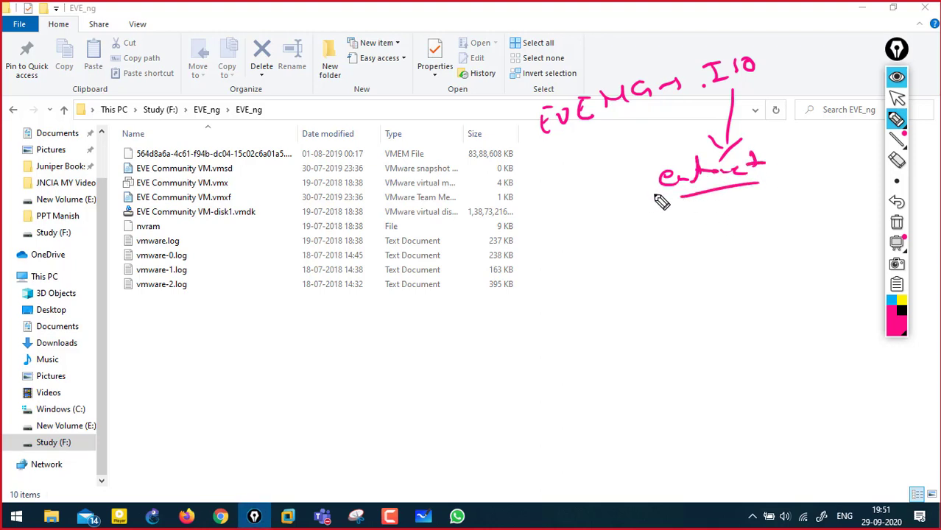
drag(696, 215, 711, 213)
drag(719, 219, 780, 210)
drag(711, 240, 790, 229)
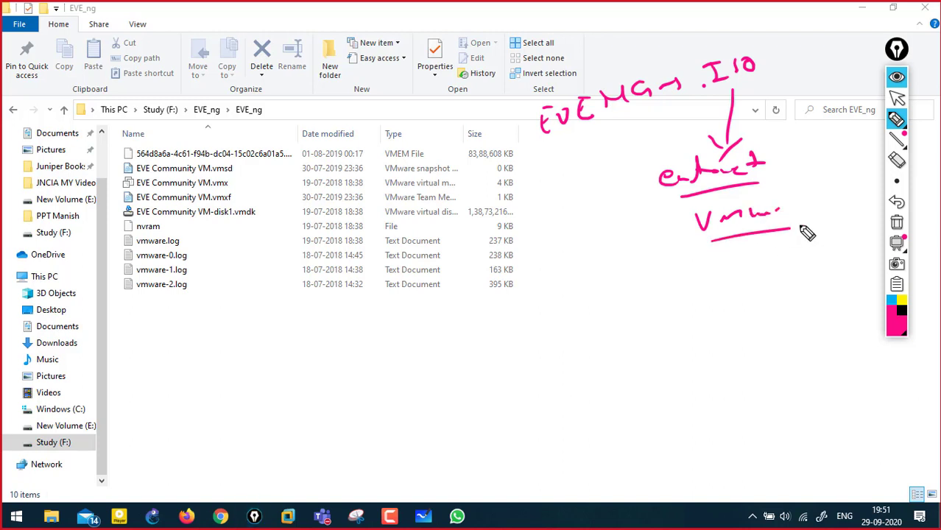
click(897, 223)
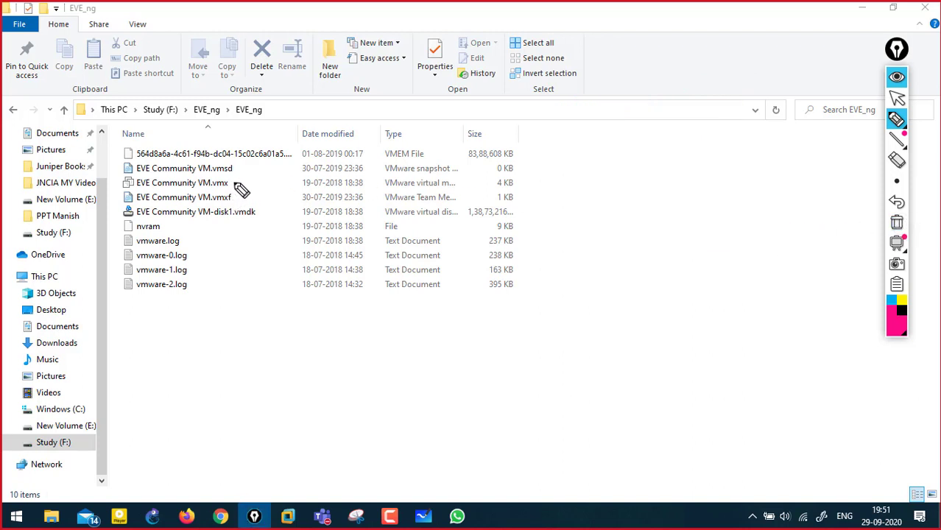
Step: Tick the .vmsd, .vmx and .vmxf files, clear the ticks, and minimize the folder window
mouse_move(239, 168)
mouse_down()
mouse_move(250, 160)
mouse_move(252, 188)
mouse_move(274, 207)
mouse_up()
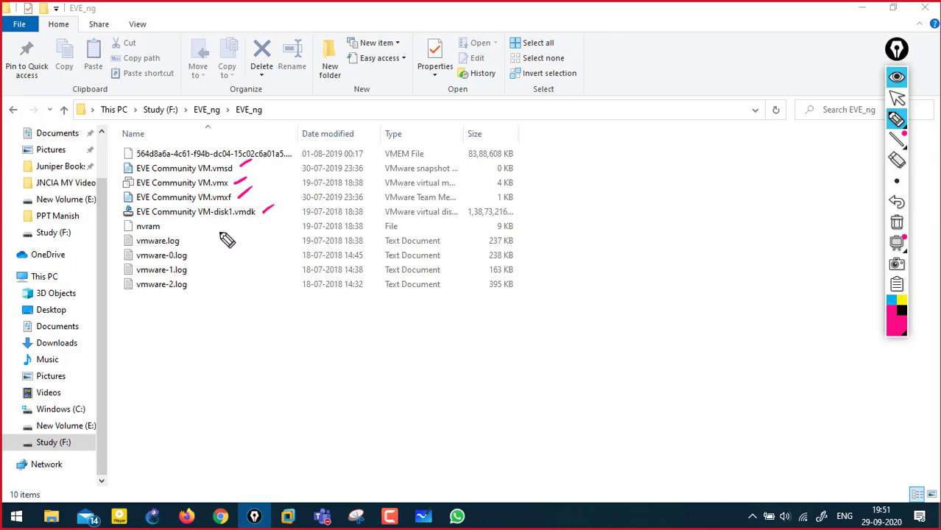
click(897, 223)
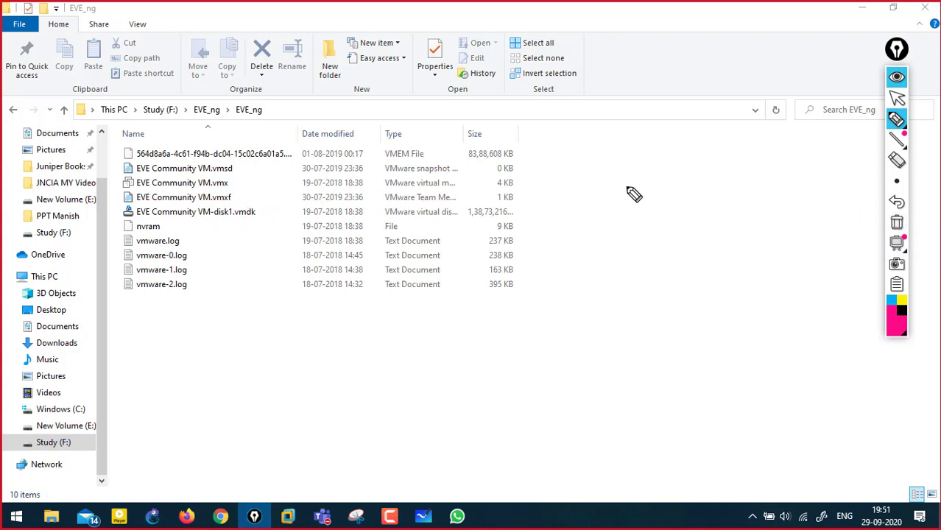
click(896, 76)
click(852, 12)
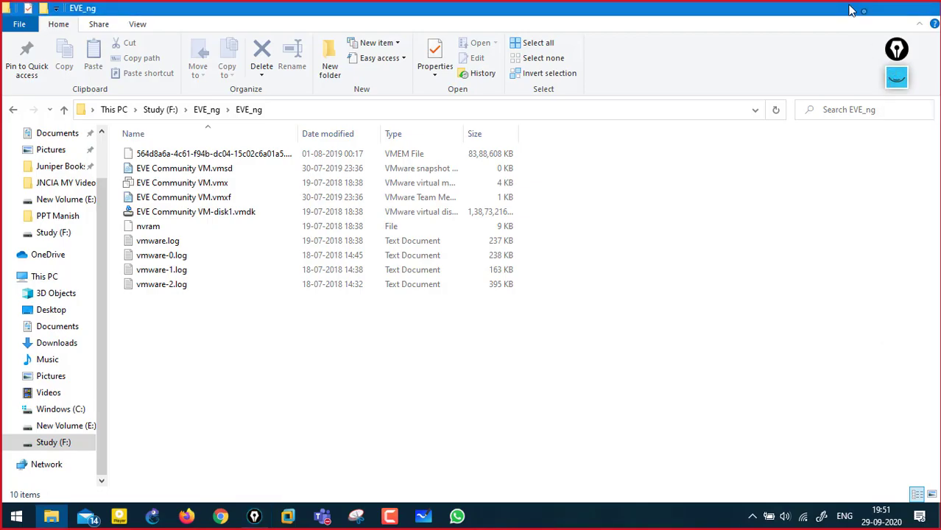
click(853, 11)
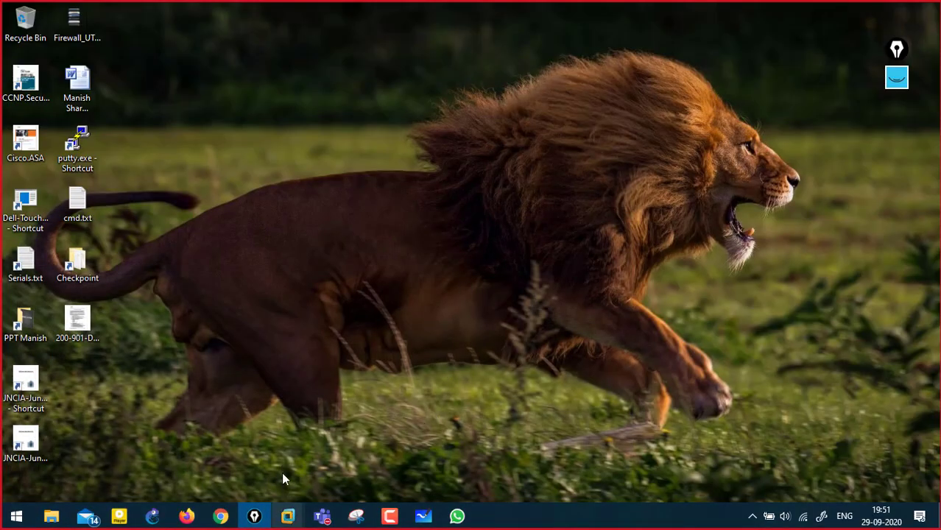
Step: Close the EVE-NG and GNS3 VM tabs, leaving the Home page in front
mouse_move(282, 474)
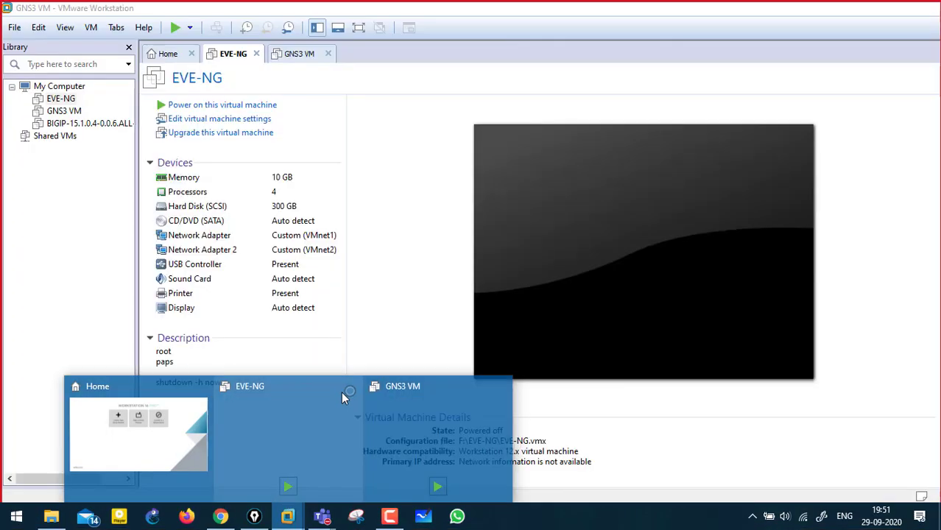
click(353, 385)
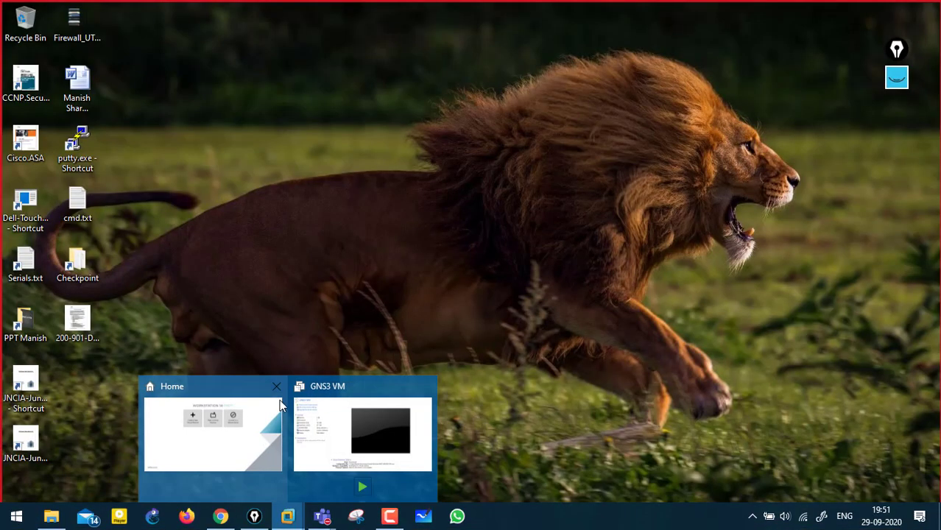
click(430, 386)
click(311, 416)
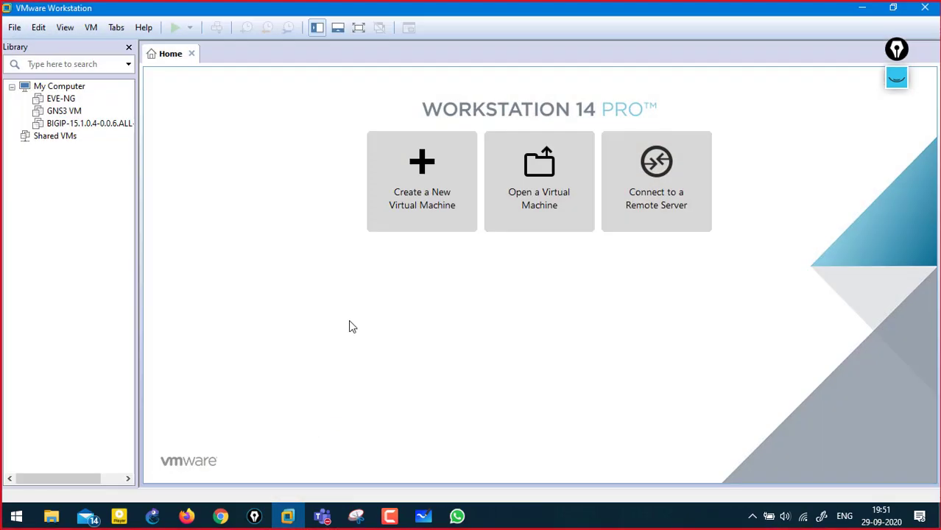
Step: Collapse My Computer in the library and start a new virtual machine from the File menu
click(12, 88)
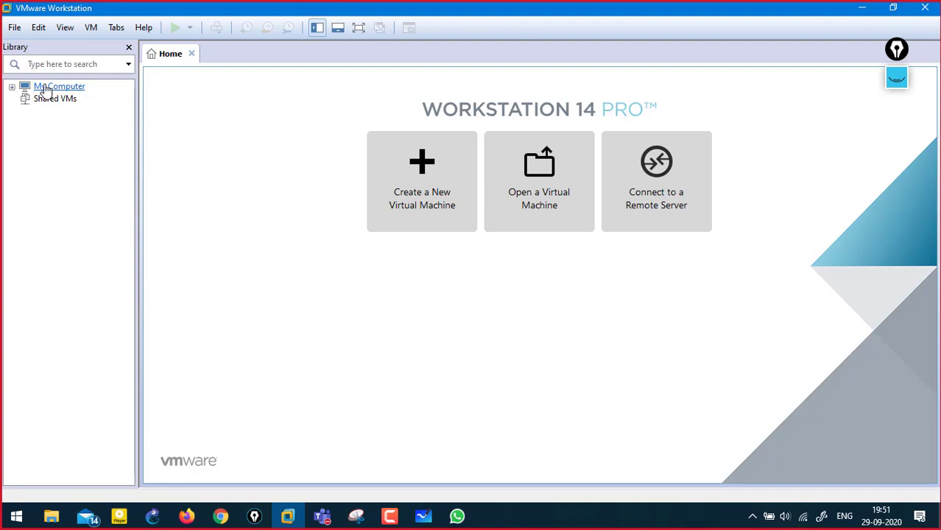
right_click(44, 89)
click(21, 158)
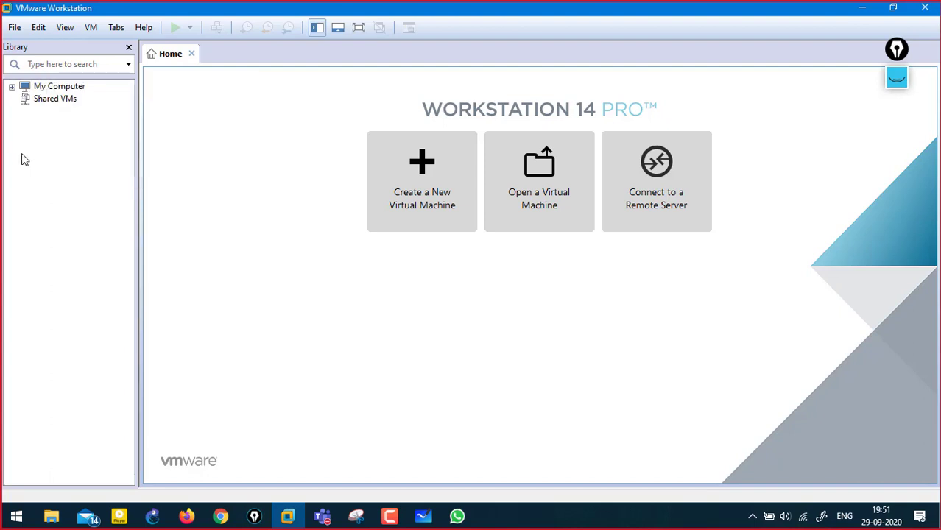
click(18, 31)
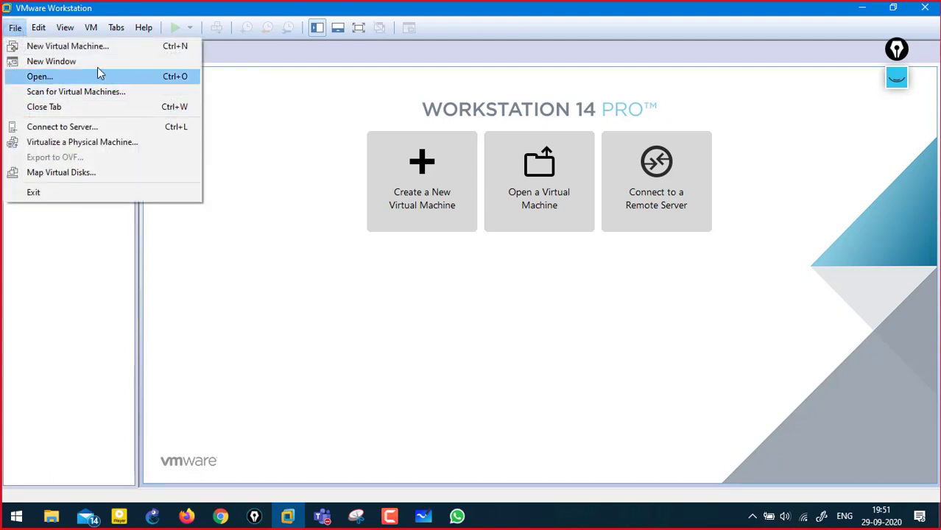
mouse_move(15, 28)
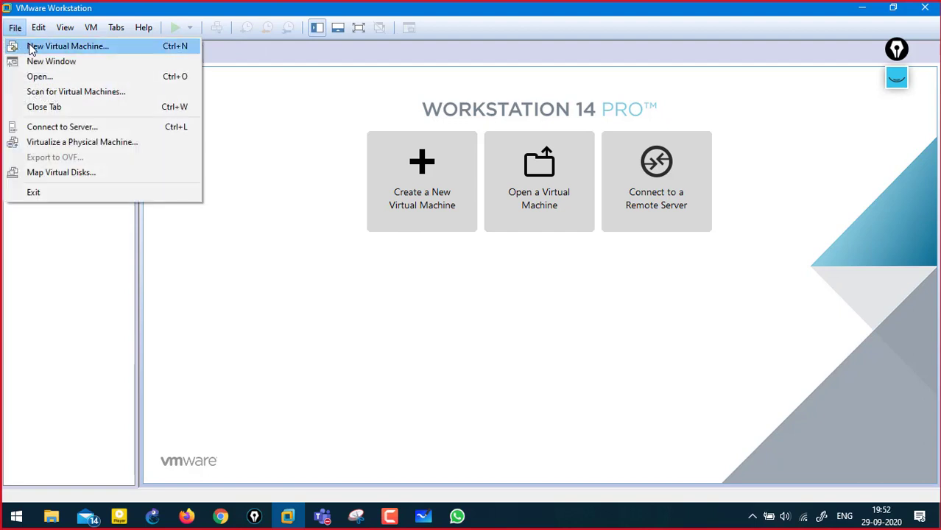
click(39, 50)
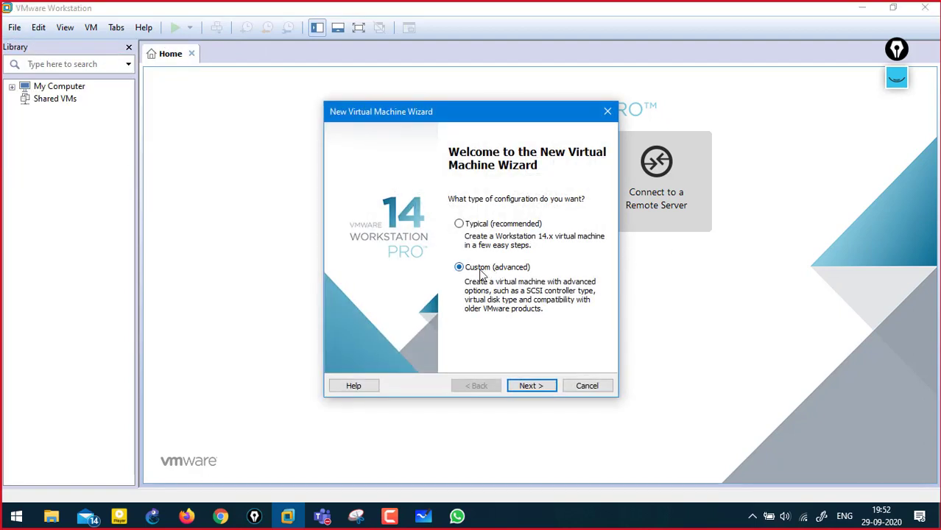
Step: Choose Custom setup with Workstation 14.x compatibility and install the operating system later
click(530, 385)
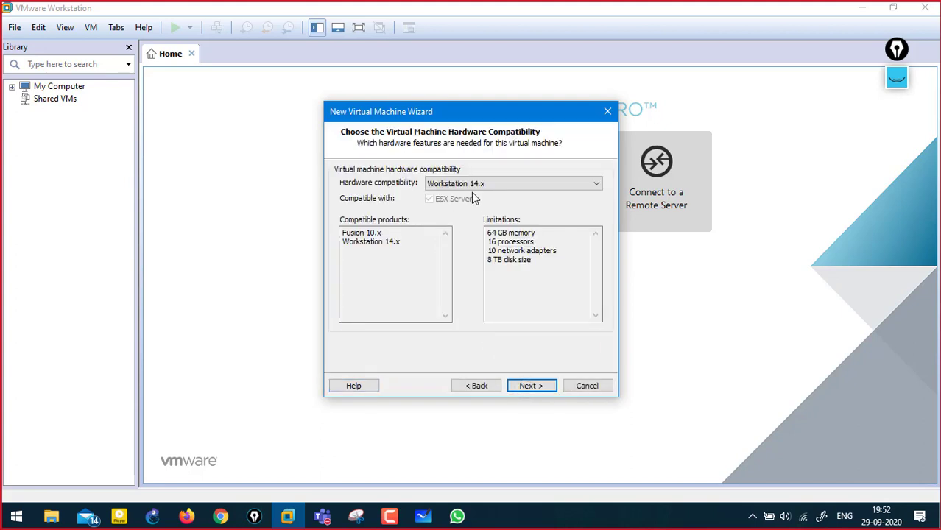
click(553, 386)
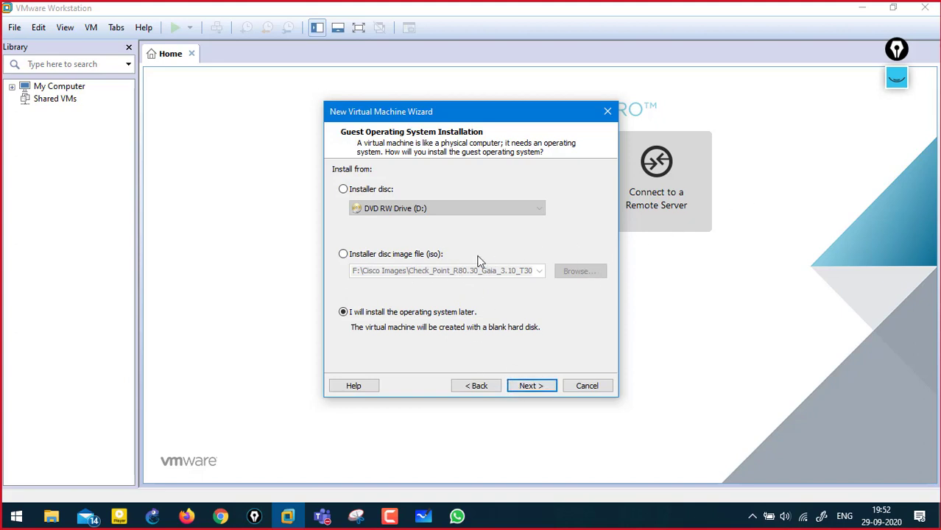
click(404, 255)
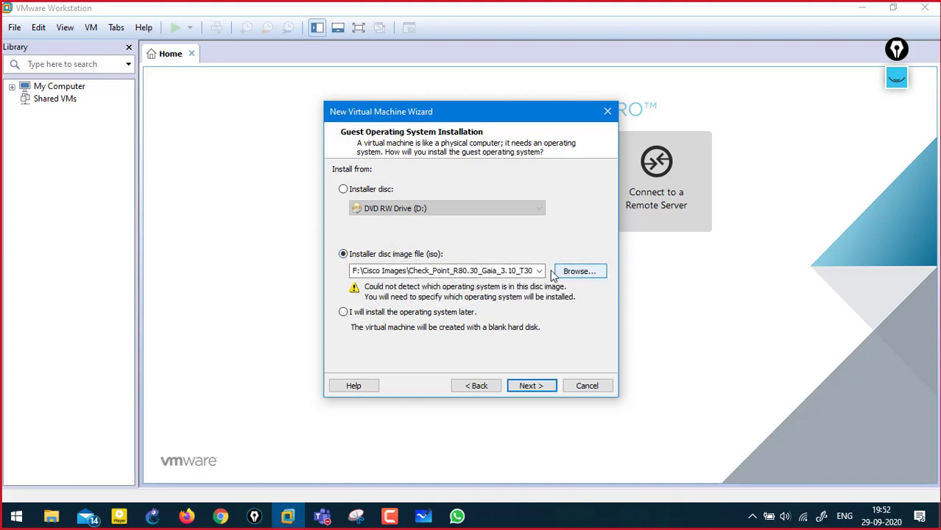
click(358, 190)
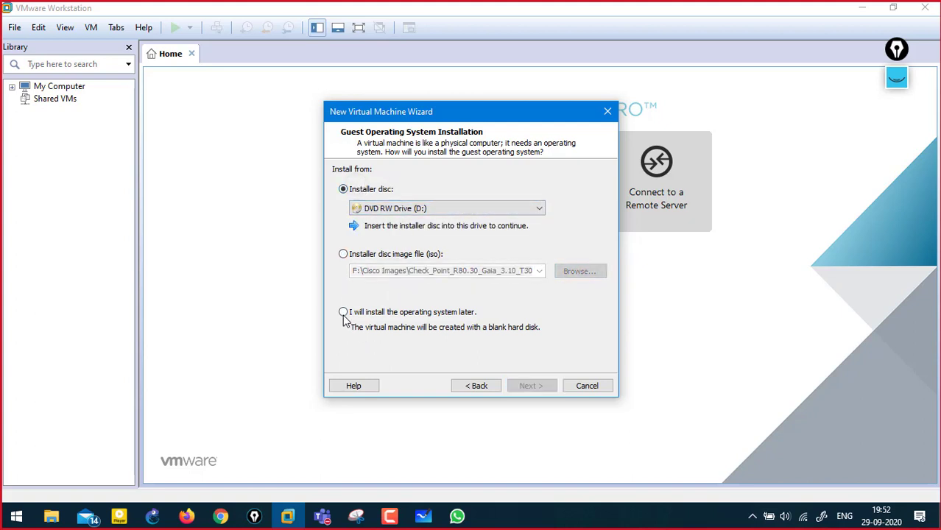
click(390, 312)
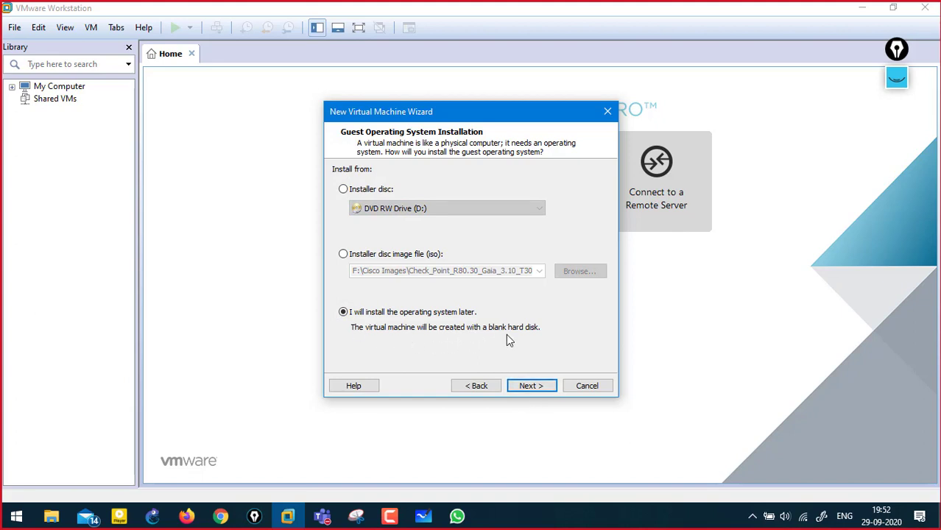
click(532, 386)
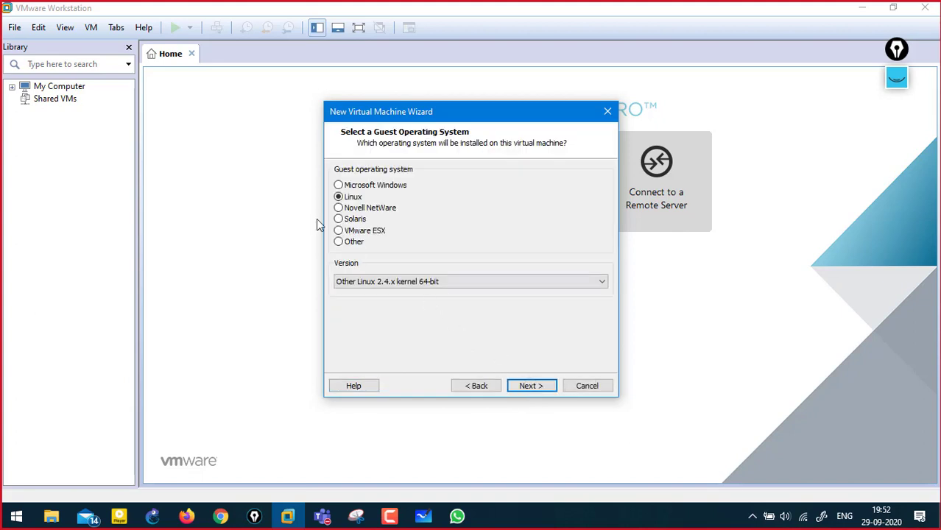
Step: Pick Linux, name the VM 'EVE NG', keep 1 processor and 384 MB, then cancel
click(527, 386)
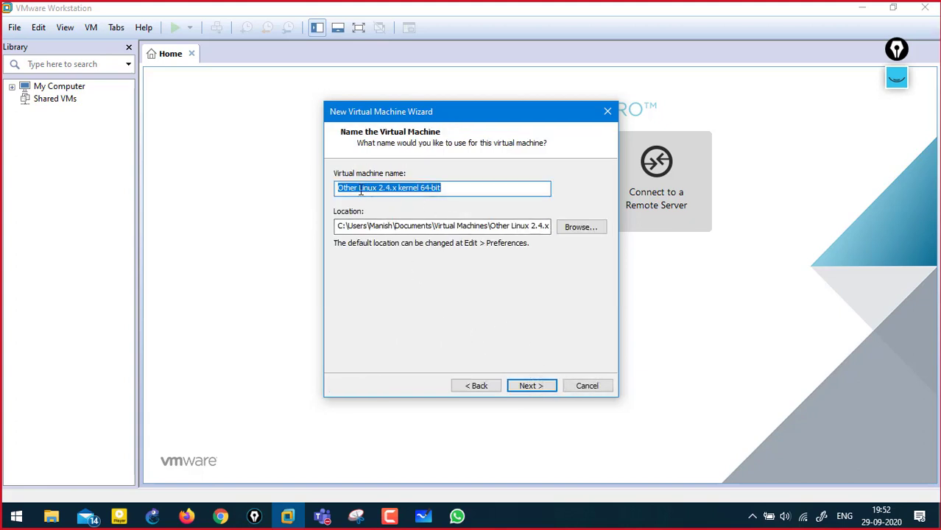
text(EVE NG)
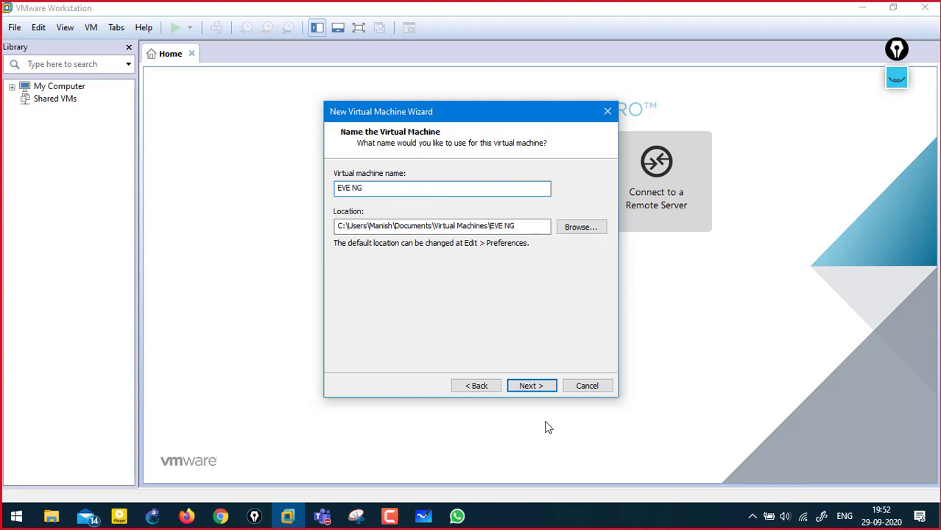
click(548, 390)
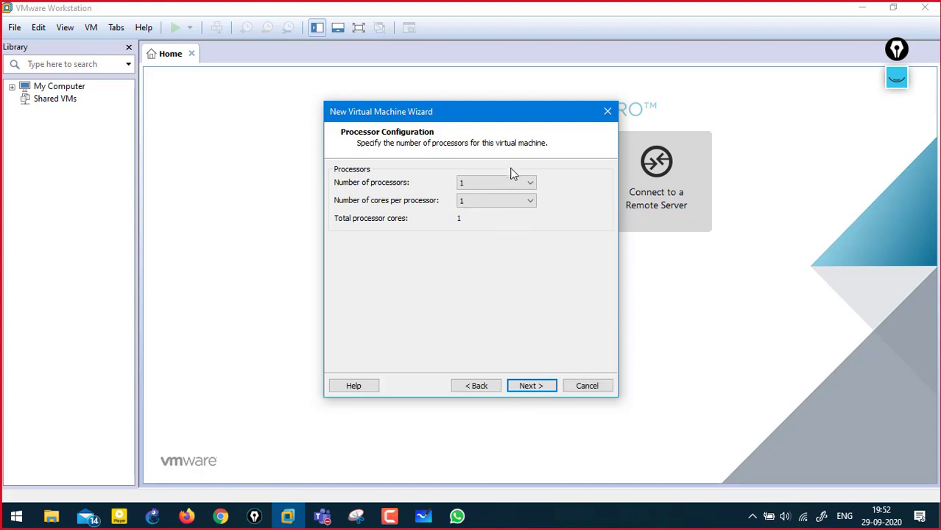
click(530, 387)
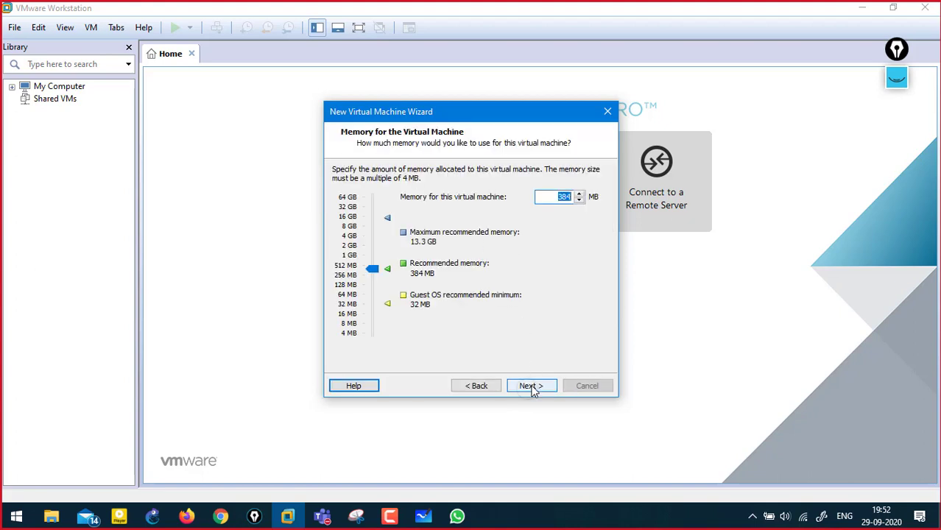
click(528, 387)
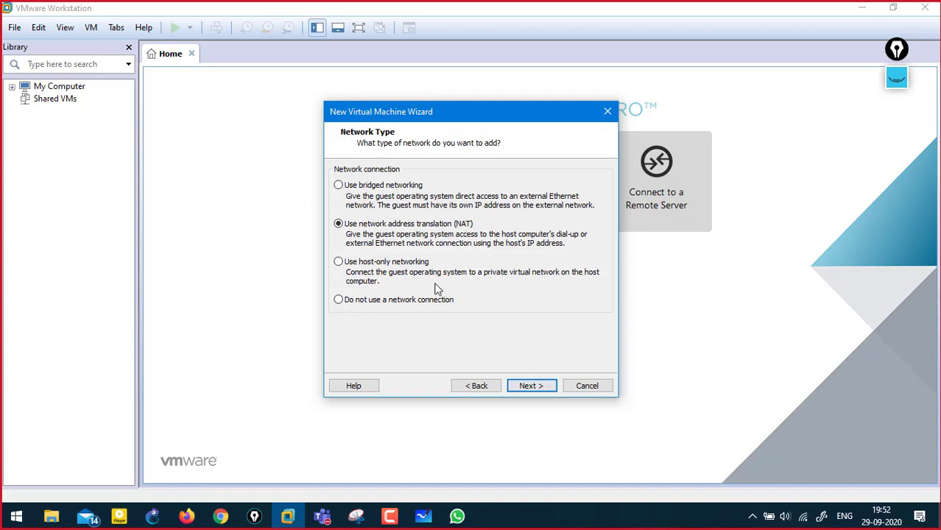
click(588, 391)
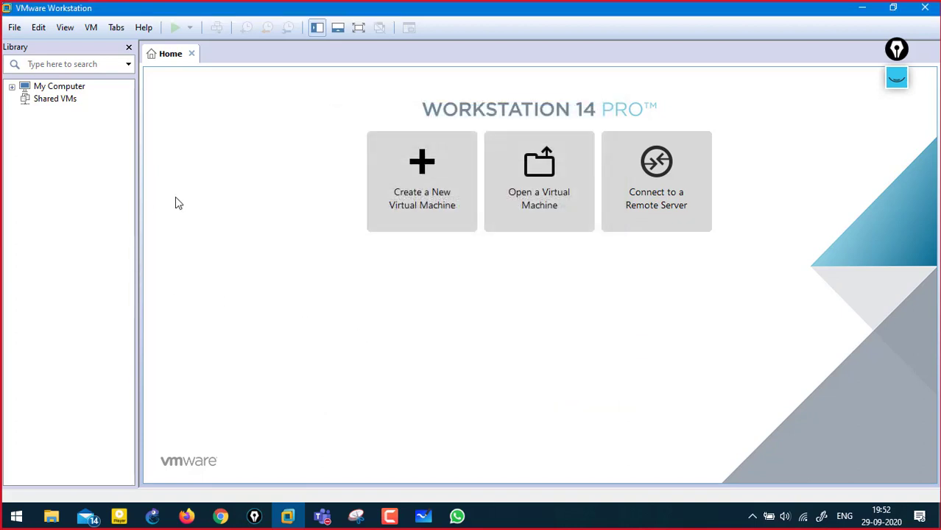
Step: In the EVE_ng folder, select EVE Community VM-disk1.vmdk and try opening it
key(alt+Tab)
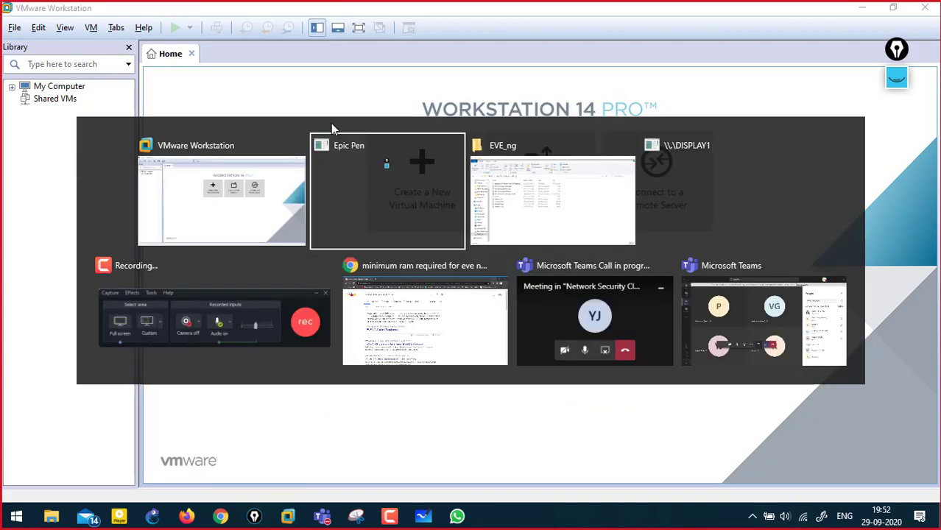
click(569, 213)
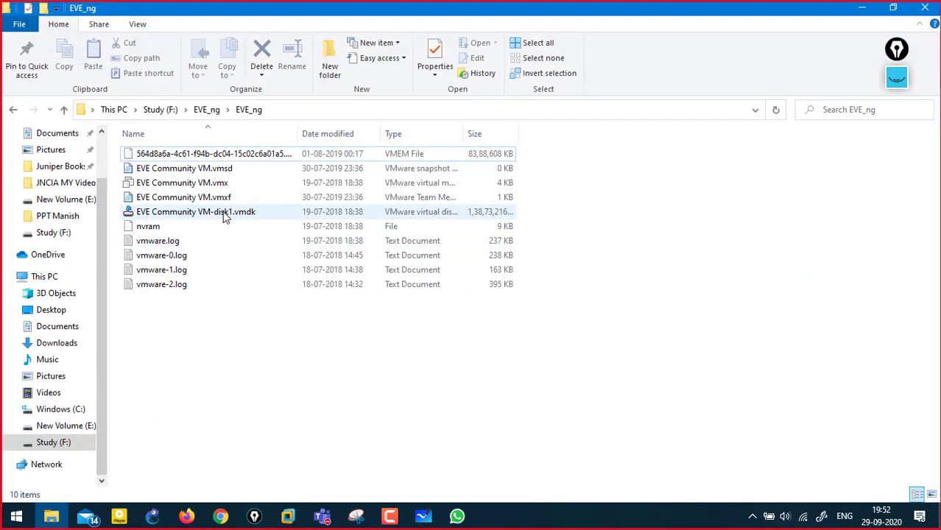
click(217, 211)
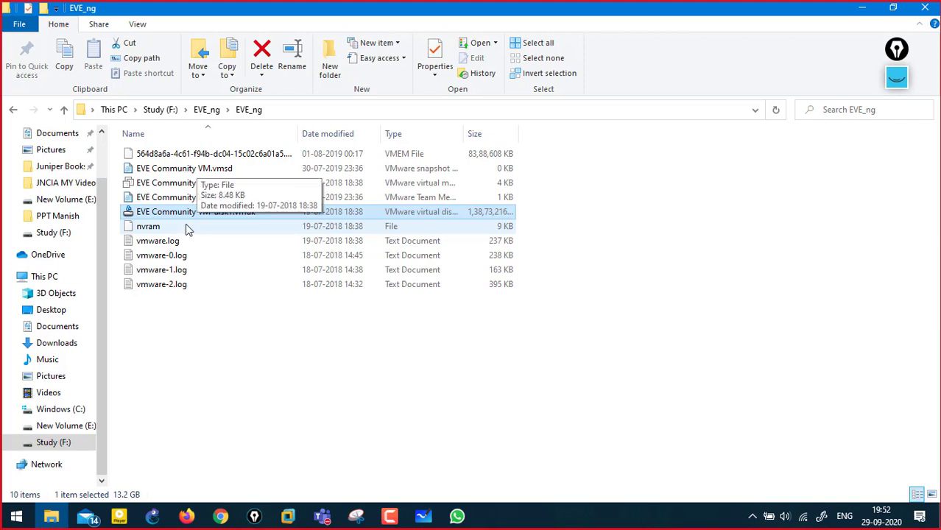
key(Return)
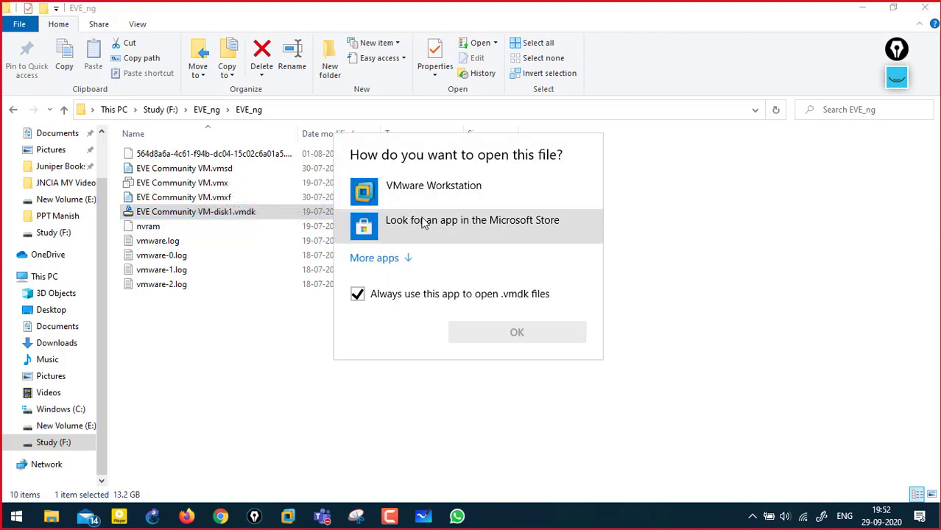
Step: Set VMware Workstation to open .vmdk files, dismiss its cannot-open error, and return to Workstation
click(477, 206)
click(528, 333)
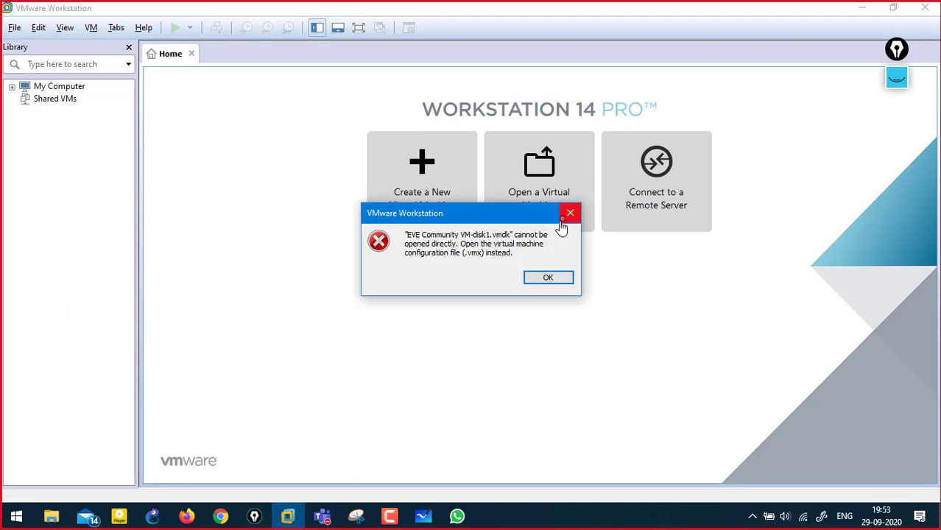
click(570, 212)
key(alt+Tab)
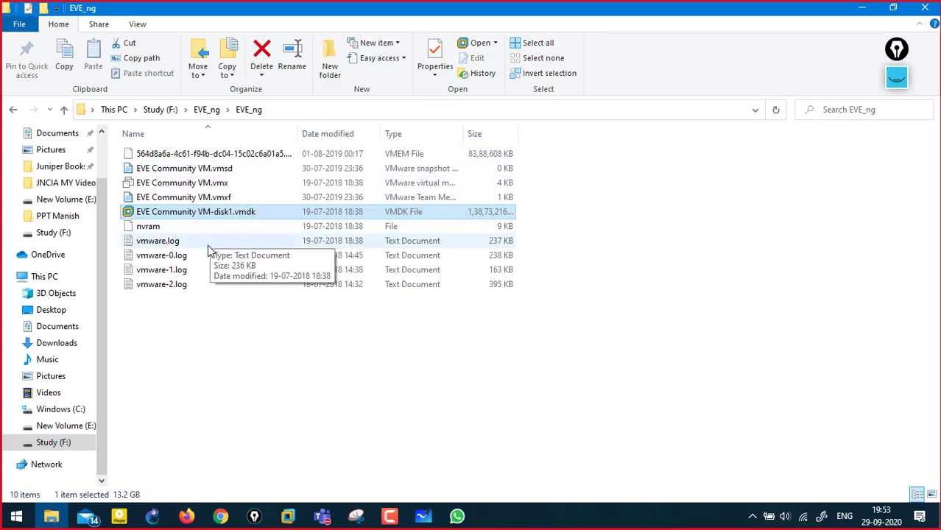
key(alt+Tab)
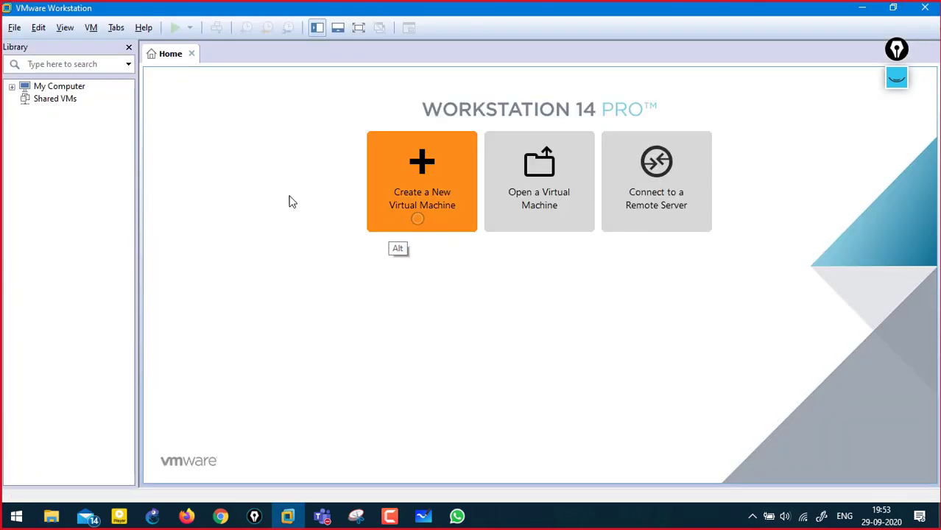
Step: Open F:\EVE_ng\EVE_ng\EVE Community VM.vmx by pasting the copied folder path into File > Open
click(14, 27)
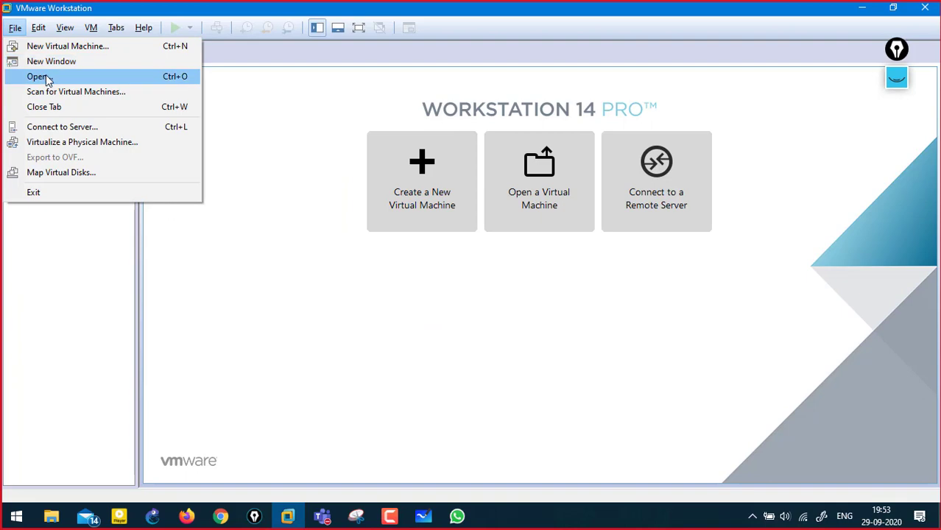
click(47, 76)
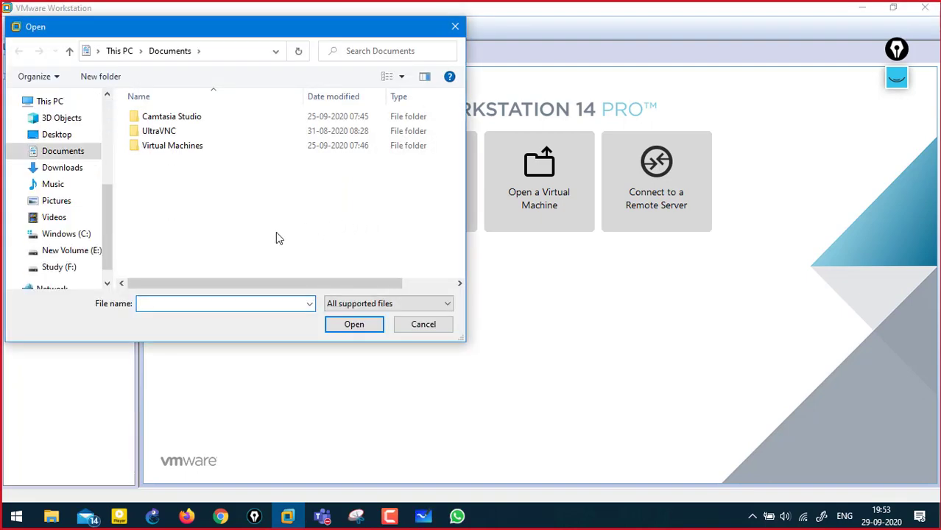
key(alt+Tab)
click(386, 214)
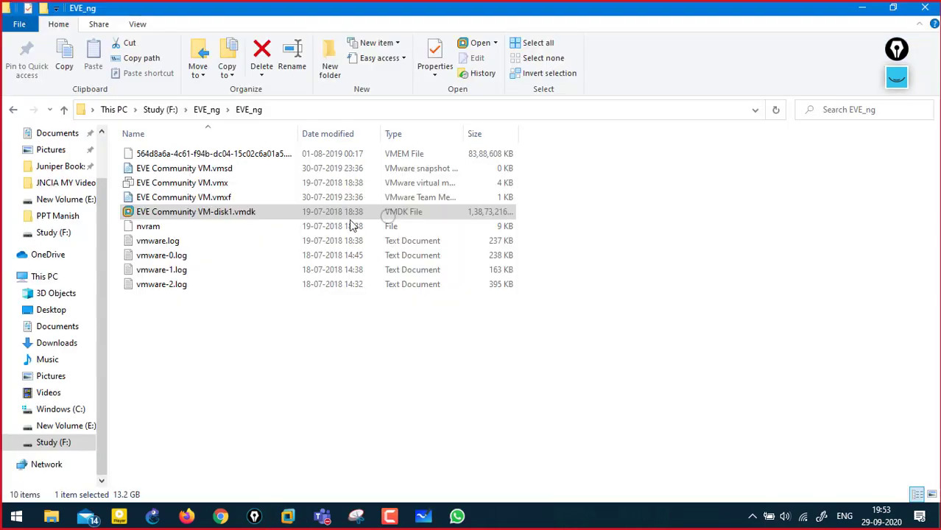
click(321, 115)
key(ctrl+c)
key(alt+Tab)
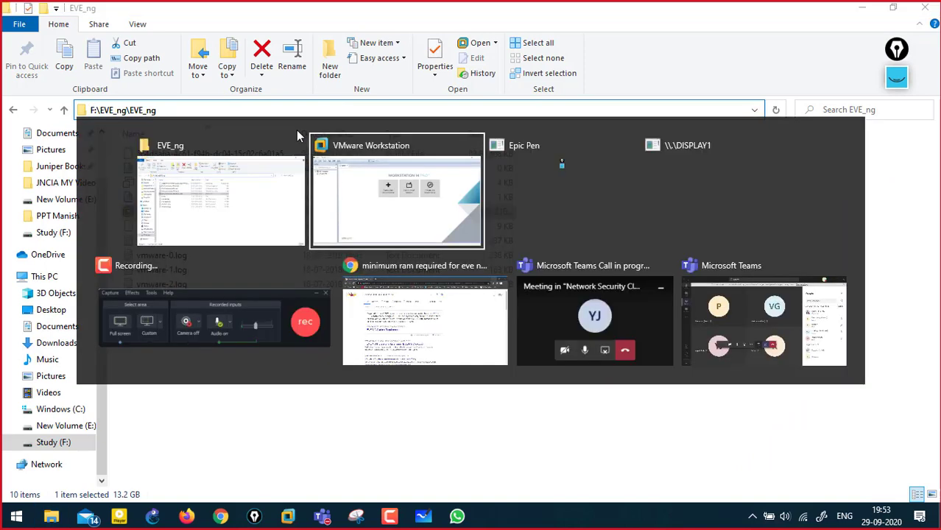
click(249, 51)
key(ctrl+v)
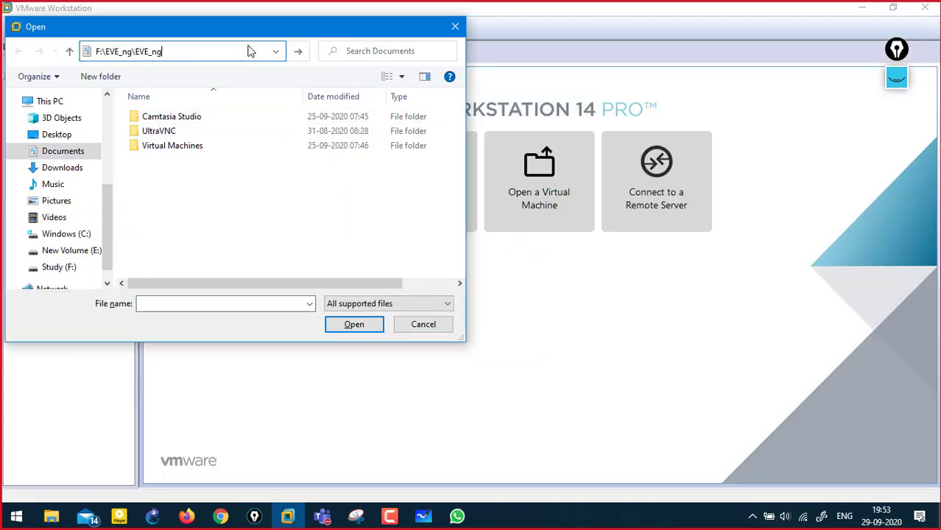
key(Return)
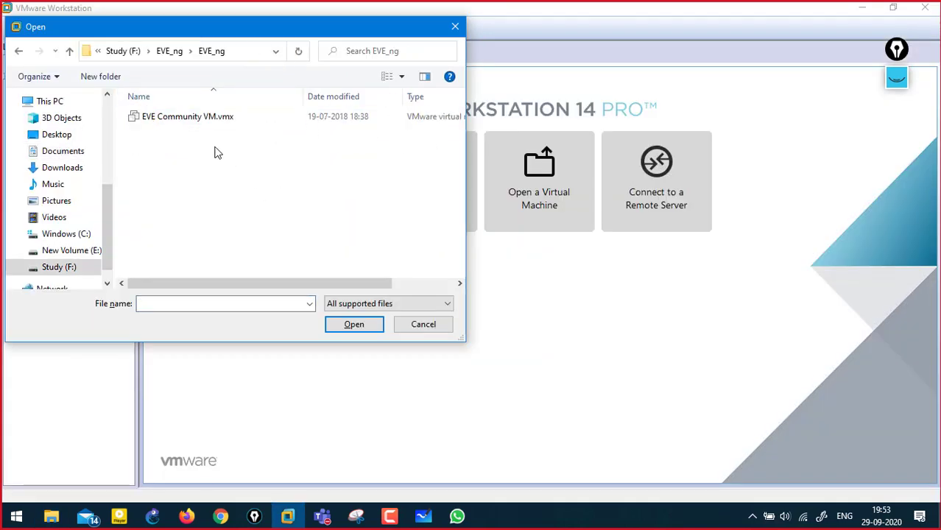
click(221, 117)
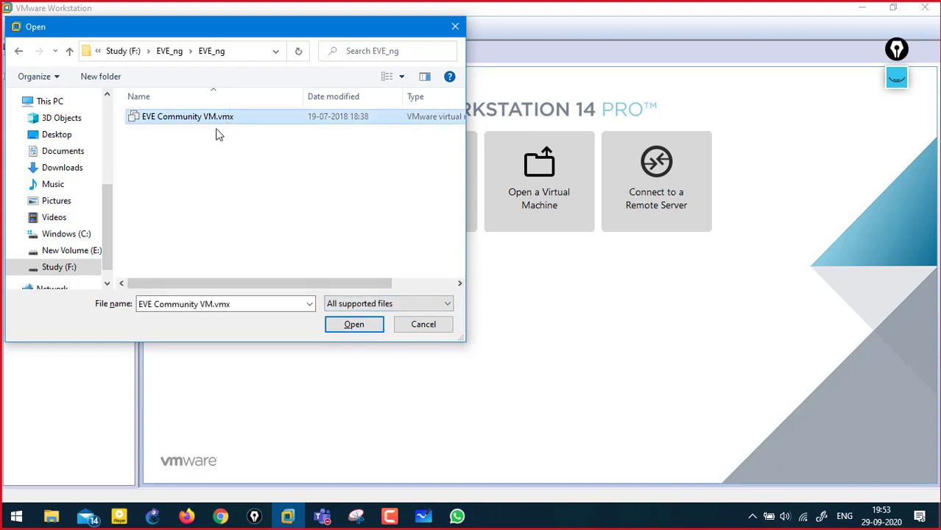
click(354, 324)
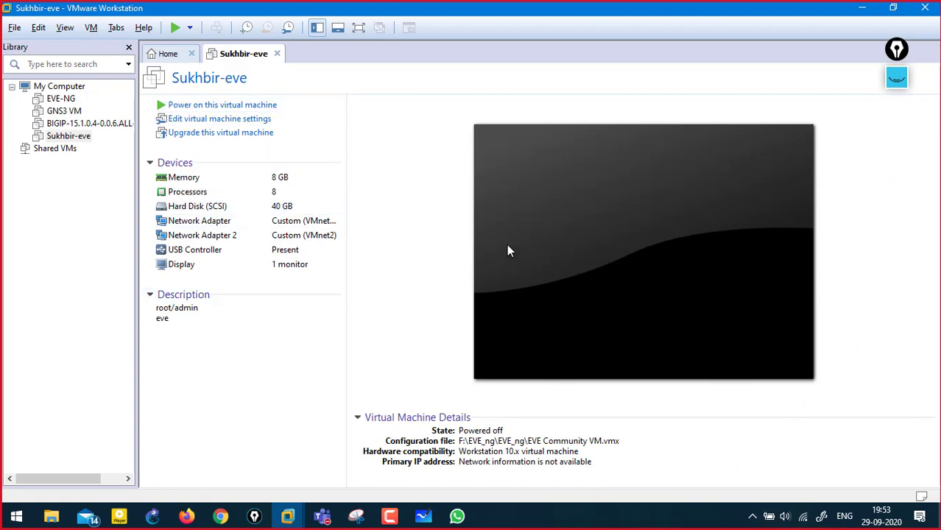
Step: Mark up the VM's 8 GB memory and other device settings with the annotation pen, then clear it
click(889, 75)
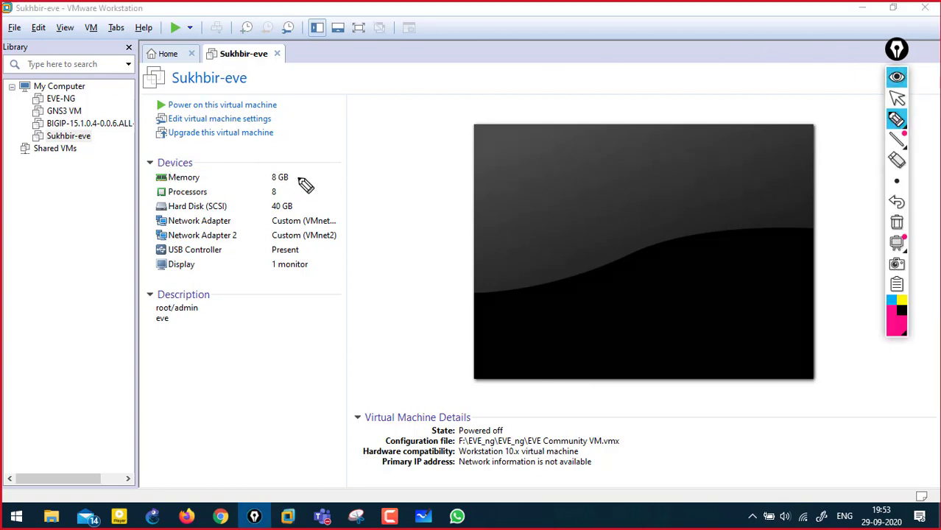
mouse_move(297, 176)
mouse_down()
mouse_move(314, 170)
mouse_move(303, 209)
mouse_move(321, 197)
mouse_move(361, 225)
mouse_up()
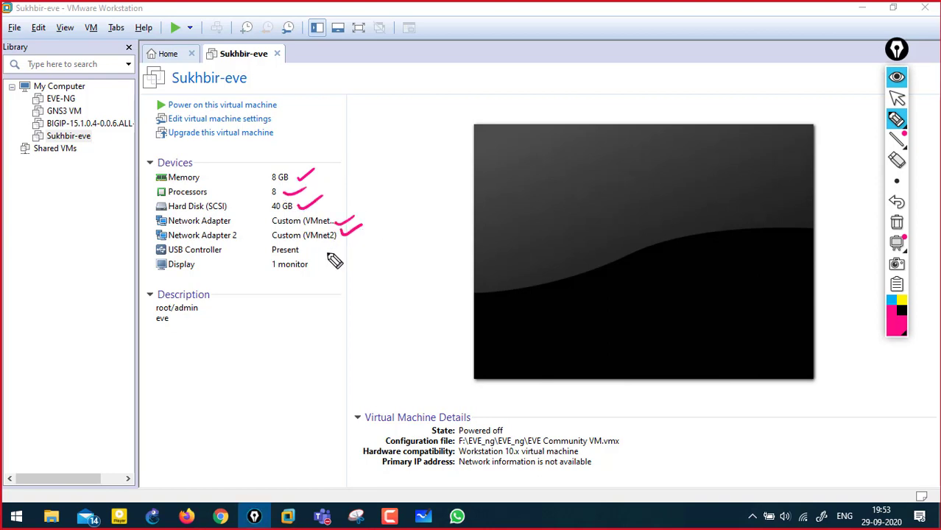
drag(308, 252, 335, 254)
click(896, 222)
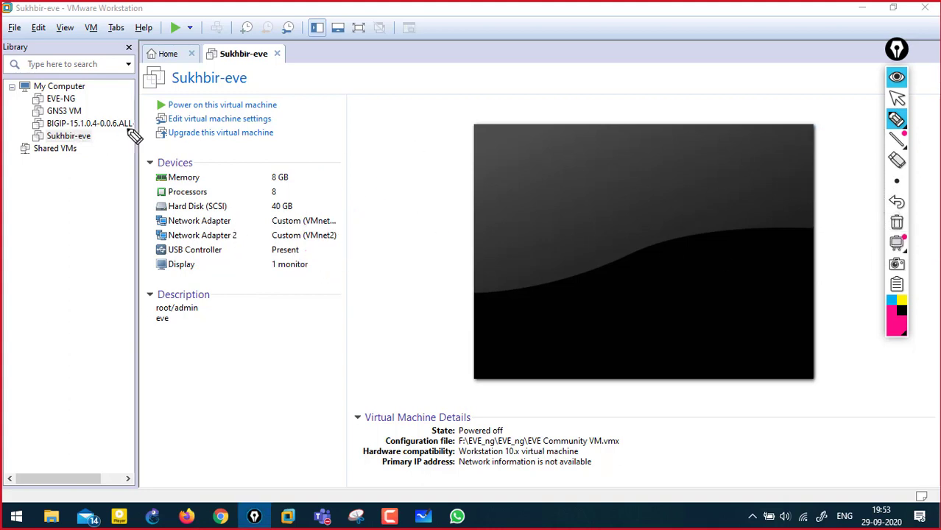
click(896, 76)
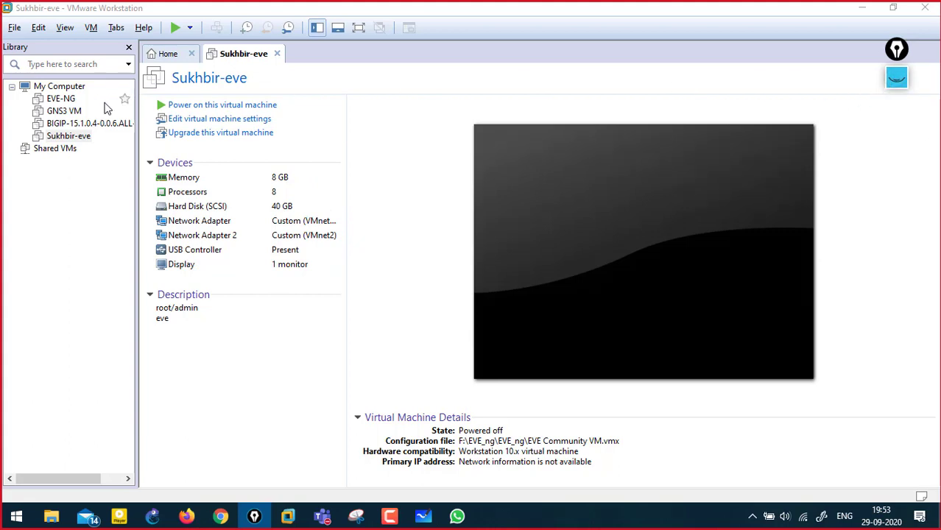
Step: Rename the imported virtual machine to 'Eve ng 2' from its library context menu
right_click(73, 138)
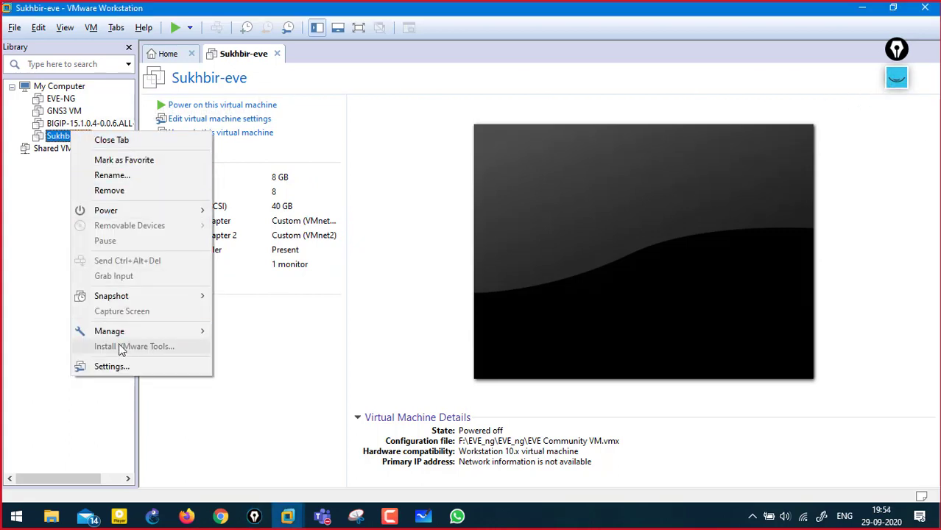
click(123, 177)
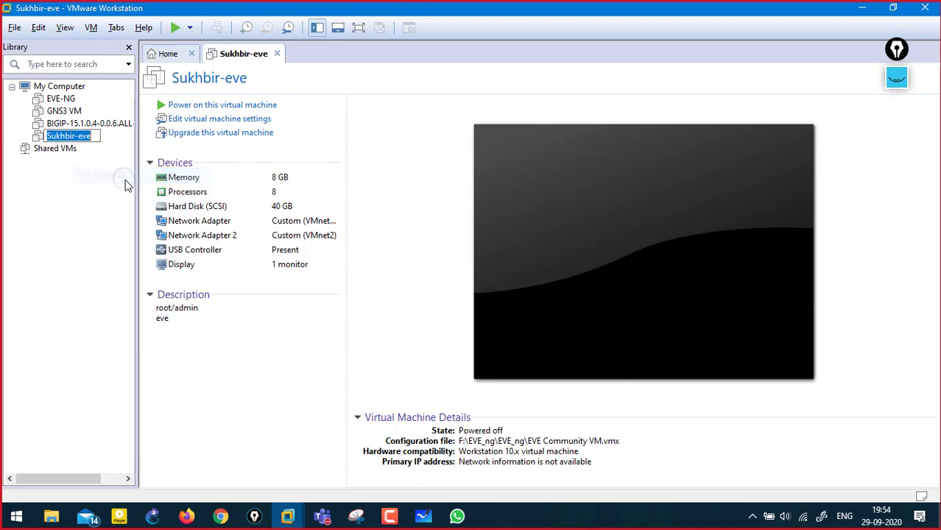
key(End)
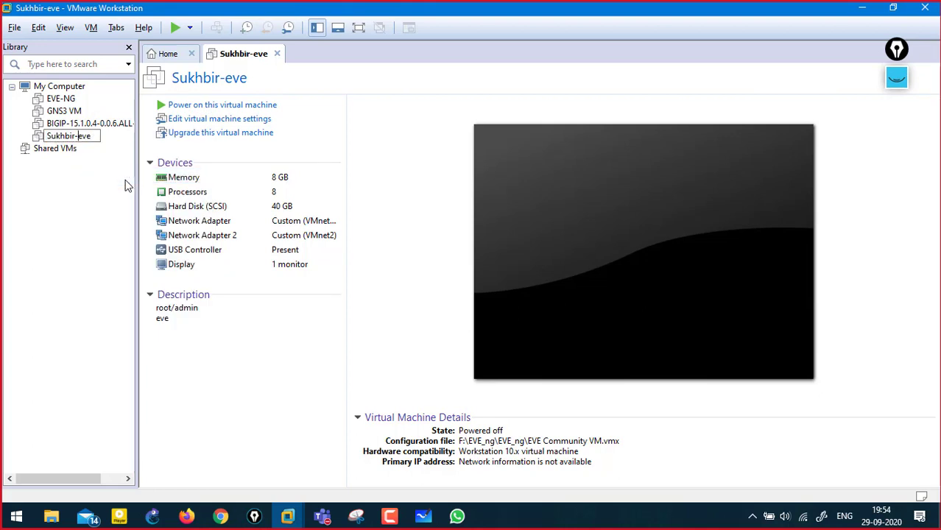
key(shift+Home)
key(BackSpace)
key(Return)
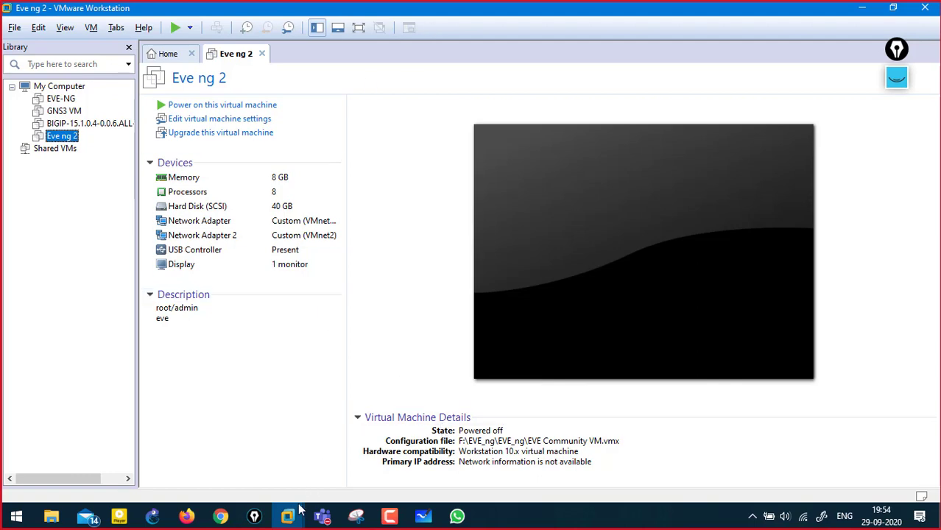
mouse_move(321, 515)
click(283, 436)
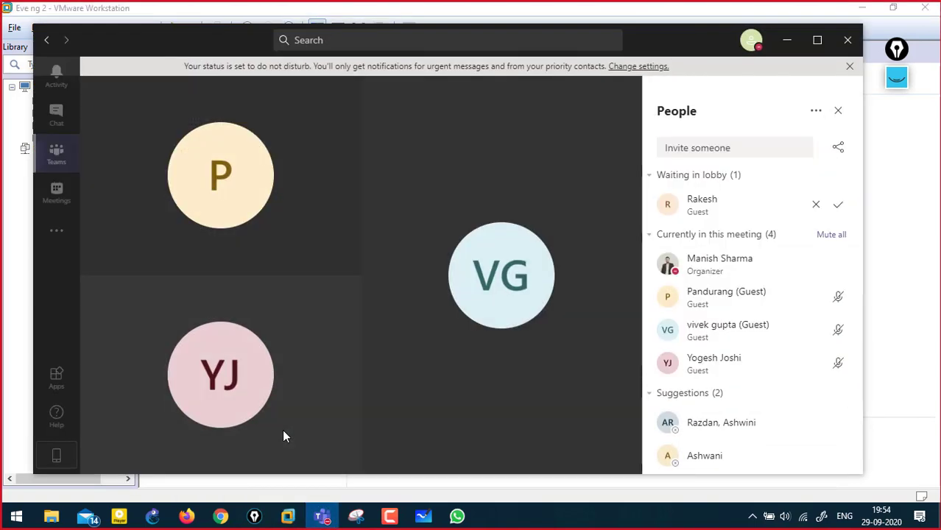
click(786, 40)
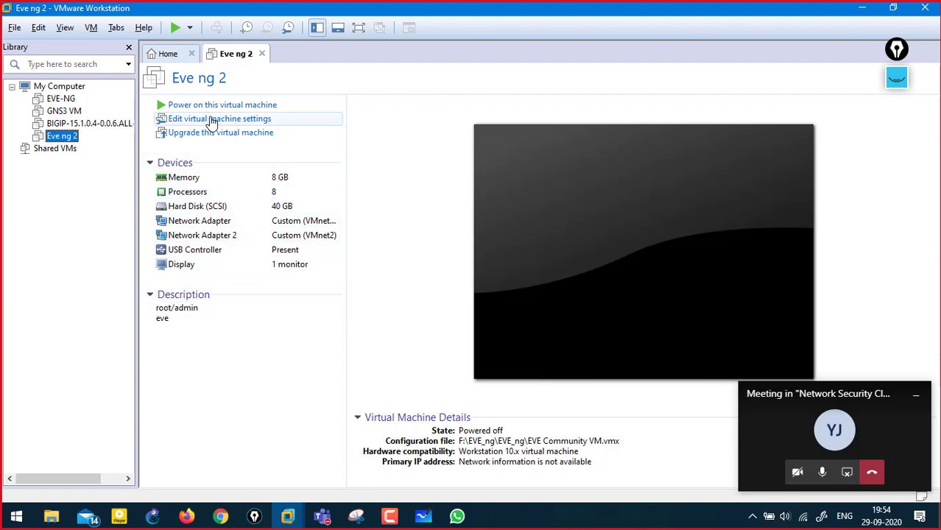
click(897, 77)
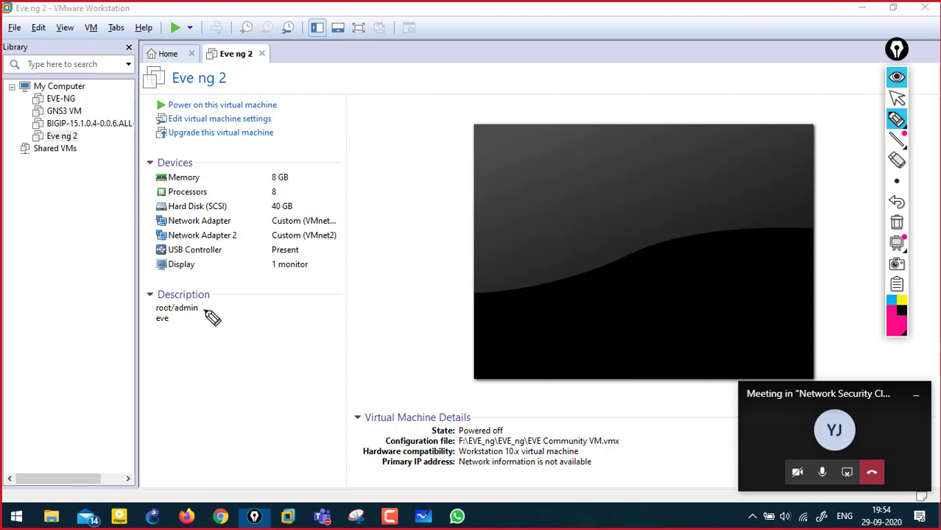
drag(207, 312, 226, 304)
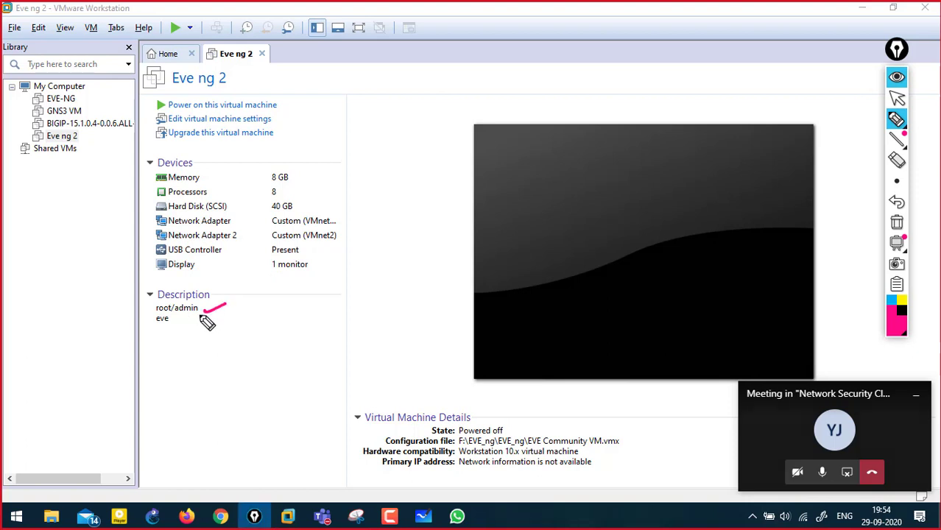
mouse_move(211, 301)
mouse_down()
mouse_move(193, 313)
mouse_move(309, 289)
mouse_up()
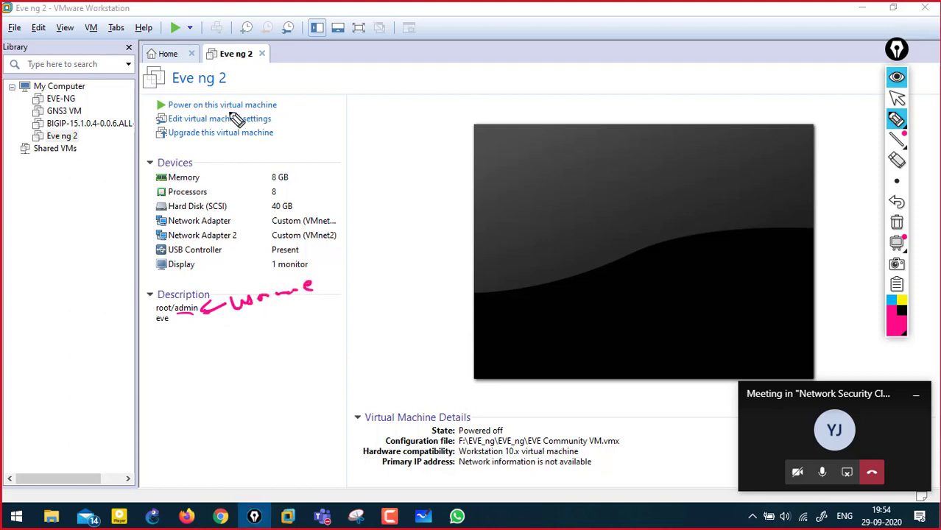
click(177, 320)
drag(197, 319, 178, 322)
mouse_move(180, 313)
mouse_down()
mouse_move(176, 324)
mouse_move(189, 324)
mouse_move(168, 324)
mouse_up()
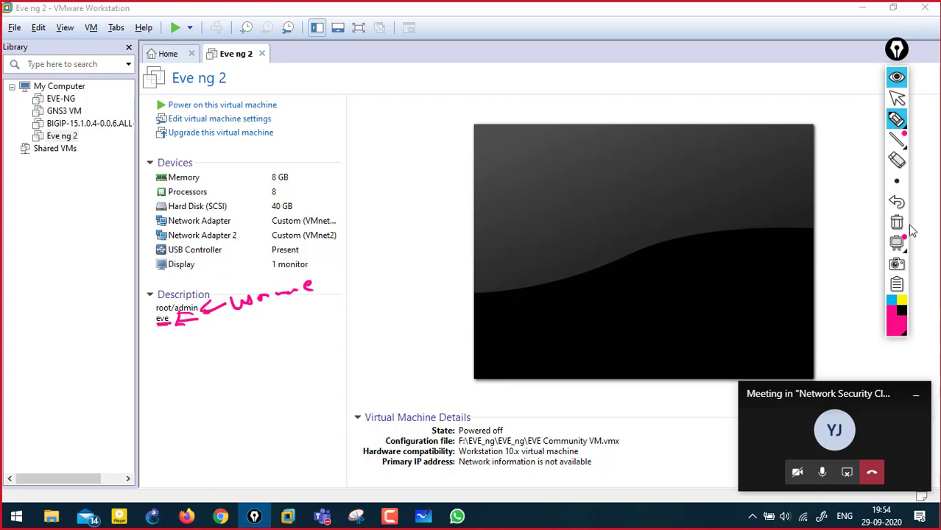
click(896, 221)
click(897, 79)
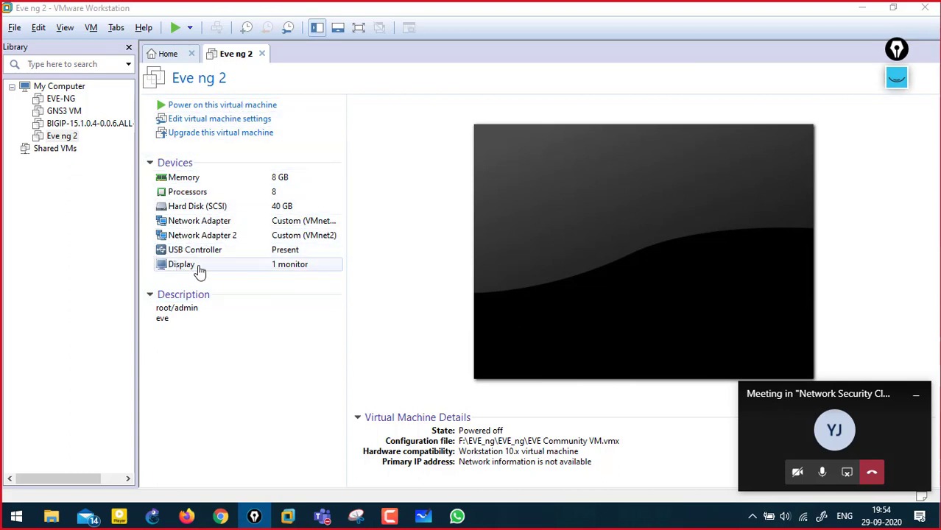
Step: Set Eve ng 2's memory to 10240 MB (10 GB) in the hardware settings
click(213, 120)
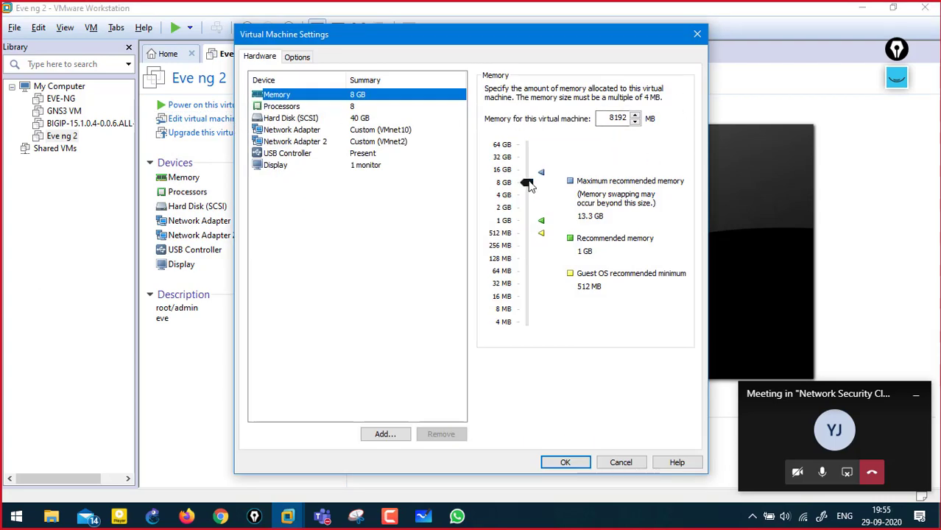
mouse_move(528, 186)
mouse_down()
mouse_move(528, 173)
mouse_move(529, 185)
mouse_up()
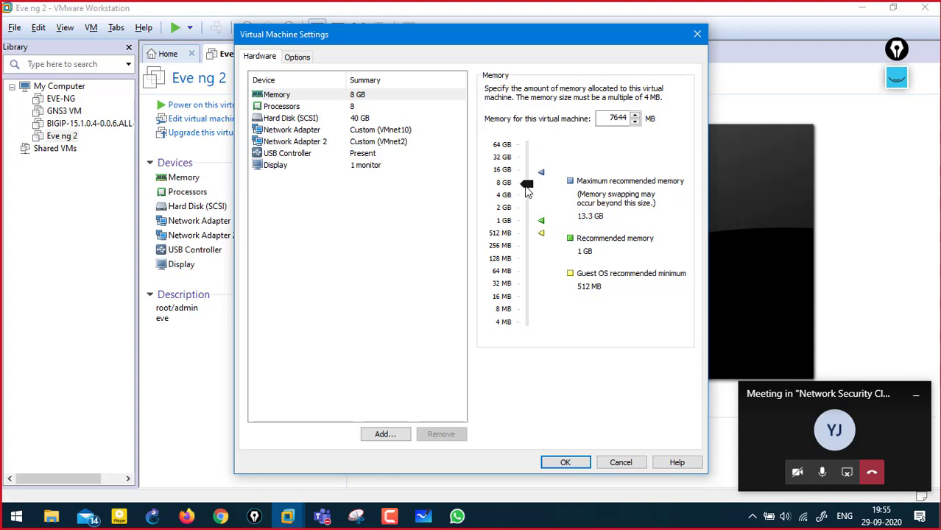
mouse_move(530, 188)
mouse_down()
mouse_move(532, 174)
mouse_move(526, 187)
mouse_up()
click(634, 123)
click(350, 224)
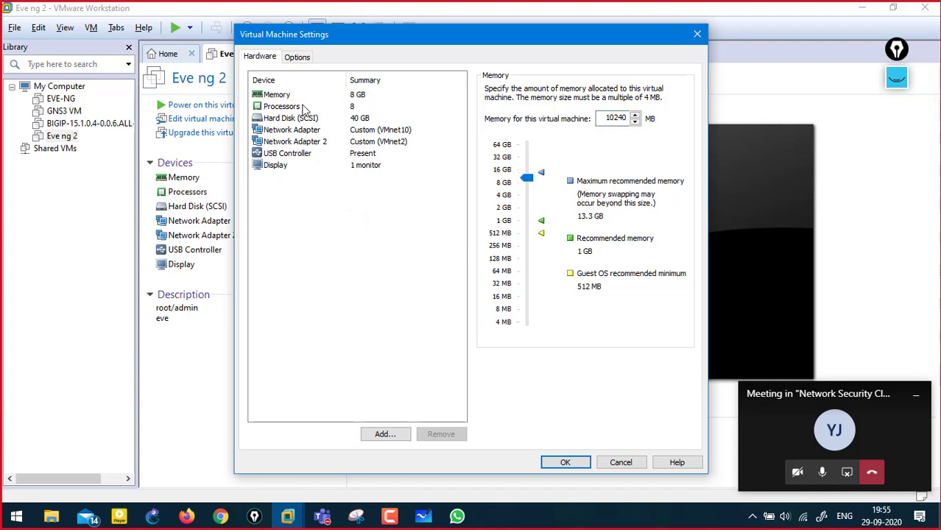
Step: Keep the processors at 4 with 2 cores per processor
click(305, 108)
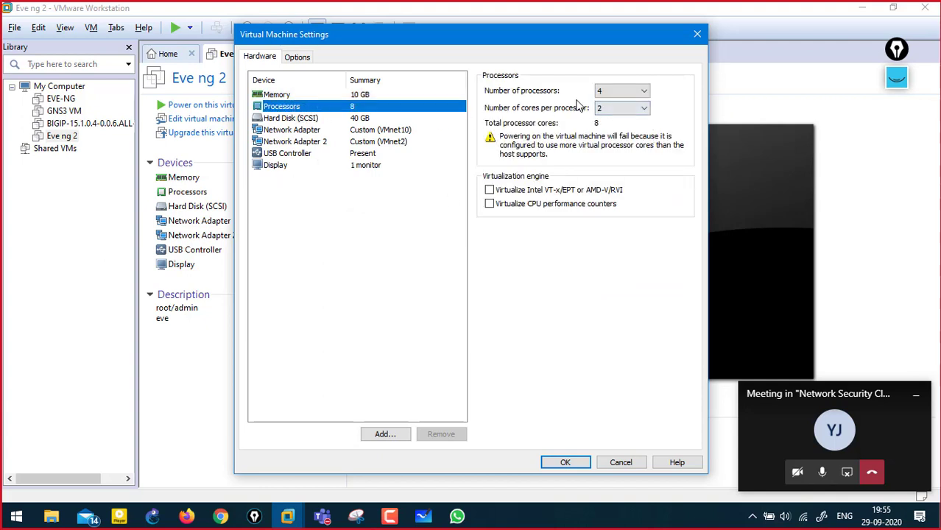
click(636, 94)
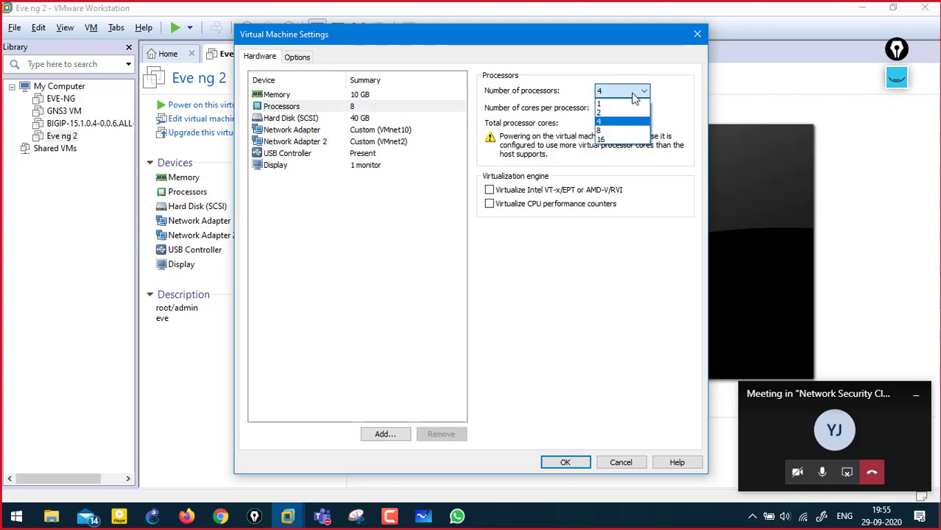
click(632, 107)
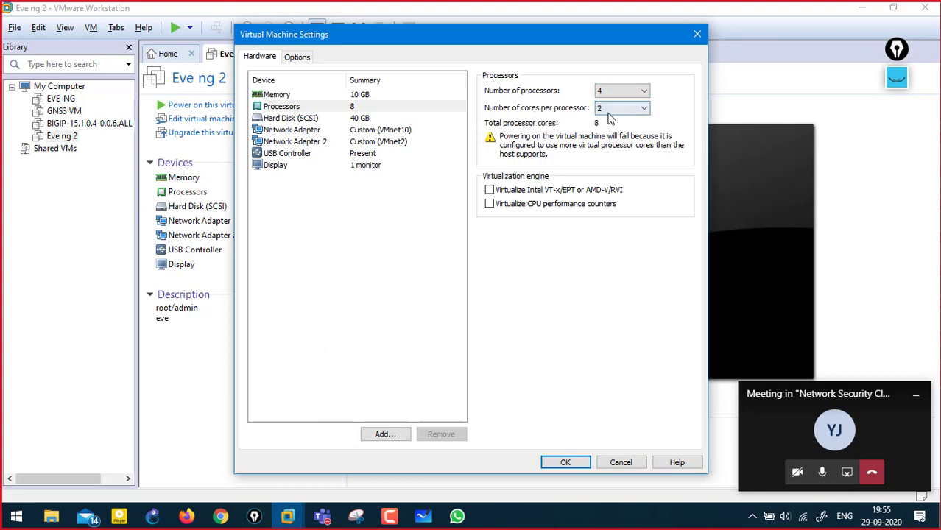
click(633, 111)
click(635, 116)
Step: Review the hard disk, network adapters (VMnet10), USB and display settings, then save
click(313, 119)
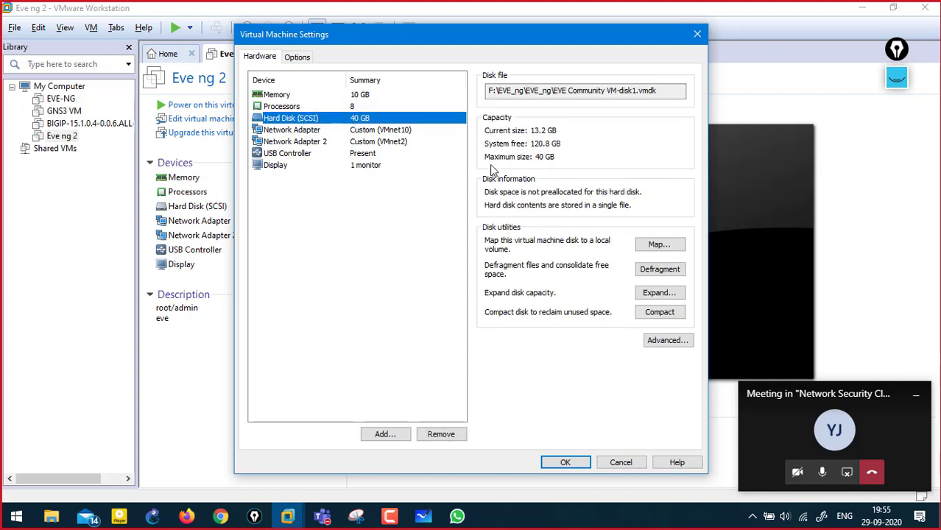
click(310, 131)
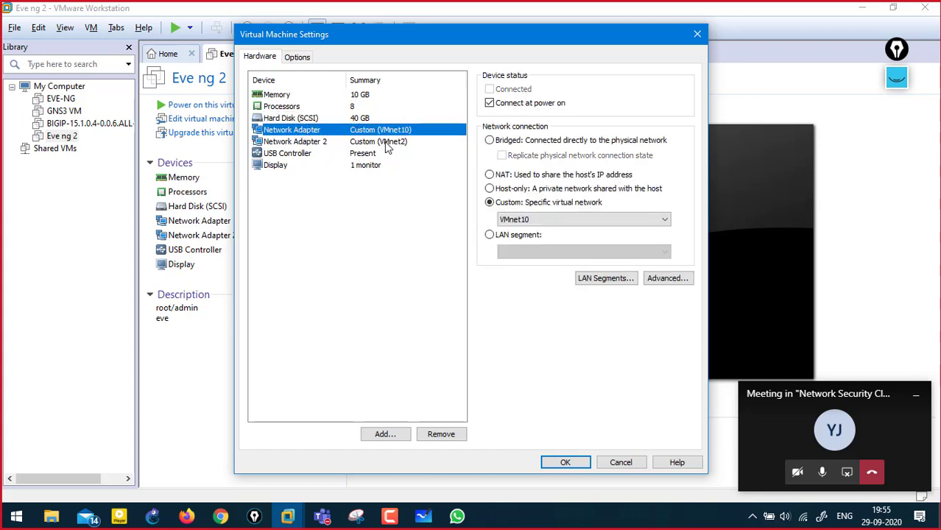
click(295, 141)
click(289, 156)
click(290, 164)
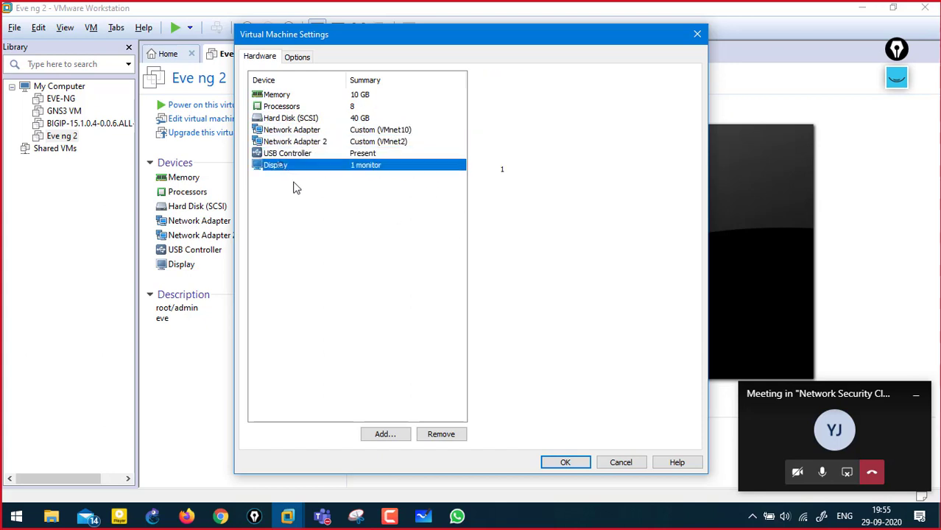
click(563, 461)
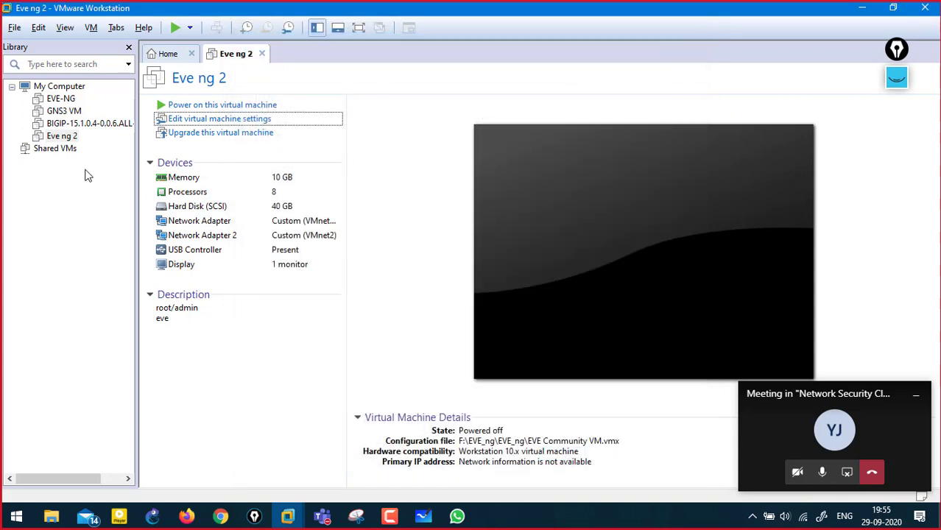
click(207, 105)
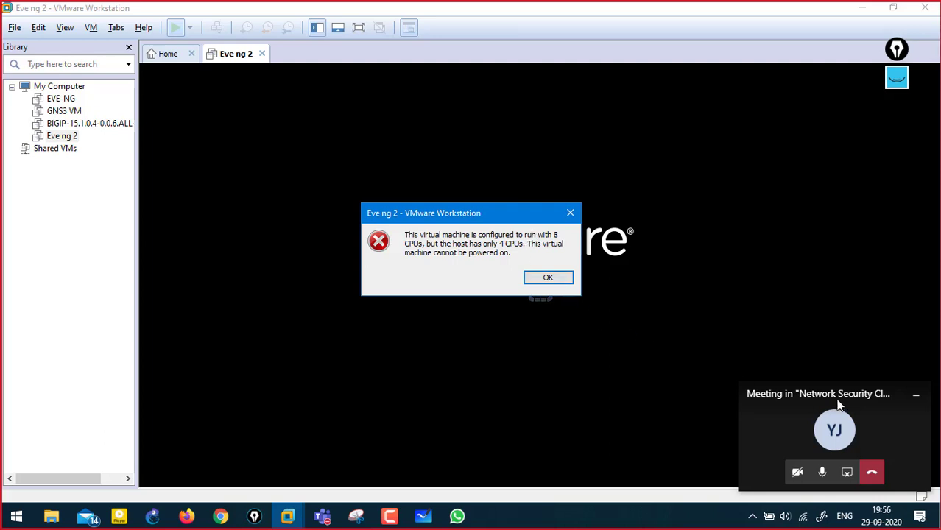
click(915, 396)
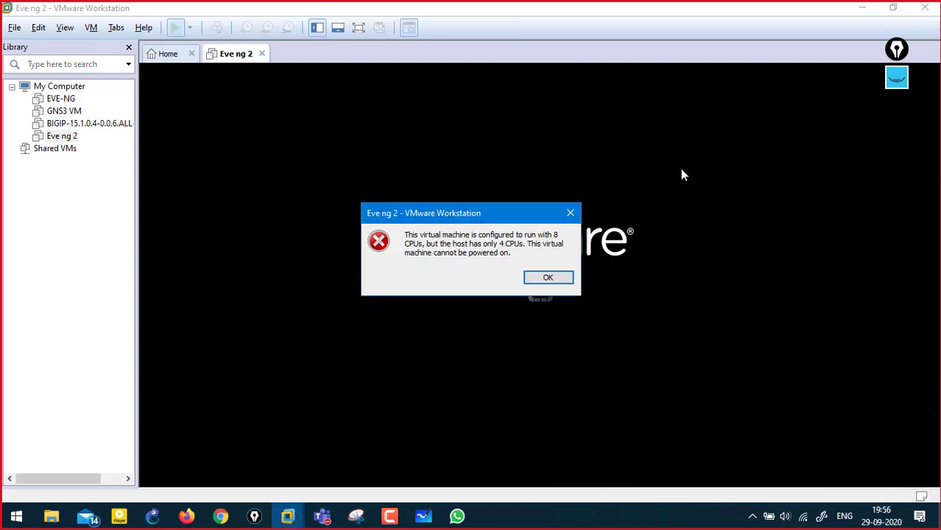
click(897, 79)
drag(560, 237, 588, 233)
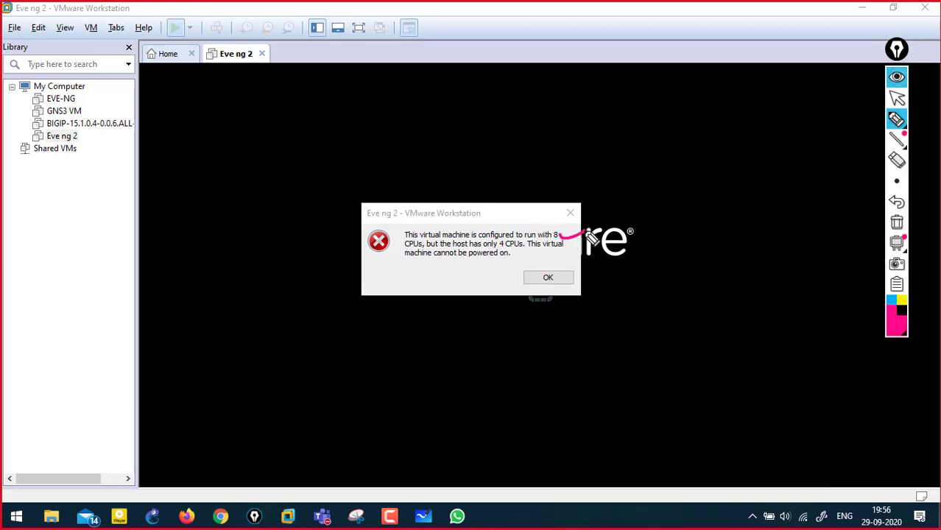
mouse_move(611, 195)
mouse_down()
mouse_move(594, 213)
mouse_move(602, 187)
mouse_up()
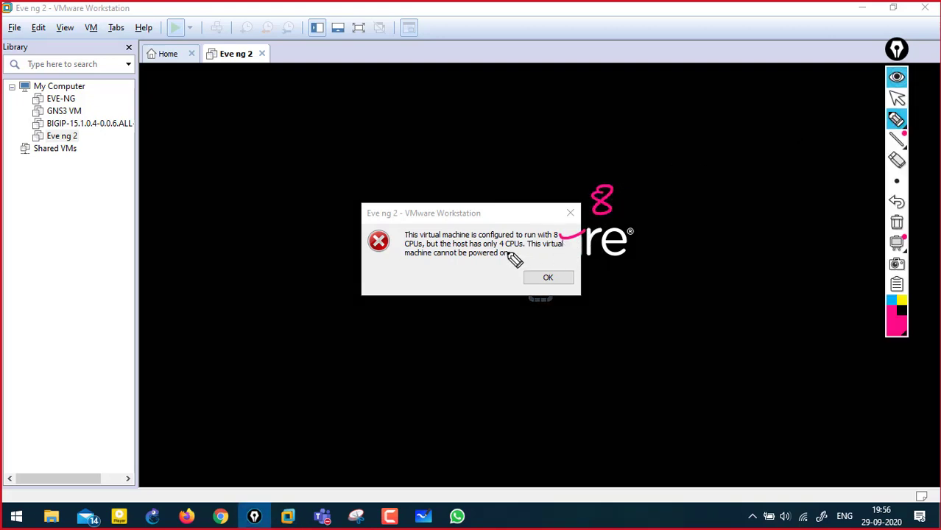
mouse_move(501, 249)
mouse_down()
mouse_move(524, 247)
mouse_move(548, 262)
mouse_up()
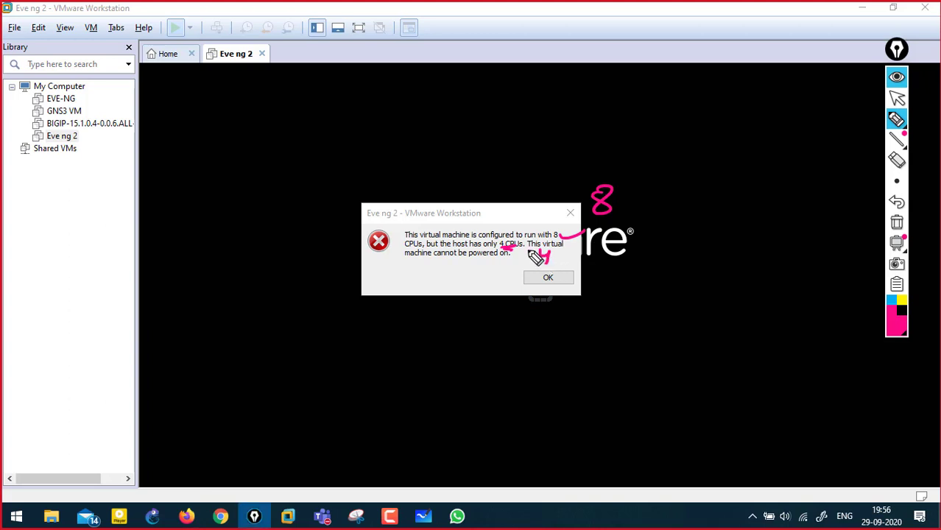
drag(425, 261, 486, 262)
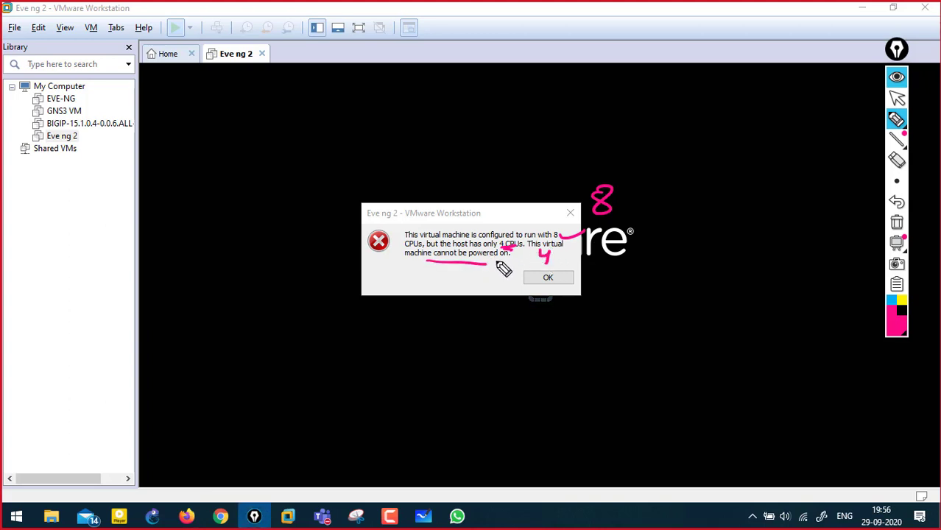
click(895, 221)
mouse_move(910, 110)
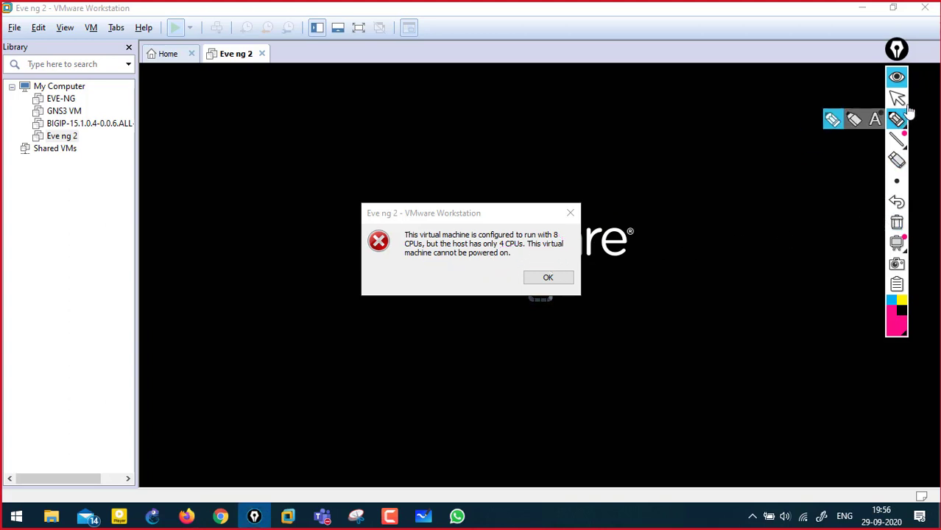
click(896, 76)
click(549, 278)
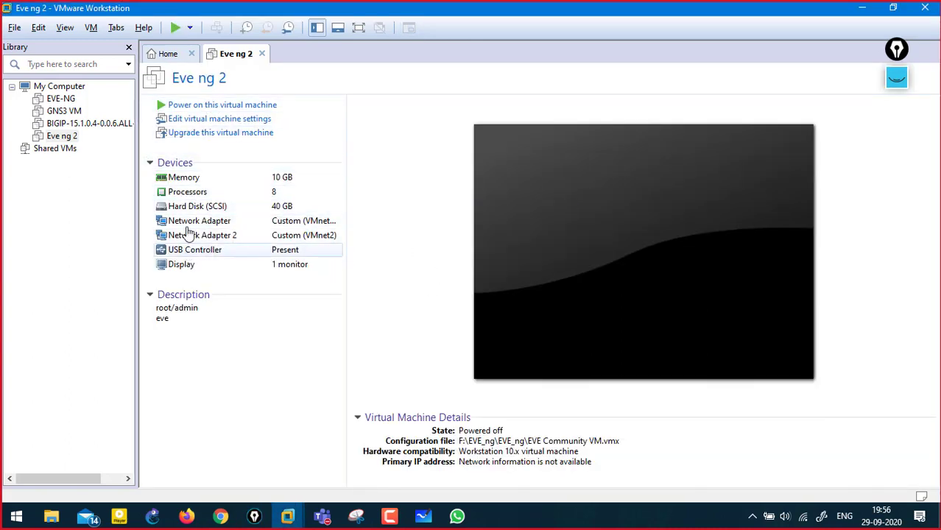
Step: Change Eve ng 2 to 2 processors, save the settings, and power the VM on
click(198, 120)
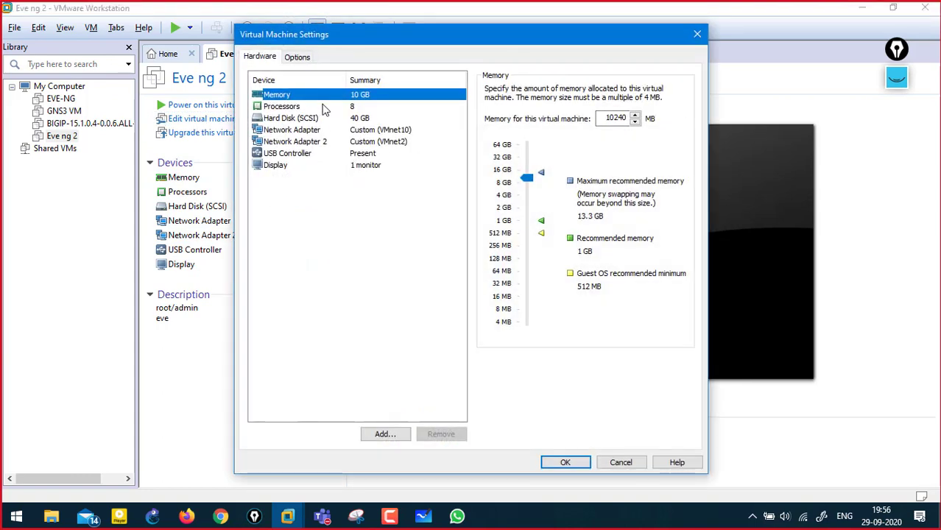
click(322, 108)
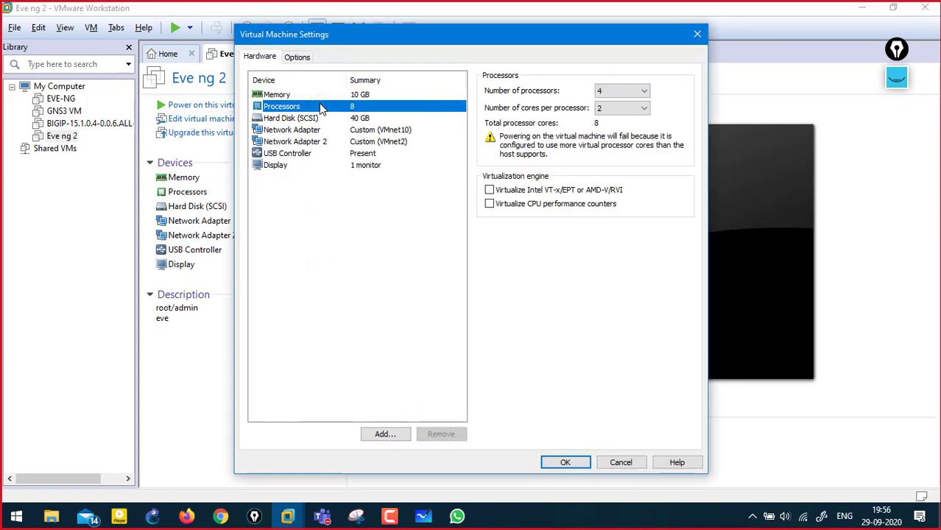
click(617, 90)
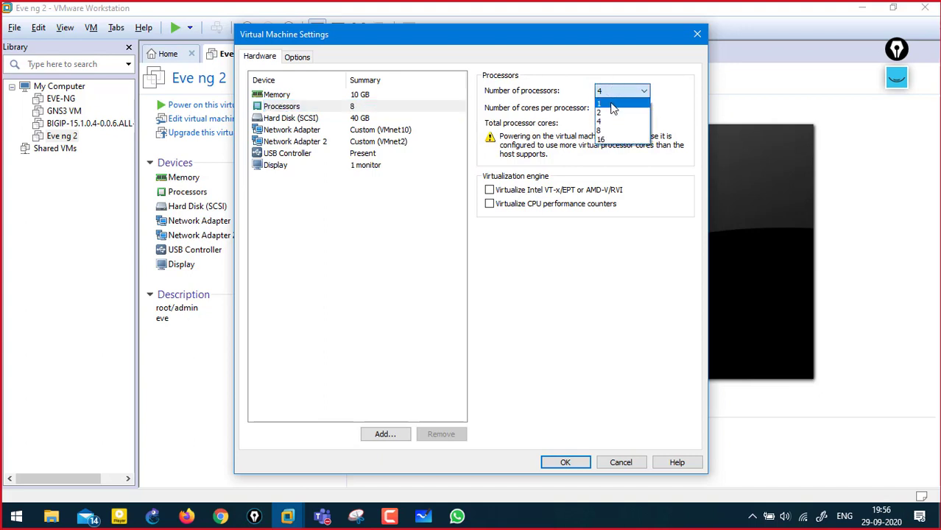
click(623, 112)
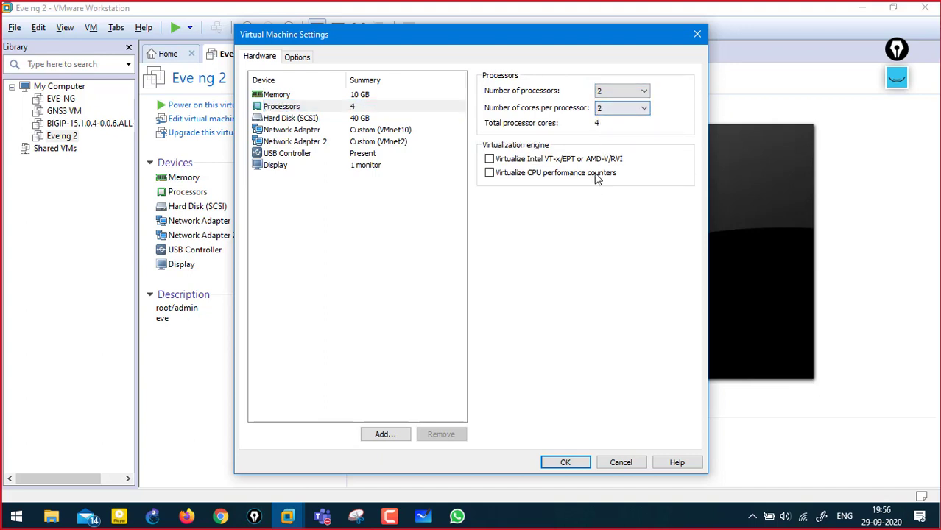
click(564, 462)
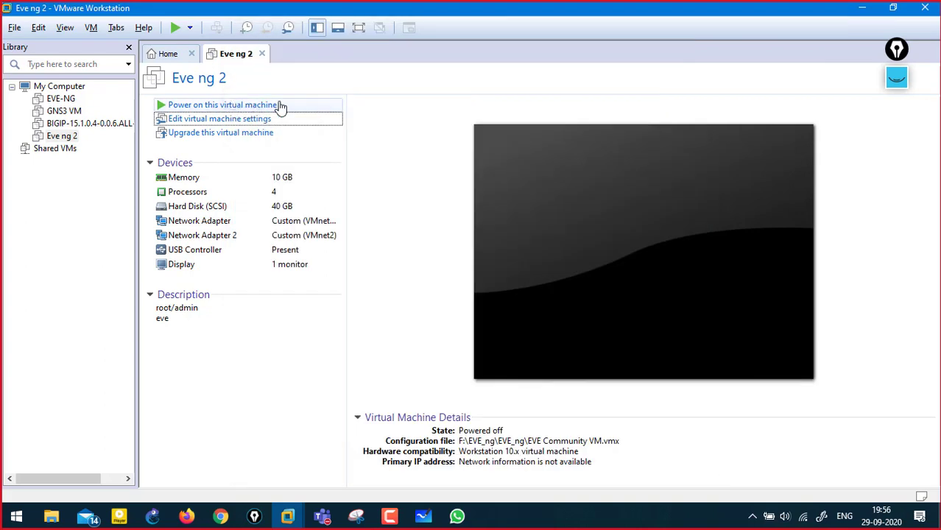
click(220, 106)
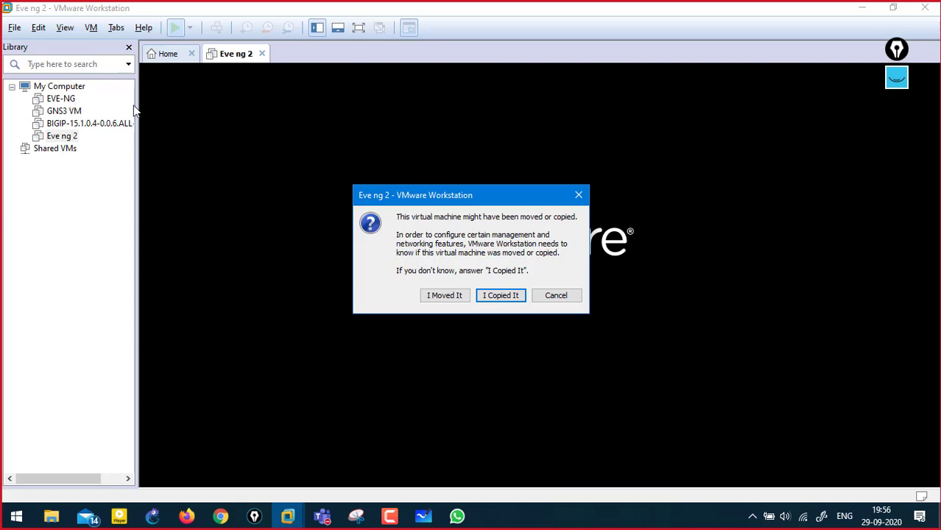
Step: Underline the EVE-NG machine in the library, then answer 'I Moved It' to the moved-or-copied question
click(897, 77)
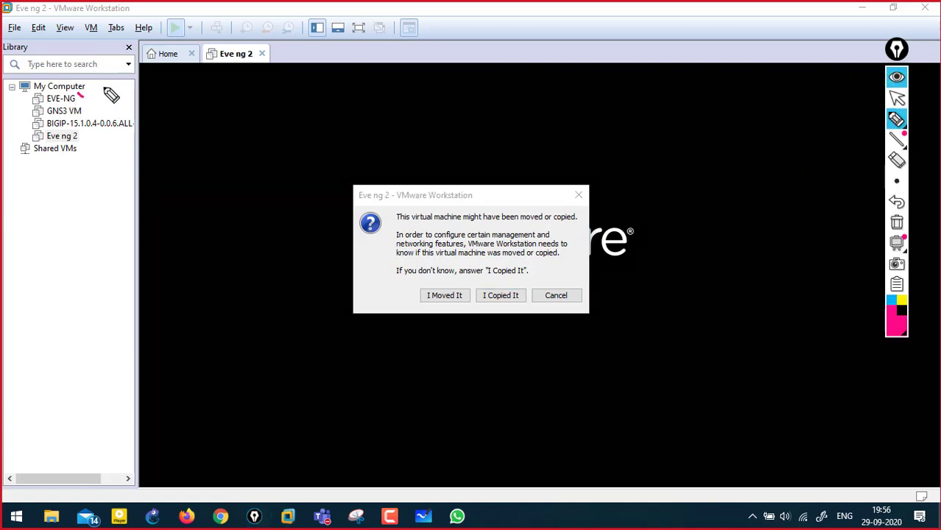
drag(77, 97, 104, 88)
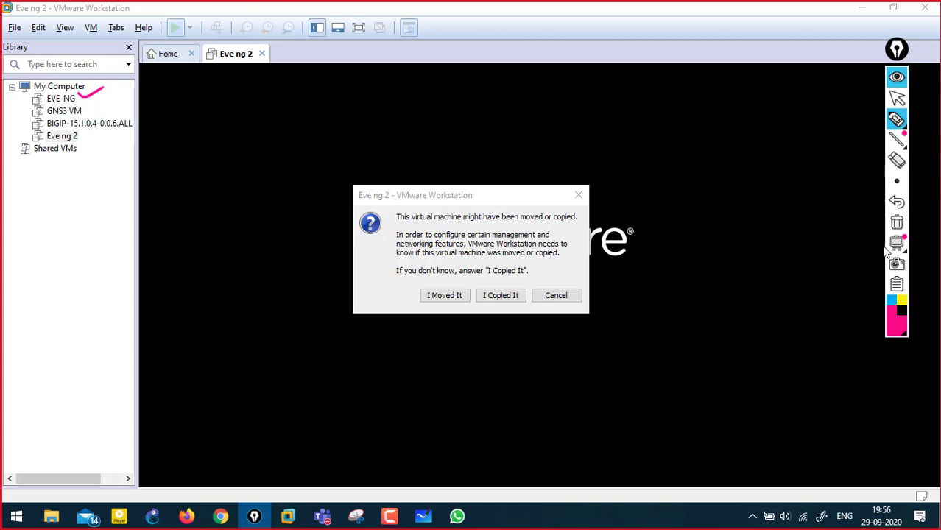
click(897, 78)
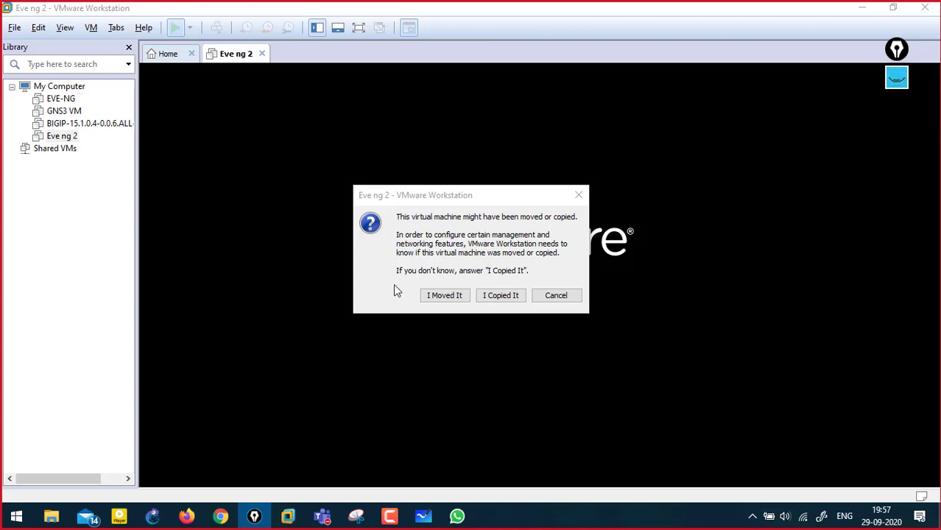
click(448, 296)
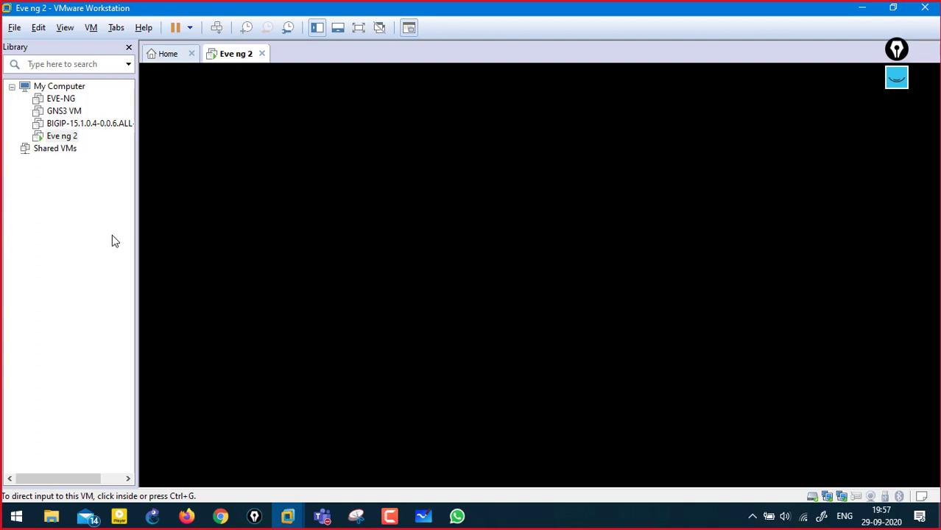
Step: Annotate that EVE-NG is loading into RAM during boot, clear the note, and pause the recording
click(897, 77)
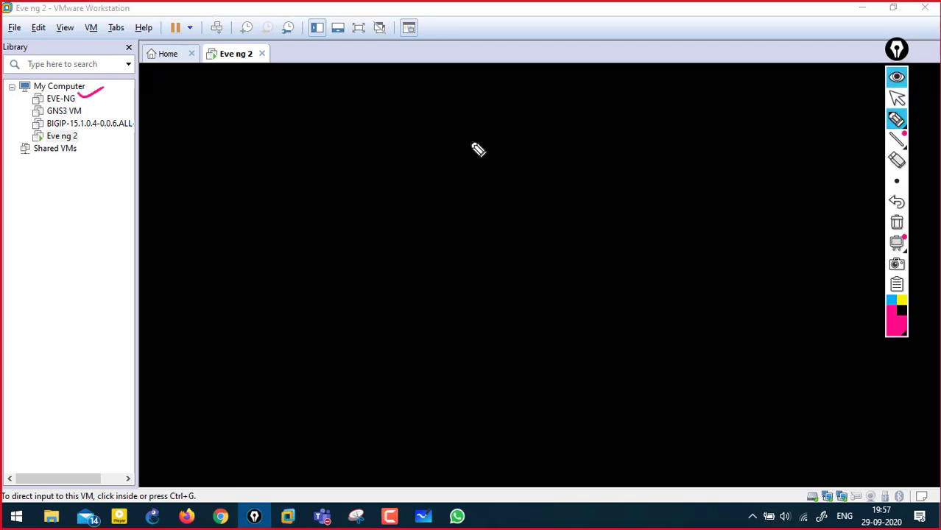
mouse_move(460, 130)
mouse_down()
mouse_move(467, 153)
mouse_move(542, 125)
mouse_move(466, 172)
mouse_move(624, 88)
mouse_move(679, 74)
mouse_move(598, 51)
mouse_up()
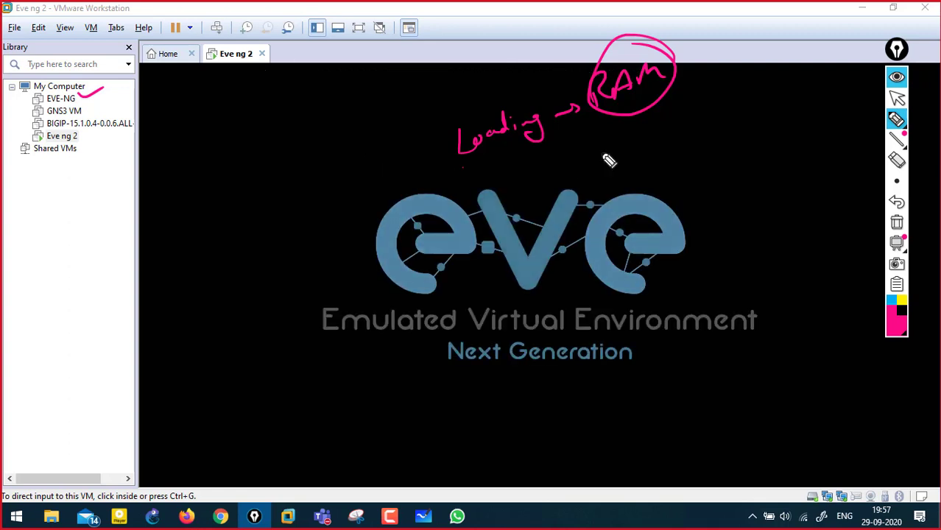
click(897, 219)
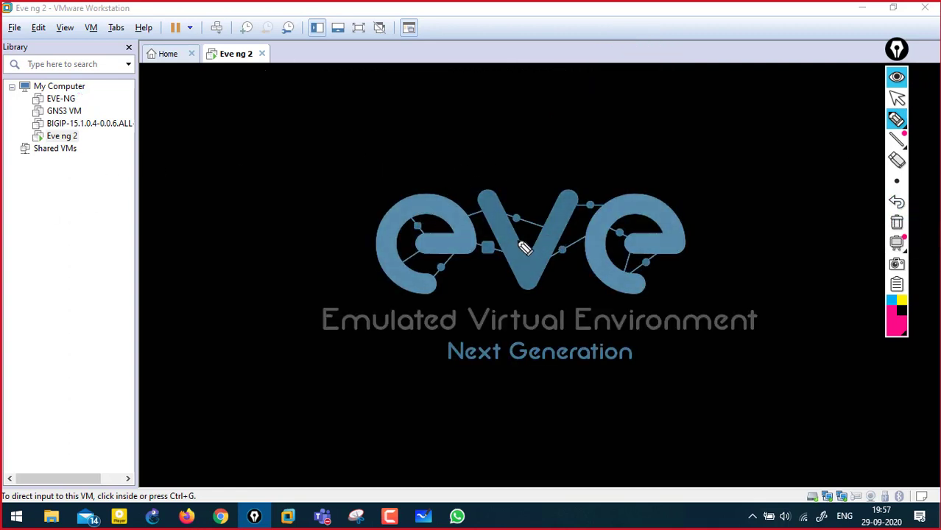
mouse_move(876, 121)
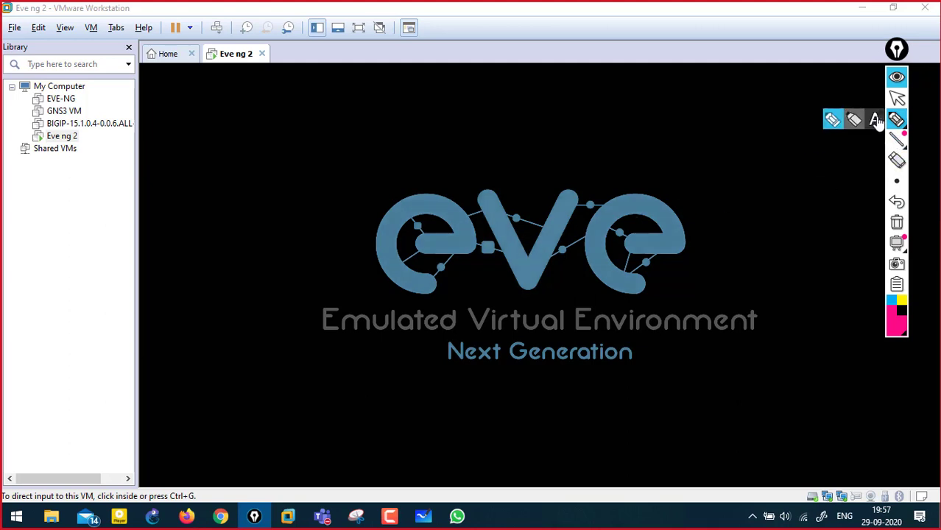
click(897, 76)
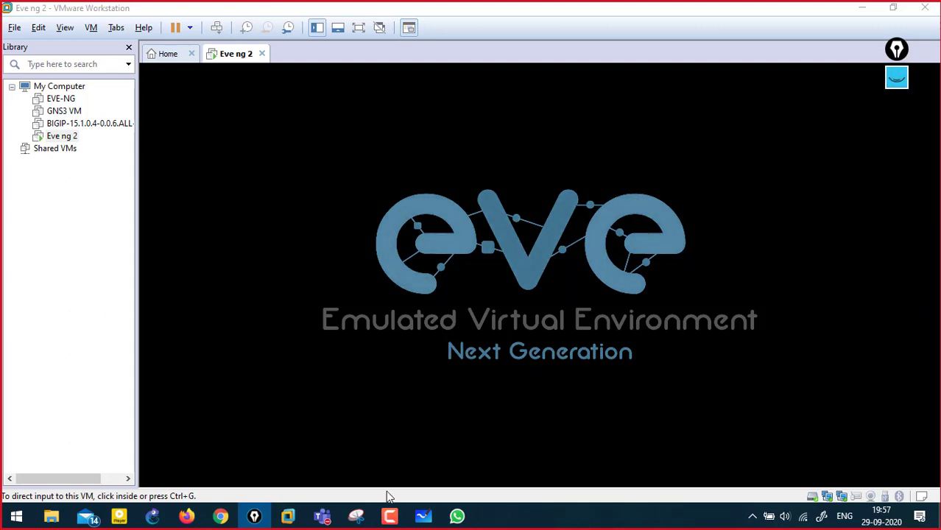
click(390, 516)
click(829, 441)
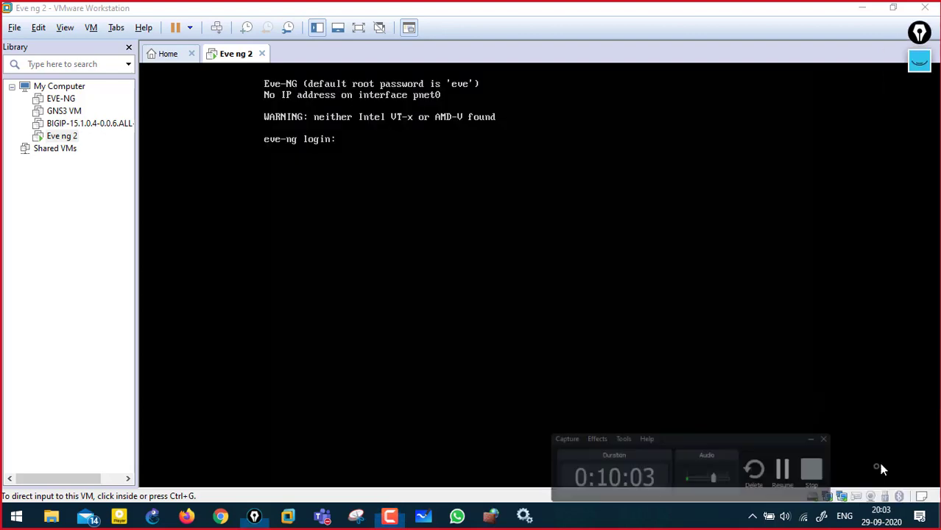
Step: Annotate the login console's No IP address message, pnet0 interface and default password note, then clear the marks
click(920, 62)
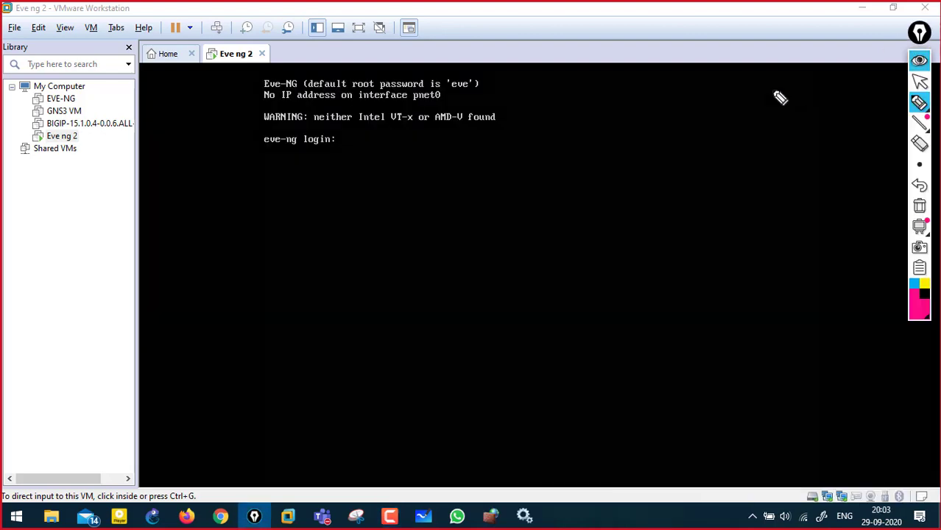
drag(262, 103, 443, 105)
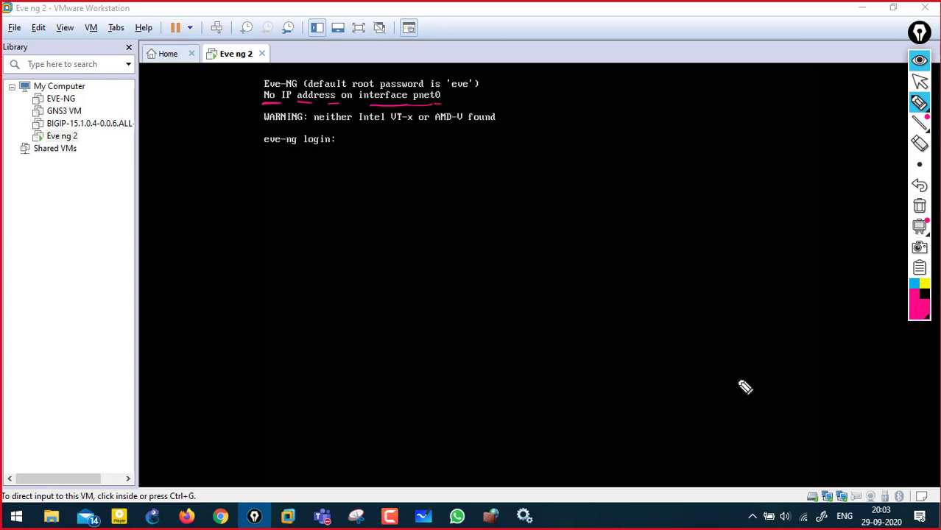
mouse_move(523, 147)
mouse_down()
mouse_move(510, 158)
mouse_move(634, 116)
mouse_up()
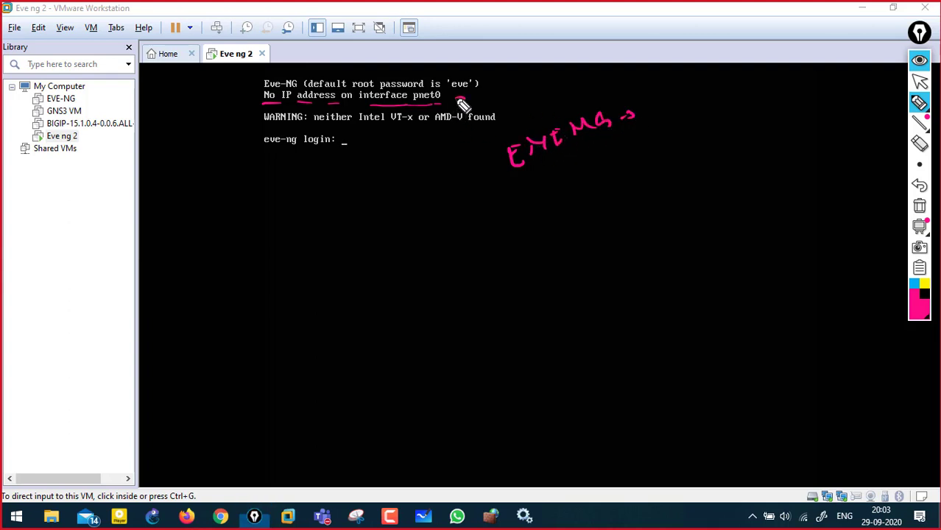
mouse_move(455, 106)
mouse_down()
mouse_move(459, 94)
mouse_move(479, 107)
mouse_up()
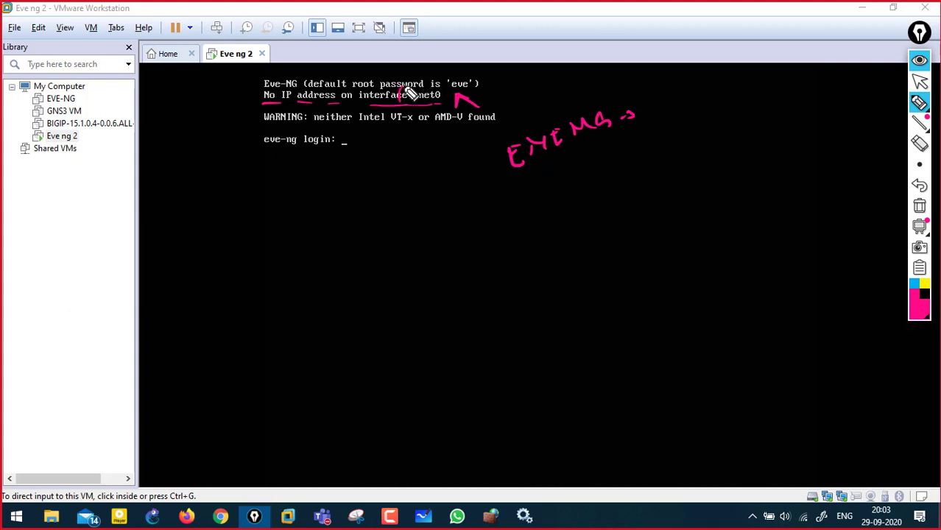
drag(409, 88, 426, 134)
click(918, 206)
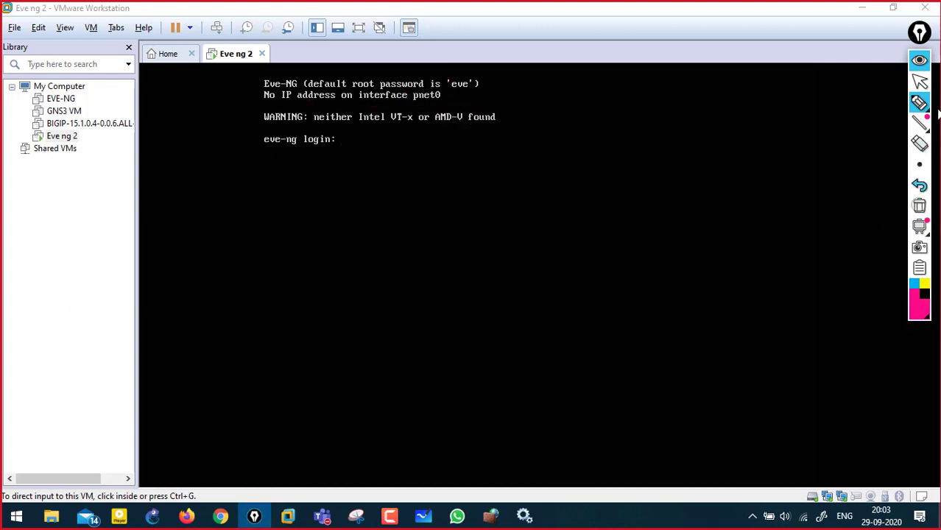
click(919, 60)
Step: Log in to the EVE-NG console as root and underline the login name and password lines
key(ctrl+g)
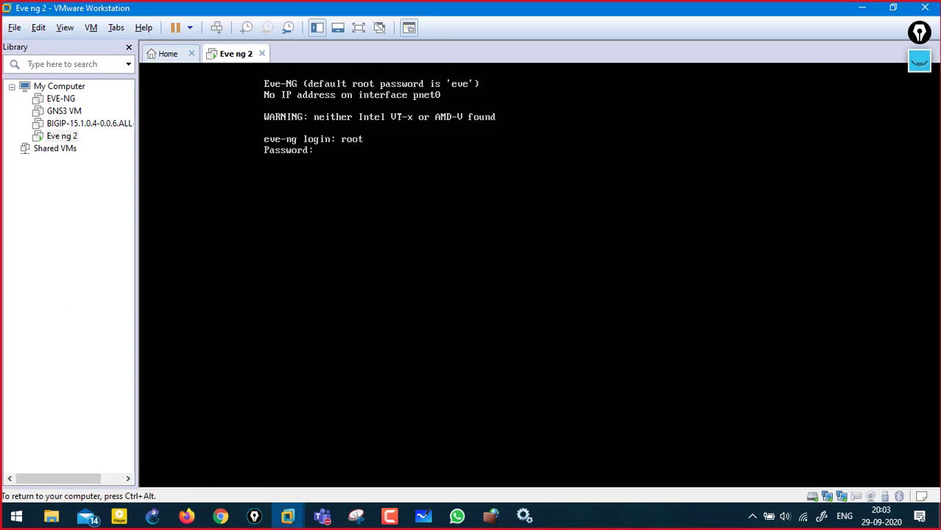
key(Return)
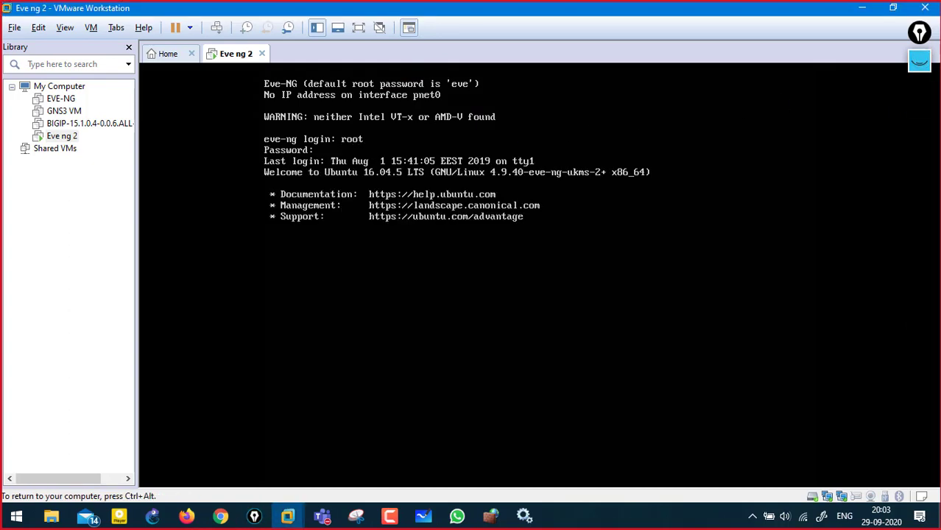
key(ctrl+alt)
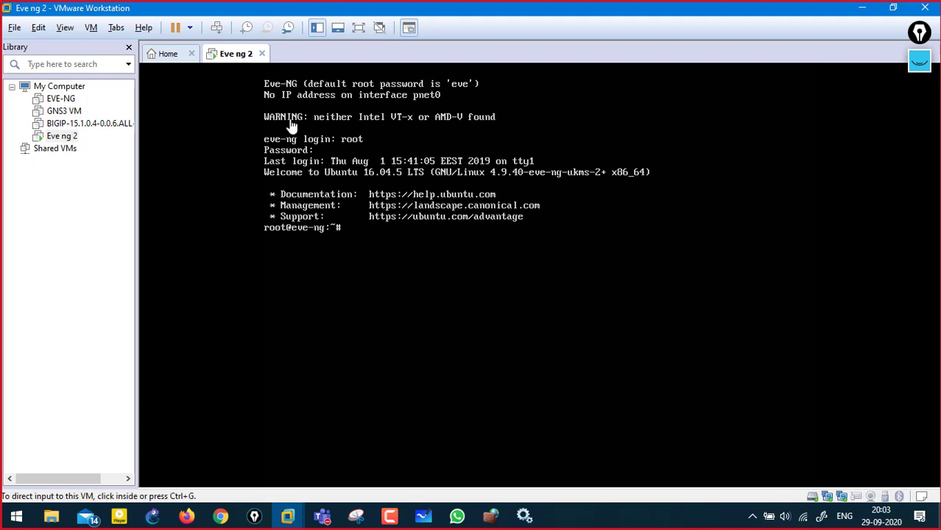
click(919, 61)
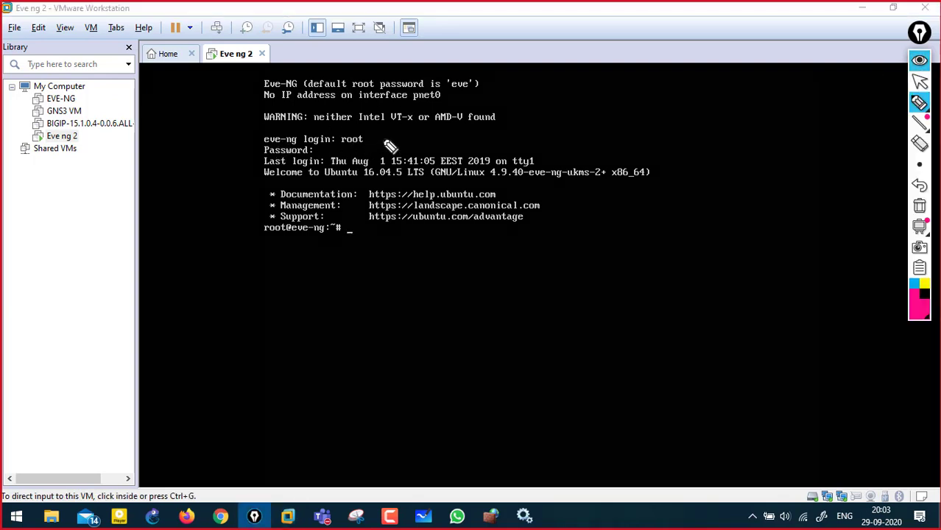
mouse_move(388, 135)
mouse_down()
mouse_move(329, 152)
mouse_move(382, 140)
mouse_up()
drag(329, 151, 335, 152)
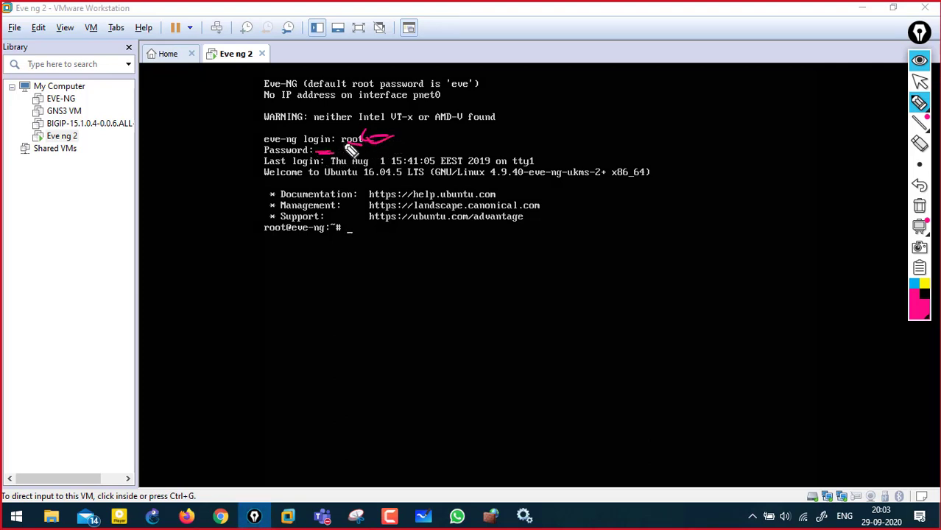
click(914, 209)
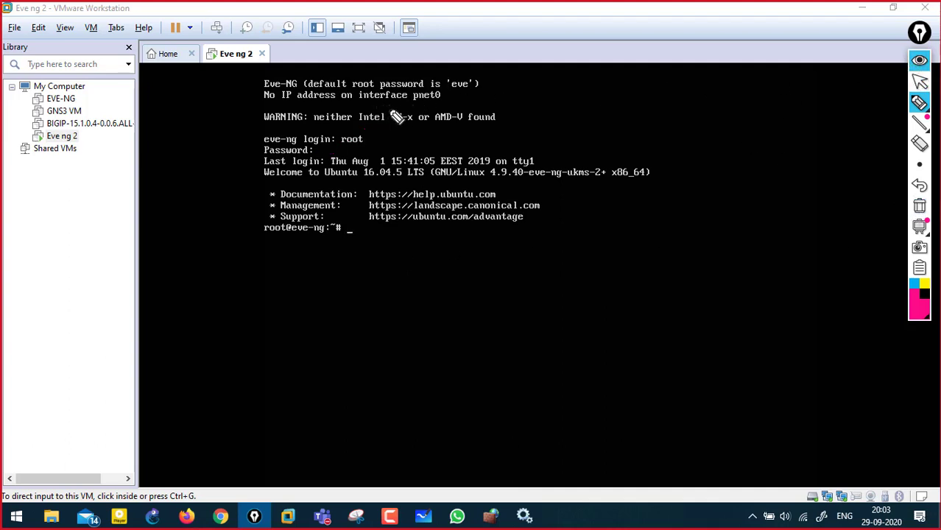
Step: Circle the default password and no-IP lines and add an SSH access note, then clear the annotations
mouse_move(413, 104)
mouse_down()
mouse_move(324, 81)
mouse_move(291, 120)
mouse_move(383, 109)
mouse_move(358, 145)
mouse_up()
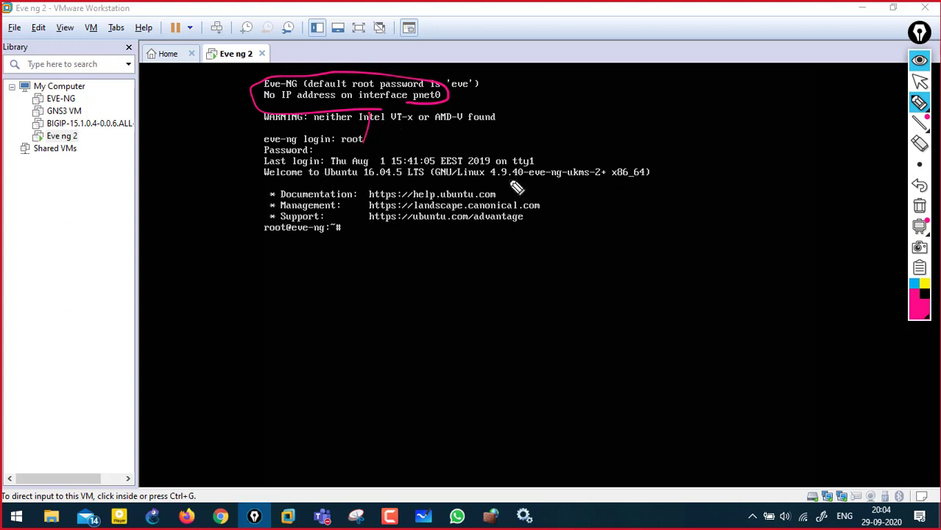
mouse_move(586, 104)
mouse_down()
mouse_move(598, 128)
mouse_move(668, 97)
mouse_move(729, 98)
mouse_up()
mouse_move(617, 140)
mouse_down()
mouse_move(612, 160)
mouse_move(641, 158)
mouse_up()
mouse_move(634, 149)
mouse_down()
mouse_move(661, 141)
mouse_move(652, 155)
mouse_move(686, 139)
mouse_up()
drag(680, 134, 686, 144)
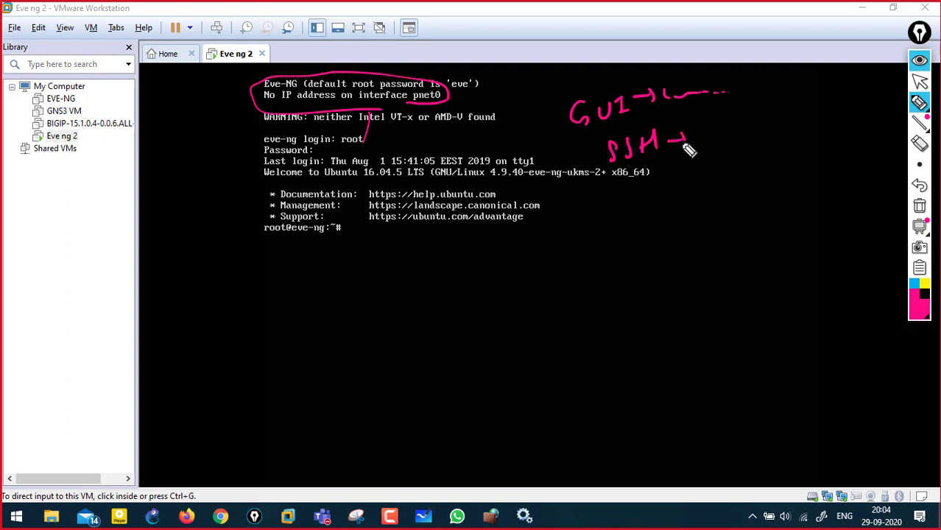
click(928, 211)
click(920, 60)
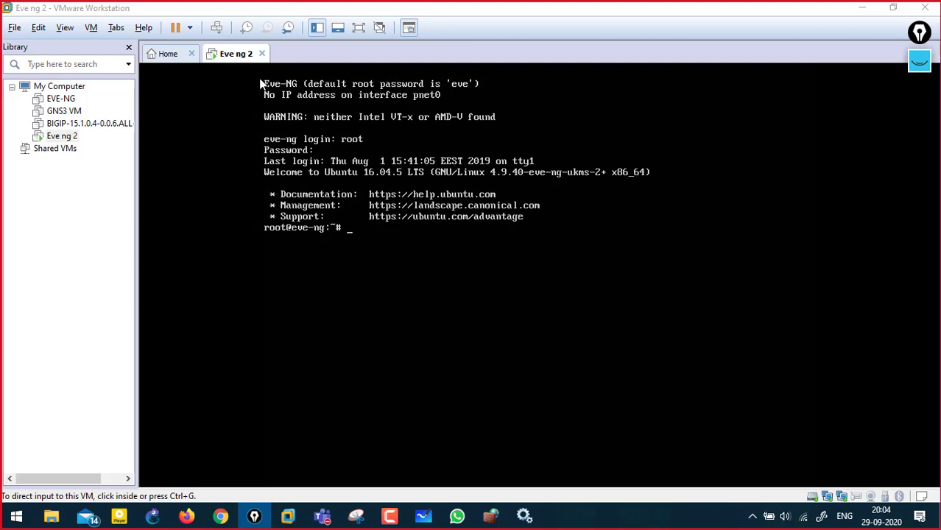
Step: Run 'shutdown -h now' in the root shell to power off Eve ng 2
click(191, 29)
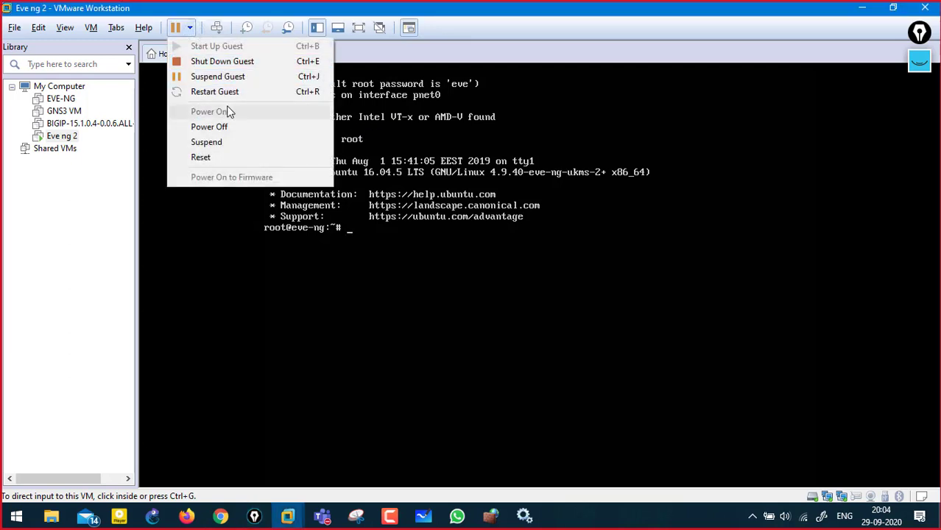
click(413, 235)
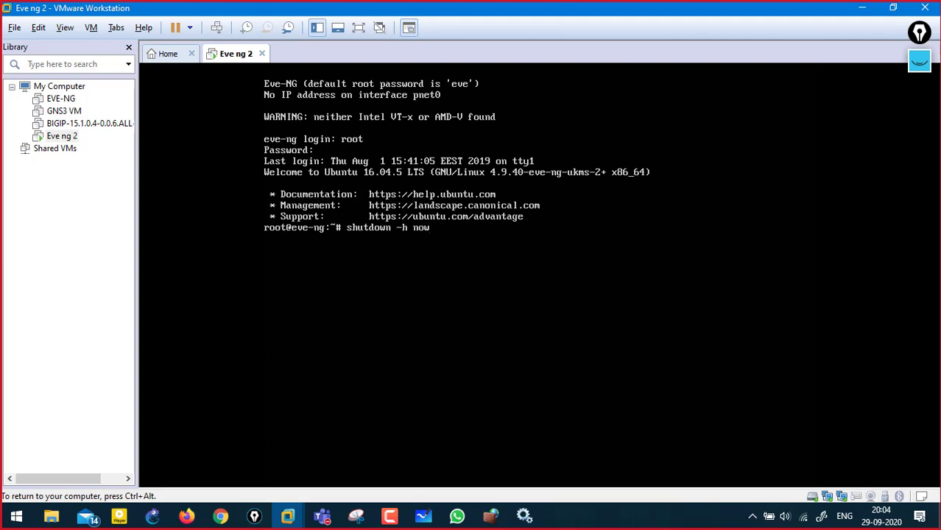
key(Return)
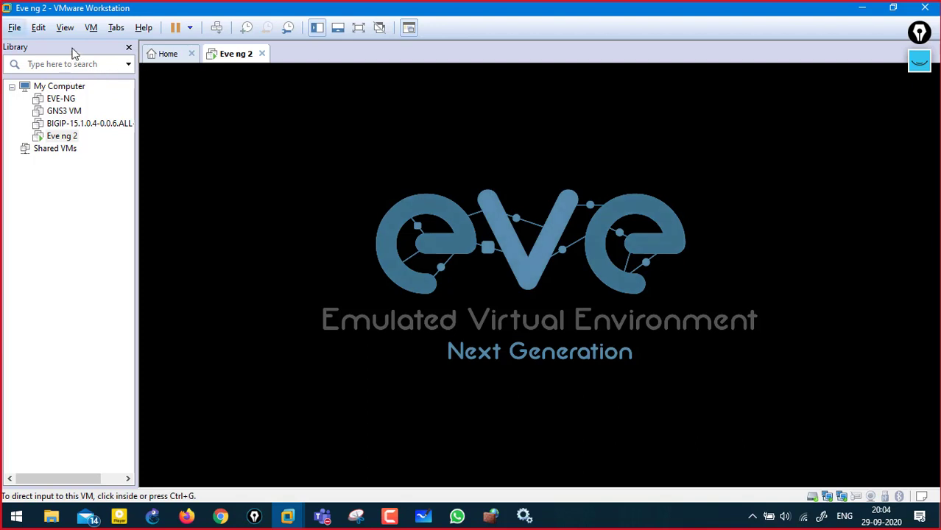
click(39, 28)
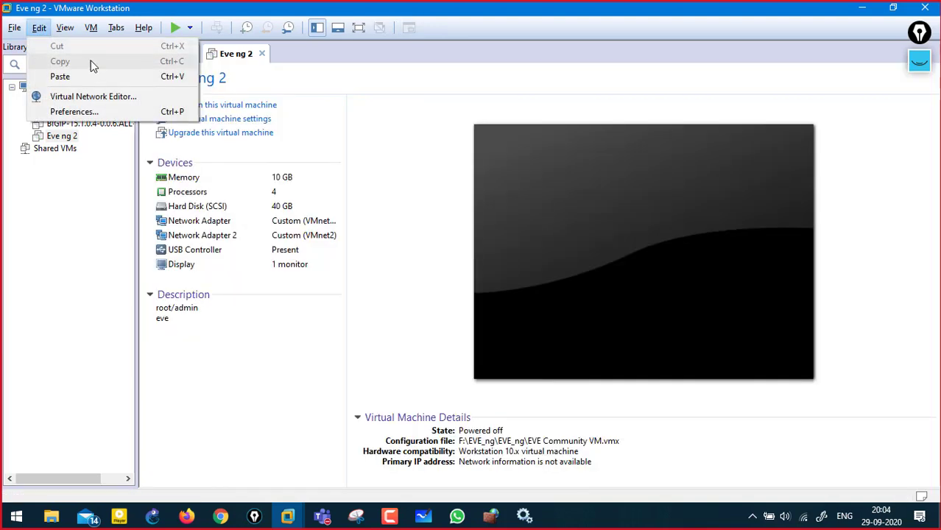
Step: Open the Virtual Network Editor and mark the VMnet1/VMnet2 names, types, connections and subnets
click(80, 100)
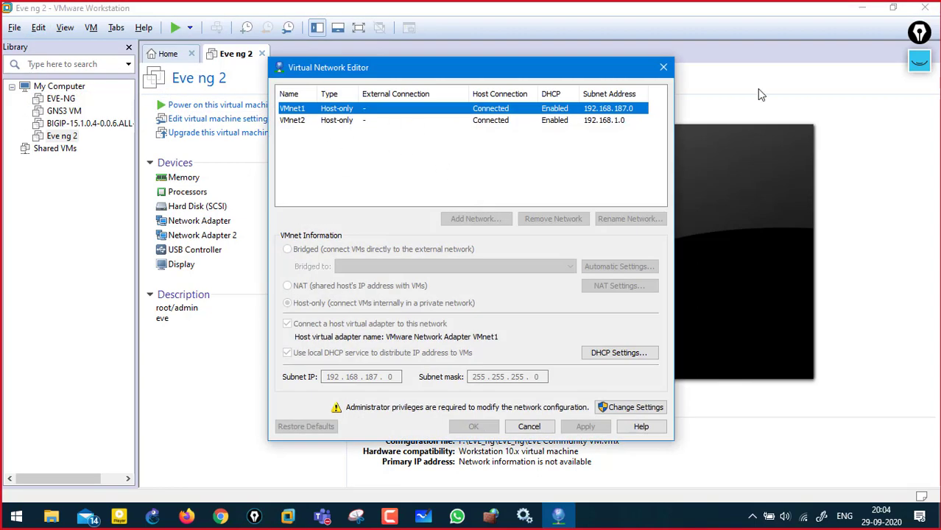
click(917, 62)
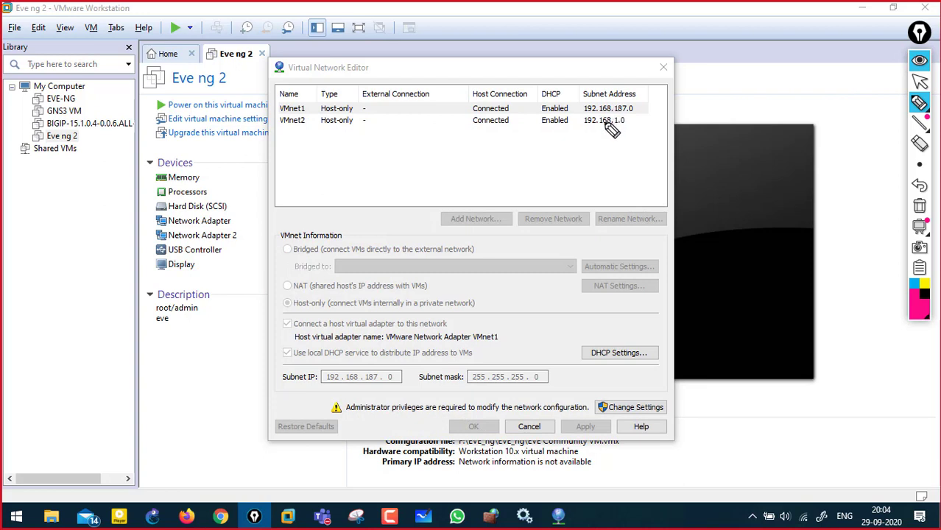
drag(584, 102, 599, 122)
drag(598, 101, 627, 121)
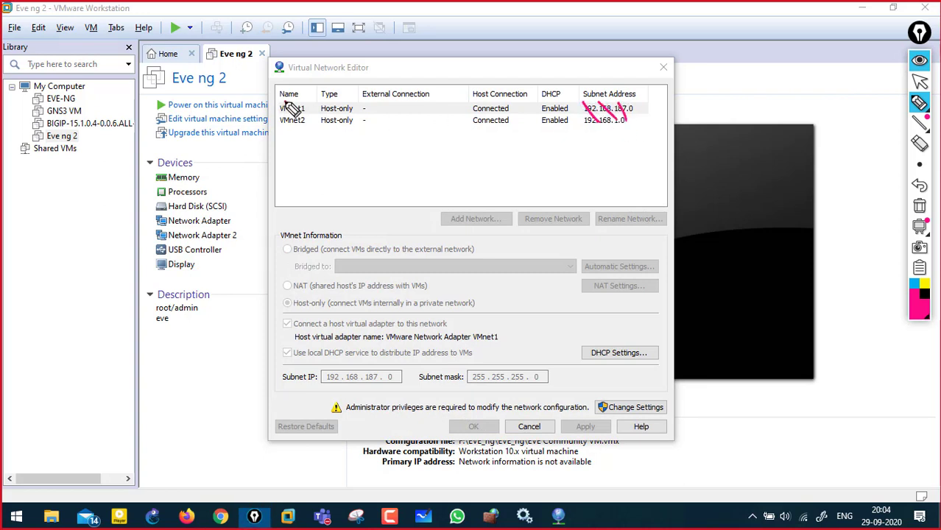
drag(285, 101, 304, 127)
drag(311, 103, 323, 120)
drag(400, 109, 428, 132)
drag(489, 110, 470, 133)
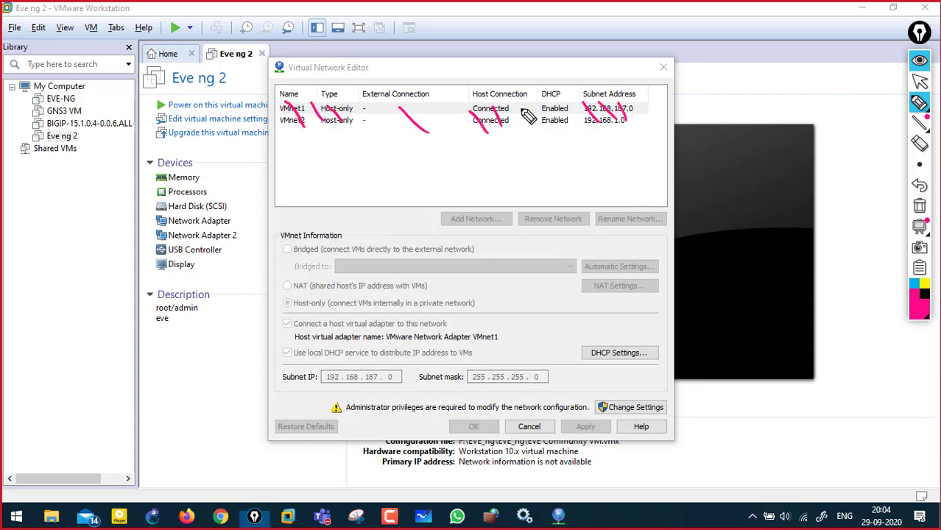
drag(522, 111, 526, 122)
click(919, 206)
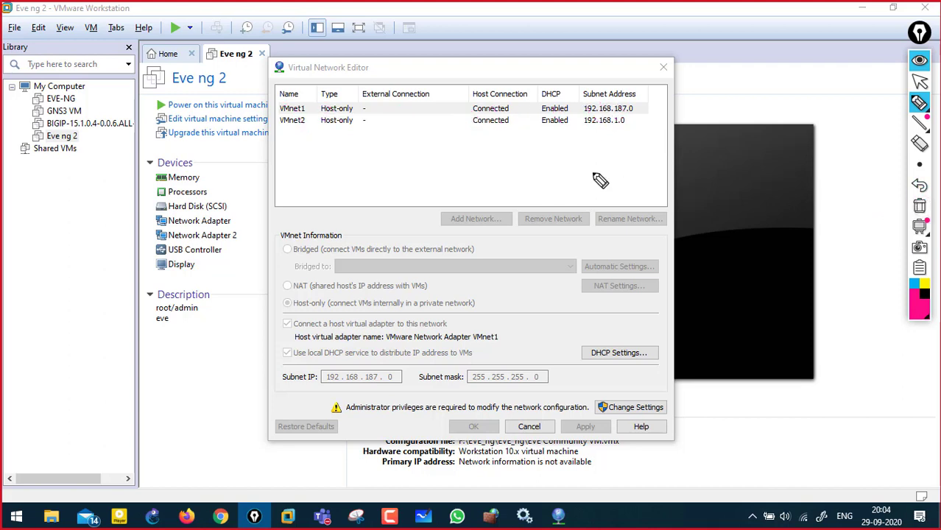
Step: Draw a check under the network list and underline the administrator rights requirement, then clear the marks
mouse_move(345, 143)
mouse_down()
mouse_move(354, 153)
mouse_move(363, 136)
mouse_move(426, 126)
mouse_move(422, 92)
mouse_move(490, 120)
mouse_move(480, 111)
mouse_up()
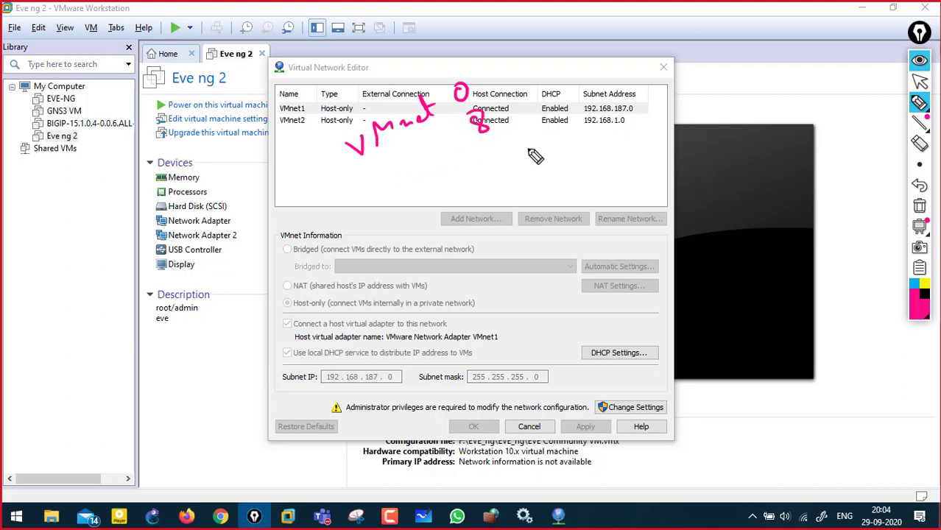
click(919, 207)
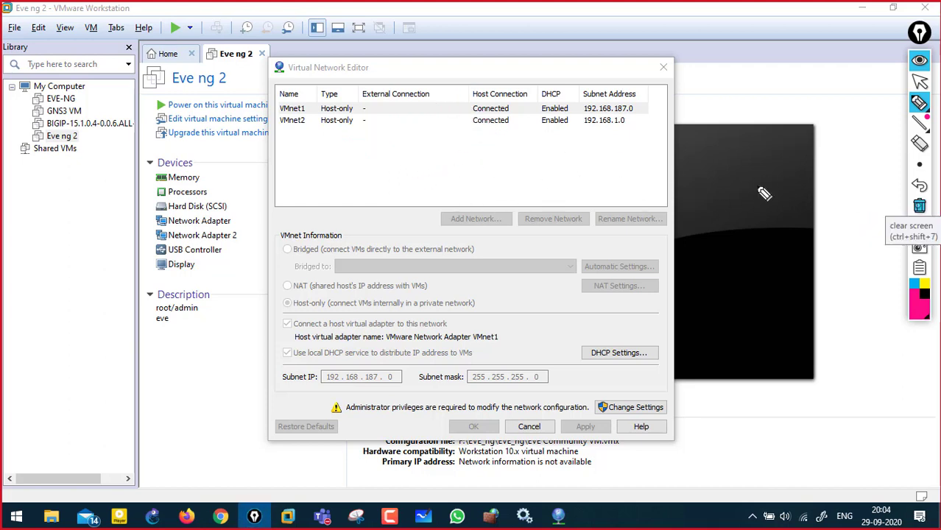
click(919, 81)
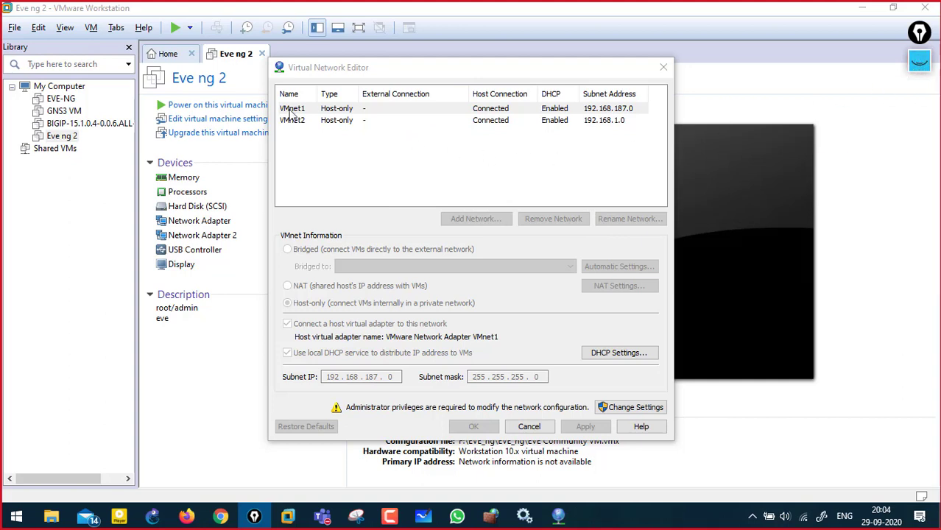
click(436, 167)
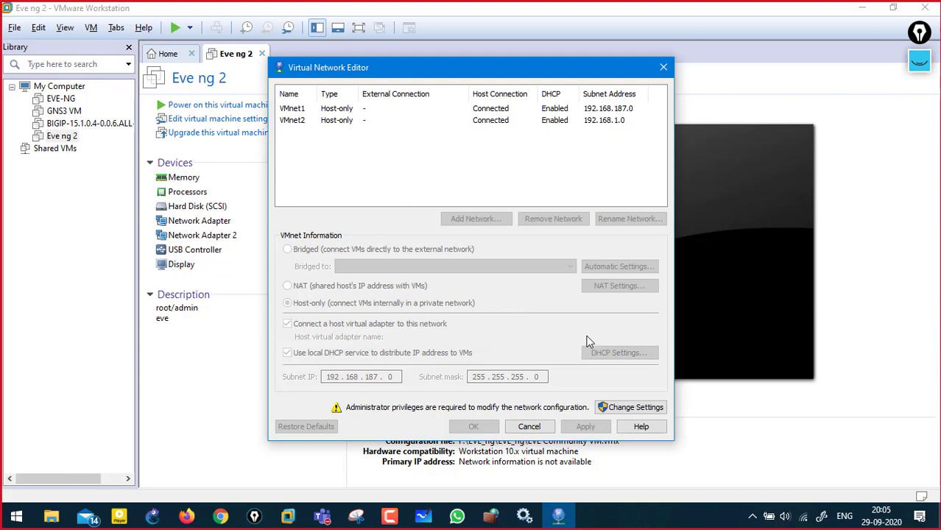
click(919, 67)
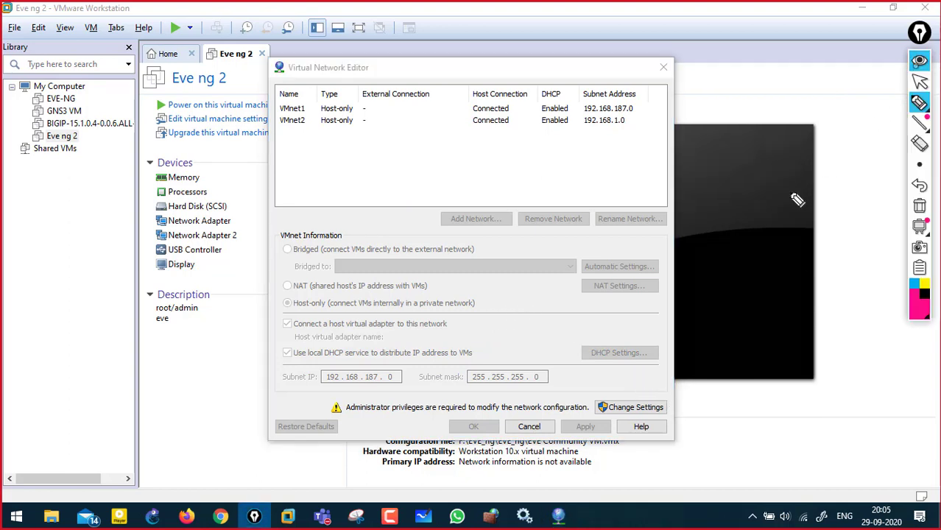
drag(617, 417, 657, 420)
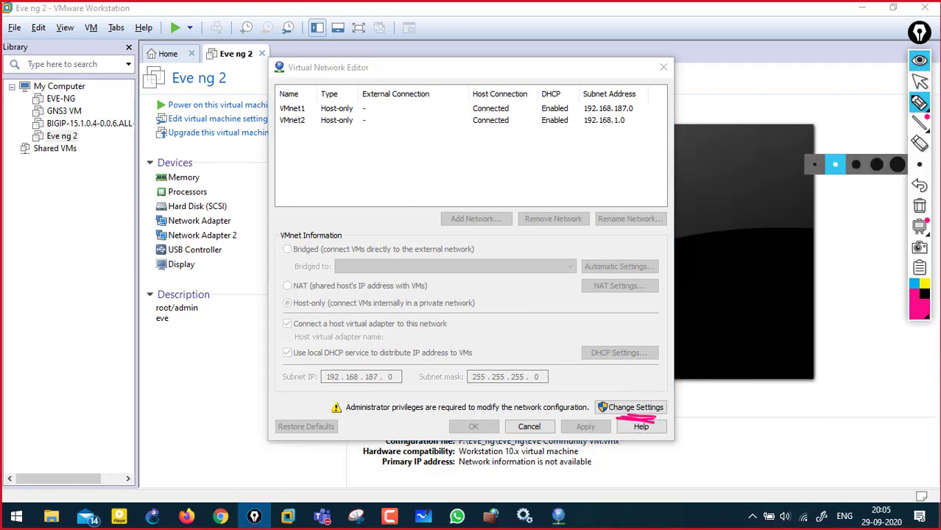
click(920, 206)
click(920, 64)
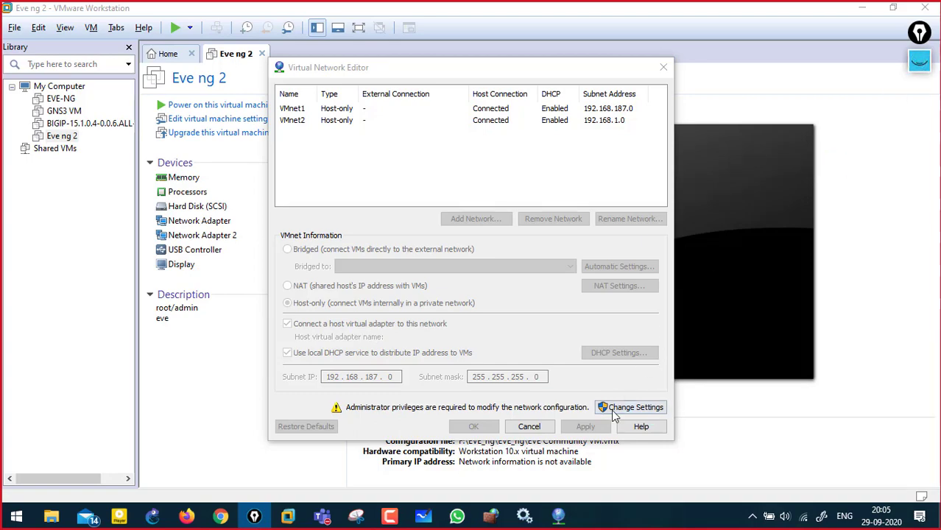
click(610, 410)
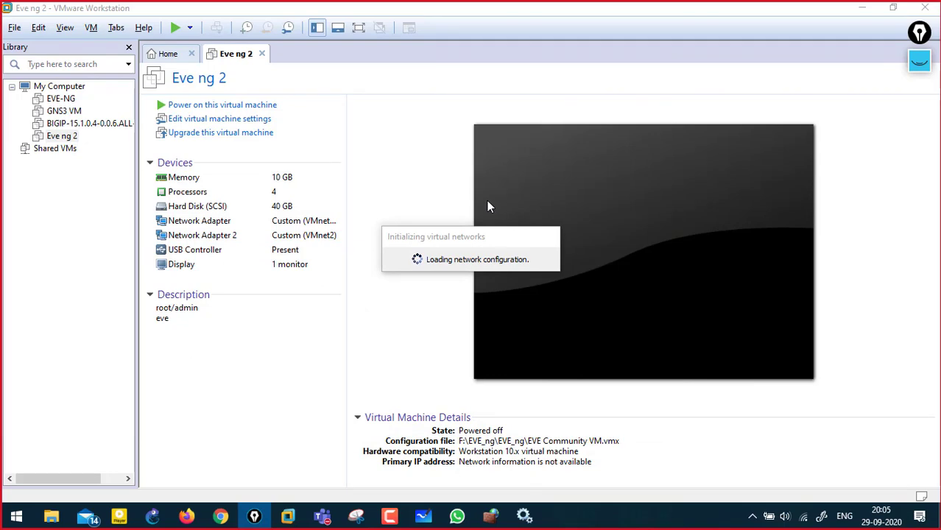
click(361, 183)
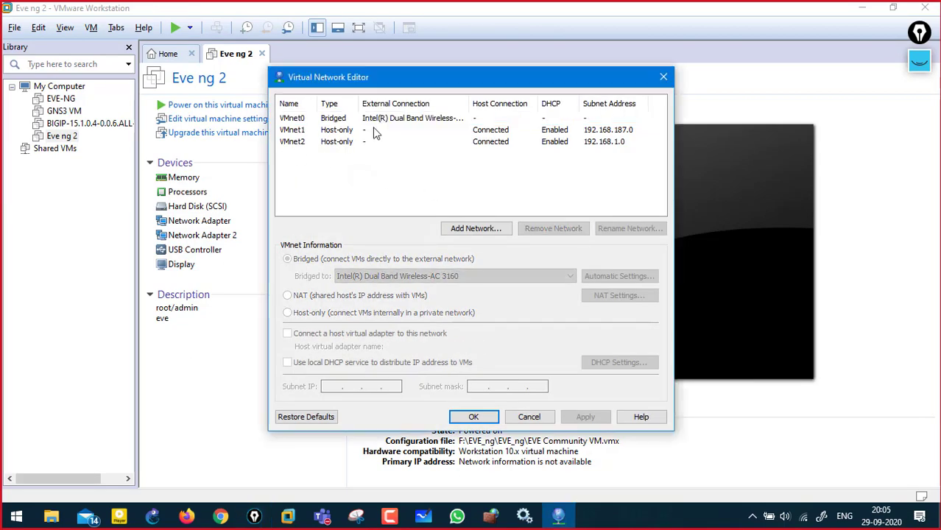
click(918, 65)
drag(305, 122, 346, 122)
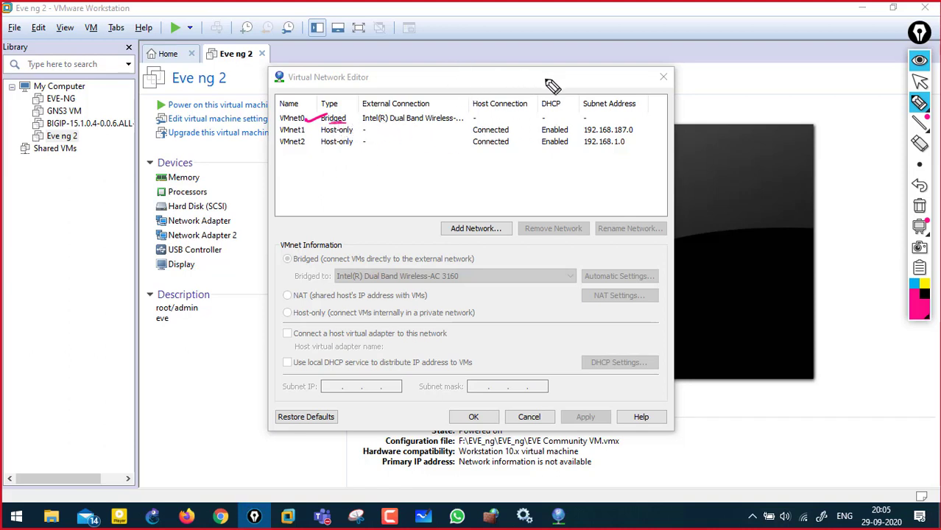
mouse_move(557, 82)
mouse_down()
mouse_move(589, 72)
mouse_move(563, 76)
mouse_up()
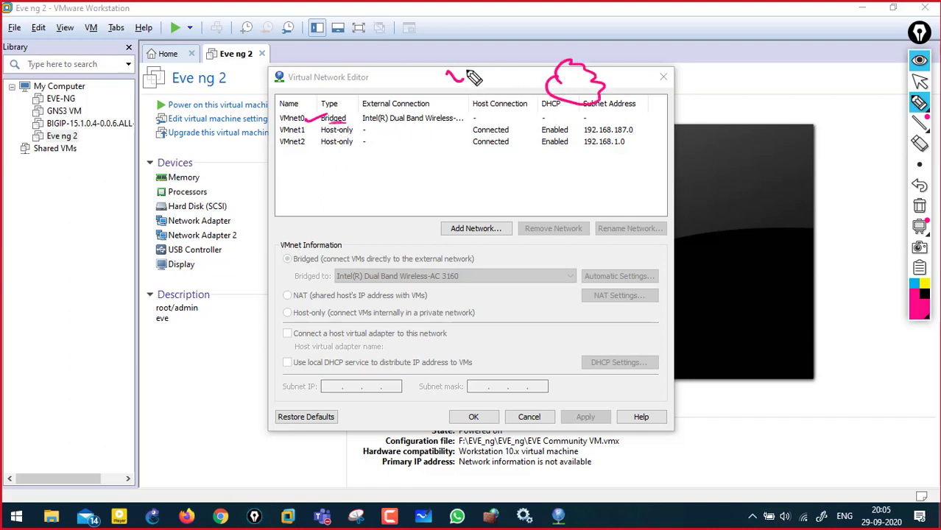
drag(446, 69, 468, 68)
drag(477, 77, 494, 68)
mouse_move(398, 104)
mouse_down()
mouse_move(364, 122)
mouse_move(401, 127)
mouse_move(392, 134)
mouse_up()
mouse_move(479, 130)
mouse_down()
mouse_move(492, 151)
mouse_move(495, 136)
mouse_up()
mouse_move(409, 125)
mouse_down()
mouse_move(464, 141)
mouse_move(487, 89)
mouse_move(568, 112)
mouse_up()
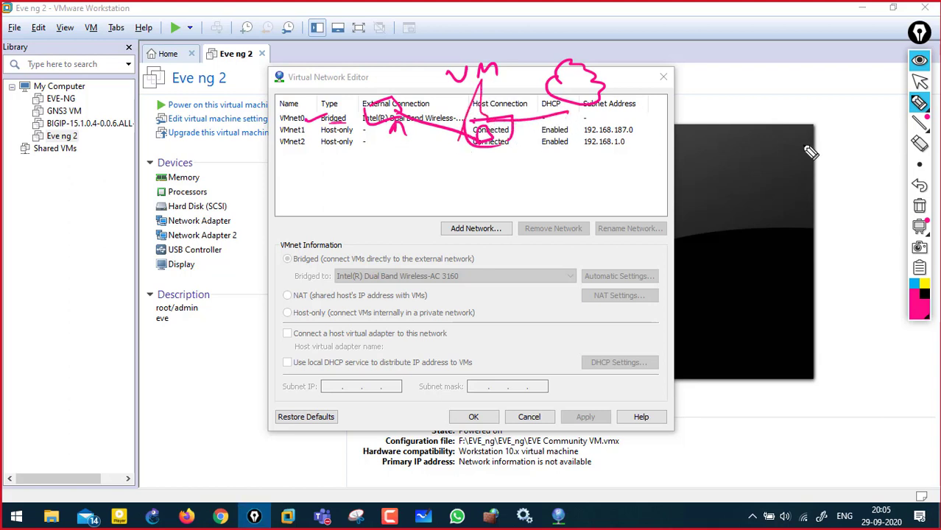
drag(840, 167, 834, 183)
mouse_move(929, 229)
click(919, 206)
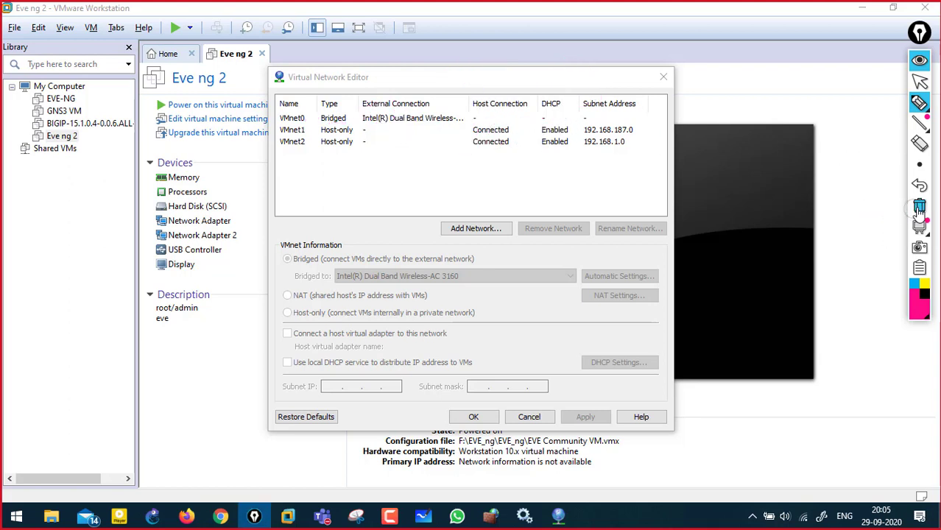
click(919, 81)
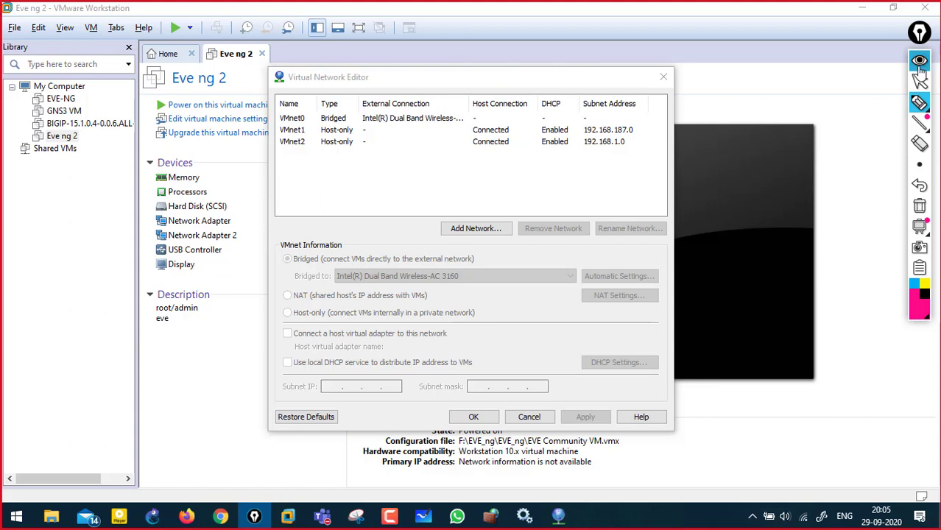
click(338, 160)
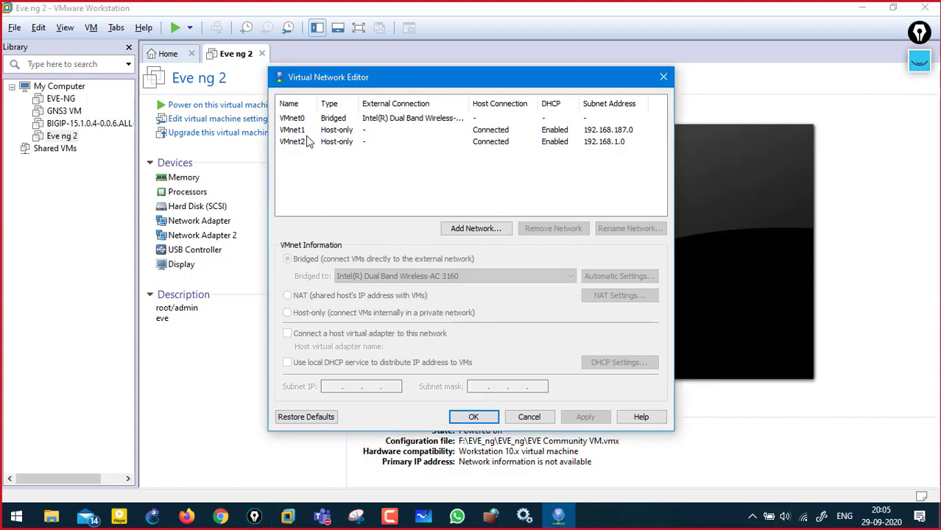
Step: Add VMnet10 as a new virtual network in the Virtual Network Editor
click(475, 230)
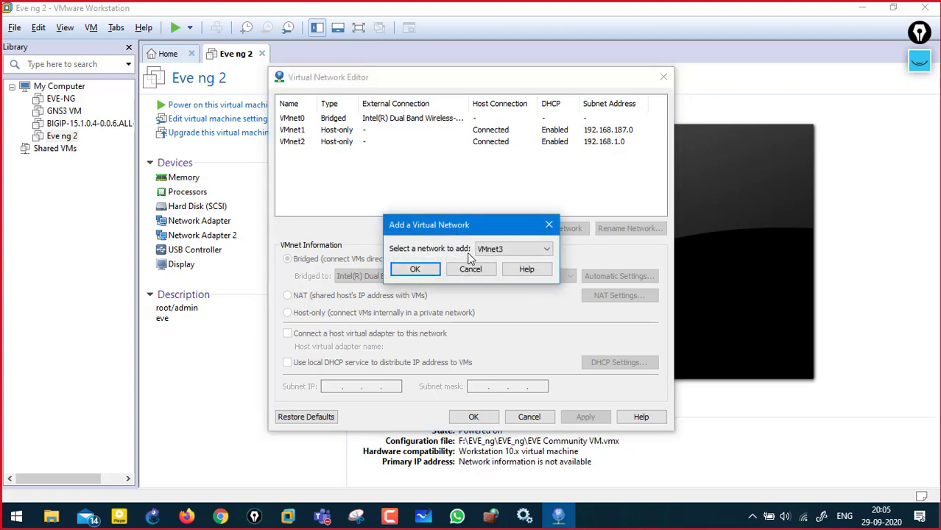
click(523, 250)
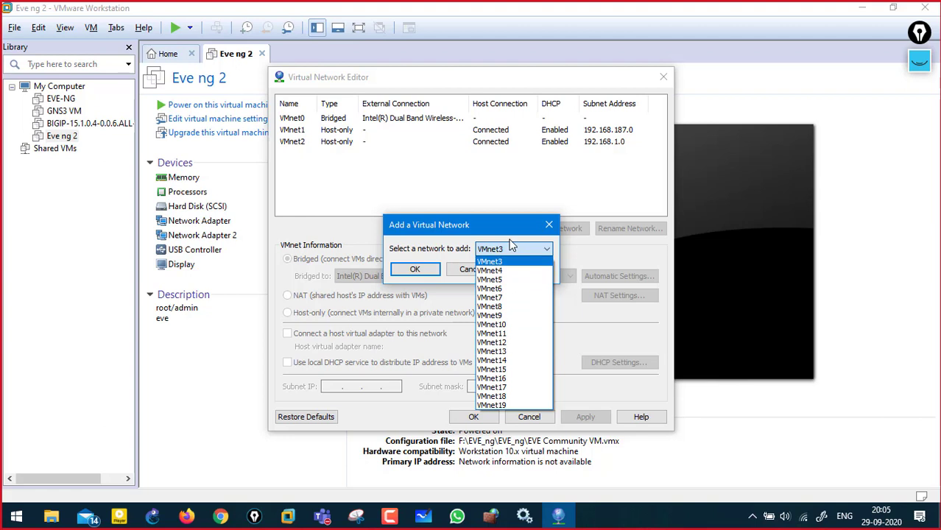
click(501, 325)
click(419, 271)
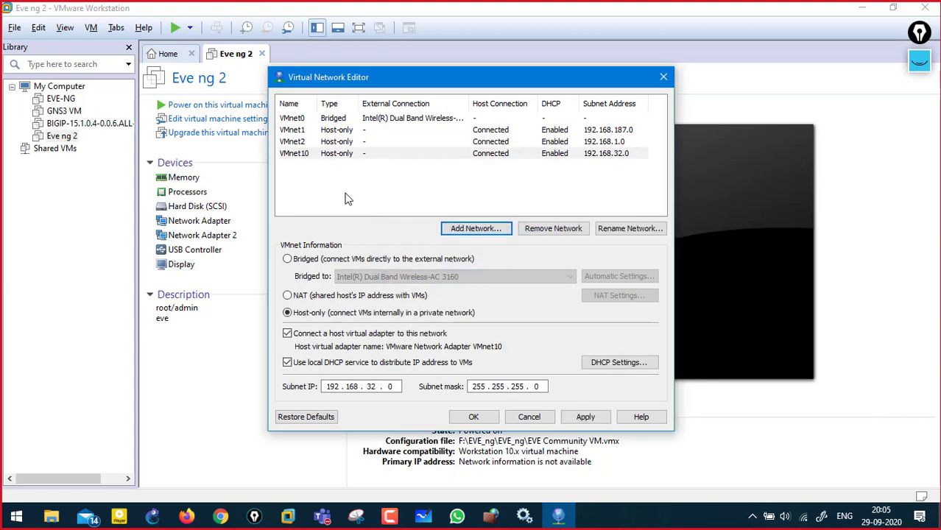
Step: Mark VMnet10's 192.168.32.0 subnet IP with the annotation pen, then erase it
click(922, 72)
drag(330, 395, 383, 398)
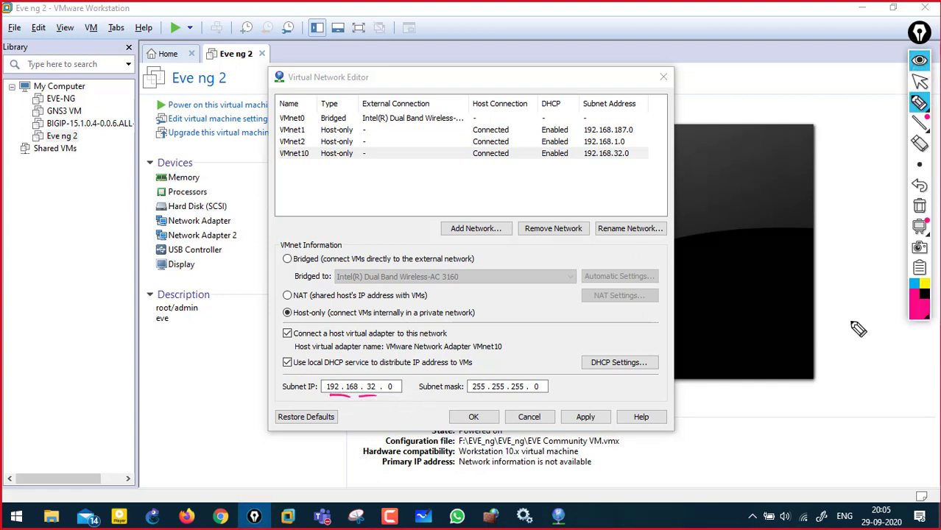
click(918, 206)
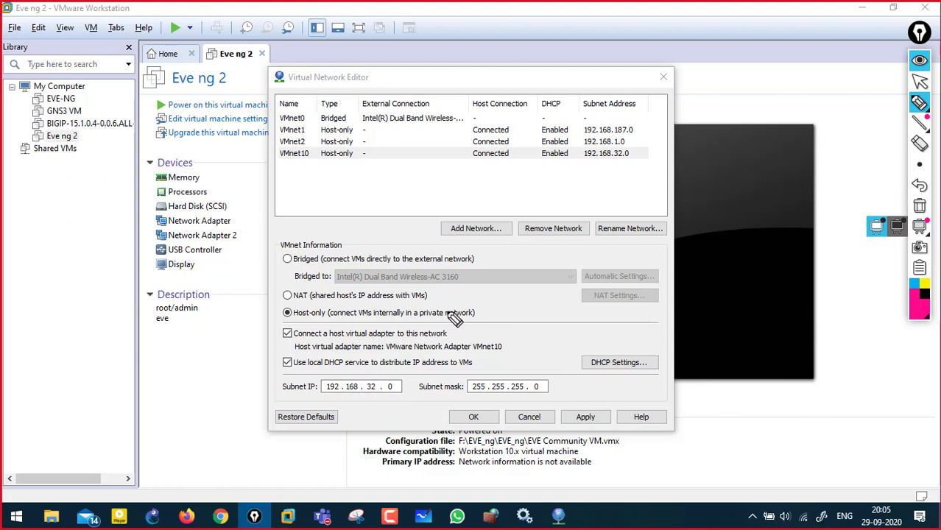
Step: Set VMnet10 to subnet 172.16.32.0, mask 255.255.0.0, with no host virtual adapter
click(919, 60)
double_click(333, 386)
text(172 . )
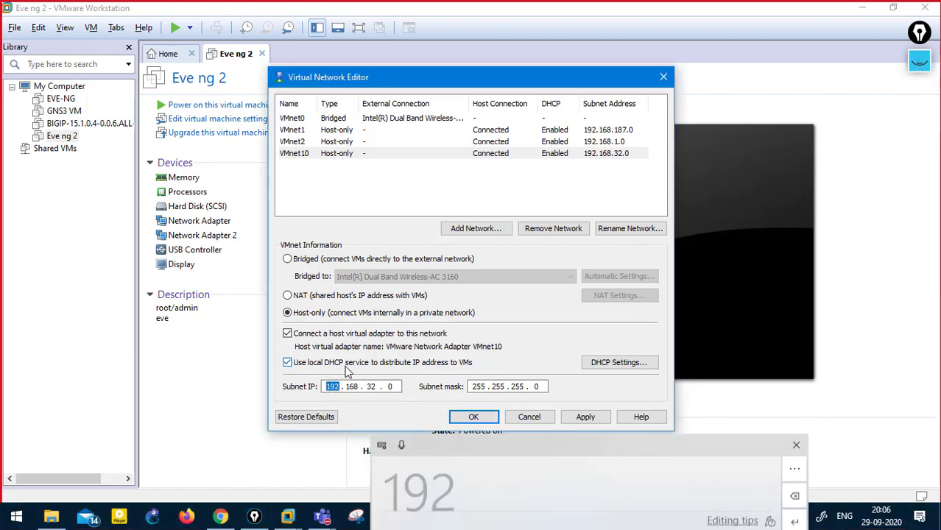
text(16)
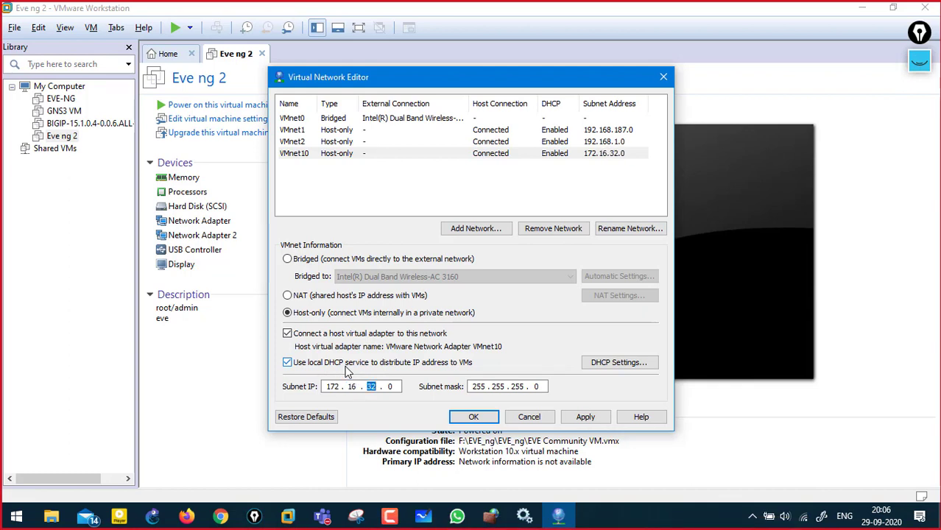
double_click(520, 386)
text(0)
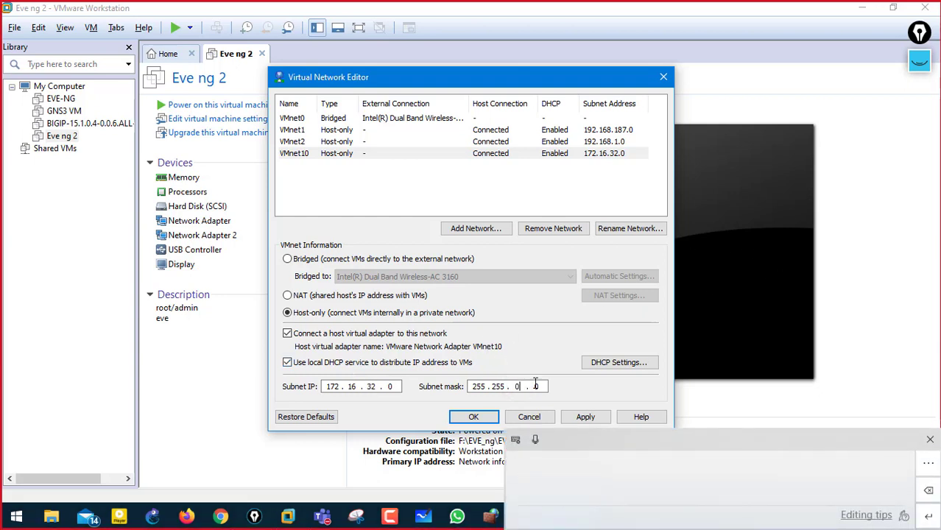
click(532, 333)
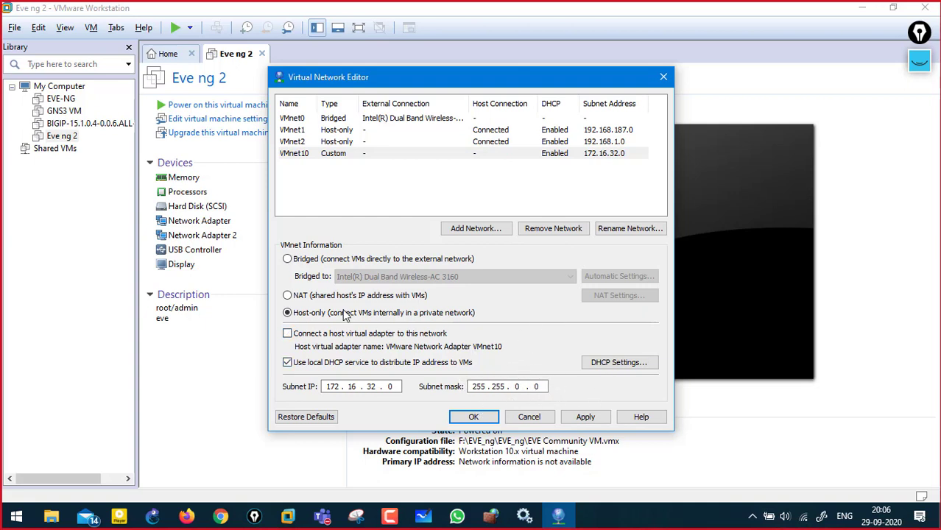
click(626, 362)
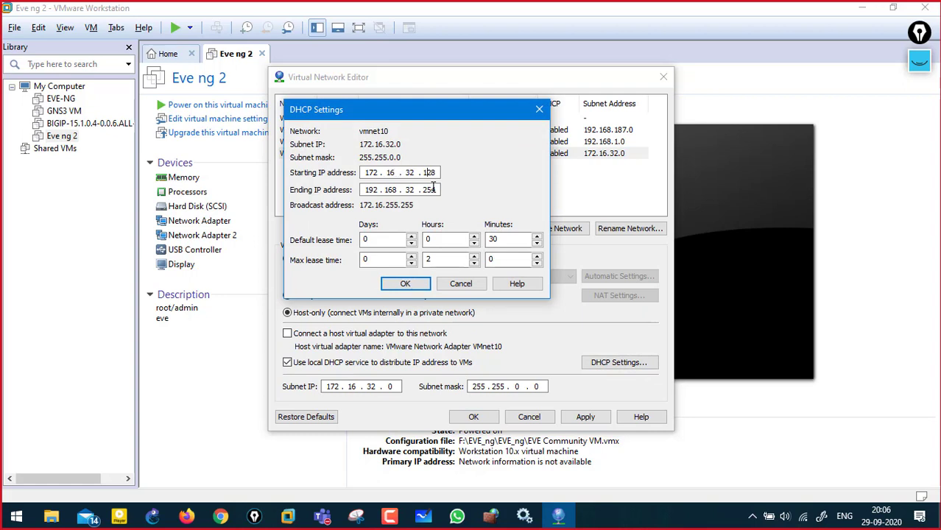
Step: Set VMnet10's DHCP range to end at 172.16.32.254
click(374, 190)
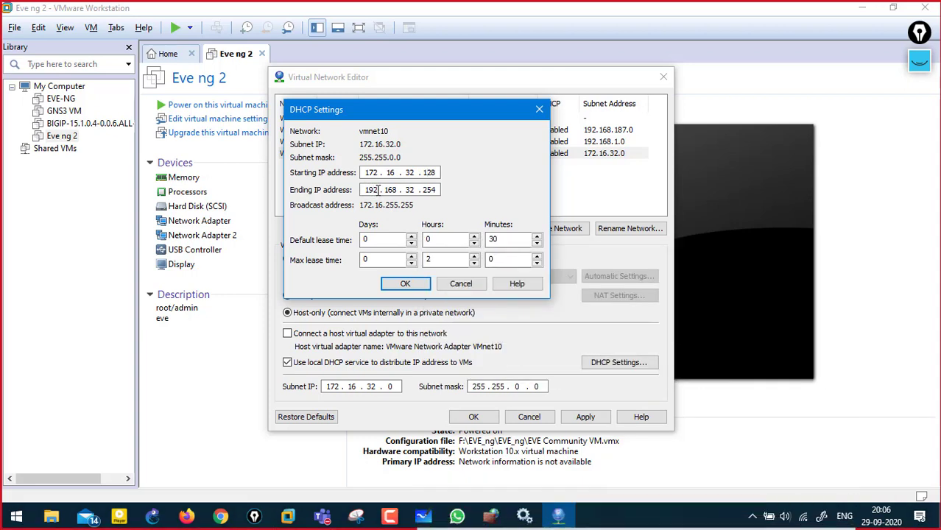
key(BackSpace)
key(BackSpace)
key(BackSpace)
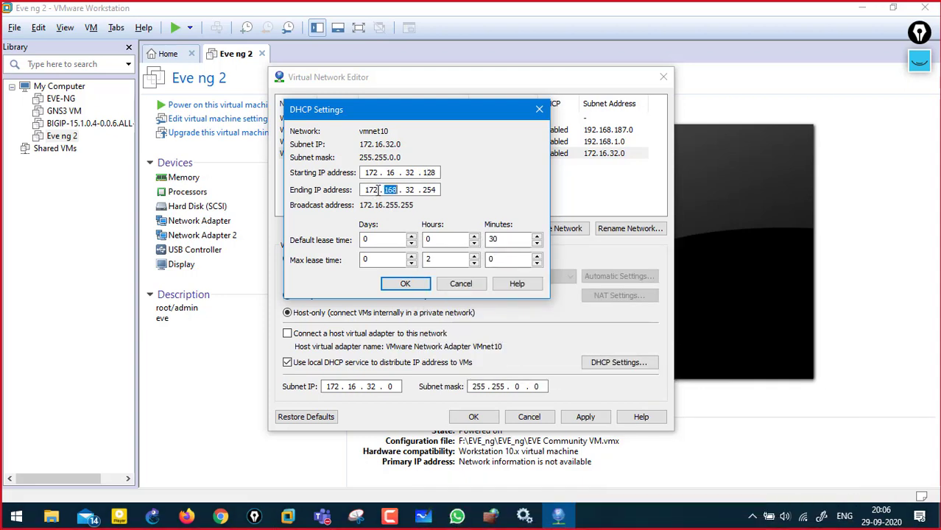
text(172 . 16)
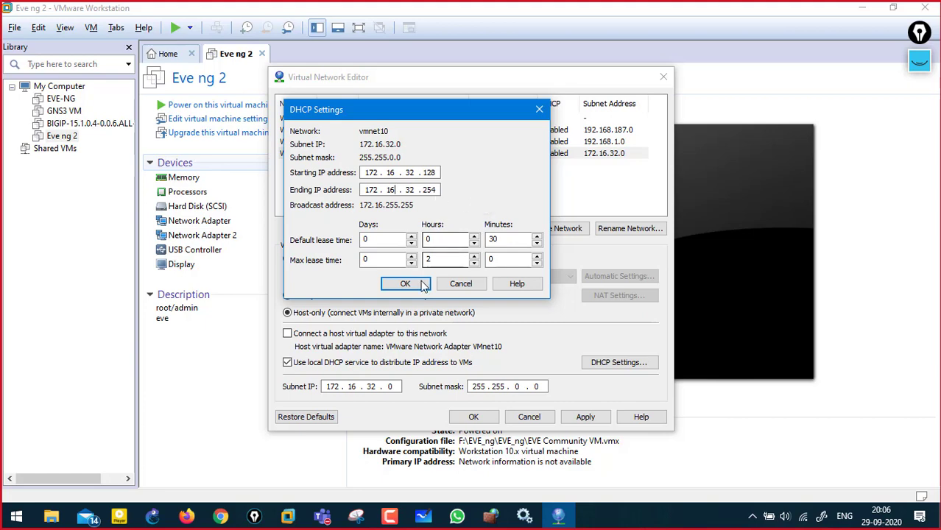
click(413, 284)
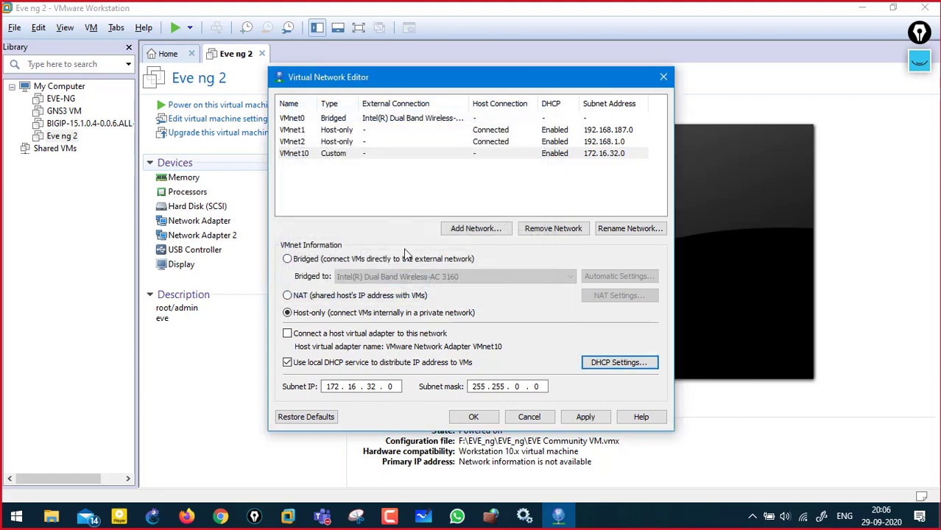
Step: Apply VMnet10 after correcting the subnet mask to 255.255.255.0
click(589, 414)
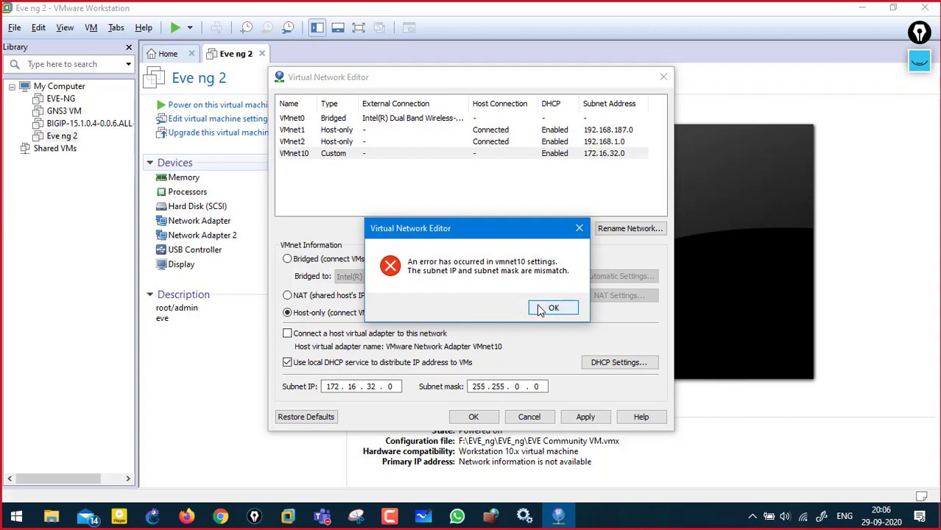
click(551, 308)
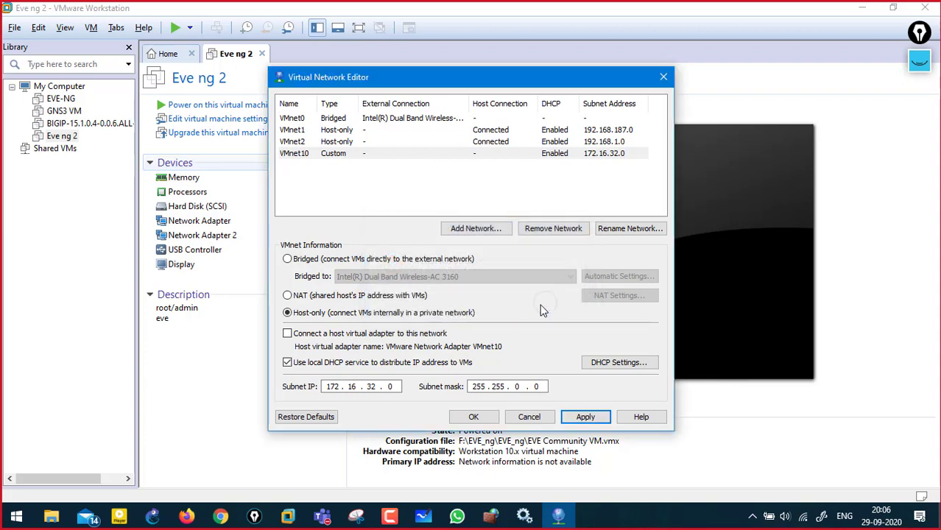
click(509, 389)
text(2)
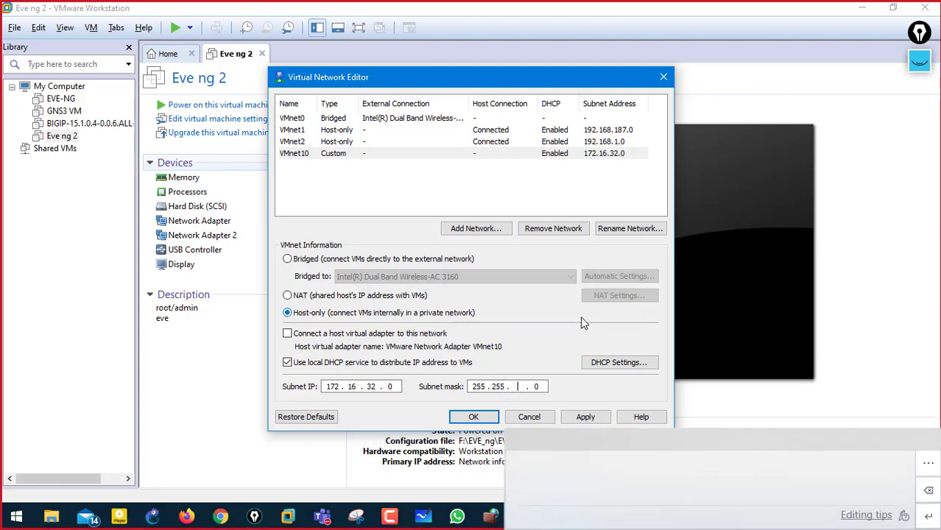
text(55)
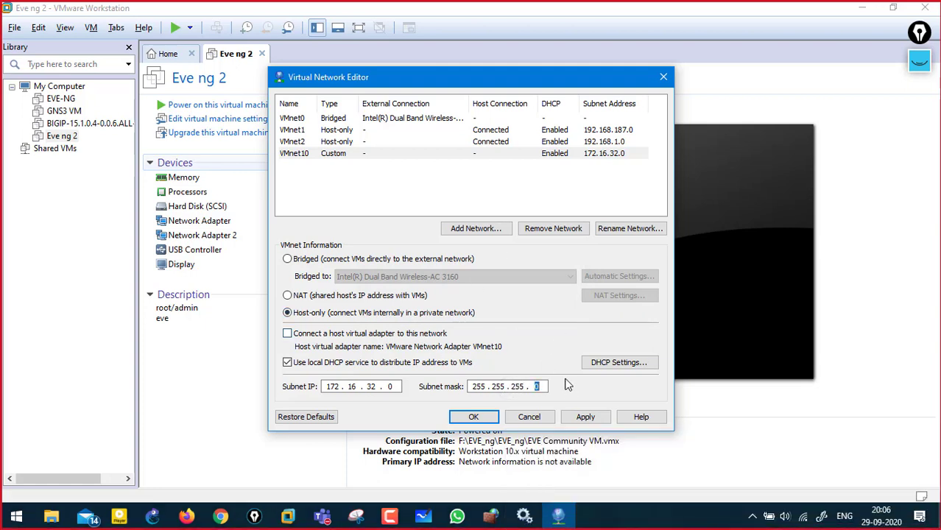
click(583, 416)
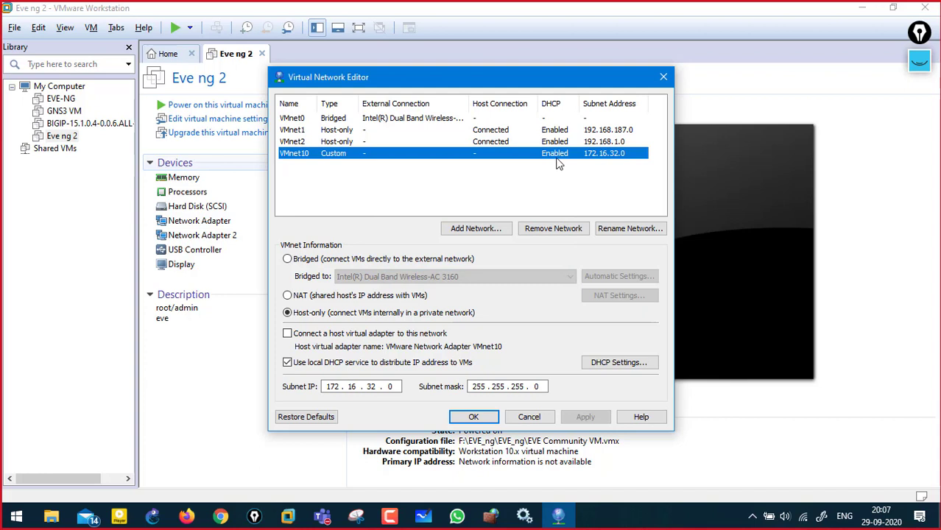
Step: Annotate VMnet10's name, DHCP status and 172.16.32.0 subnet, then clear the marks
click(919, 60)
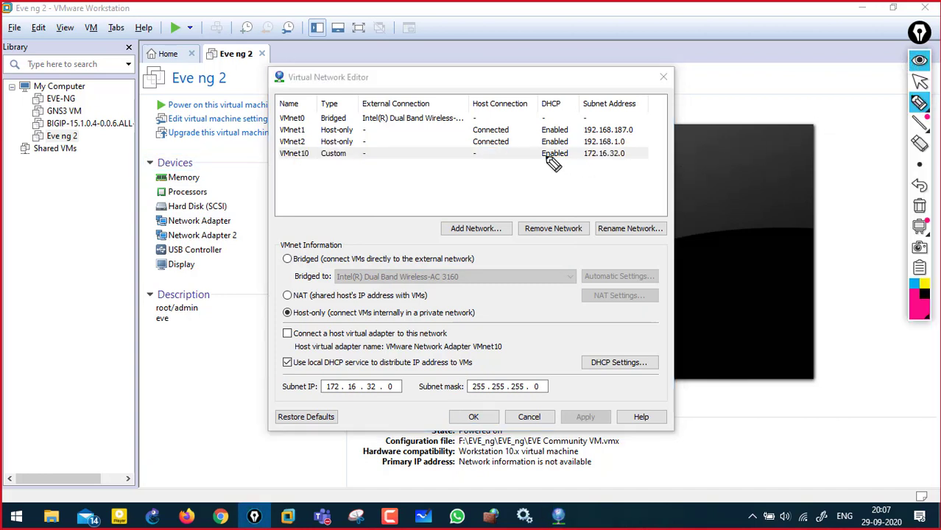
drag(543, 159, 625, 163)
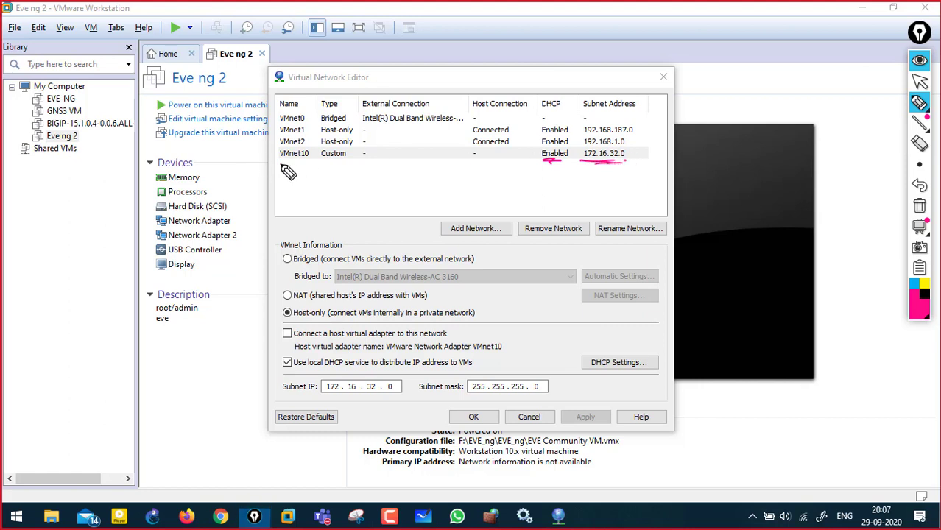
mouse_move(281, 165)
mouse_down()
mouse_move(305, 164)
mouse_move(273, 158)
mouse_move(275, 178)
mouse_up()
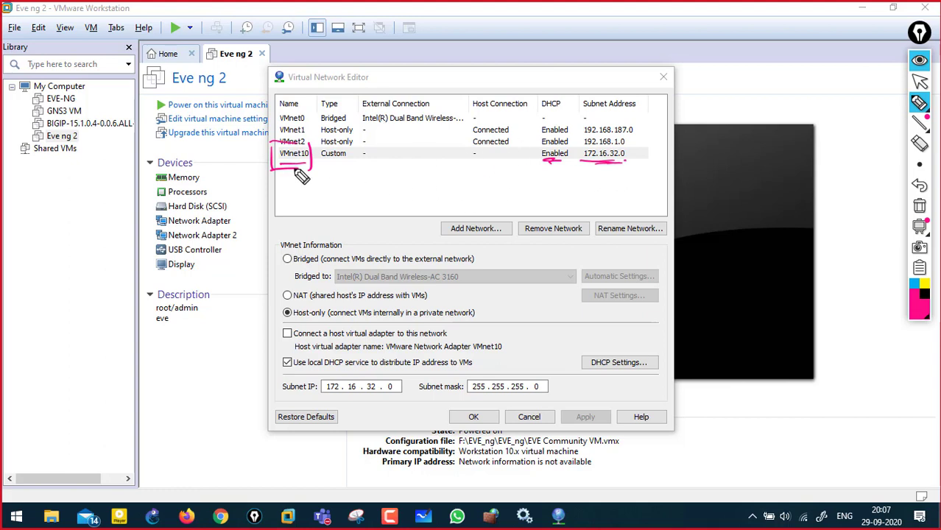
drag(302, 172, 309, 139)
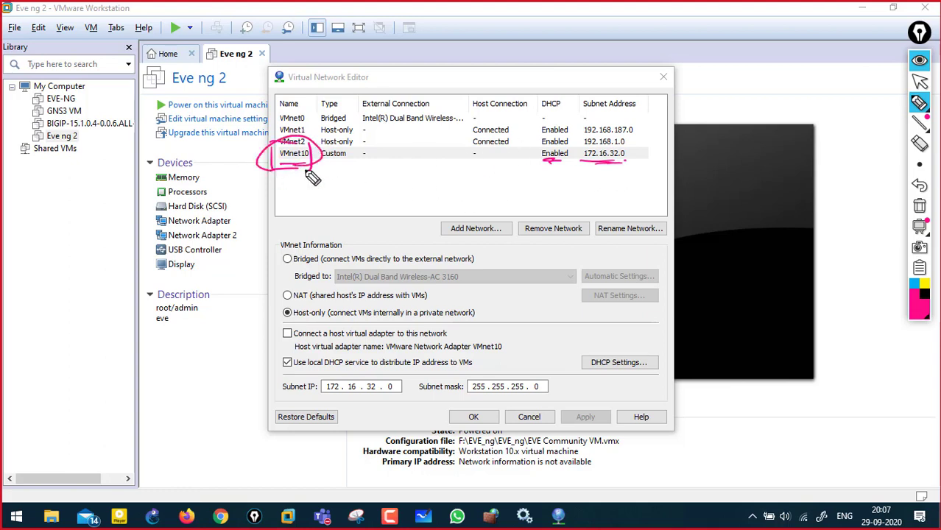
click(918, 64)
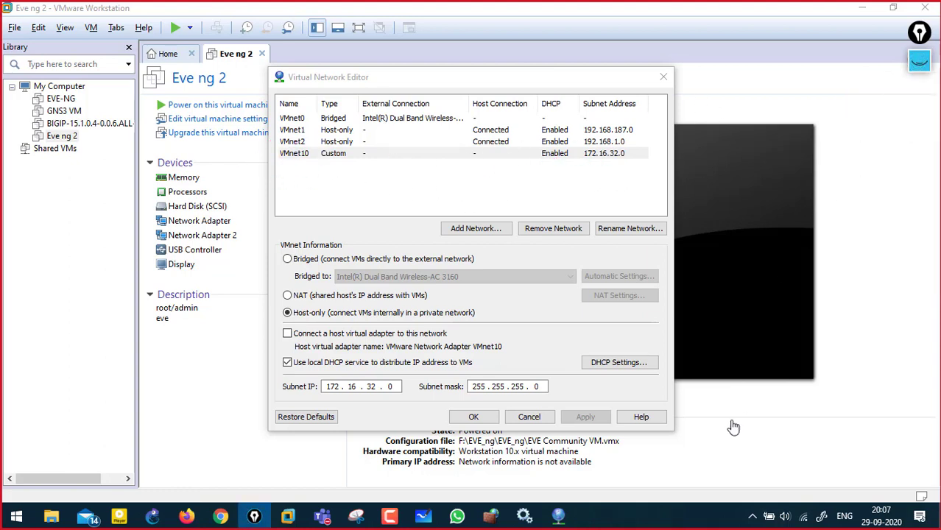
Step: Review the host's network adapters in Windows Settings, then cancel the Virtual Network Editor
right_click(797, 517)
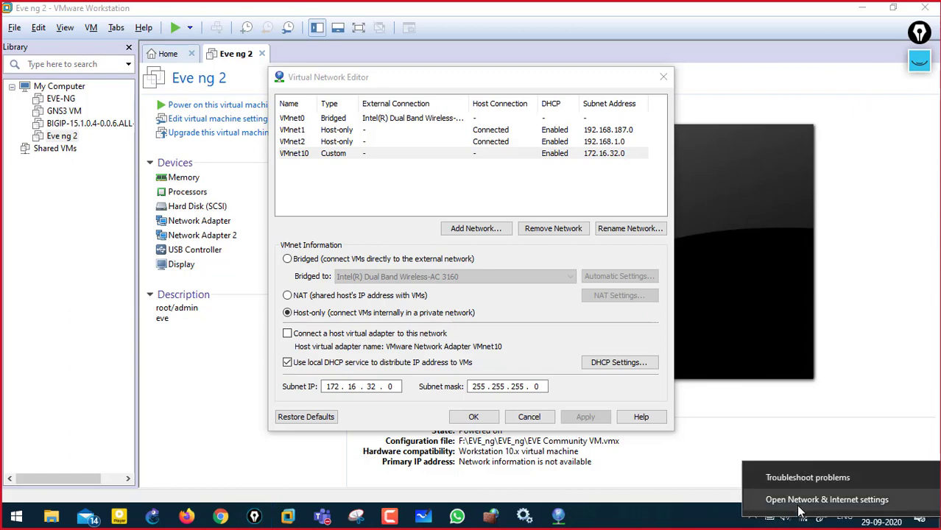
click(799, 505)
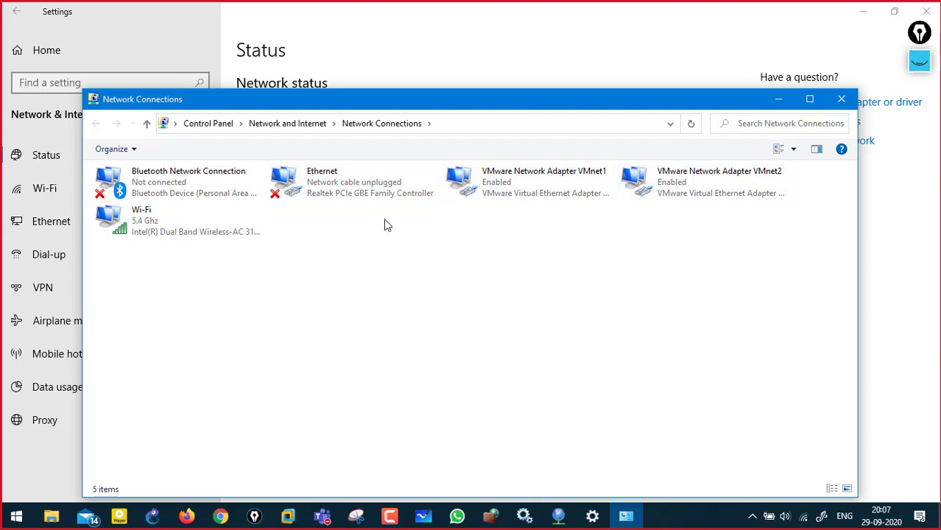
click(781, 103)
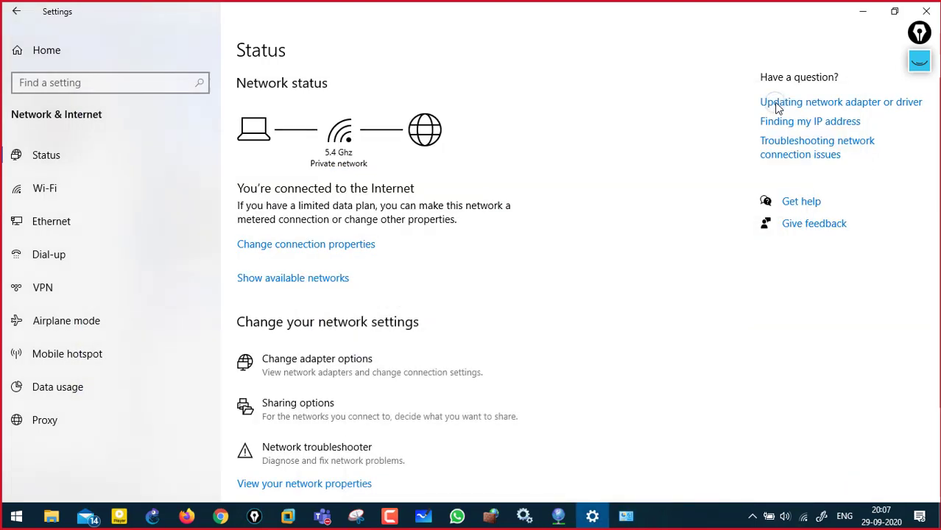
click(857, 10)
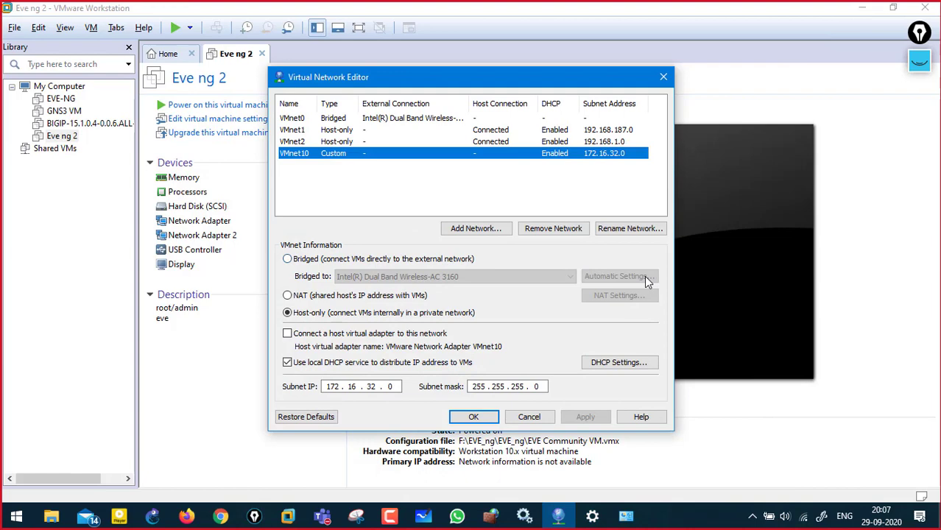
click(529, 417)
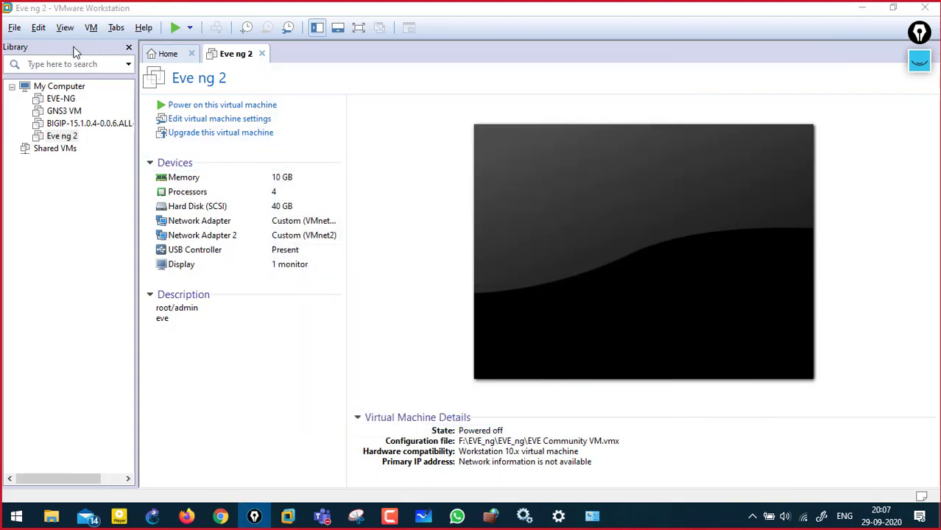
Step: Confirm VMnet10 on 172.16.32.0 in the Virtual Network Editor
click(44, 29)
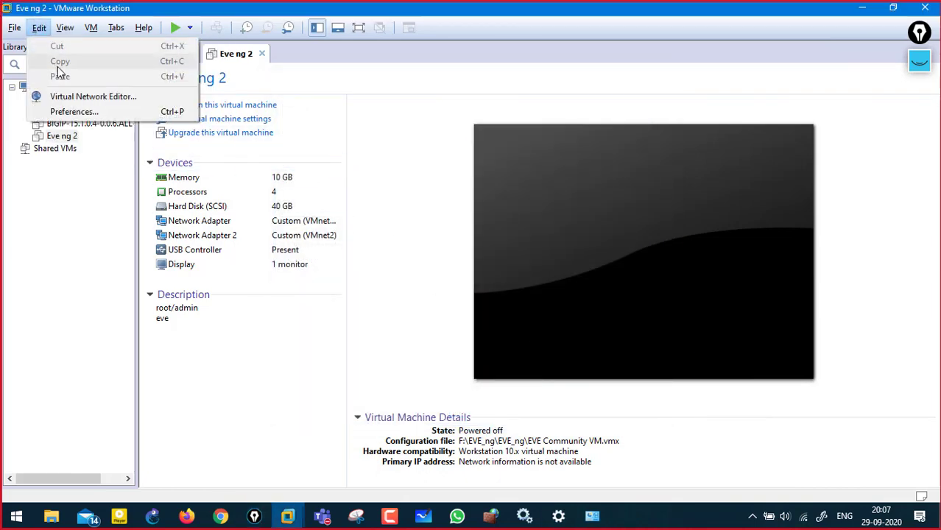
click(86, 99)
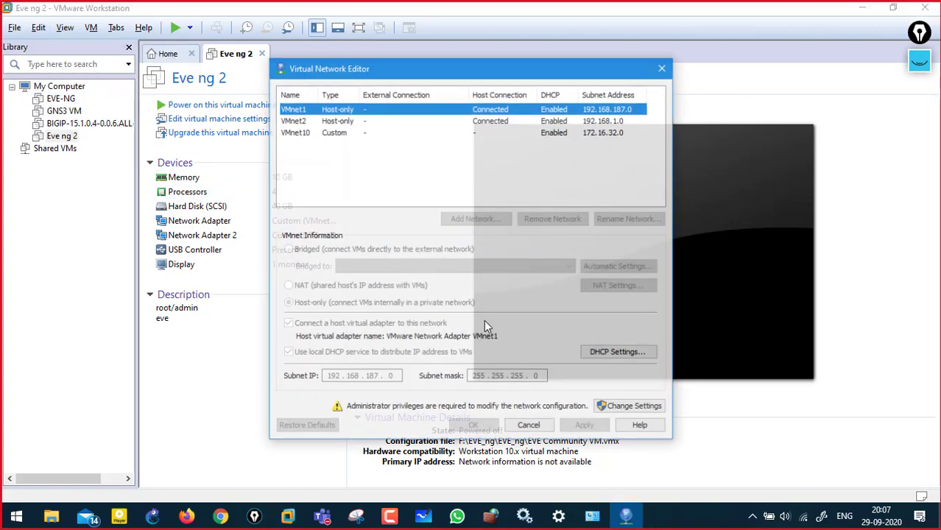
click(573, 134)
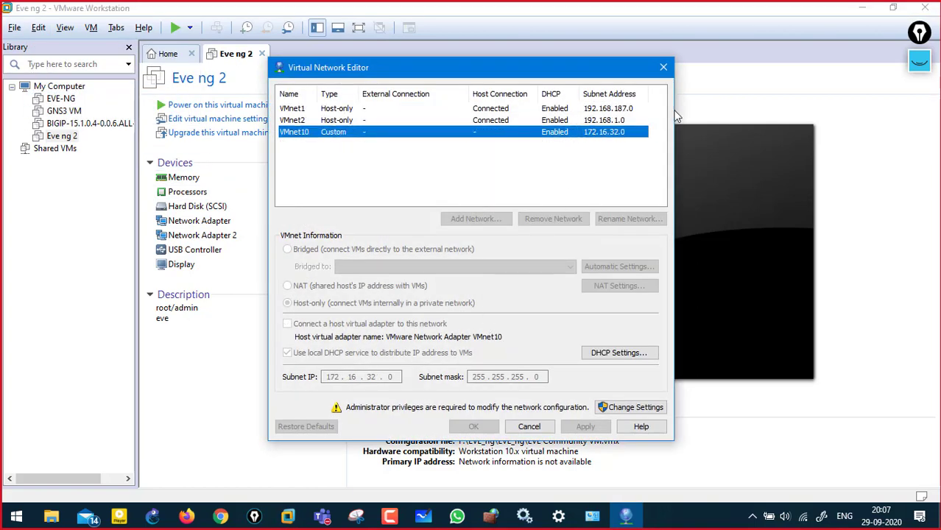
click(666, 69)
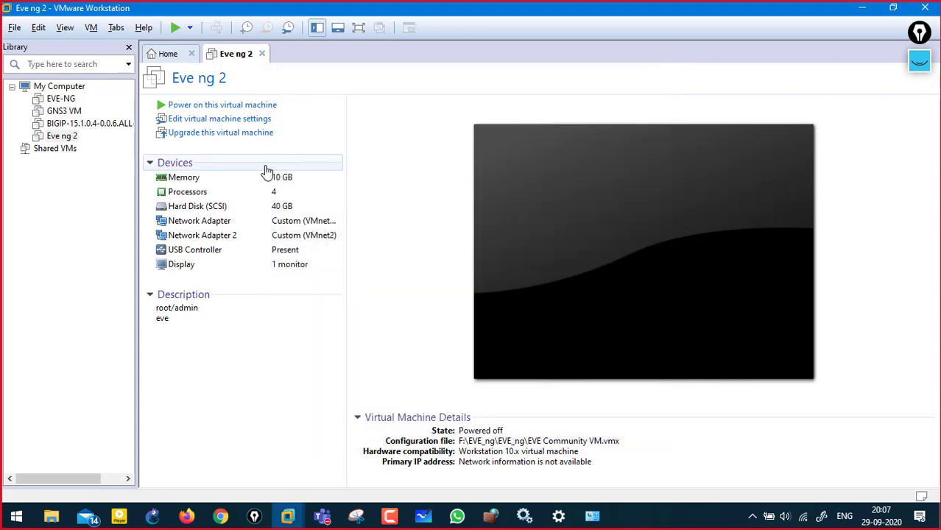
Step: Remove Network Adapter 2 from the Eve ng 2 VM's settings
click(187, 120)
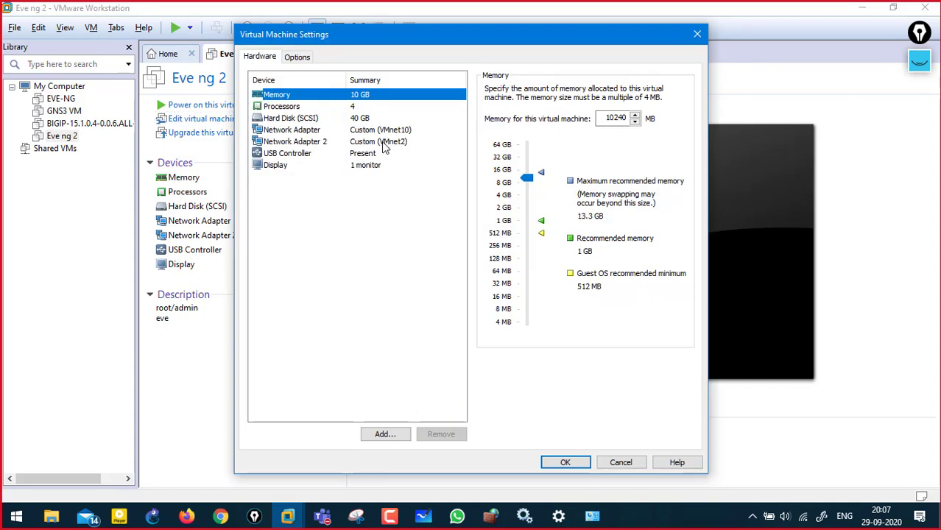
click(309, 144)
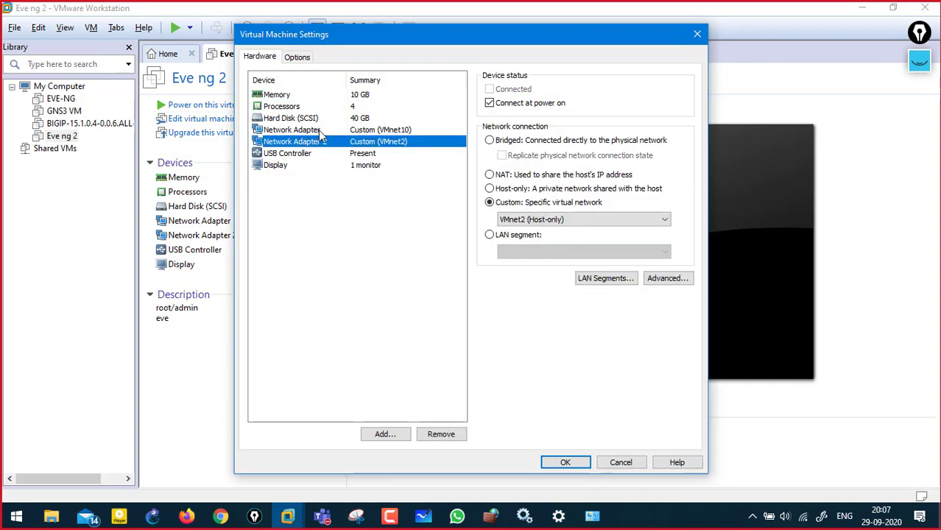
click(316, 132)
click(319, 140)
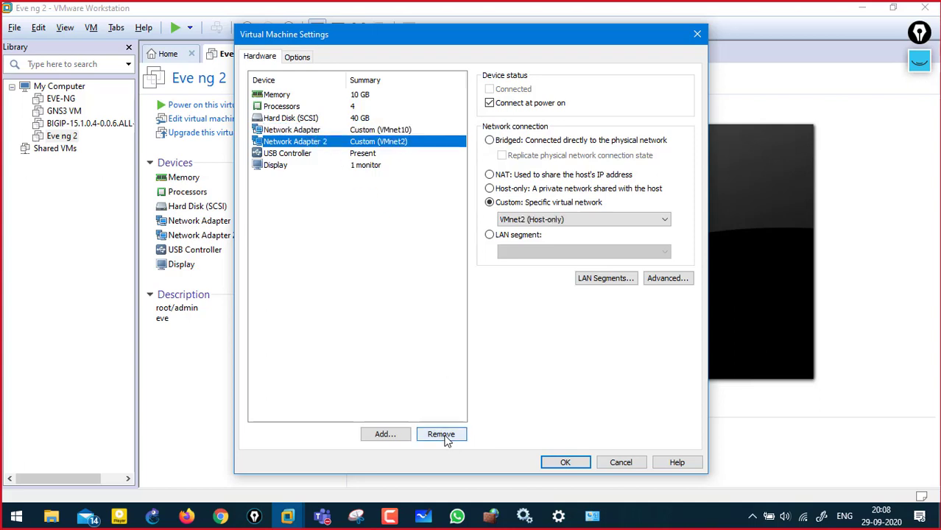
click(444, 434)
click(305, 133)
click(306, 131)
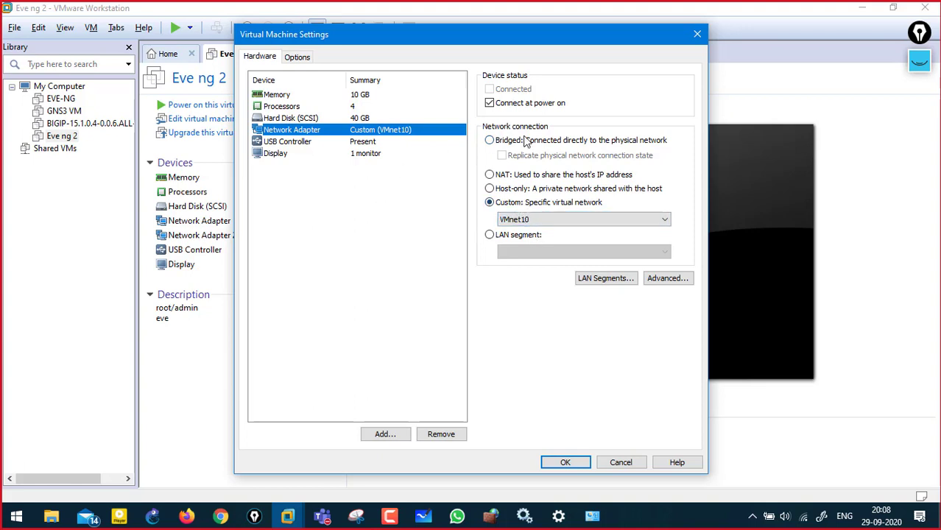
Step: Keep the remaining adapter on custom VMnet10 and save the VM settings
click(492, 142)
click(490, 176)
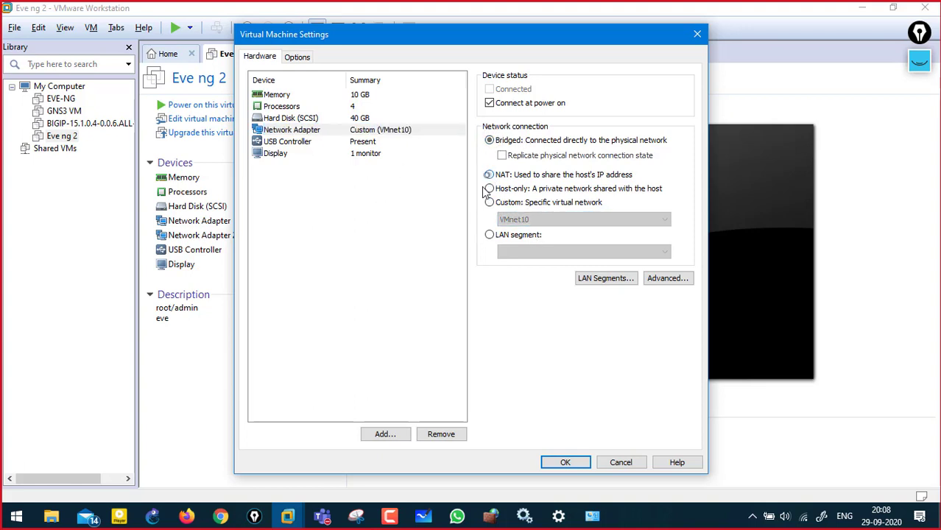
click(490, 189)
click(489, 202)
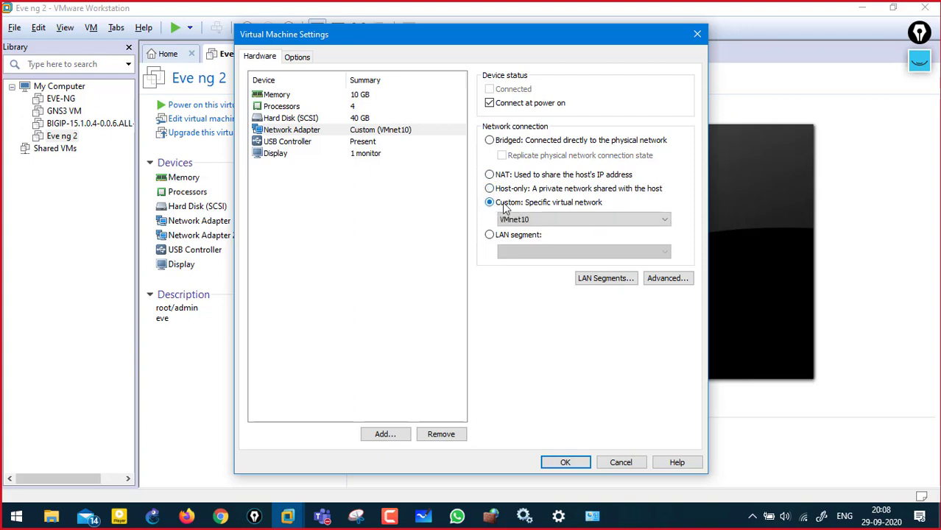
click(575, 221)
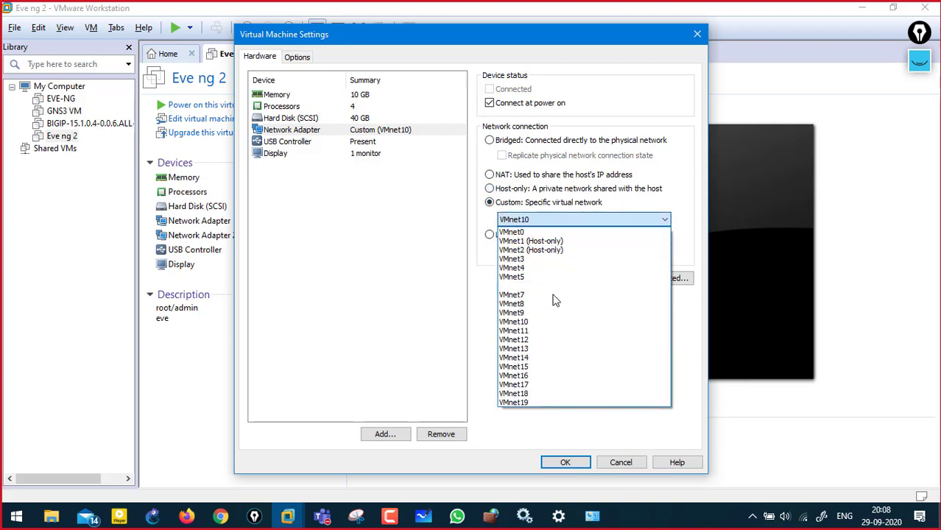
click(542, 321)
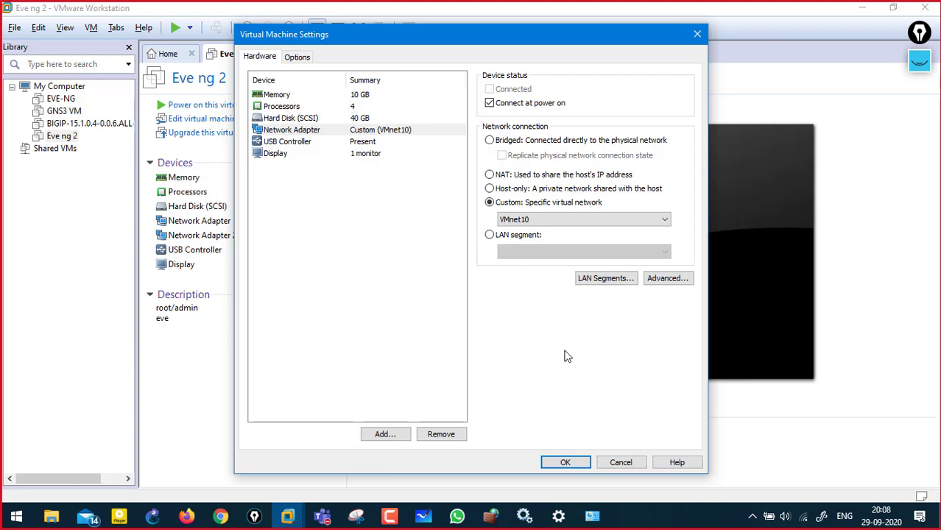
click(370, 305)
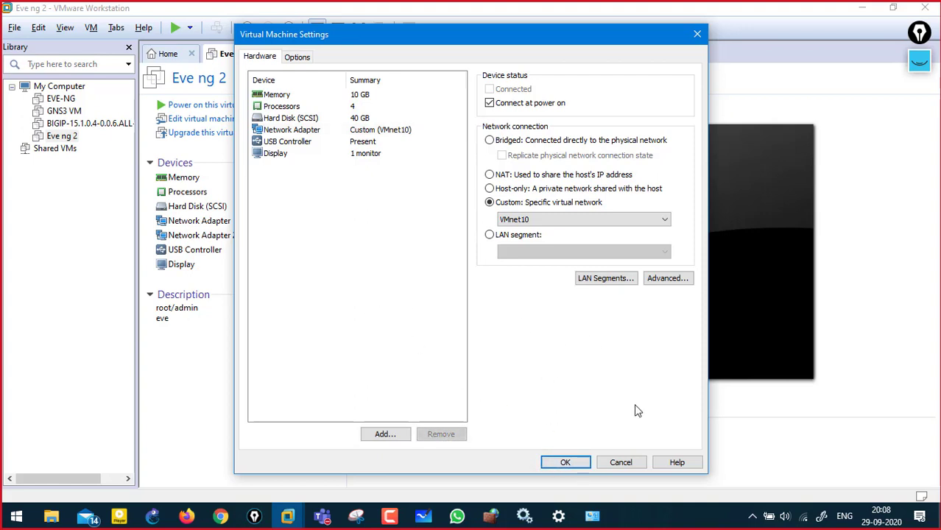
click(565, 461)
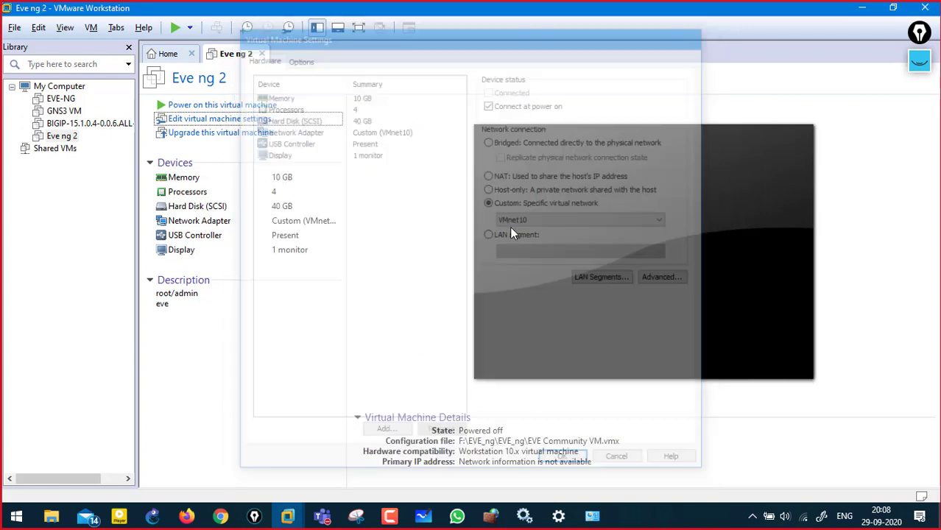
Step: Sketch explanatory annotations about the adapter on screen, then wipe them
click(919, 60)
mouse_move(394, 89)
mouse_down()
mouse_move(398, 99)
mouse_move(527, 60)
mouse_up()
drag(516, 52, 520, 69)
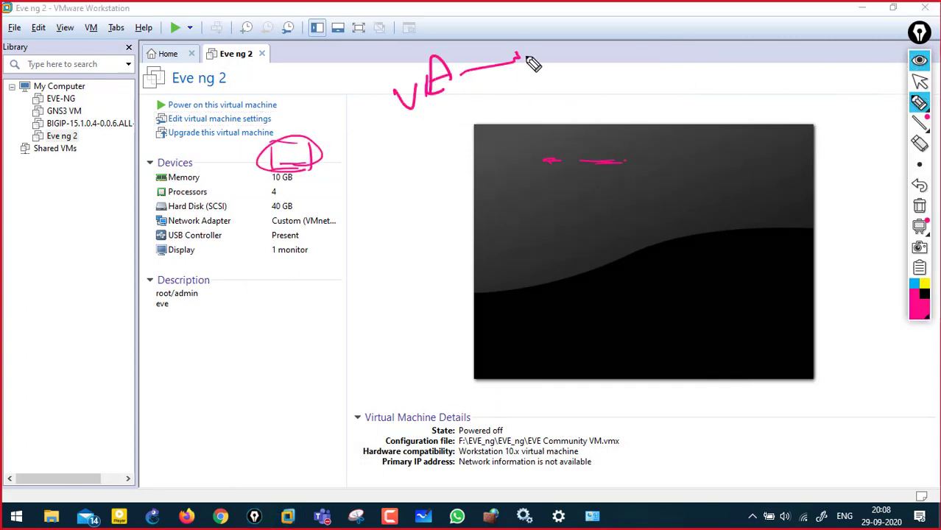
mouse_move(564, 40)
mouse_down()
mouse_move(563, 56)
mouse_move(588, 45)
mouse_move(573, 38)
mouse_move(617, 30)
mouse_up()
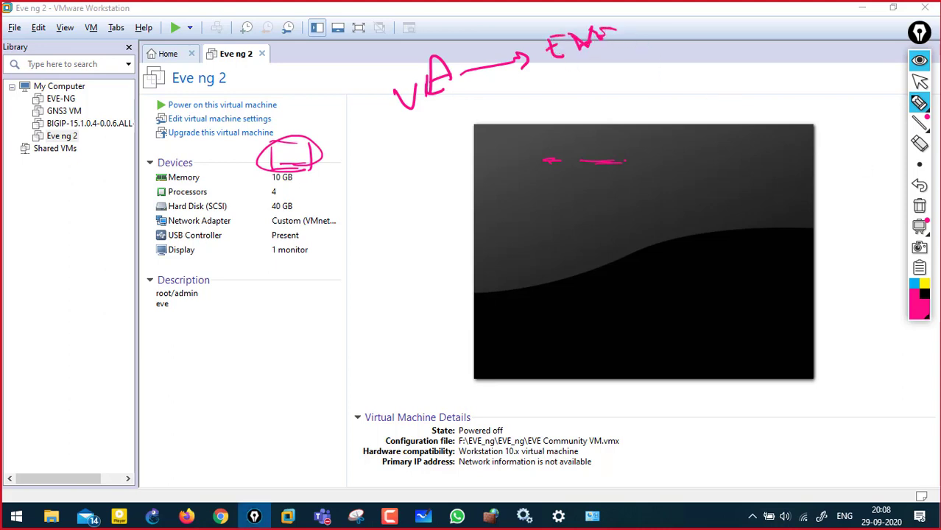
click(919, 206)
click(919, 61)
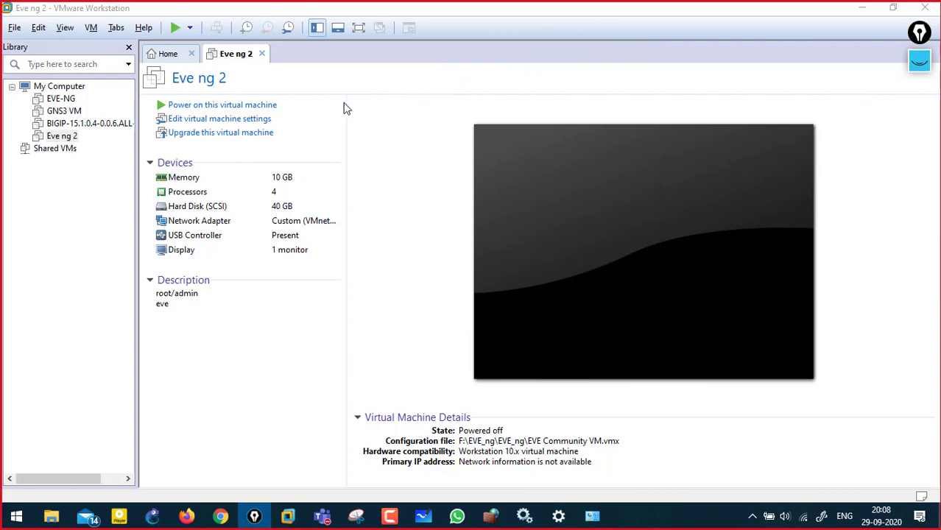
Step: Power on the Eve ng 2 virtual machine
click(277, 105)
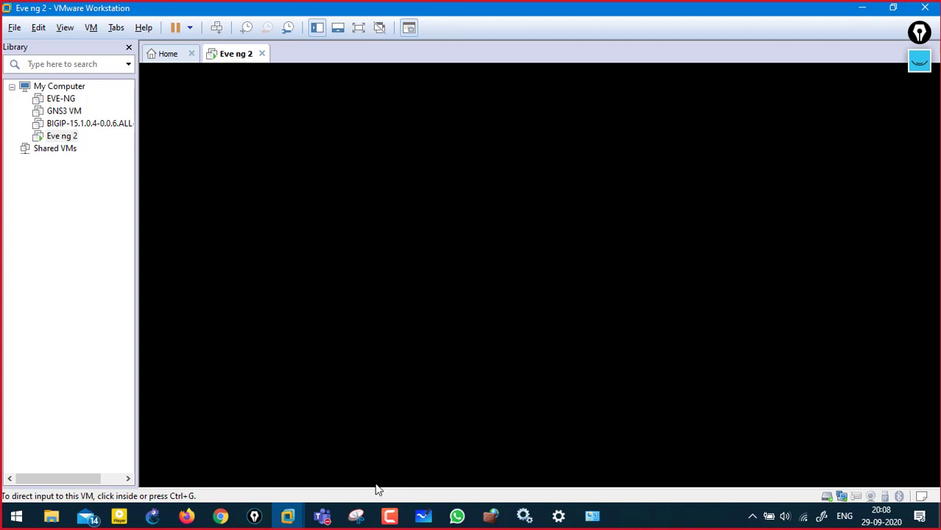
click(390, 516)
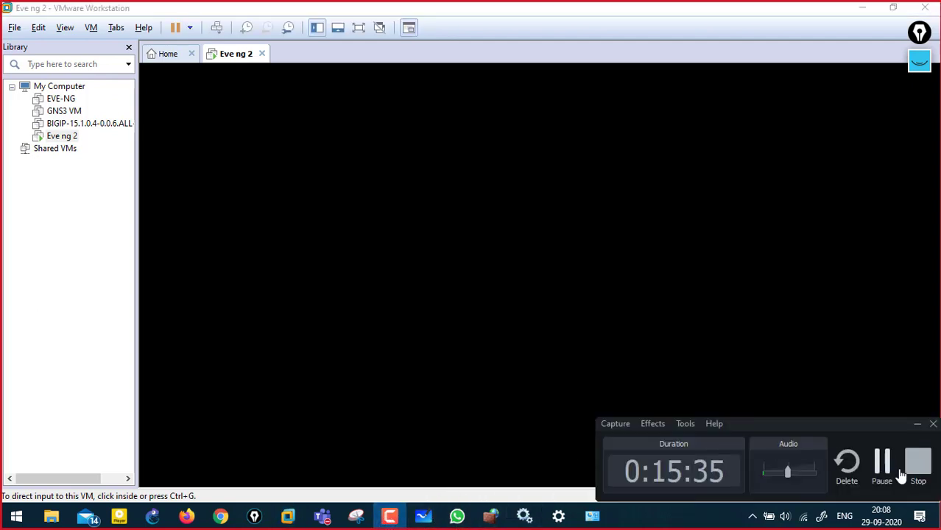
click(875, 452)
click(876, 450)
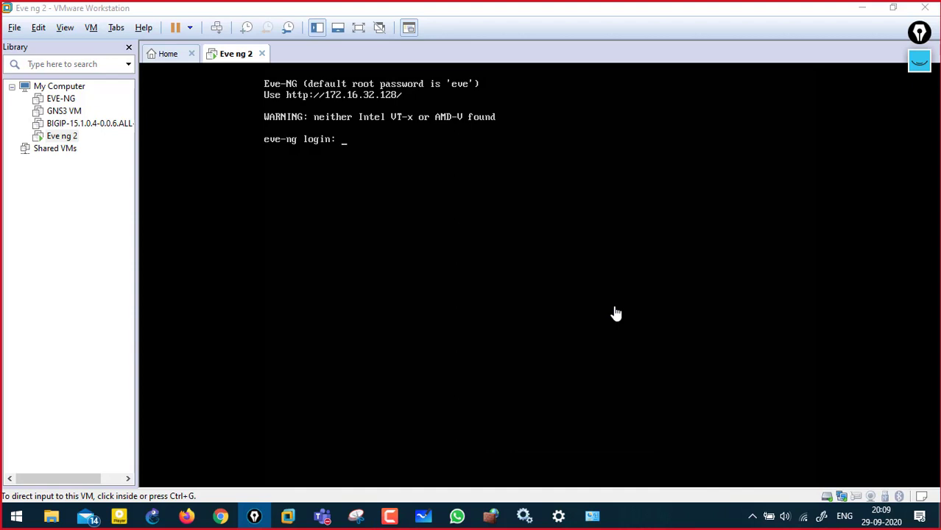
click(919, 66)
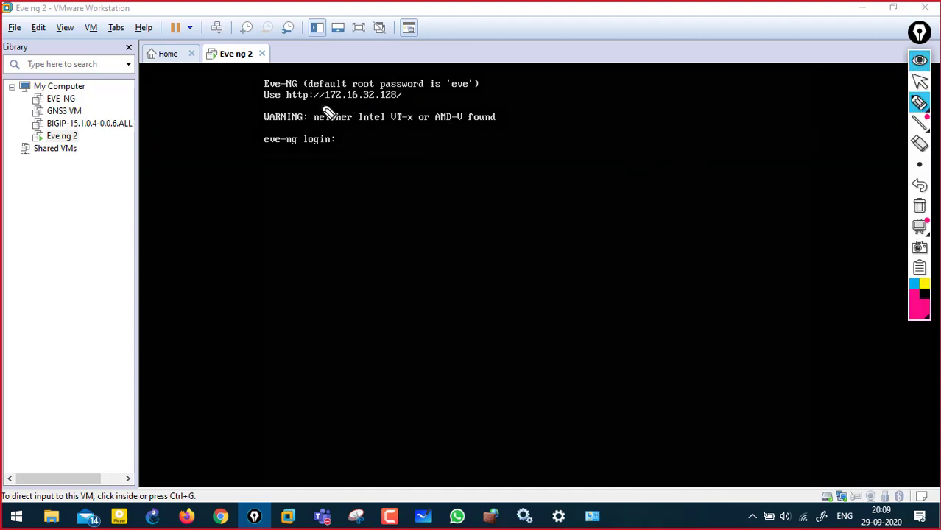
drag(325, 105, 389, 103)
drag(393, 104, 421, 111)
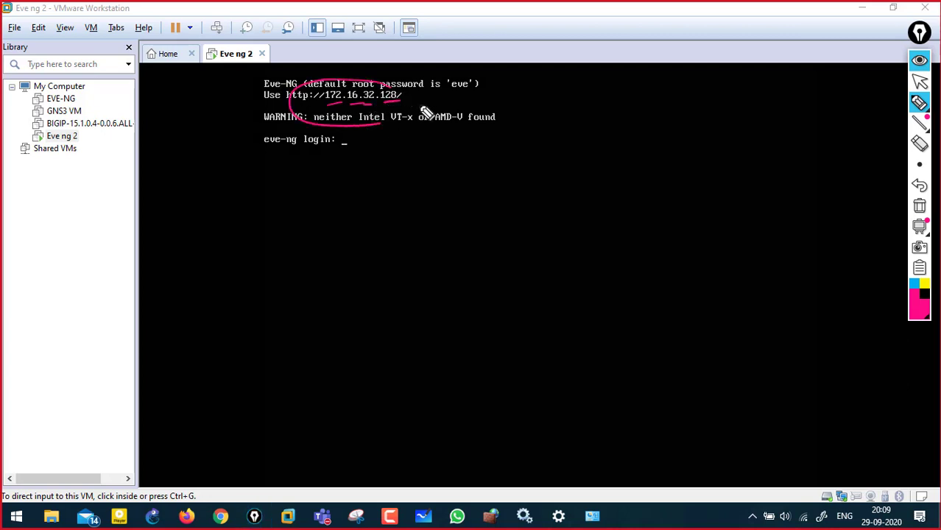
click(918, 206)
click(919, 60)
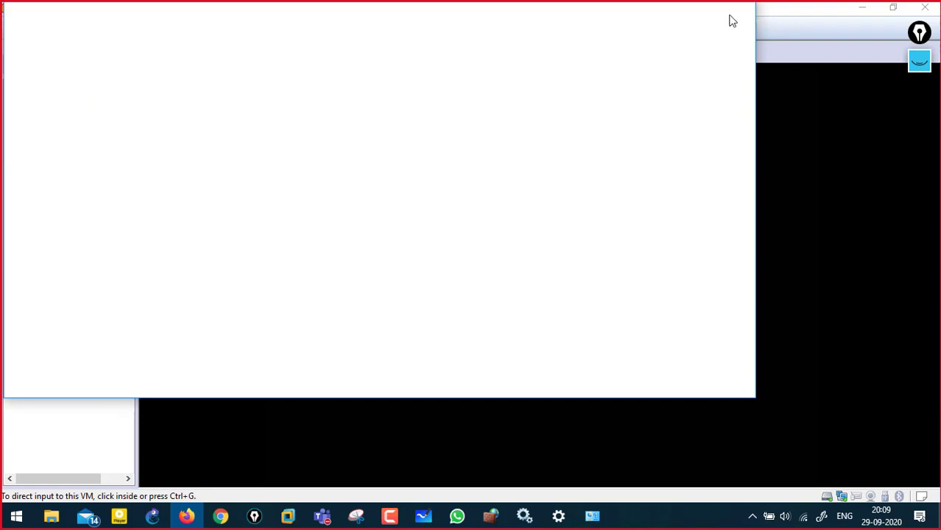
Step: Ping the VM at 172.16.32.128 from the Windows Run dialog
click(712, 13)
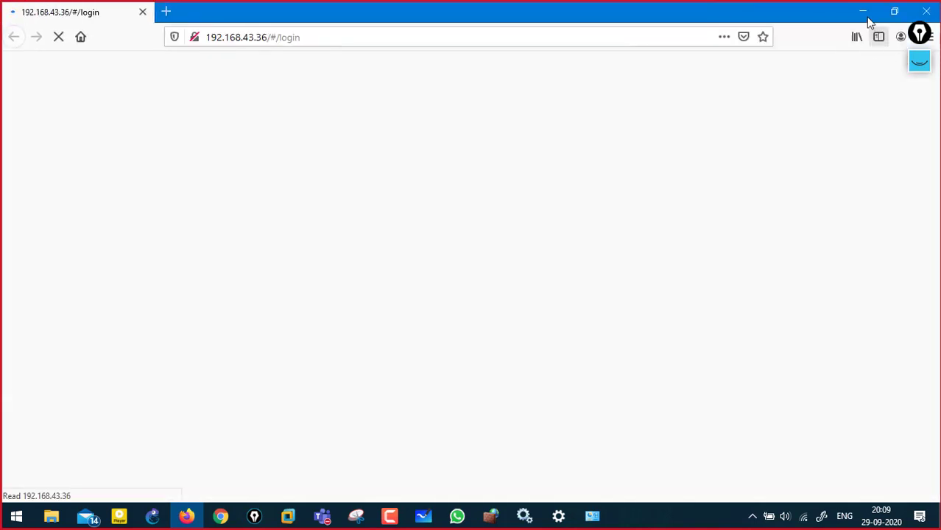
click(863, 10)
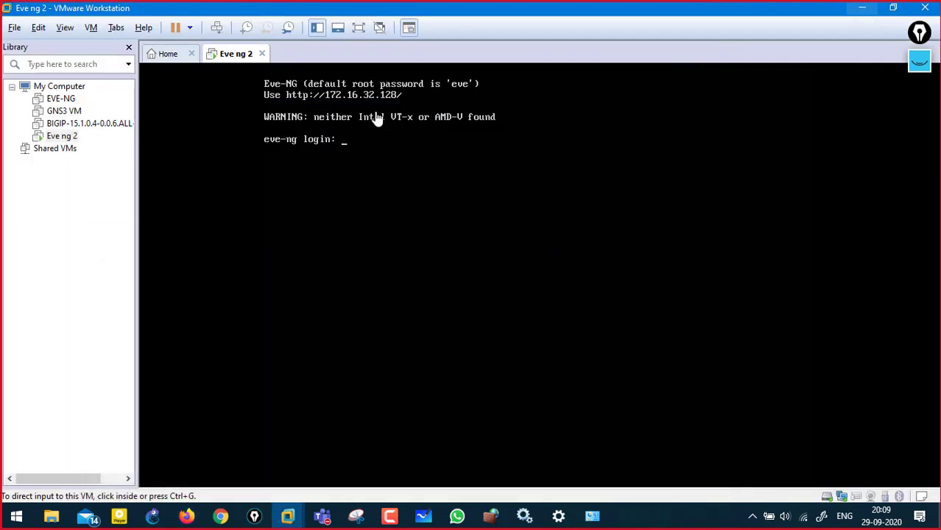
key(super+r)
text(p)
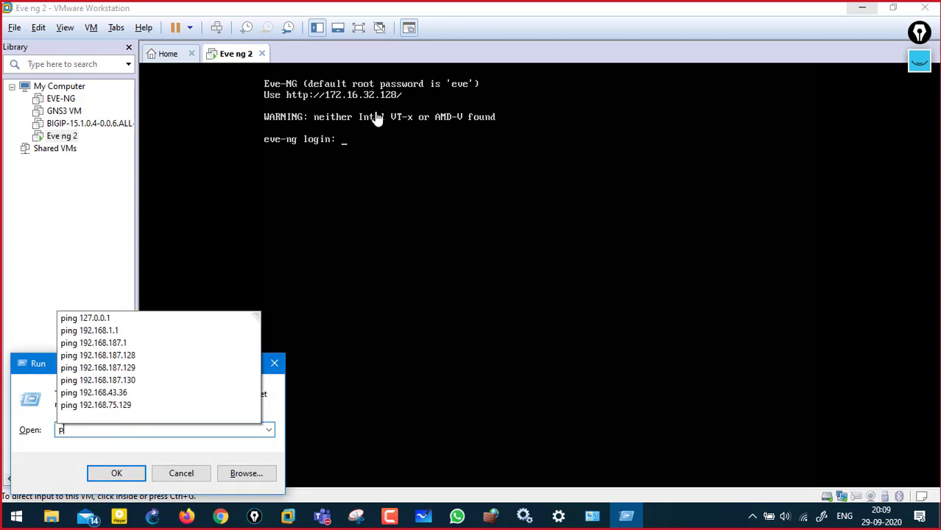
text(ing 172.168.)
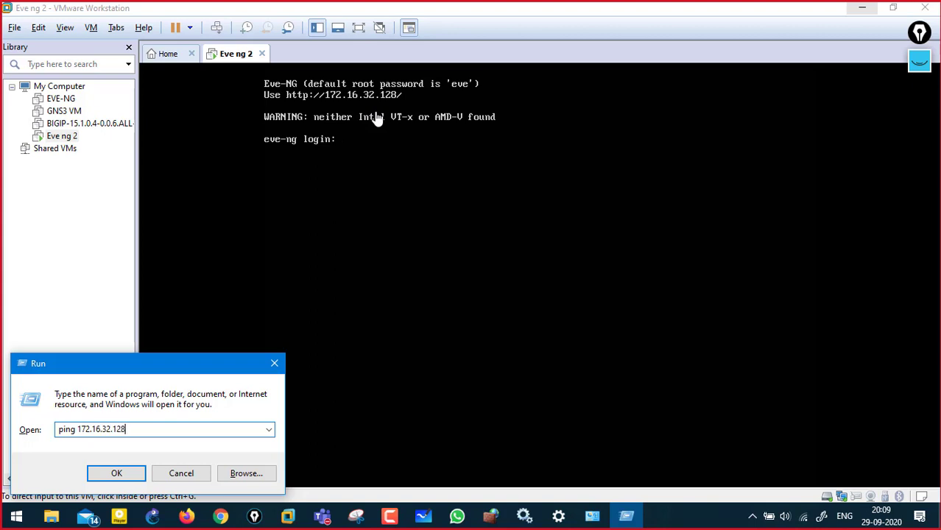
key(Return)
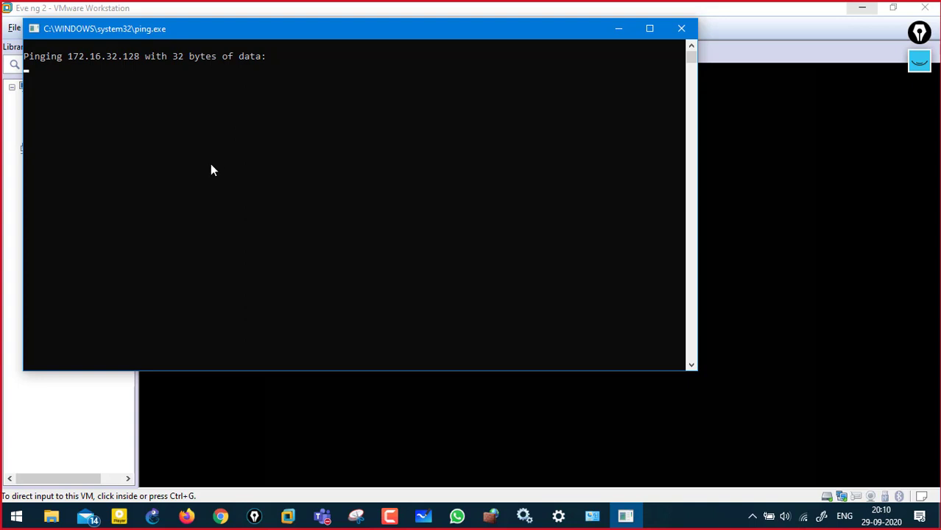
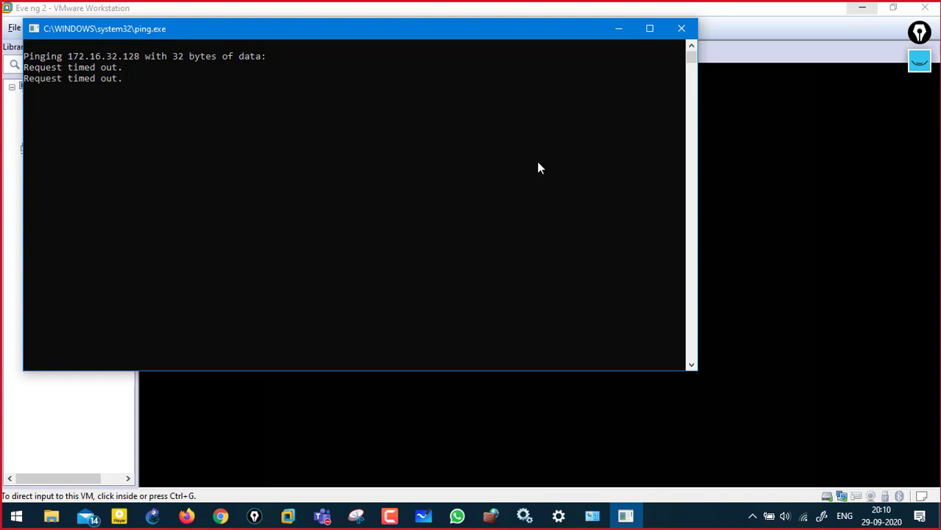
Step: Close the timed-out ping window to reveal the EVE-NG login console, then open the host's network tray menu
click(682, 30)
click(418, 305)
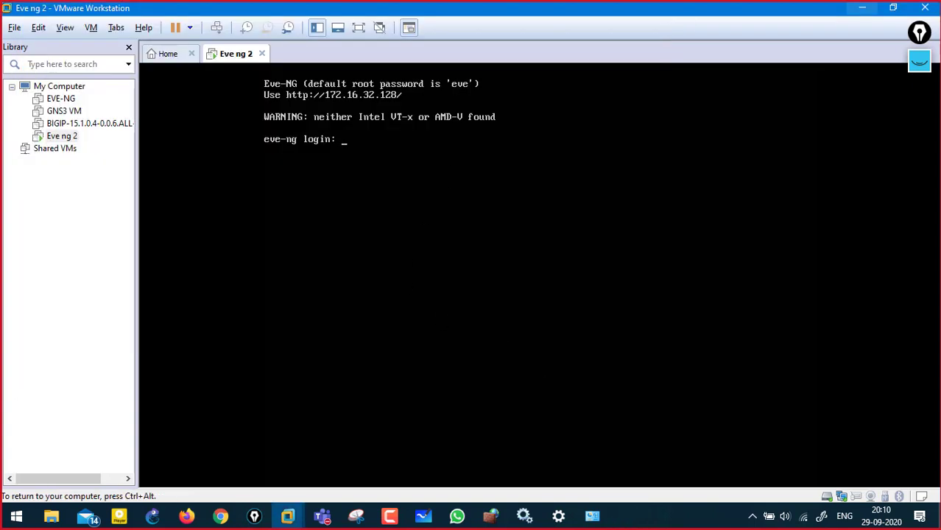
key(ctrl+alt)
click(256, 352)
key(ctrl+alt)
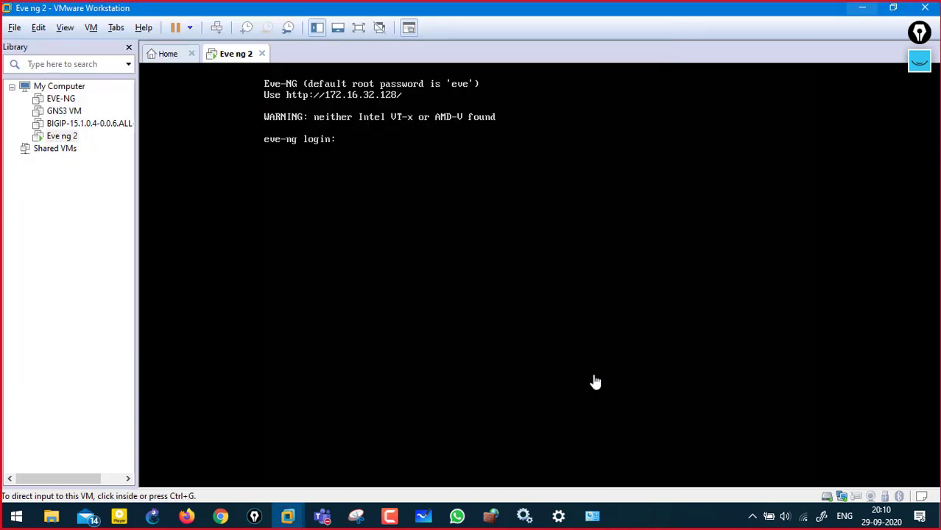
right_click(806, 521)
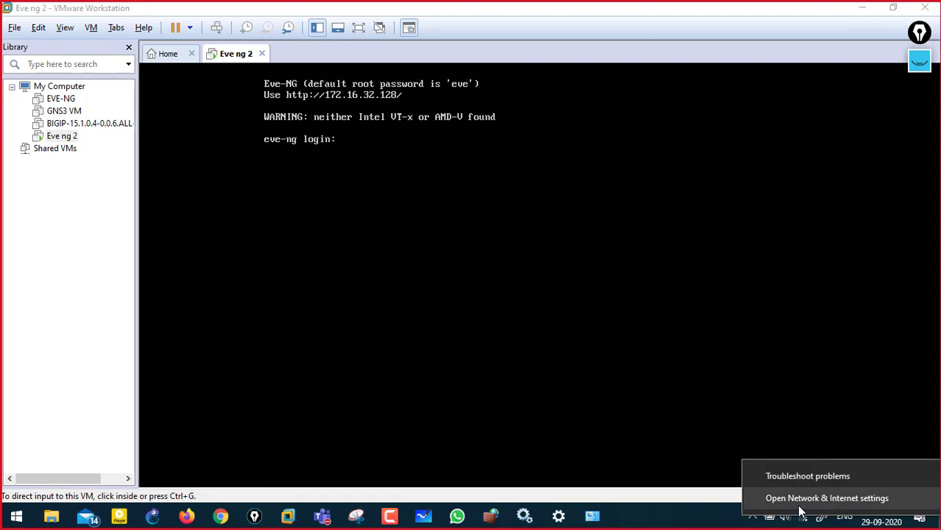
Step: Open the network adapter list in Content view and select the VMnet1 and VMnet2 adapters
click(801, 497)
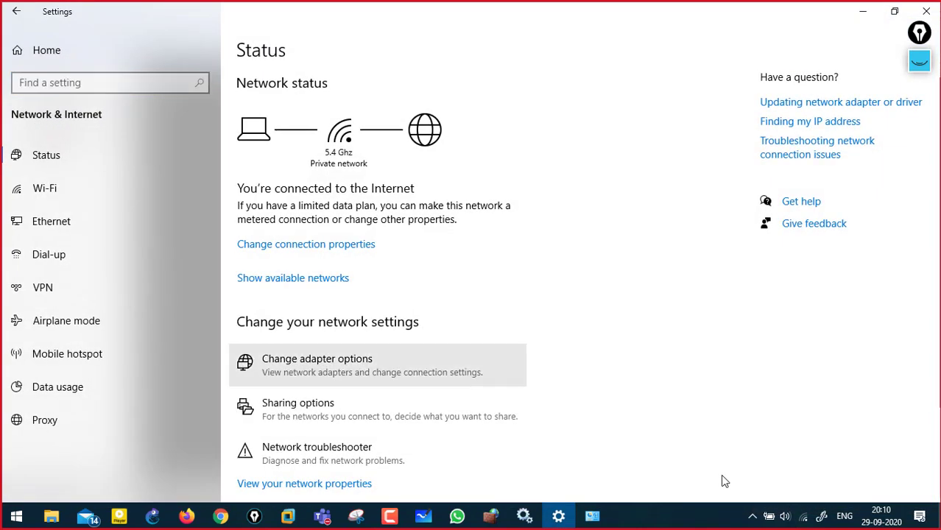
key(Return)
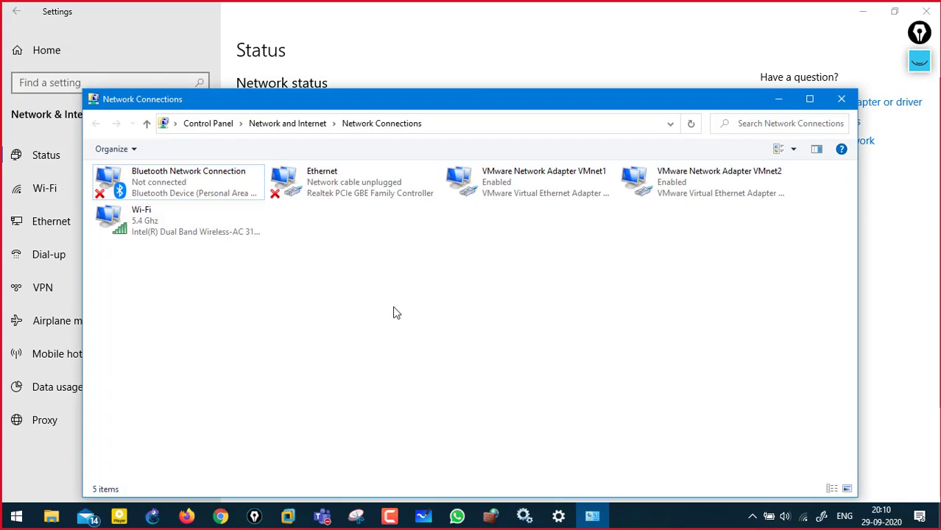
right_click(387, 310)
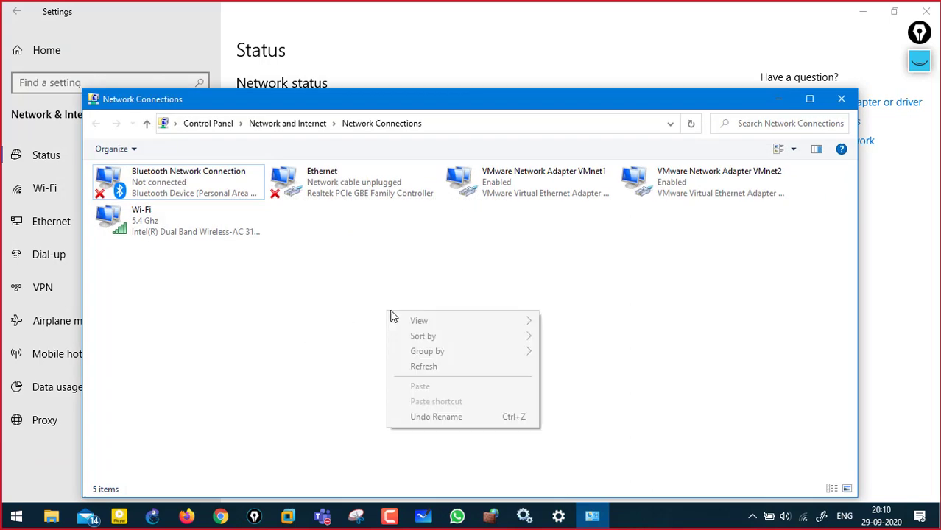
click(415, 366)
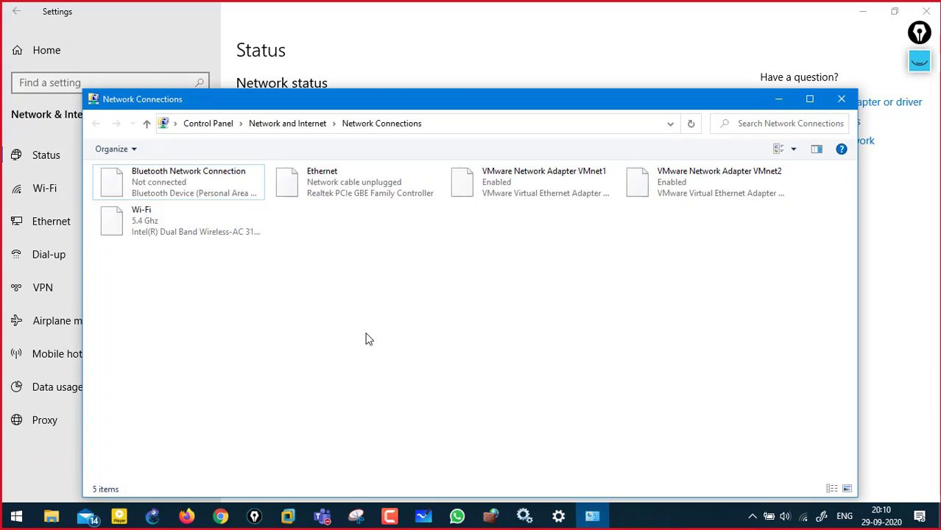
click(779, 150)
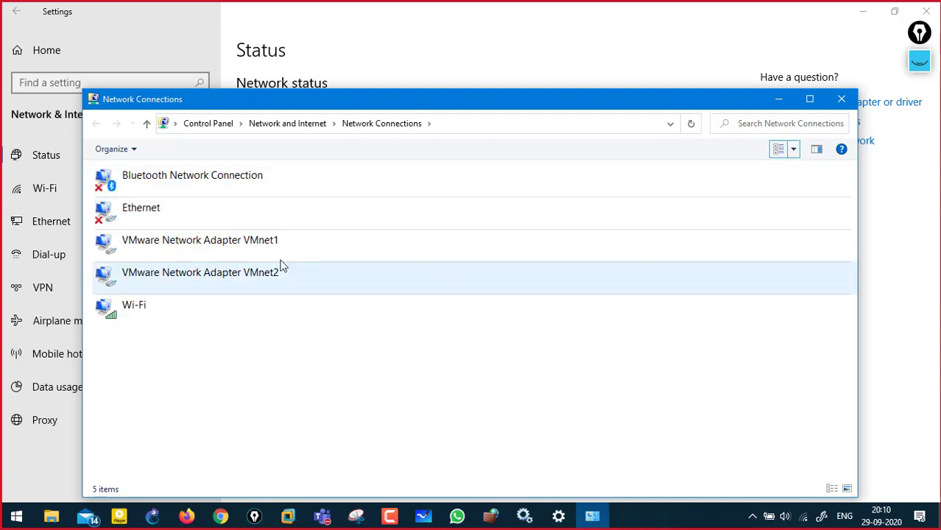
click(271, 249)
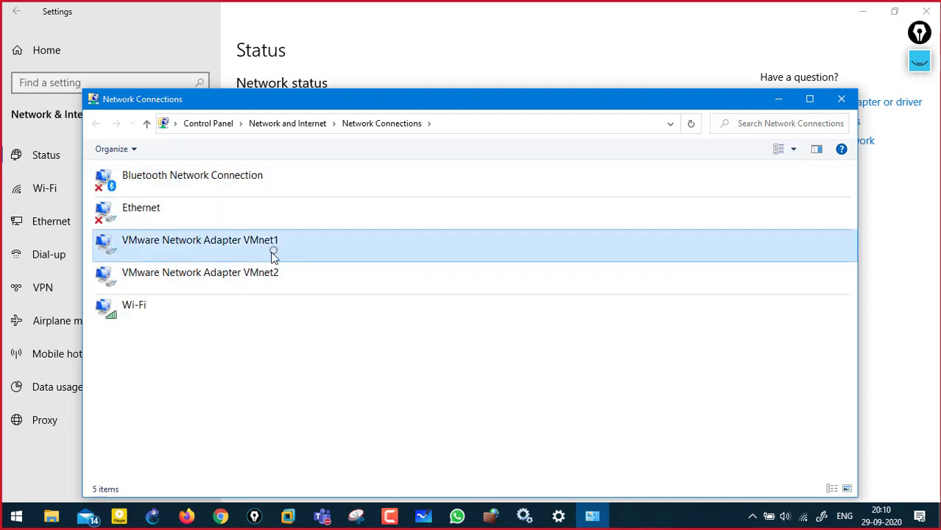
click(274, 279)
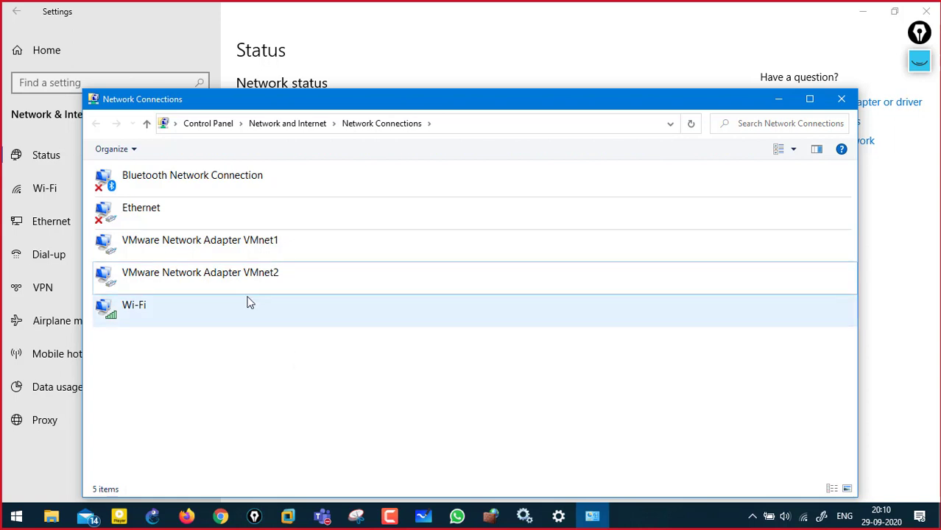
Step: Minimize Network Connections, bring it back, and browse its Organize and view layout options
click(780, 100)
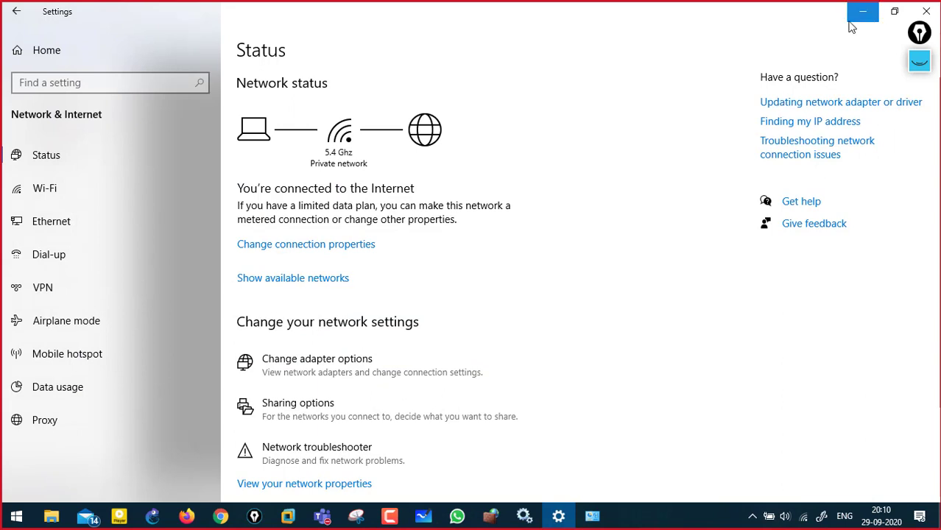
key(alt+Tab)
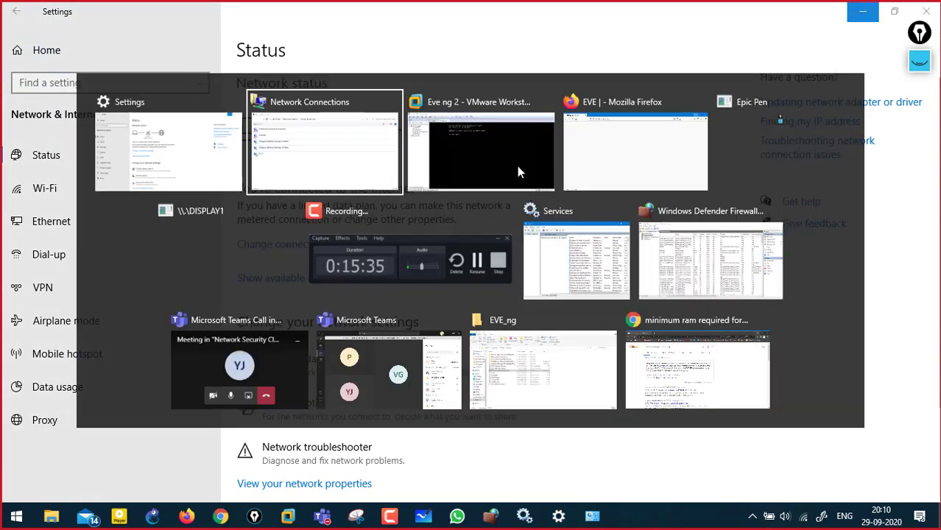
click(338, 164)
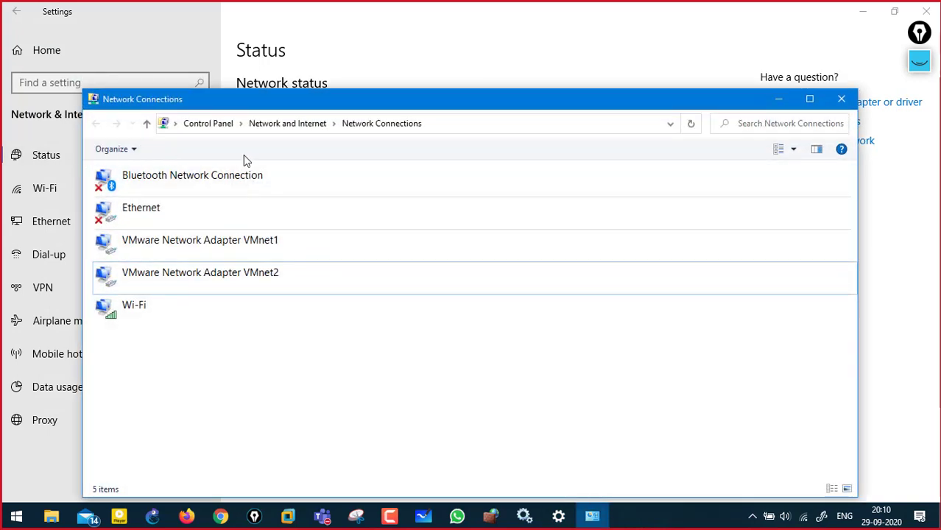
click(145, 153)
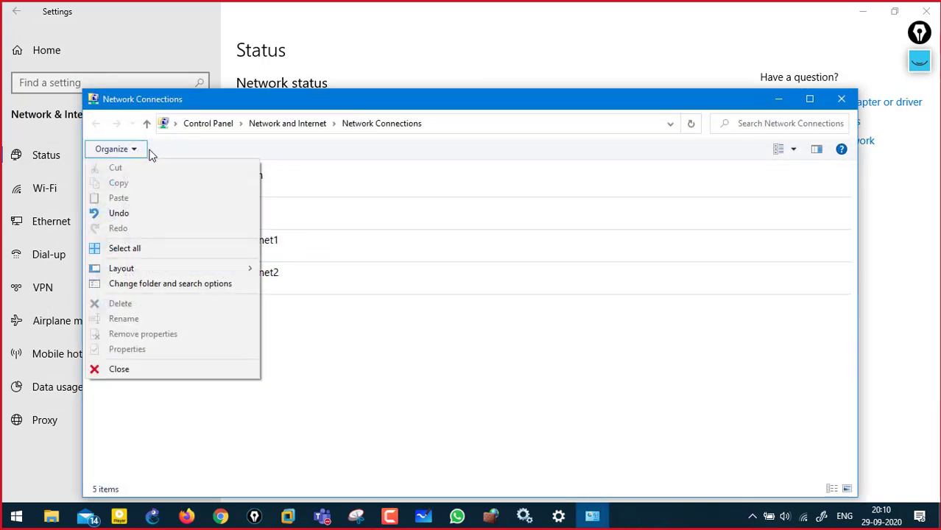
click(359, 370)
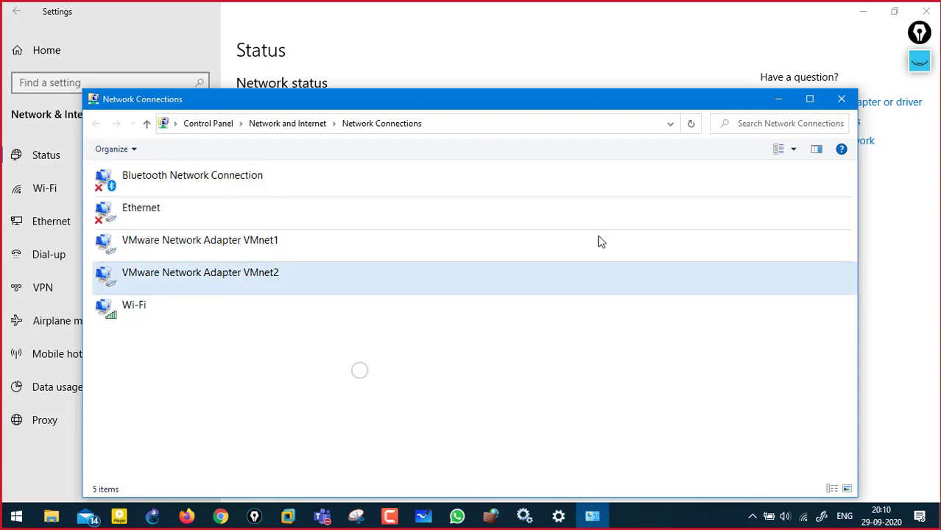
click(793, 149)
click(571, 353)
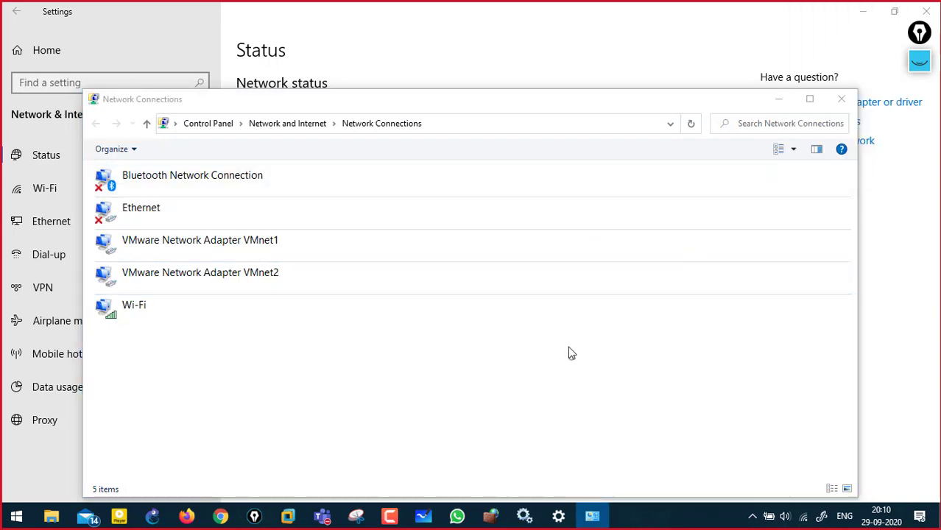
click(162, 254)
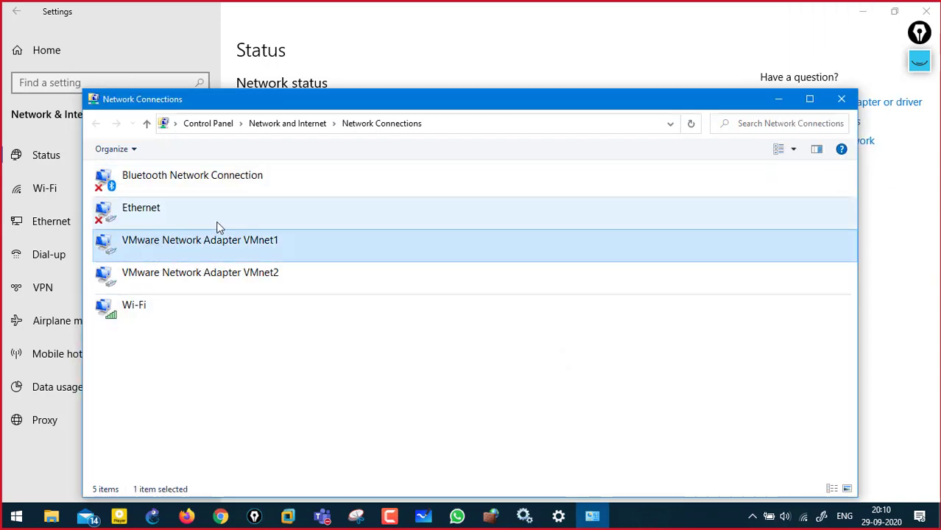
Step: Mark the VMnet1 adapter with pink pen strokes, then erase them
click(920, 60)
drag(284, 243, 325, 226)
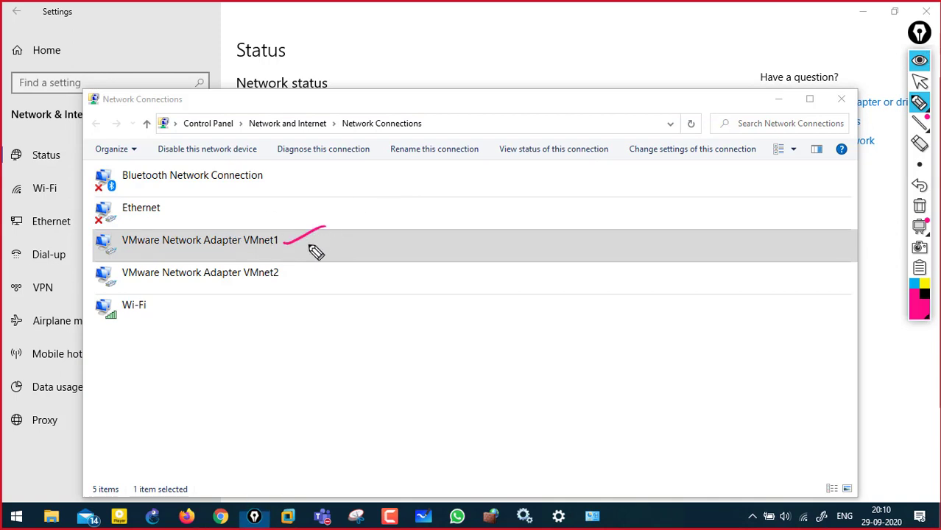
drag(288, 266, 329, 256)
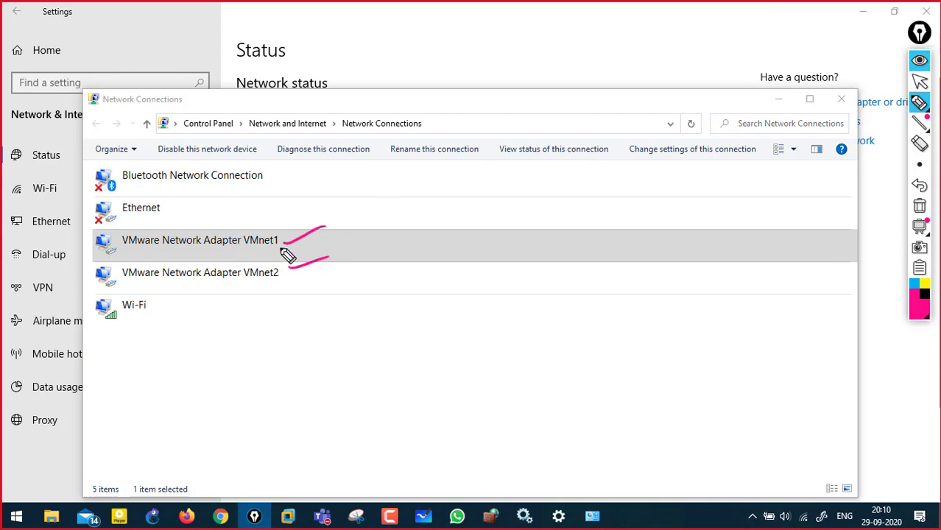
mouse_move(921, 131)
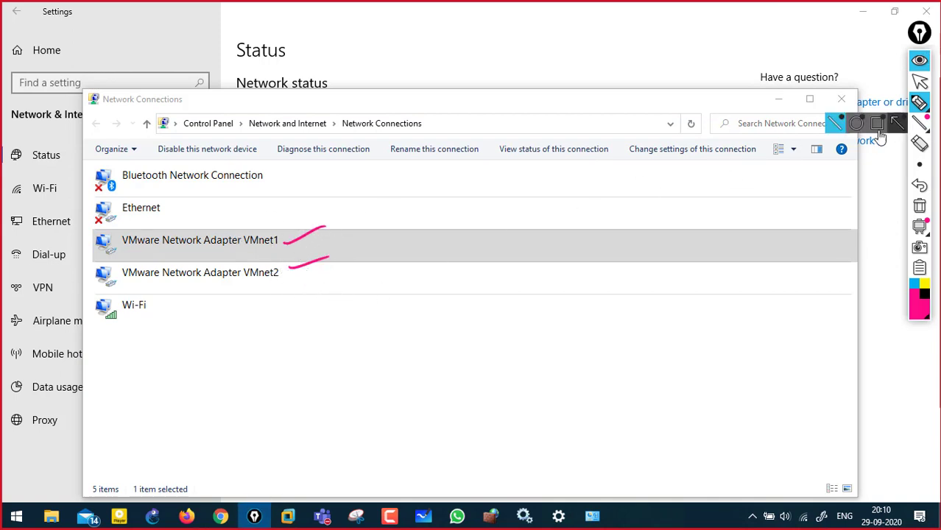
click(920, 206)
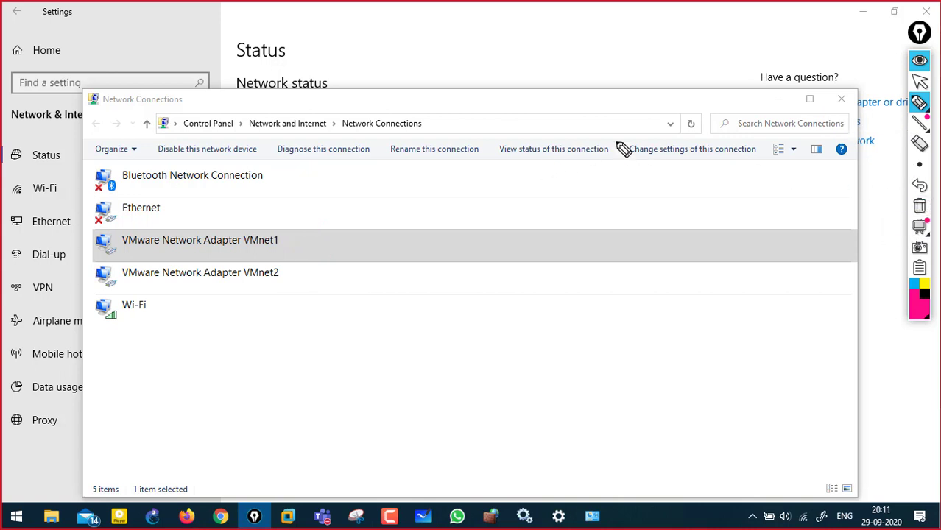
click(920, 62)
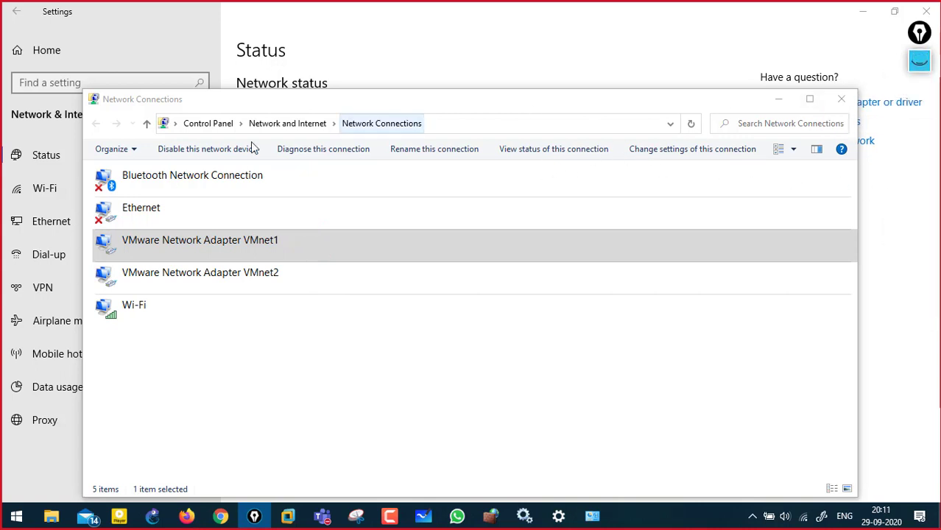
Step: Clear the adapter selection and minimize Network Connections
click(124, 151)
click(244, 377)
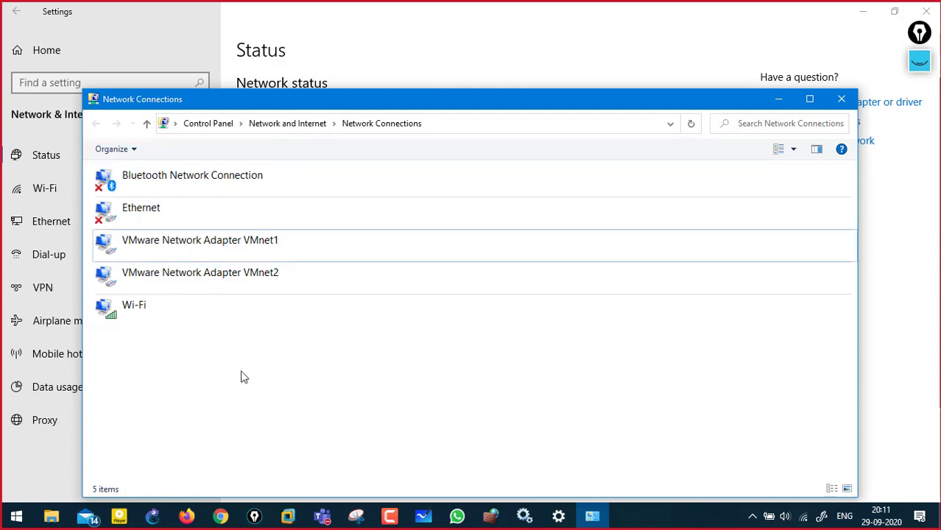
right_click(226, 375)
click(189, 369)
click(783, 98)
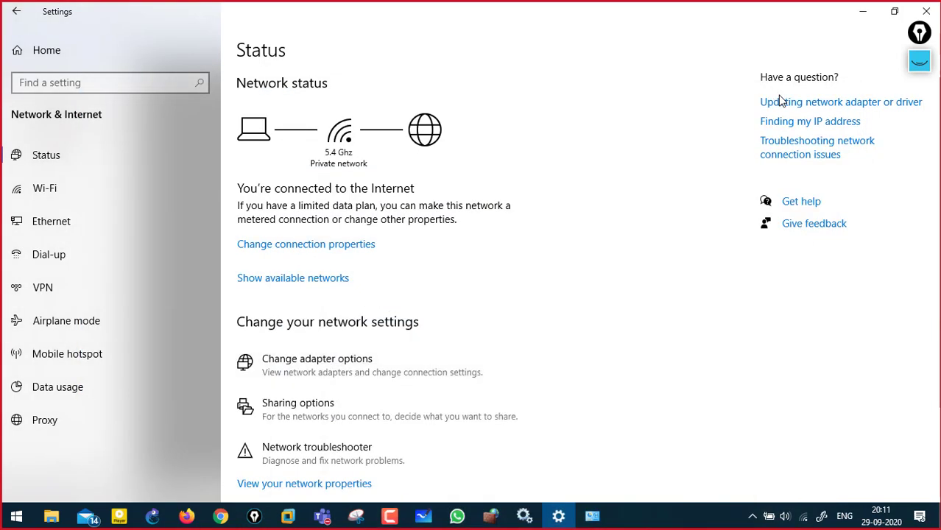
click(389, 517)
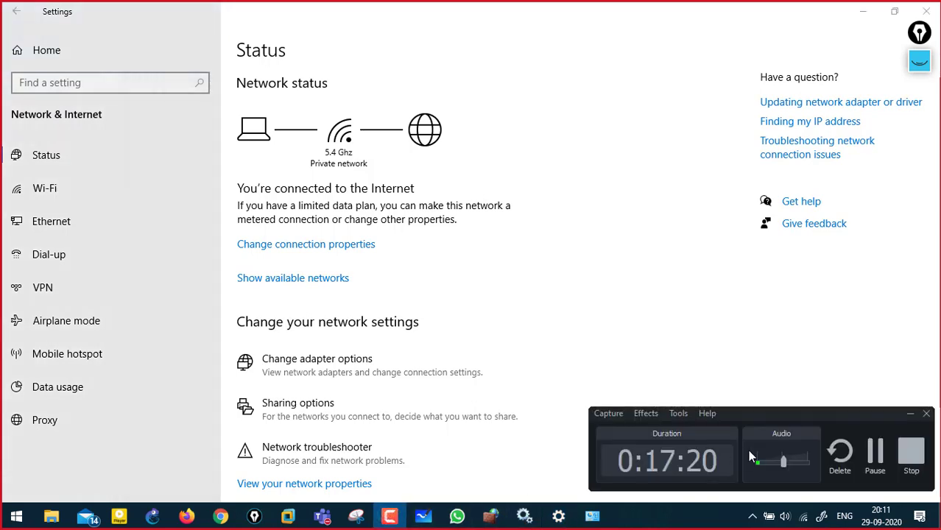
Step: Shut down the Eve ng 2 VM from its console with 'shutdown -h now', fixing the misspelled command
click(873, 453)
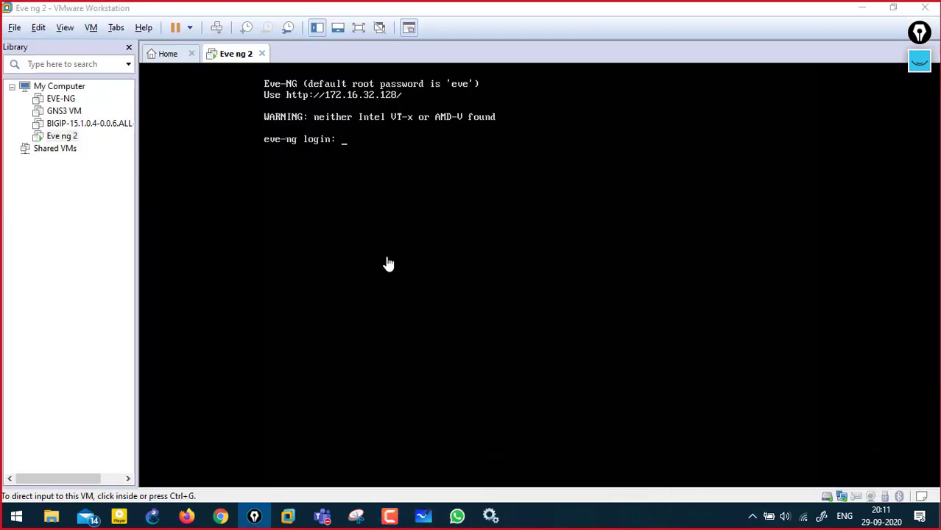
click(414, 190)
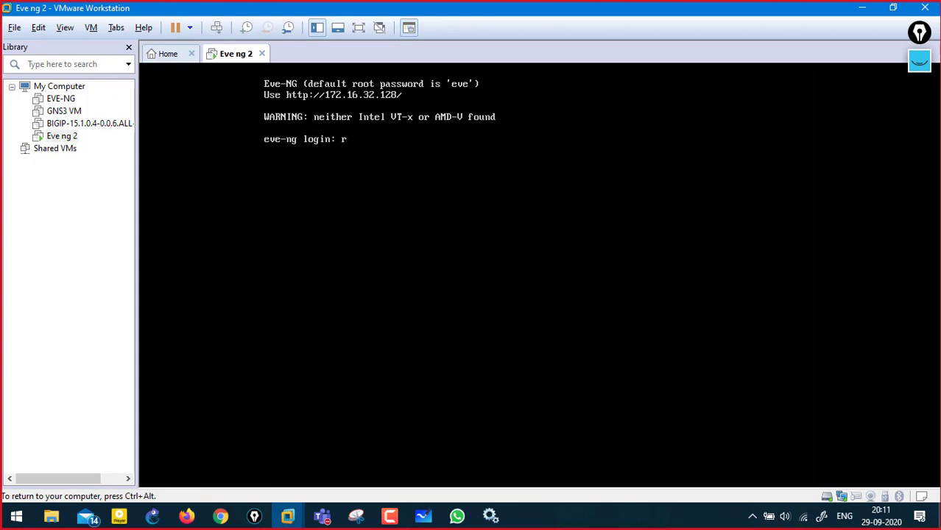
key(Return)
key(Return)
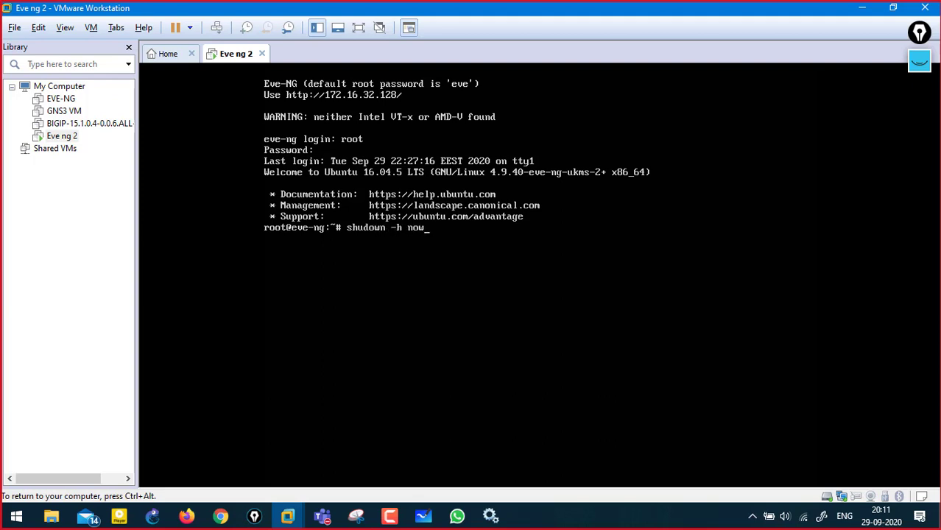
text(shudown -h now)
key(Return)
key(Up)
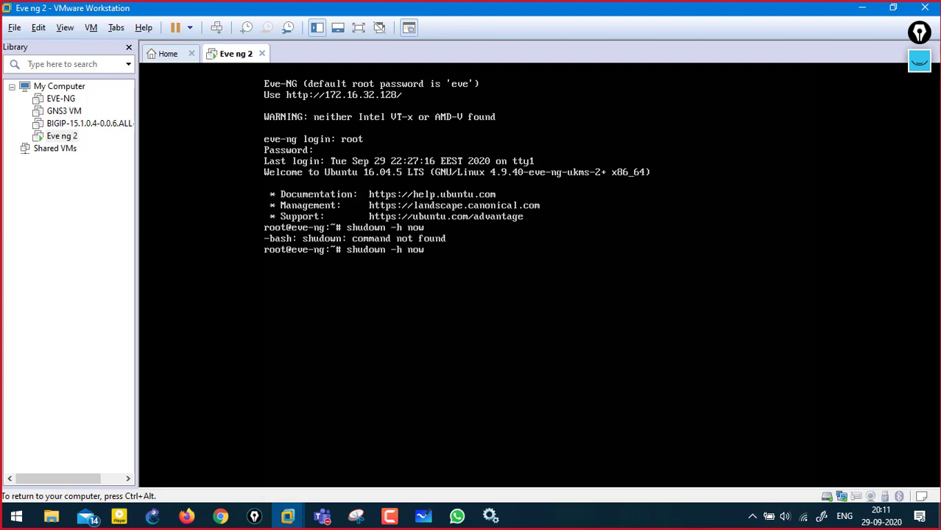
text(t)
key(Return)
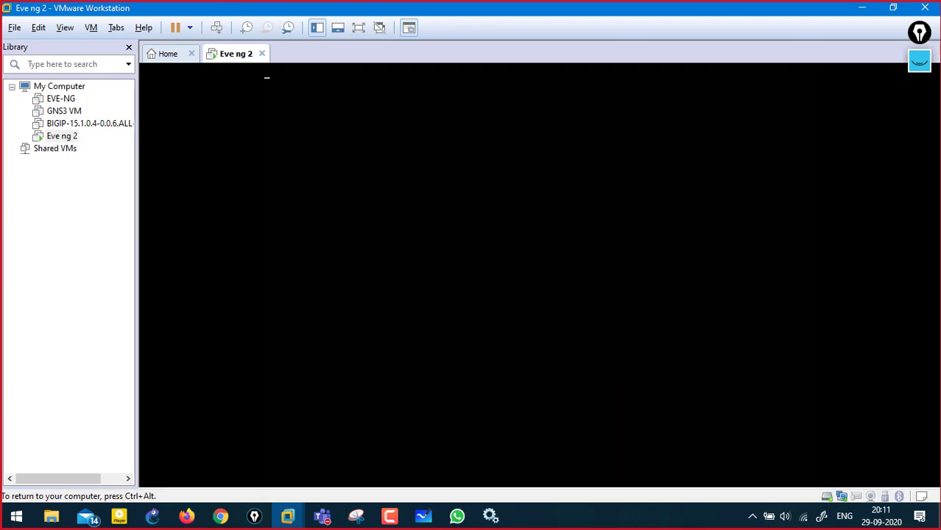
key(ctrl+alt)
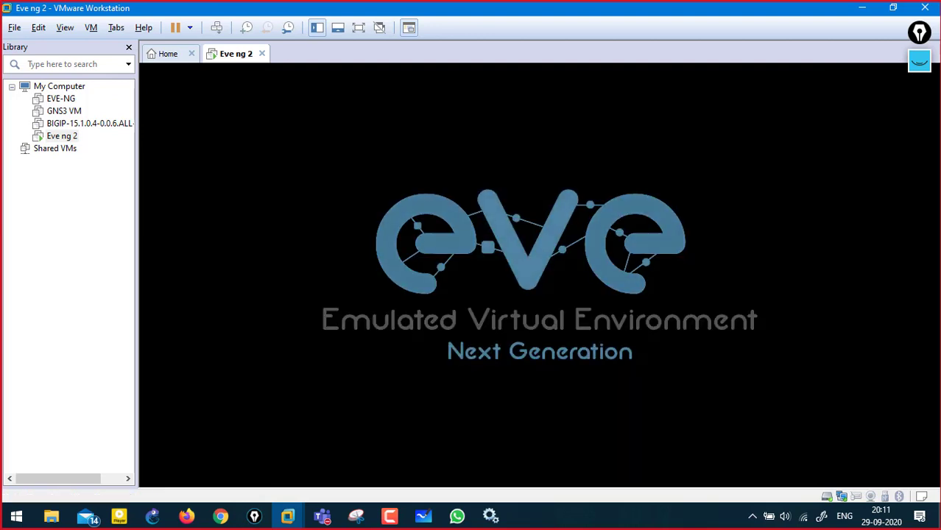
Step: Switch Eve ng 2's network adapter from custom VMnet10 to Bridged in its settings
click(43, 28)
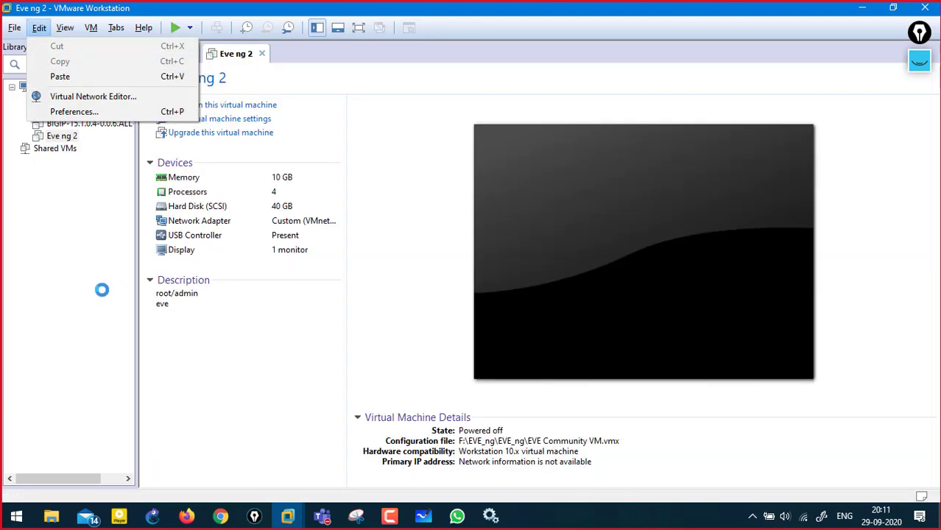
click(115, 290)
click(214, 120)
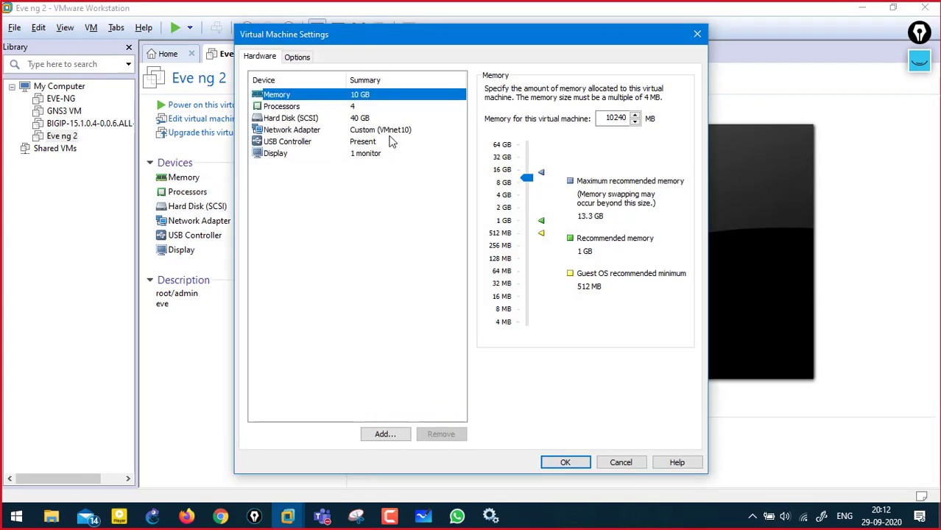
click(359, 108)
click(387, 131)
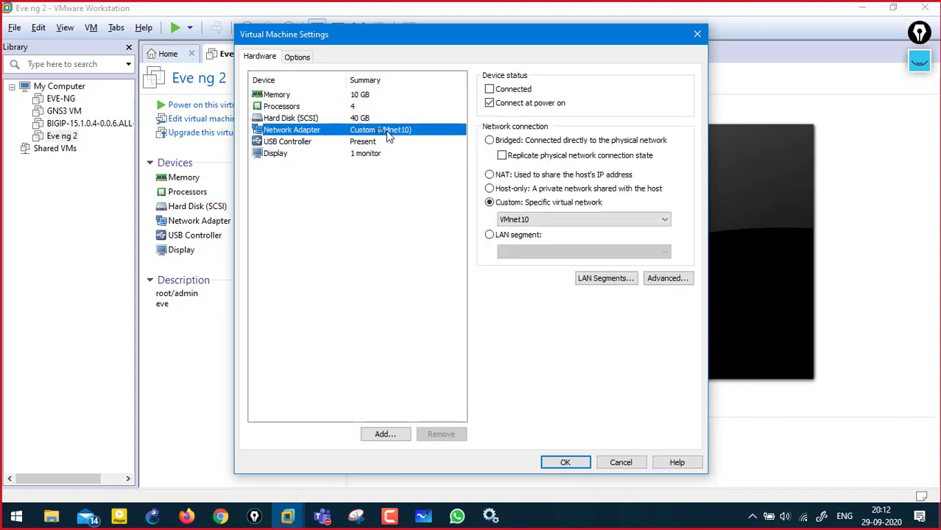
click(541, 219)
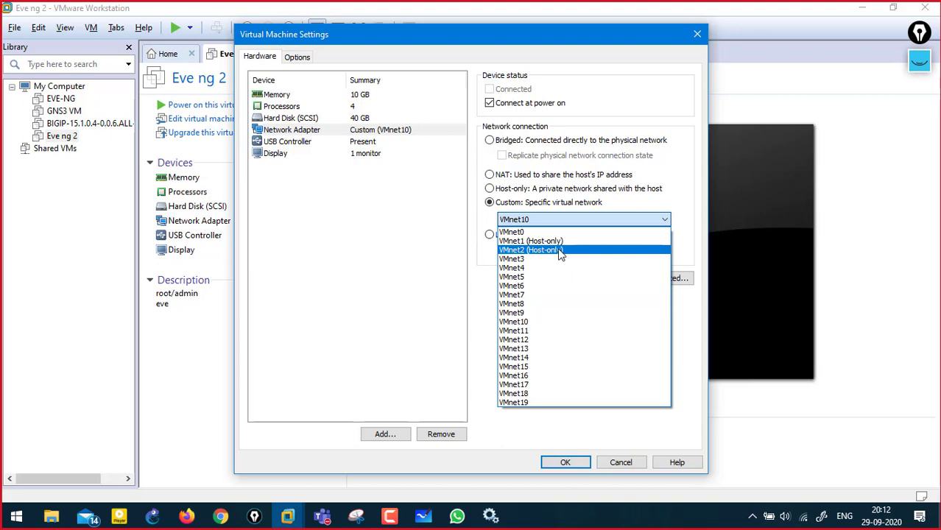
click(519, 234)
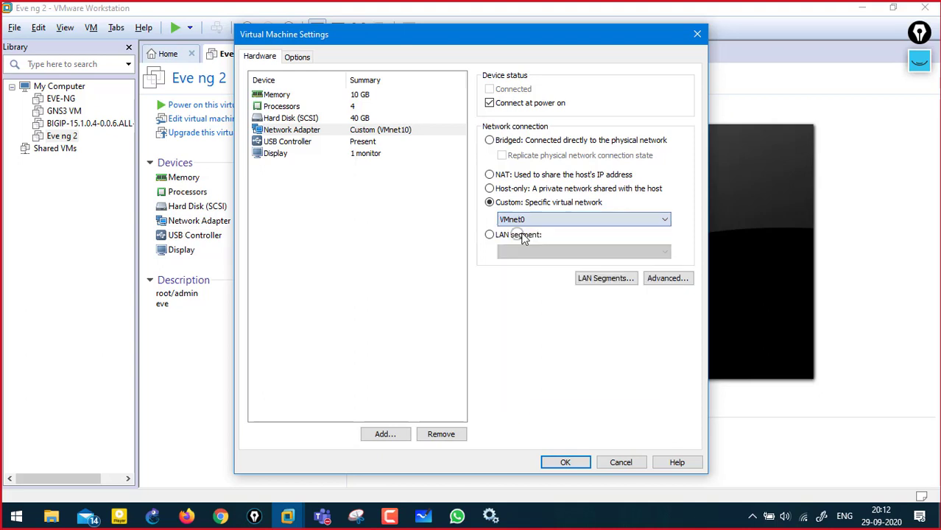
click(491, 142)
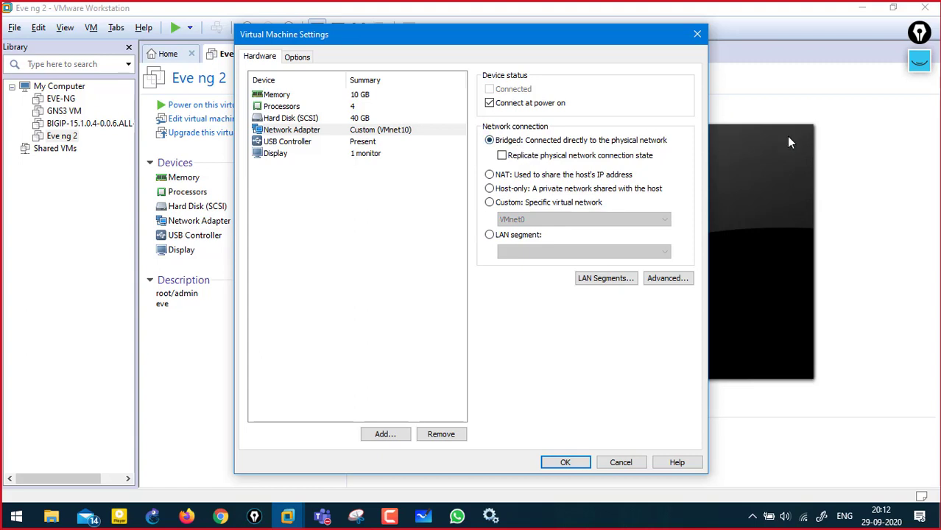
Step: Annotate the Connect at power on and Replicate connection state options, then erase the marks
click(919, 64)
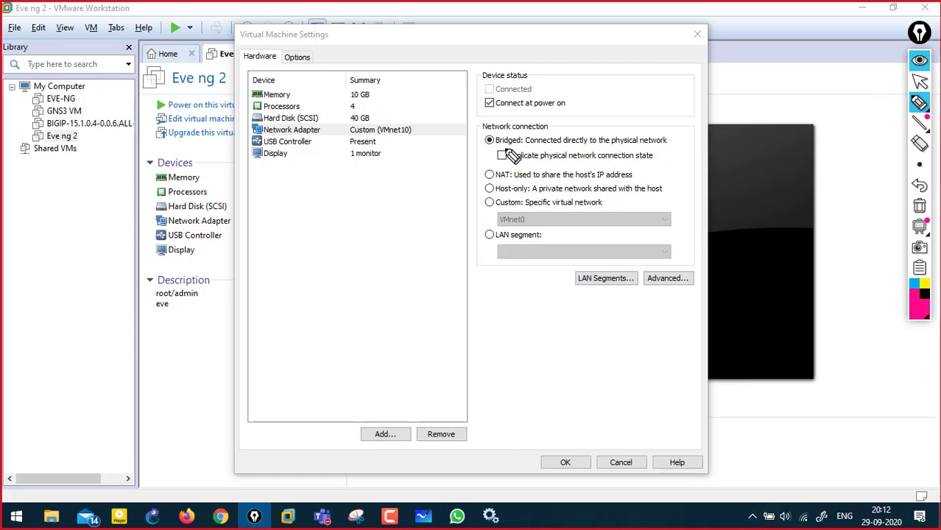
drag(598, 92, 598, 102)
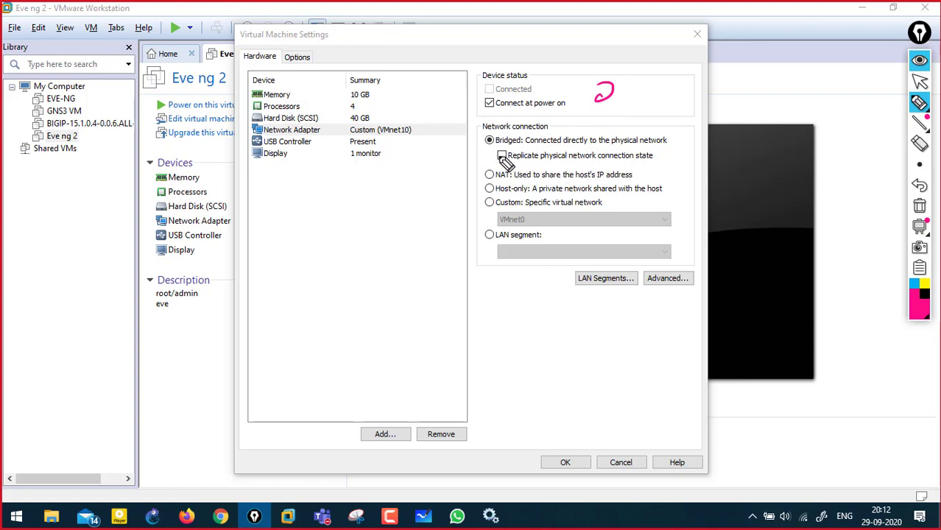
drag(497, 154, 514, 150)
mouse_move(679, 148)
mouse_down()
mouse_move(689, 156)
mouse_move(735, 145)
mouse_up()
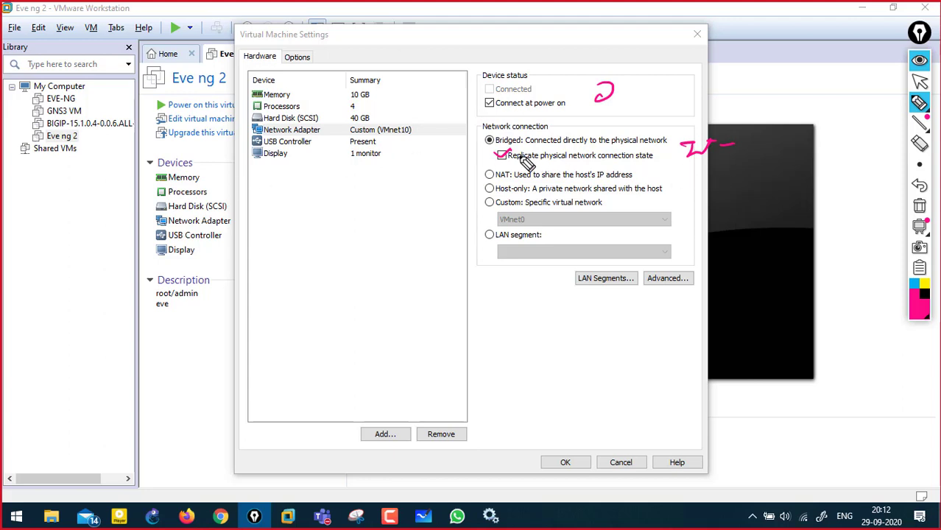
click(918, 205)
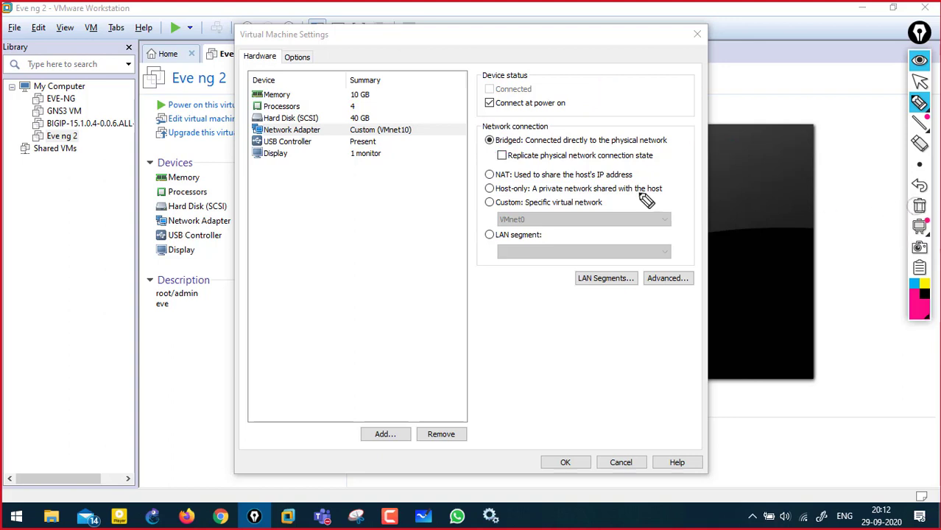
click(918, 62)
Step: Connect the network adapter to Custom VMnet2 (Host-only) and save with OK
click(491, 204)
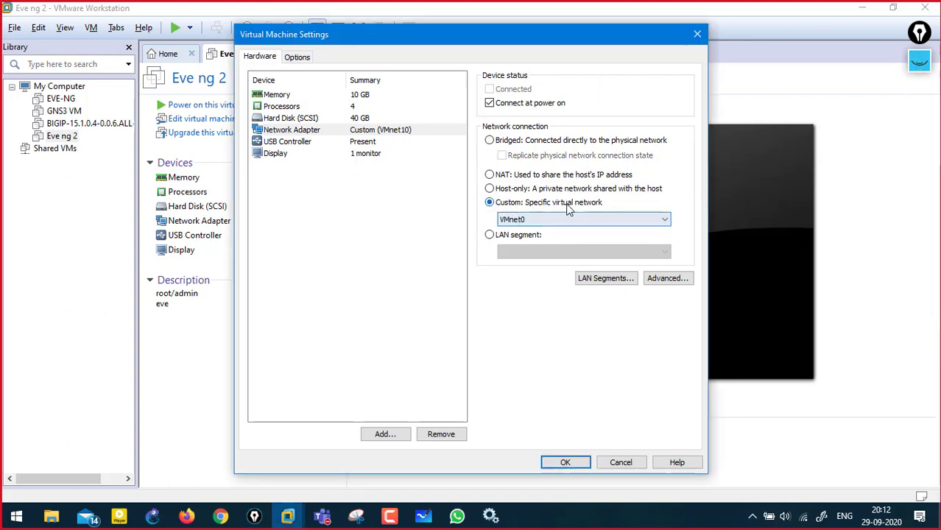
click(561, 219)
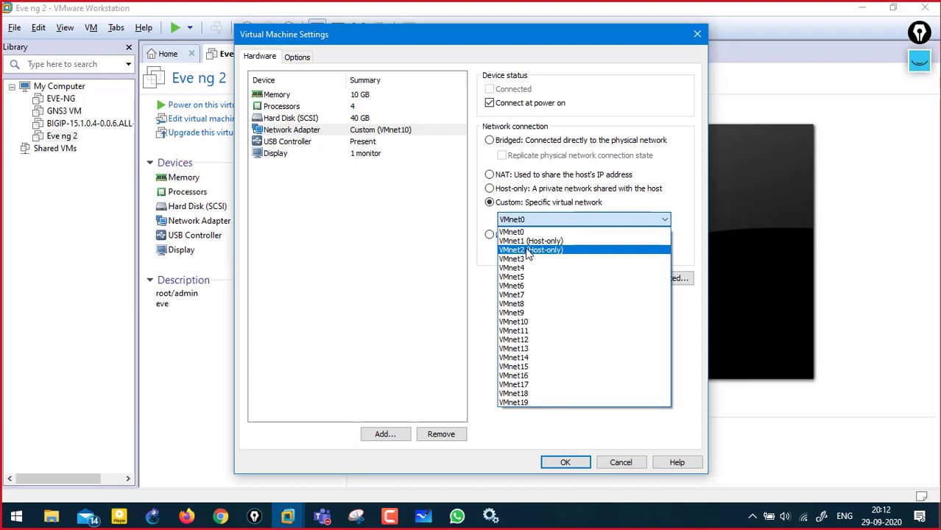
click(530, 251)
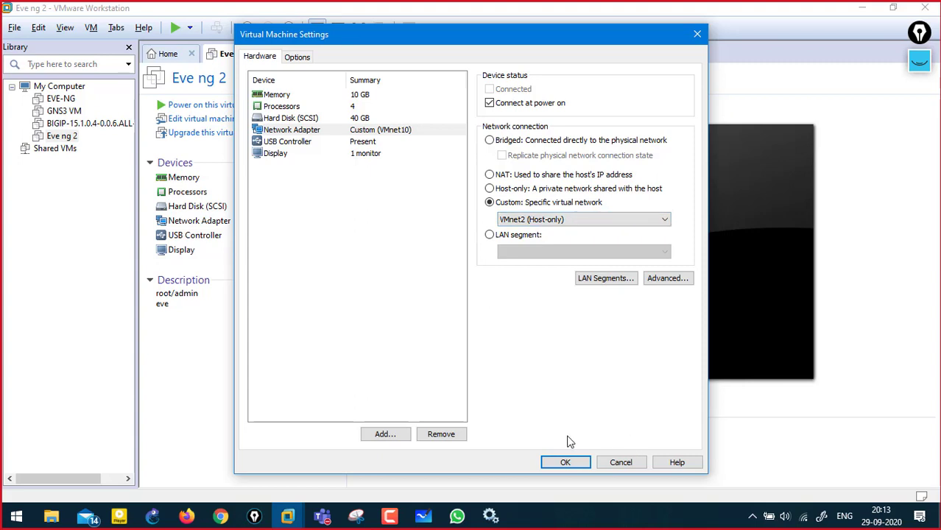
click(564, 462)
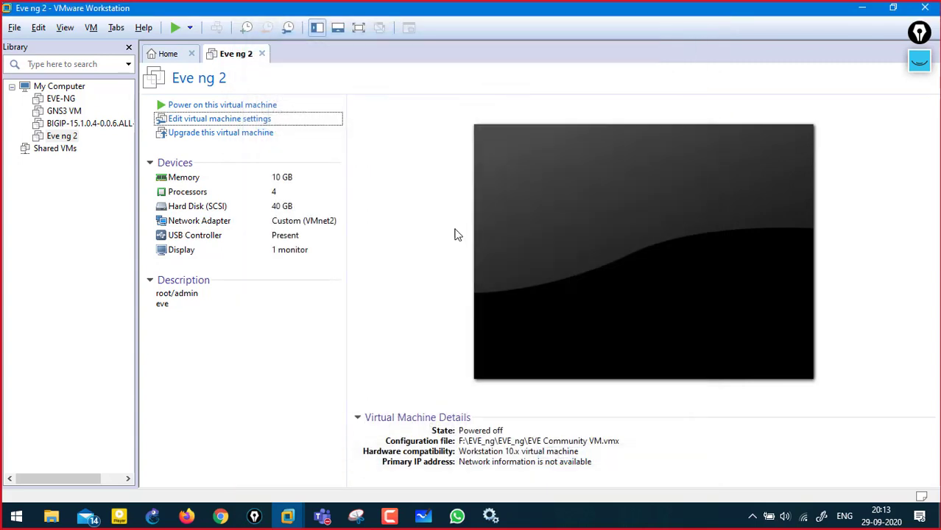
Step: Change Eve ng 2's memory to 12240 MB and power the VM on
double_click(279, 183)
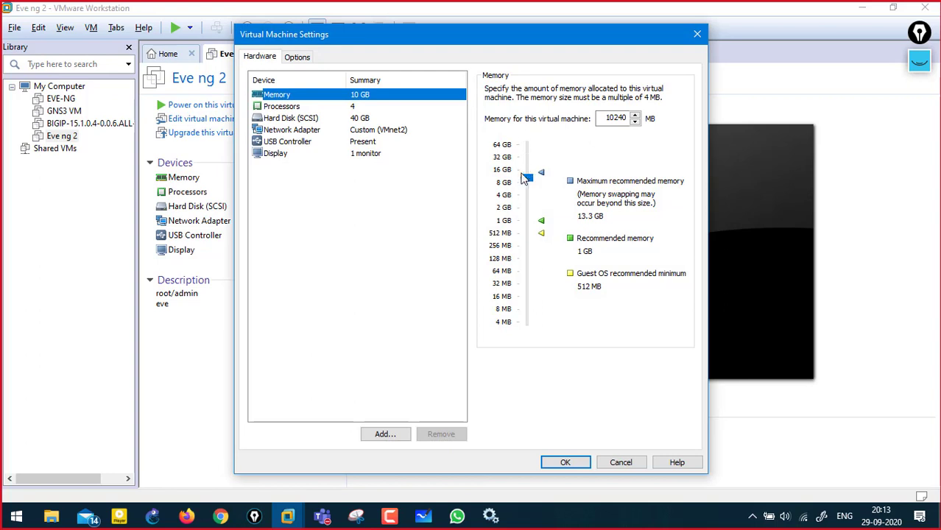
click(615, 117)
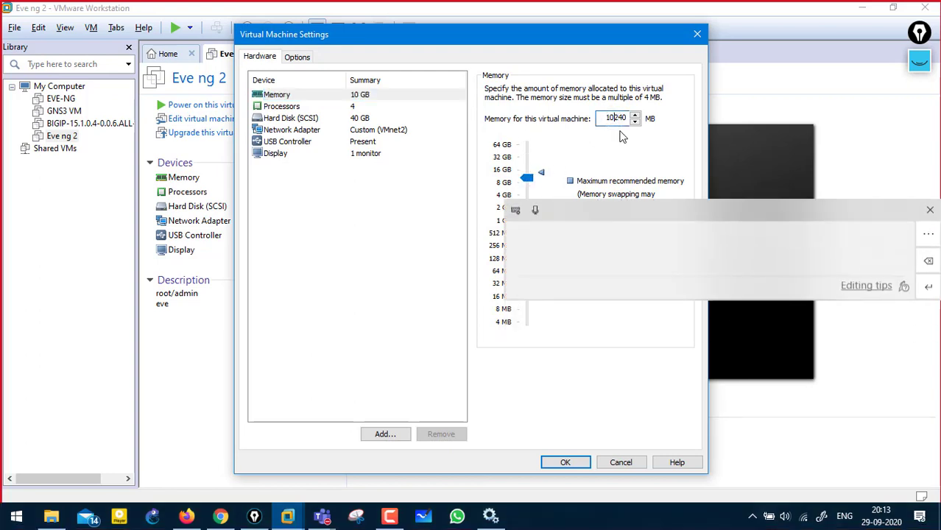
text(2)
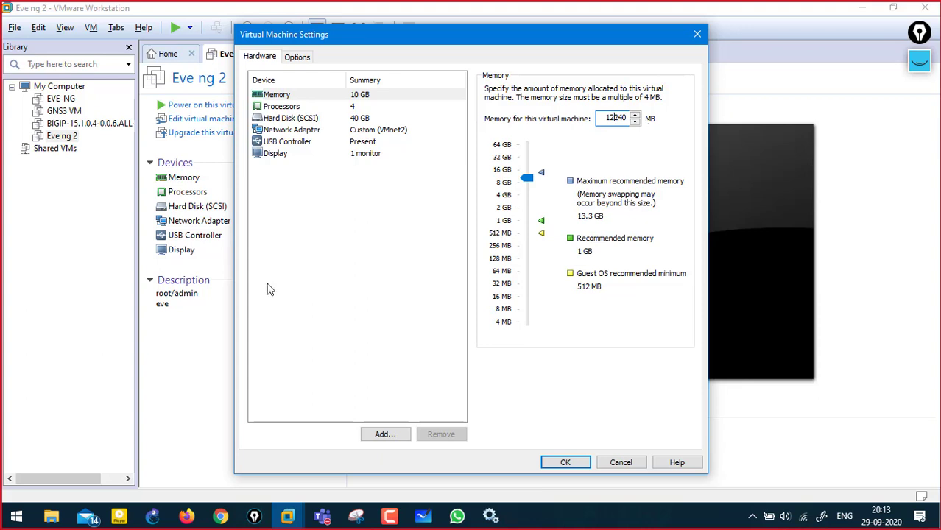
click(565, 461)
click(212, 107)
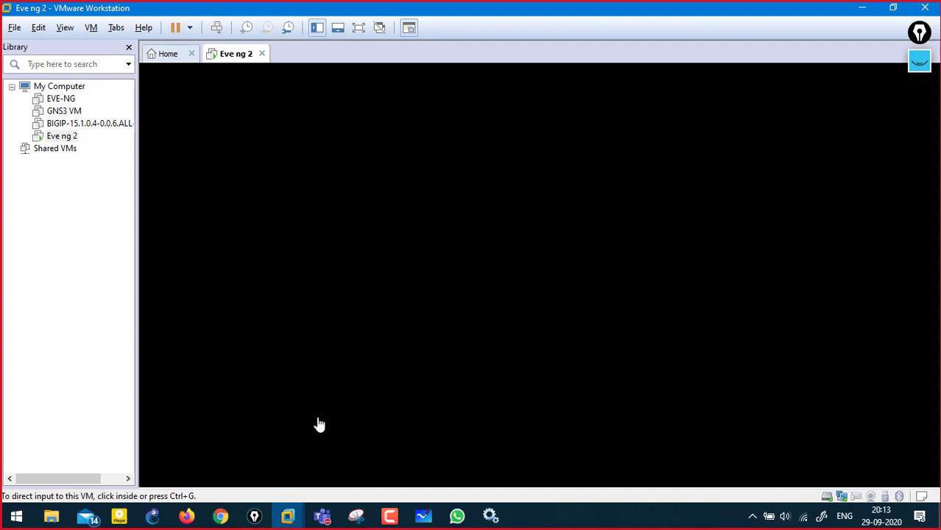
click(390, 516)
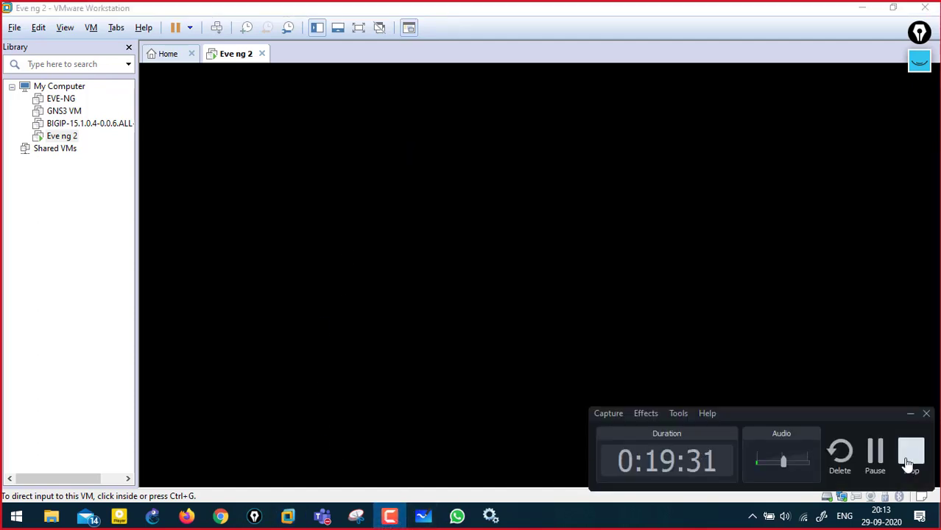
click(875, 450)
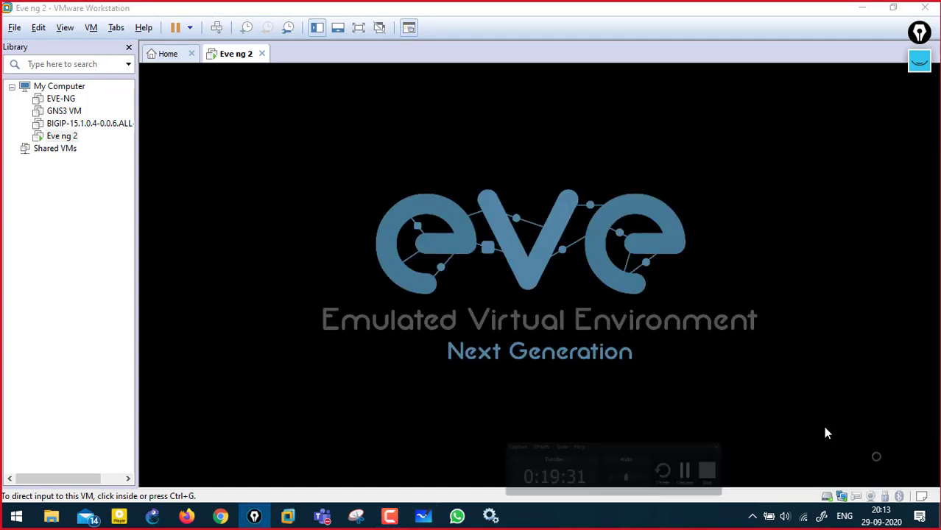
click(37, 29)
click(92, 98)
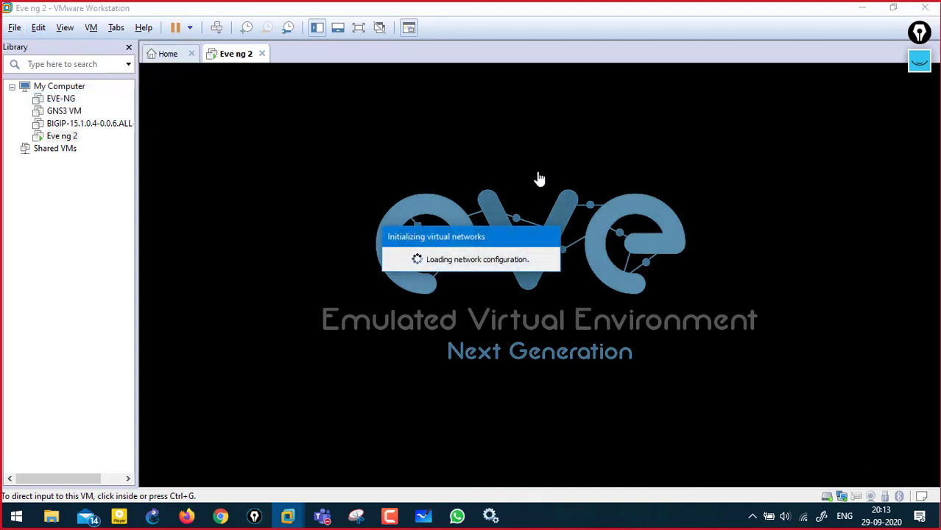
click(919, 65)
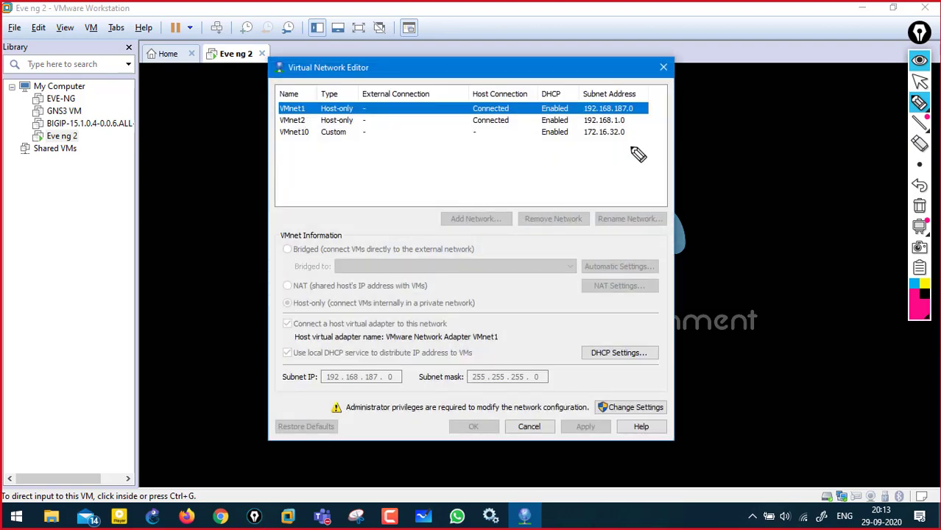
drag(313, 124, 353, 124)
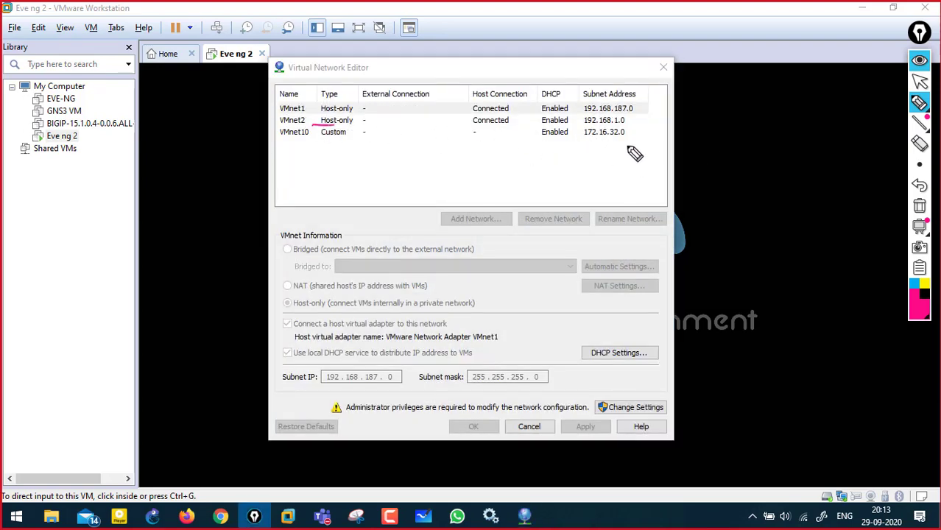
drag(584, 124, 648, 124)
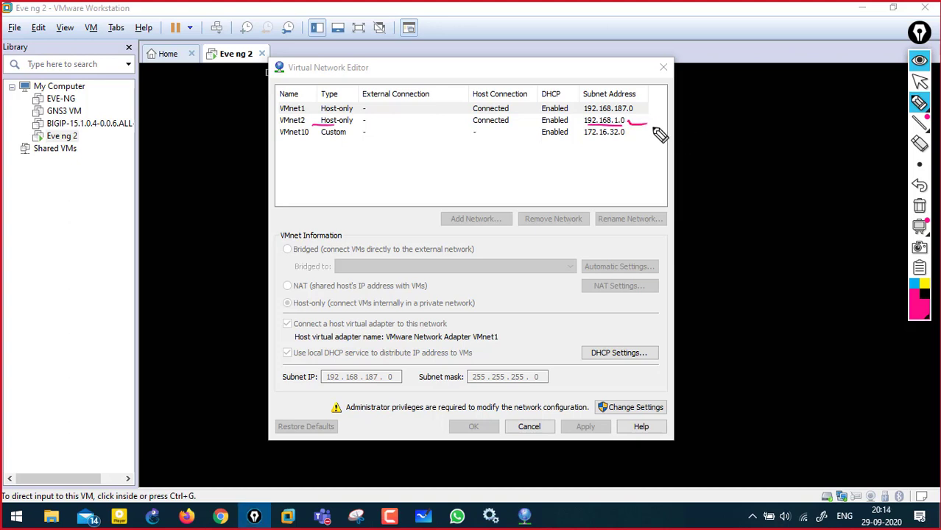
click(919, 206)
click(918, 60)
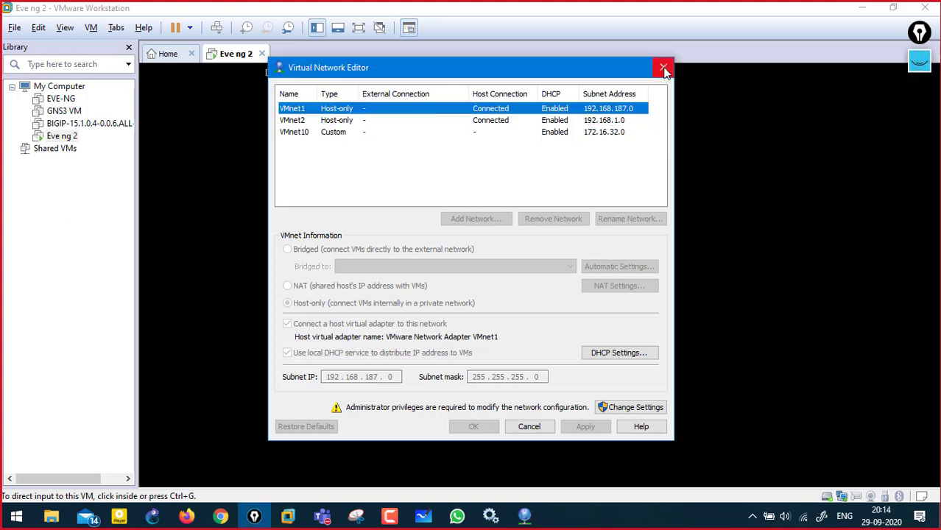
click(663, 67)
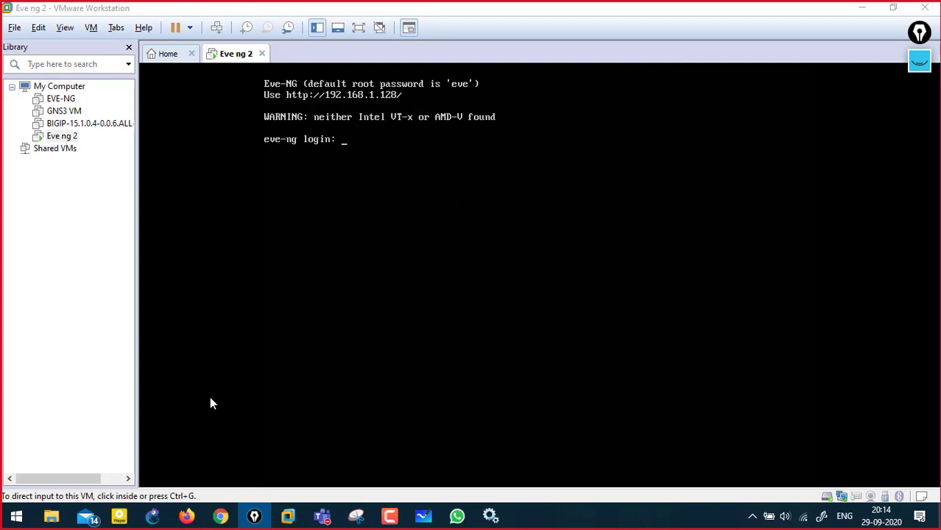
Step: Ping 192.168.1.128 from the Run box, replacing the old IP address
key(super+r)
key(End)
key(shift+Left)
key(shift+Left)
key(shift+Left)
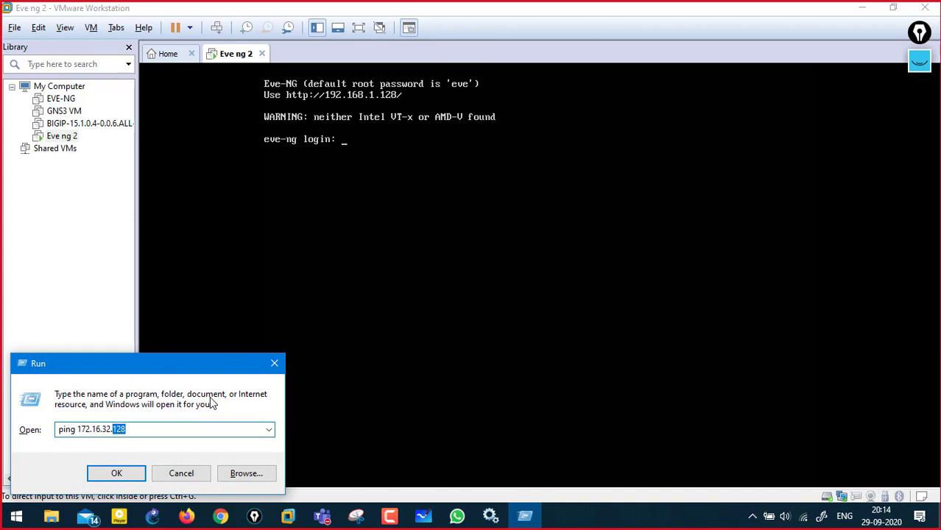
key(shift+Left)
key(shift+Left)
key(shift+Left)
key(shift+Left)
key(shift+Left)
key(shift+Left)
key(shift+Left)
key(shift+Left)
key(shift+Left)
key(shift+Left)
text(19)
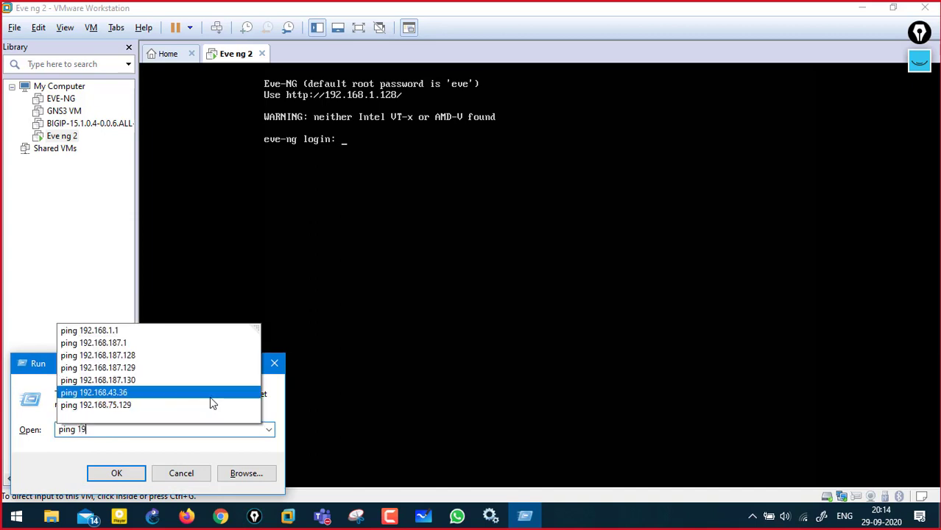
text(2.168.1.128)
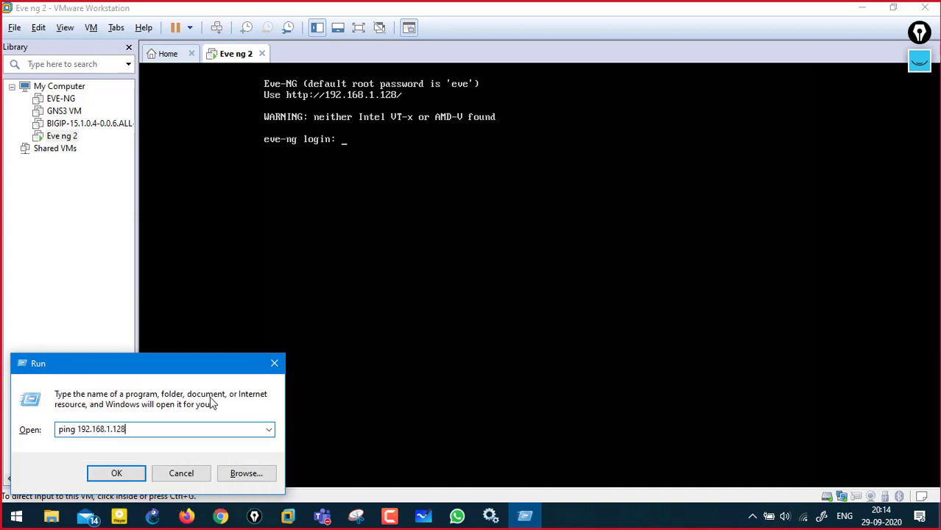
key(Return)
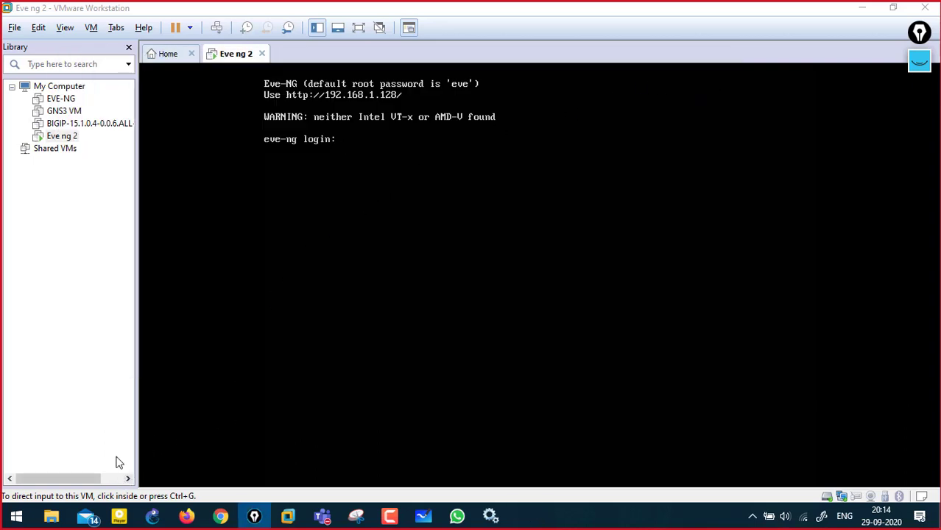
Step: Log in to the Eve ng 2 console as root, then minimize VMware Workstation
click(427, 330)
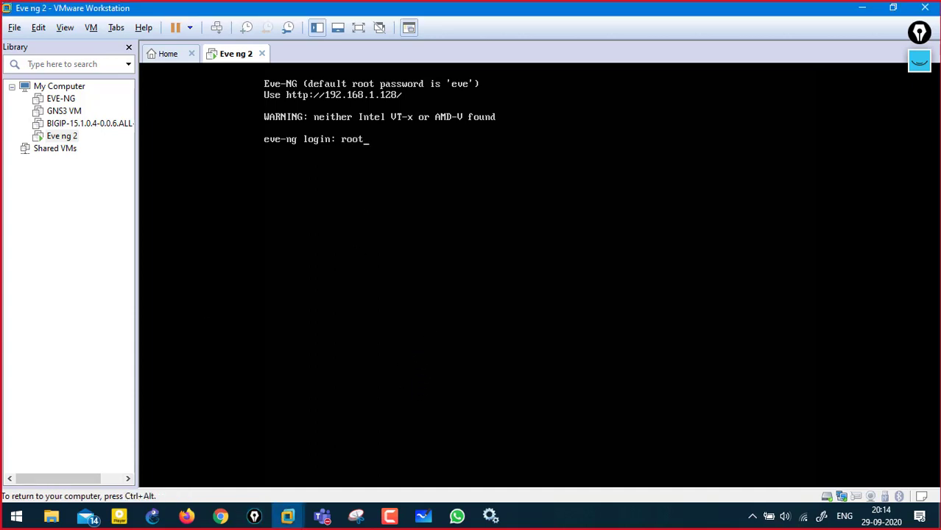
text(root)
key(Return)
key(Return)
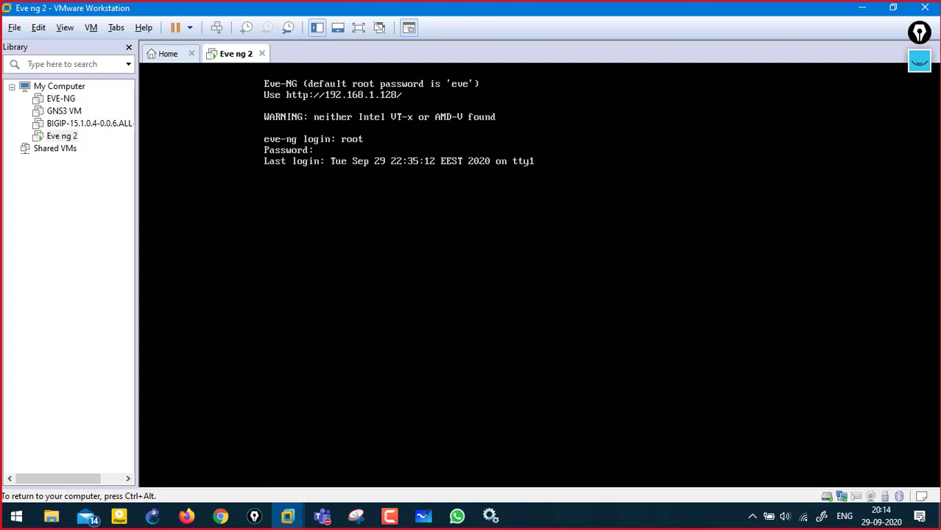
key(Return)
key(Return)
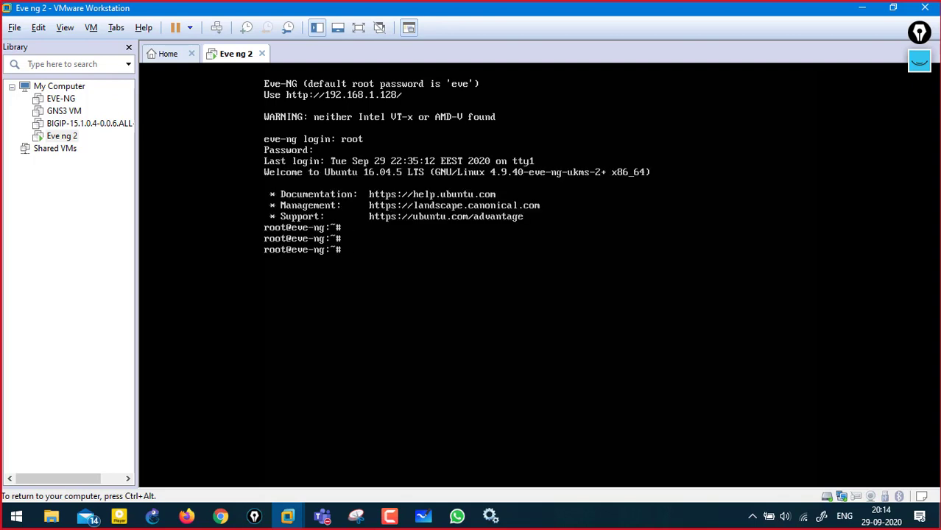
key(ctrl+alt)
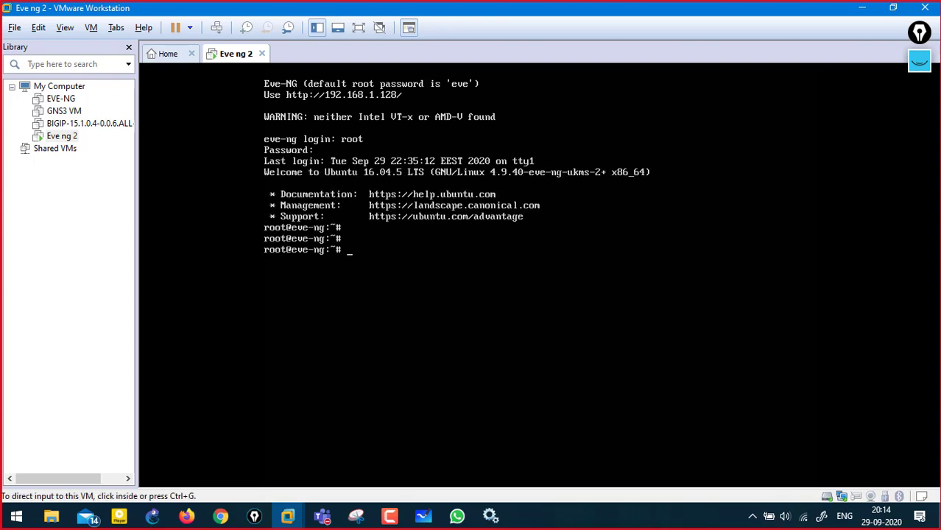
click(865, 8)
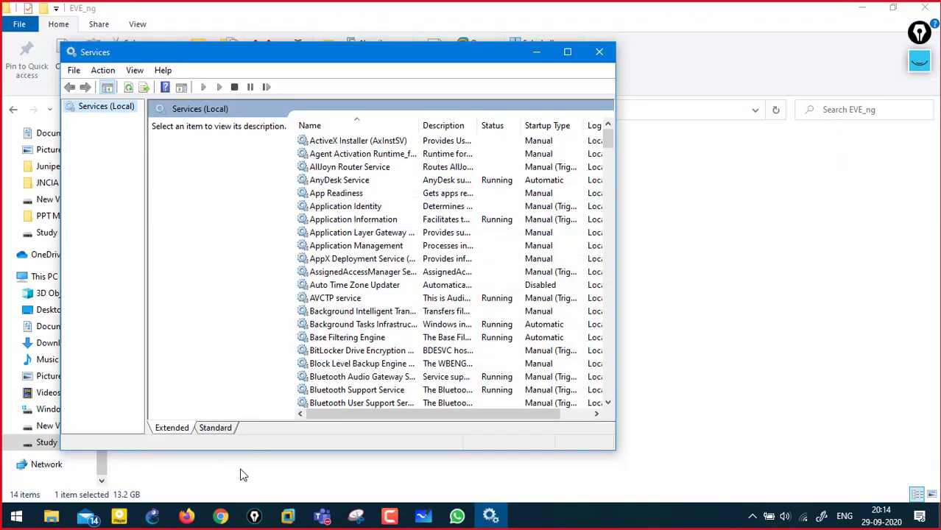
Step: In Firefox's address bar, replace the old IP ending so it reads 192.168.1.128
click(187, 516)
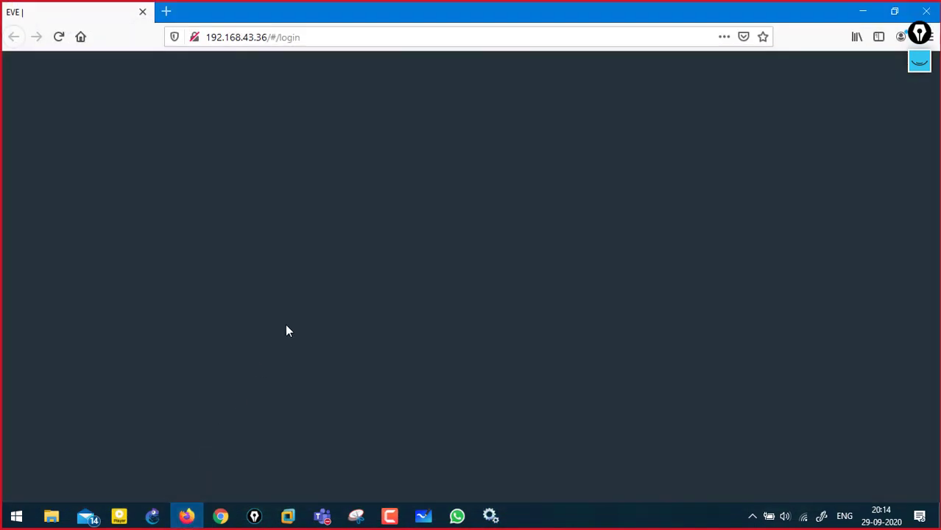
click(249, 35)
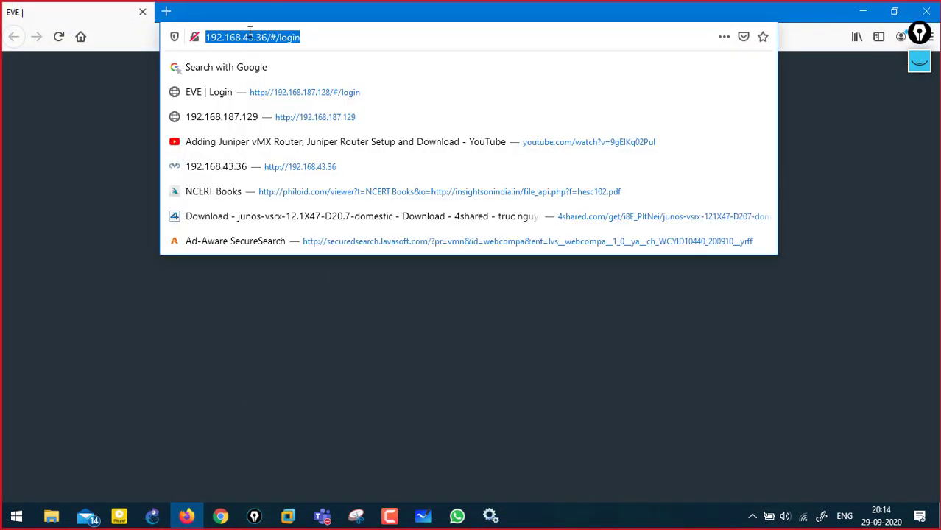
key(Right)
key(ctrl+shift+Left)
key(ctrl+shift+Left)
key(ctrl+shift+Left)
text(1.)
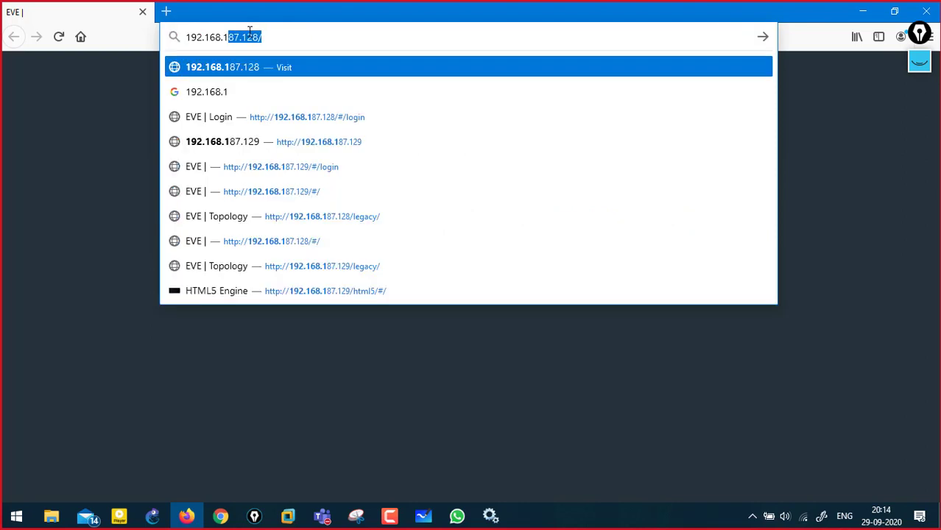
text(128)
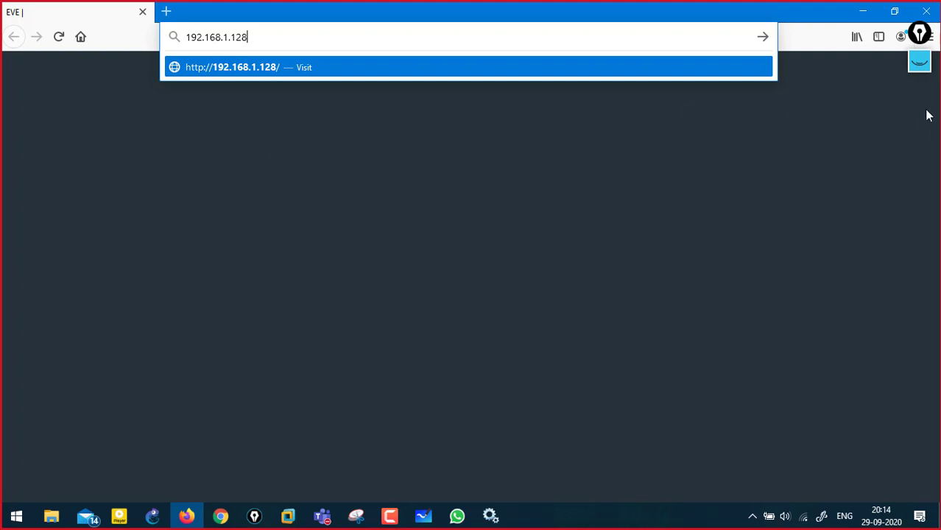
click(920, 62)
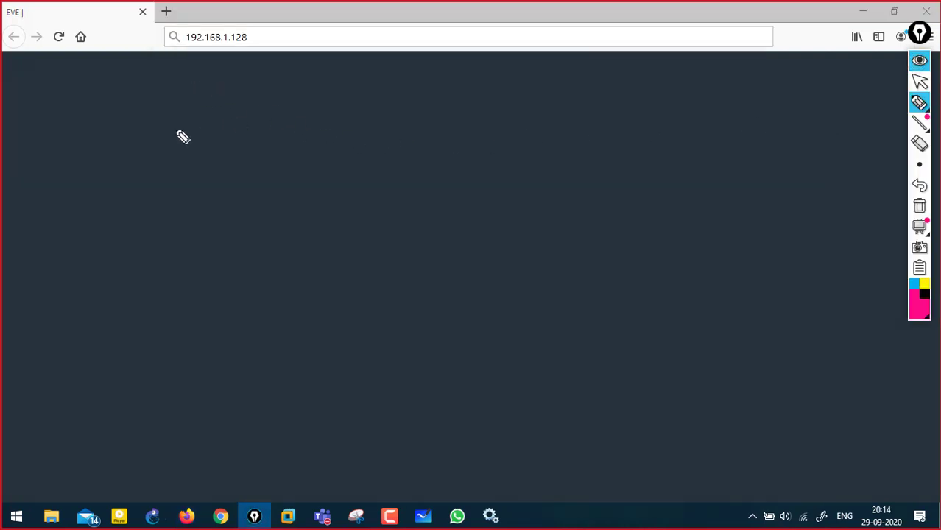
mouse_move(150, 138)
mouse_down()
mouse_move(156, 150)
mouse_move(189, 143)
mouse_move(237, 117)
mouse_move(260, 84)
mouse_move(288, 94)
mouse_move(402, 36)
mouse_up()
drag(437, 30, 446, 30)
mouse_move(920, 226)
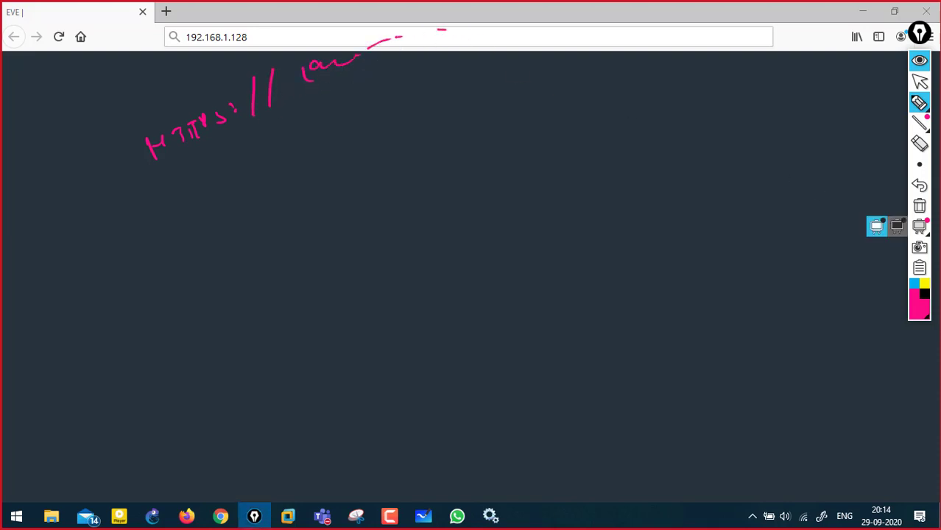
click(927, 209)
click(919, 60)
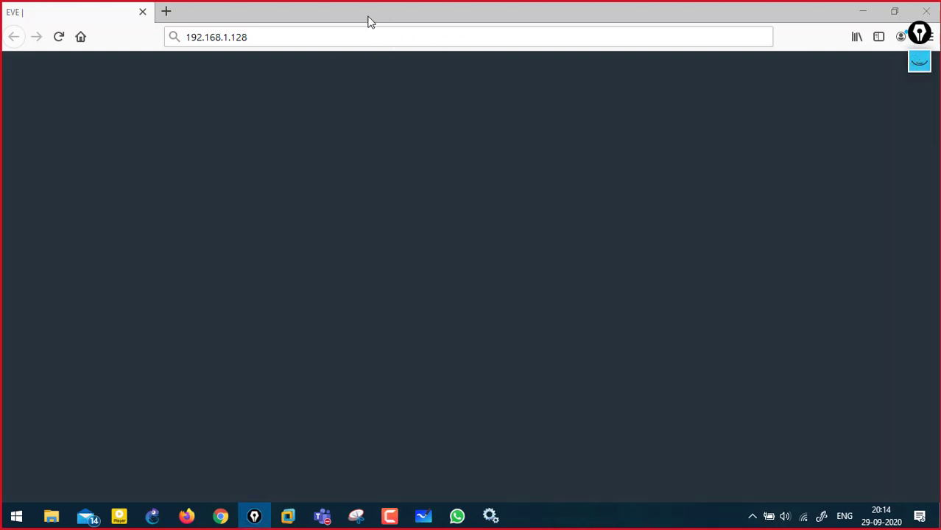
click(330, 36)
key(Return)
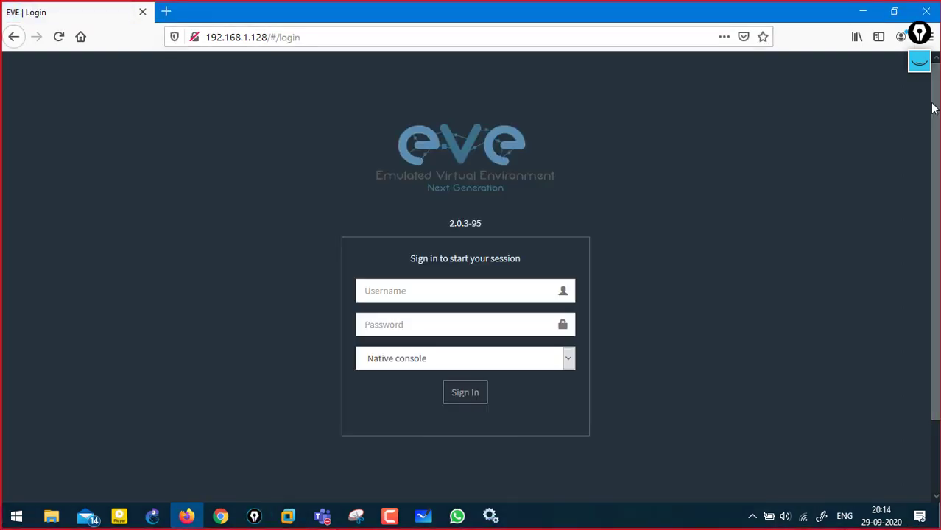
Step: Mark up the EVE logo, version, login fields and console option with the pen, then erase
click(919, 60)
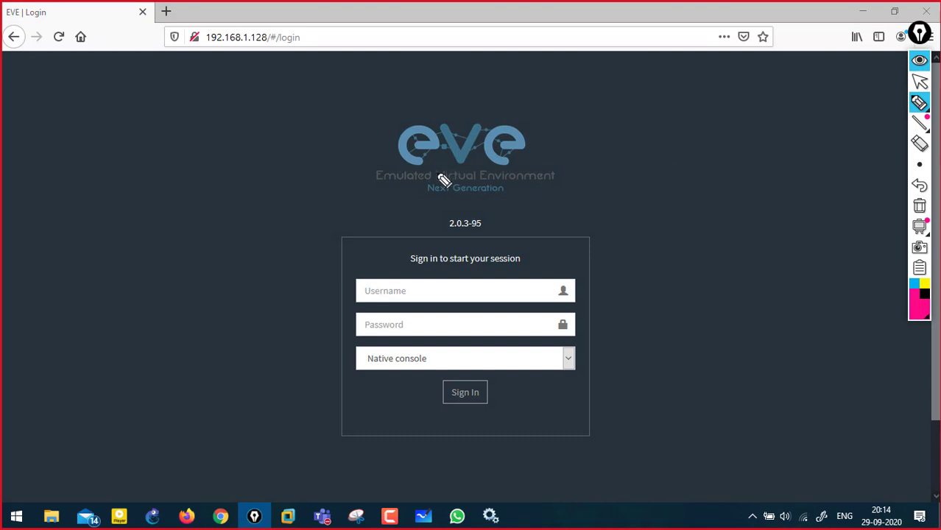
drag(534, 168, 595, 154)
drag(505, 209, 528, 198)
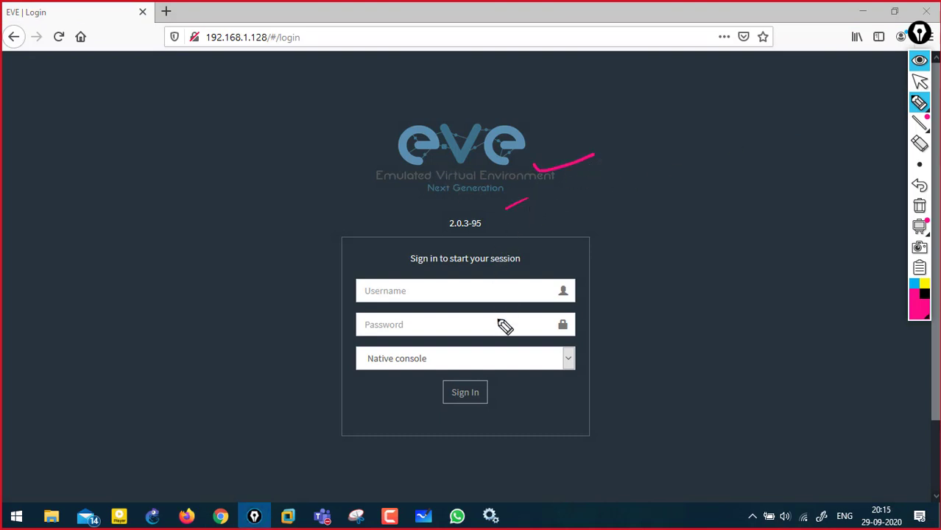
click(407, 295)
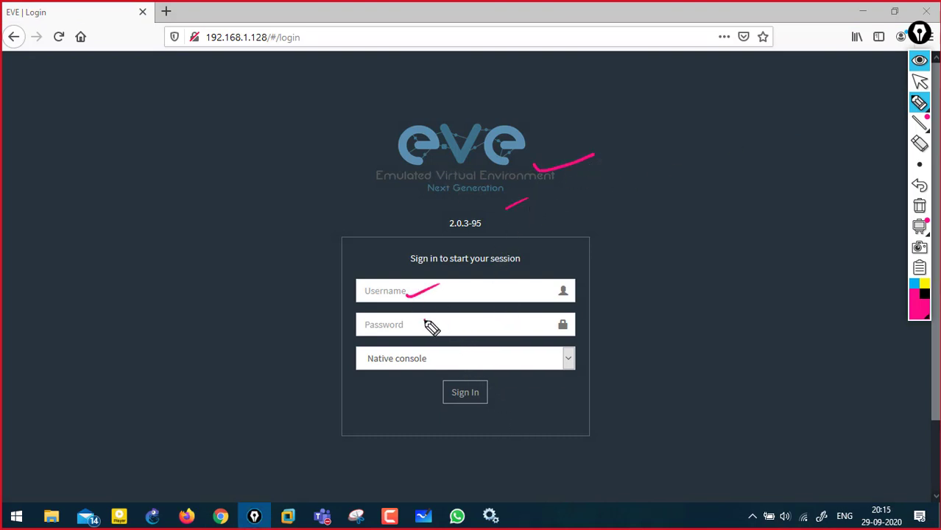
drag(424, 321, 474, 298)
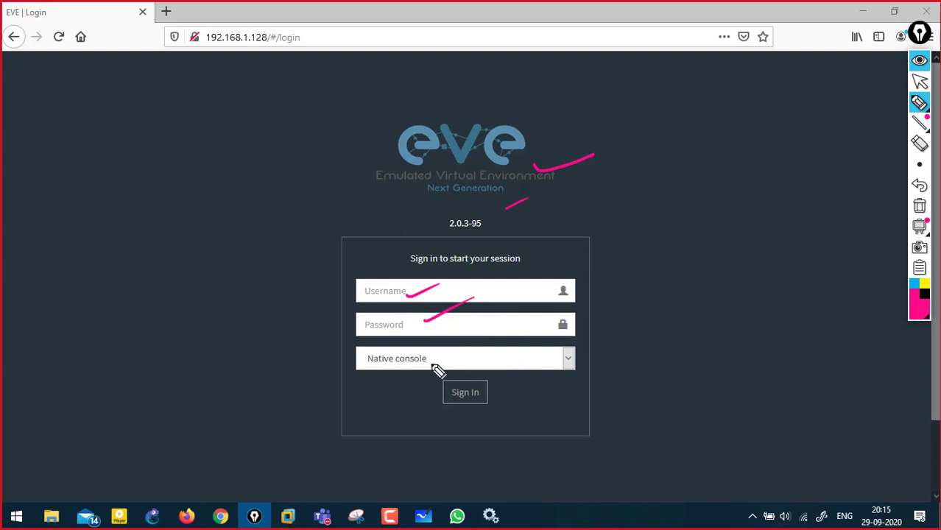
drag(427, 365, 457, 352)
mouse_move(653, 272)
mouse_down()
mouse_move(673, 278)
mouse_move(750, 262)
mouse_up()
click(919, 206)
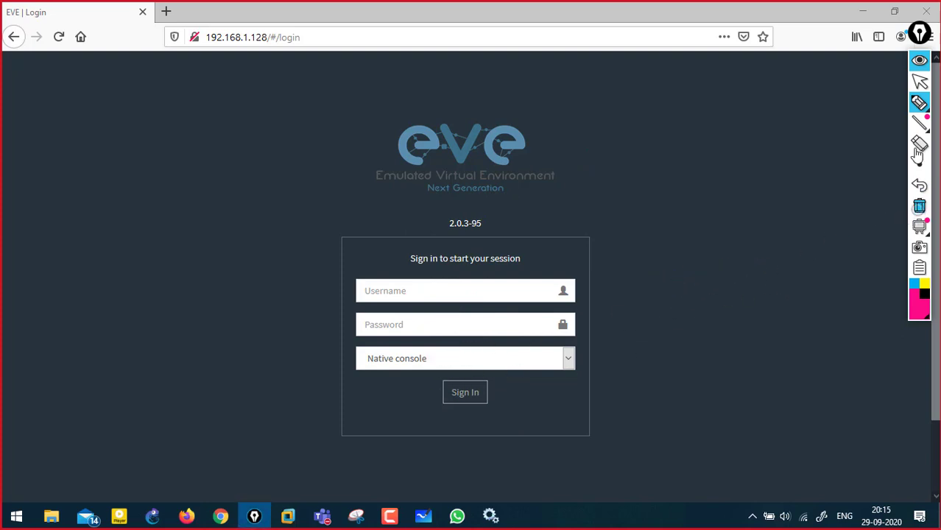
click(919, 60)
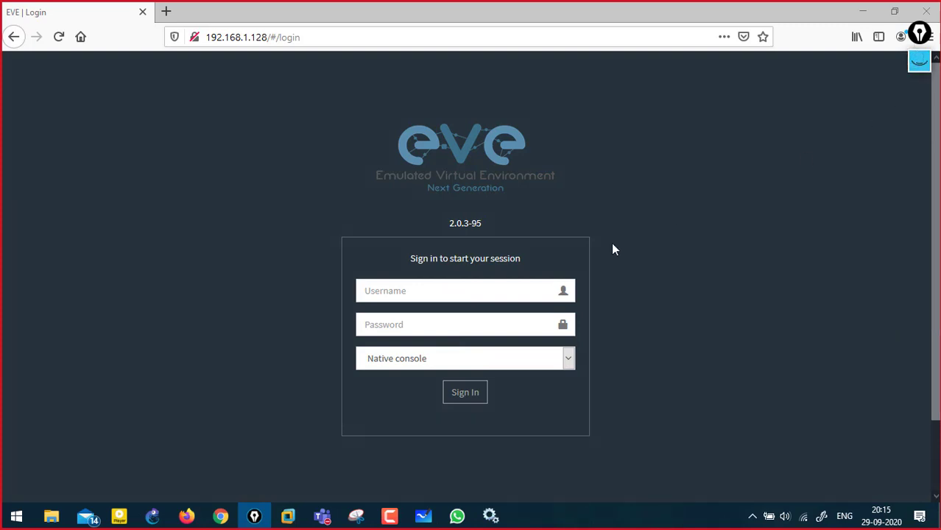
Step: Review the console type choices and handwrite a note listing access tools such as PUTTY
click(563, 359)
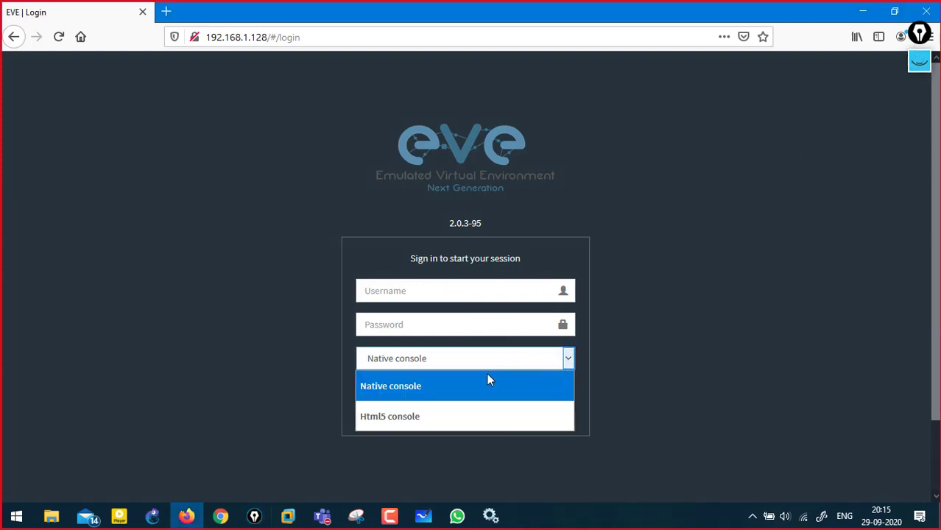
click(719, 232)
click(919, 60)
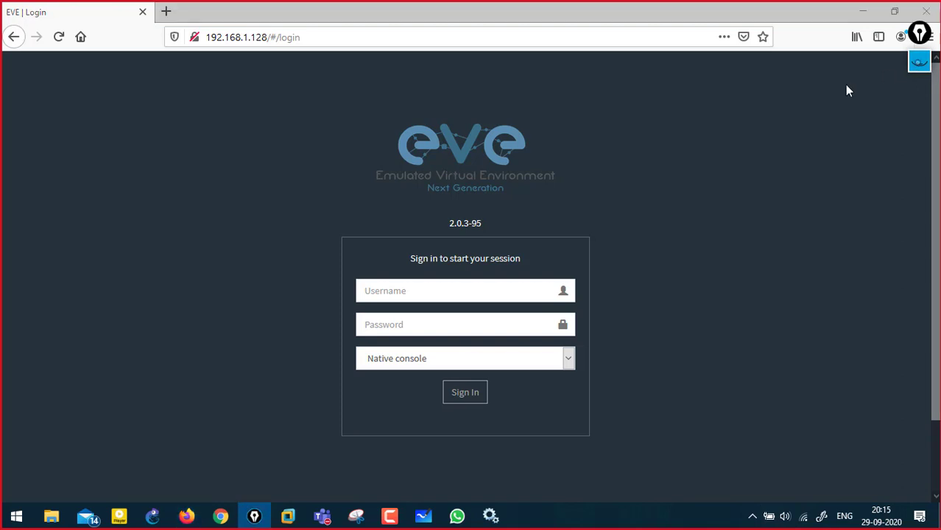
mouse_move(225, 159)
mouse_down()
mouse_move(225, 145)
mouse_move(248, 164)
mouse_move(281, 126)
mouse_up()
mouse_move(270, 124)
mouse_down()
mouse_move(277, 134)
mouse_move(430, 53)
mouse_move(439, 76)
mouse_up()
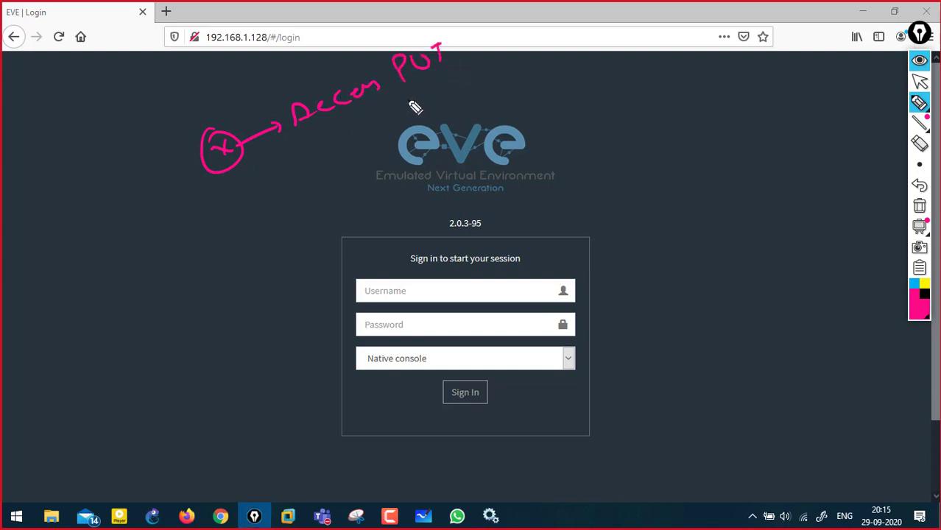
mouse_move(447, 46)
mouse_down()
mouse_move(458, 37)
mouse_move(481, 55)
mouse_up()
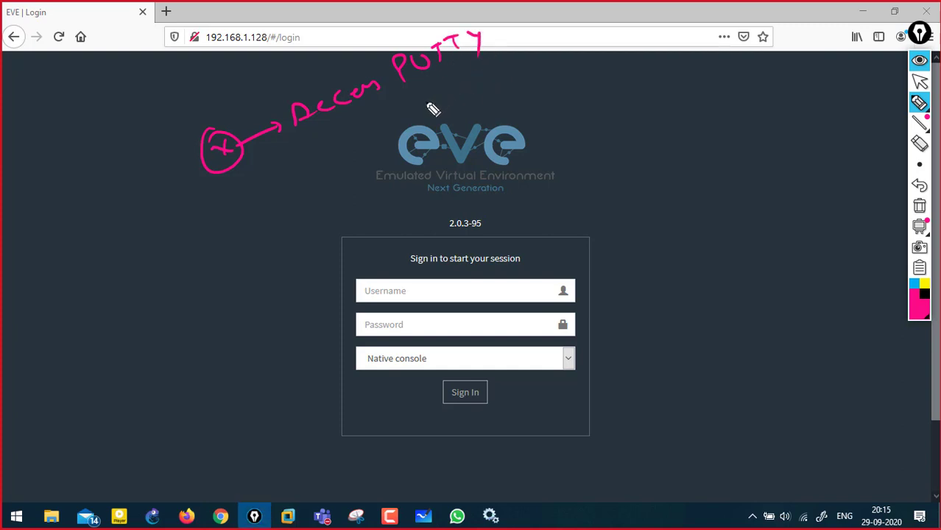
mouse_move(422, 103)
mouse_down()
mouse_move(479, 88)
mouse_move(518, 53)
mouse_up()
mouse_move(434, 109)
mouse_down()
mouse_move(495, 96)
mouse_move(485, 105)
mouse_up()
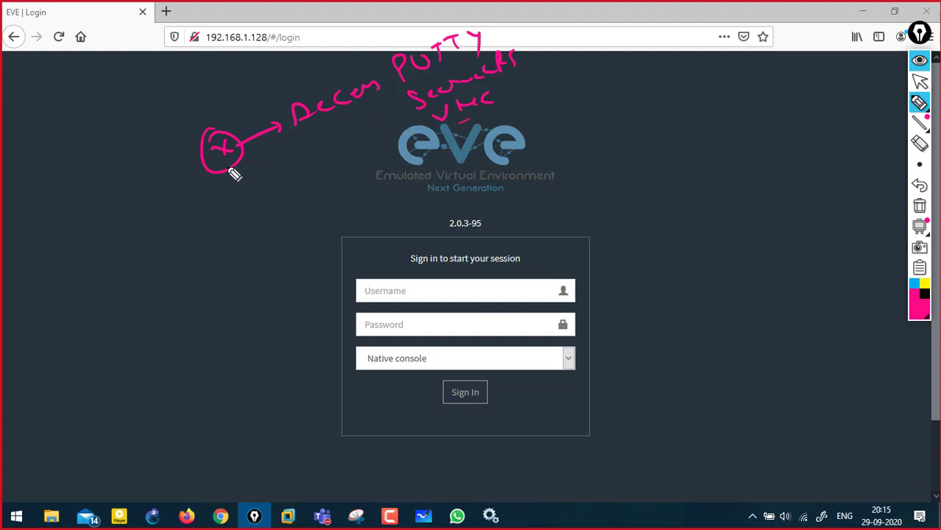
mouse_move(258, 159)
mouse_down()
mouse_move(267, 177)
mouse_move(277, 161)
mouse_up()
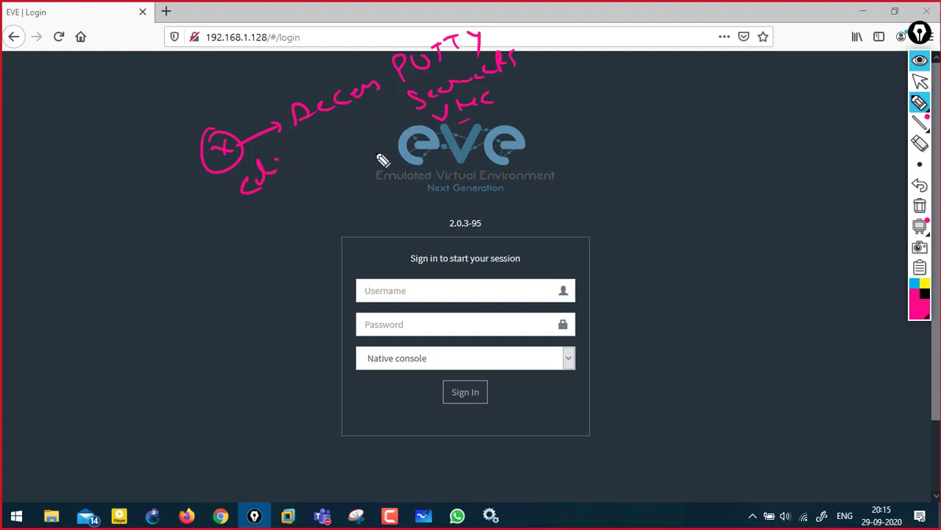
click(919, 61)
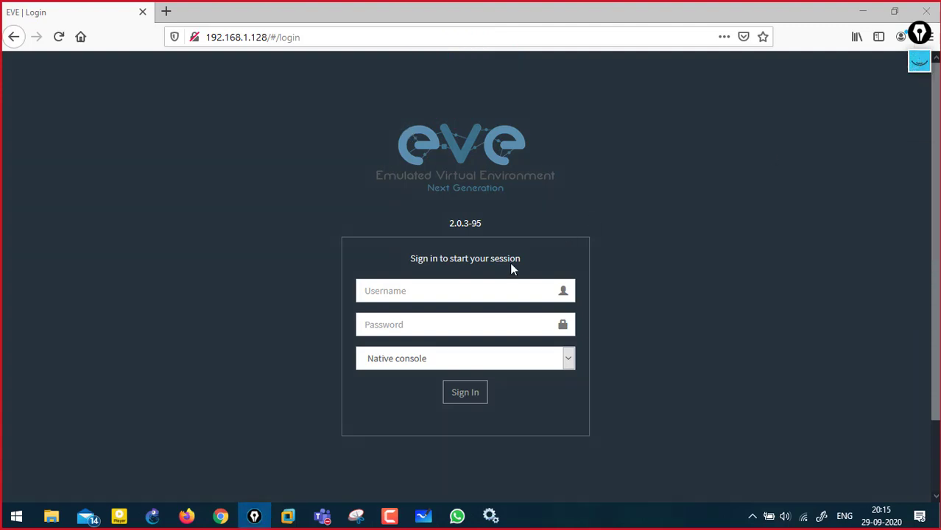
Step: Choose Html5 console as the console type, then open and close two extra Firefox tabs
click(417, 364)
click(391, 417)
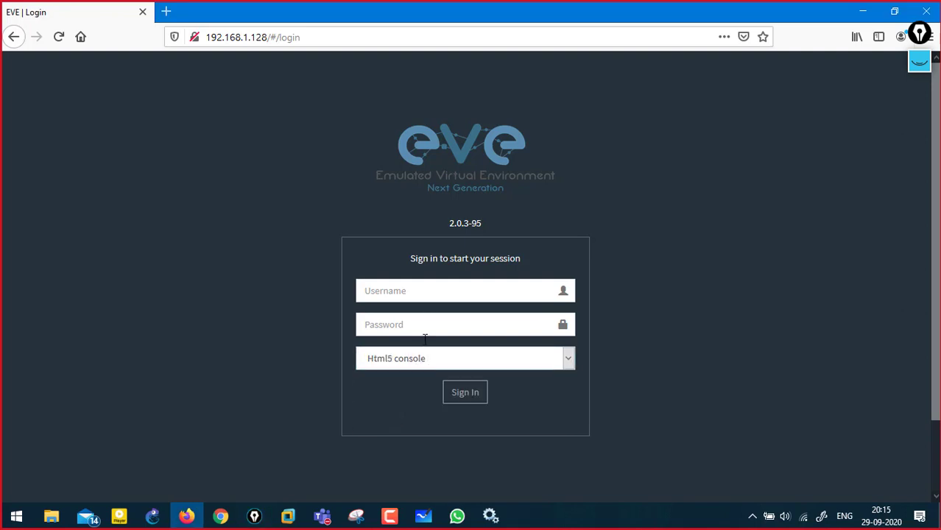
click(919, 60)
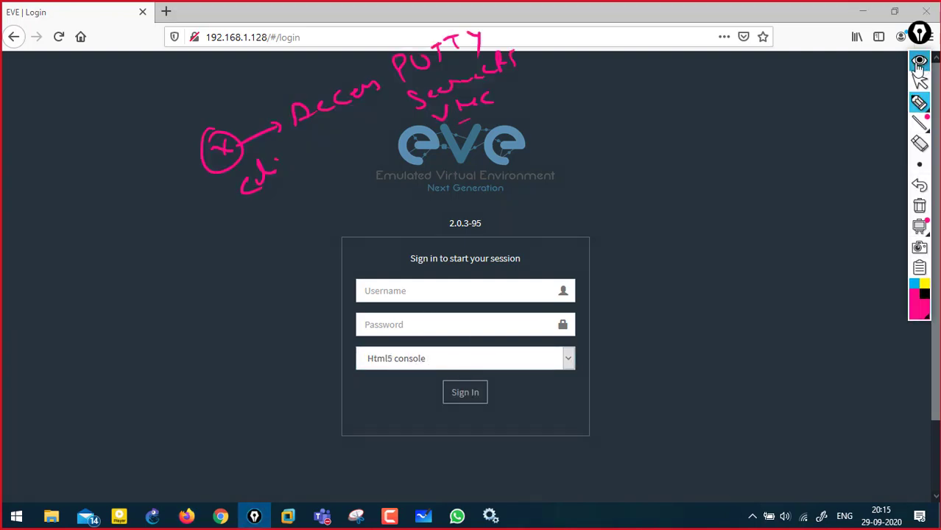
click(919, 61)
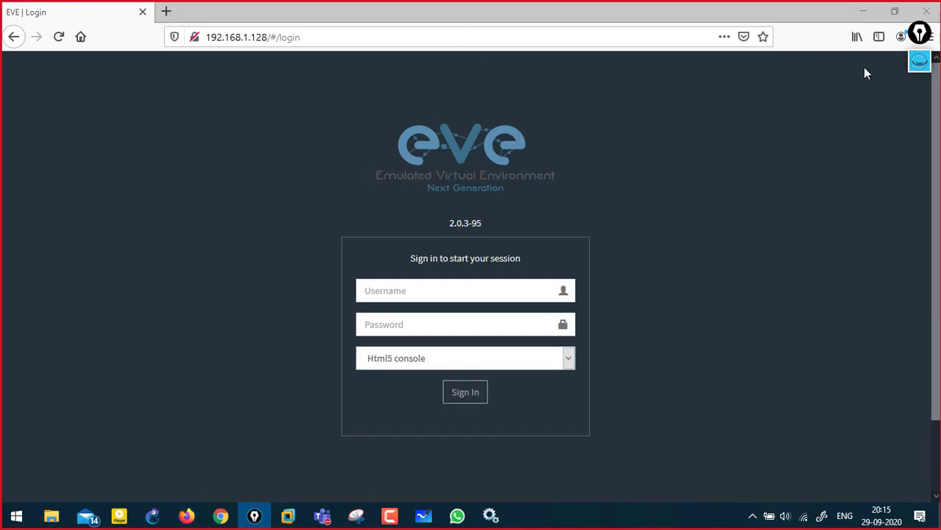
click(165, 12)
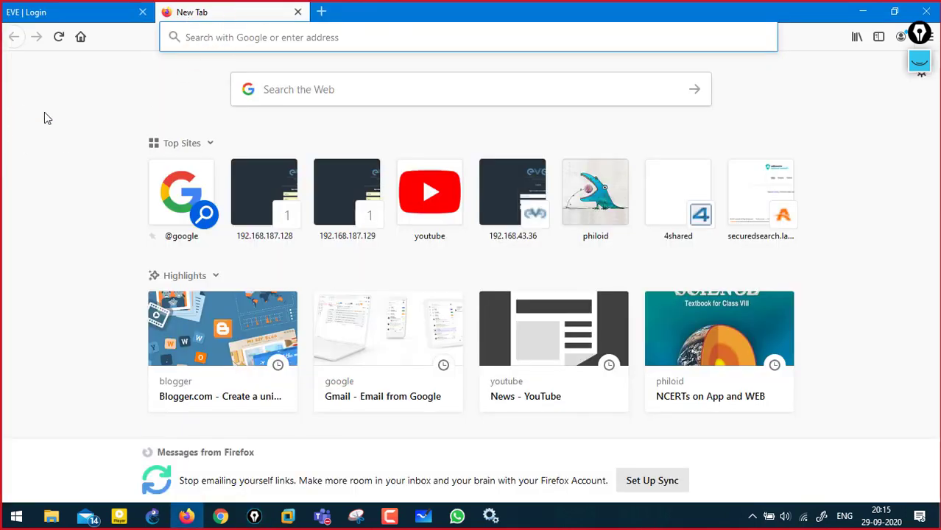
click(321, 12)
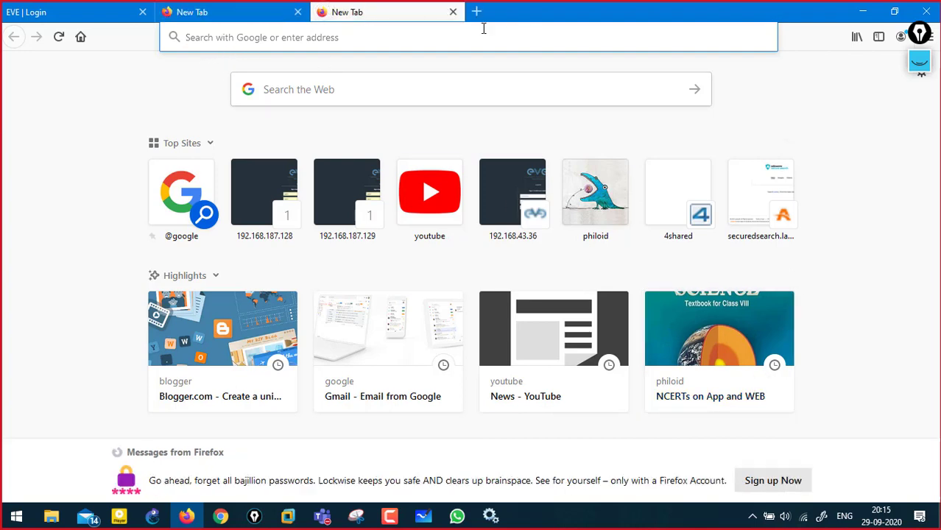
click(298, 13)
click(298, 13)
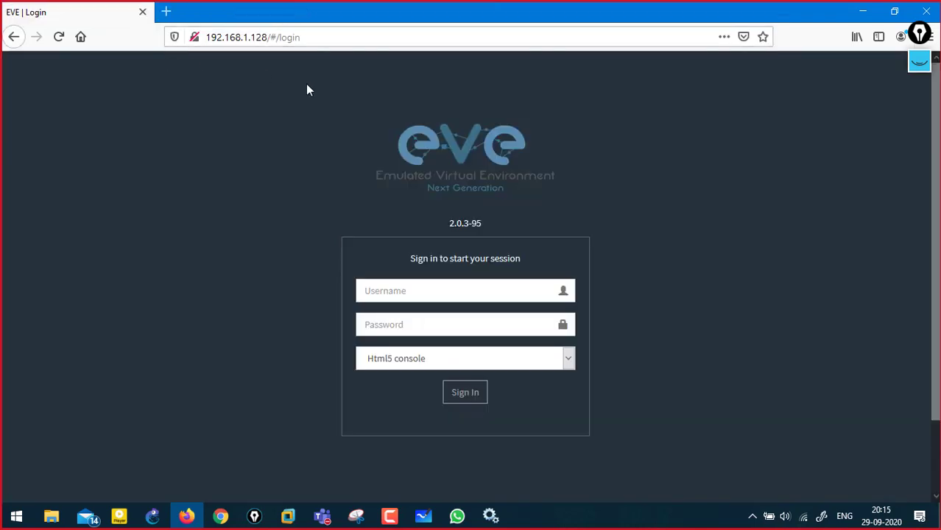
Step: Pick Native console and sign in as admin with the account password
click(436, 362)
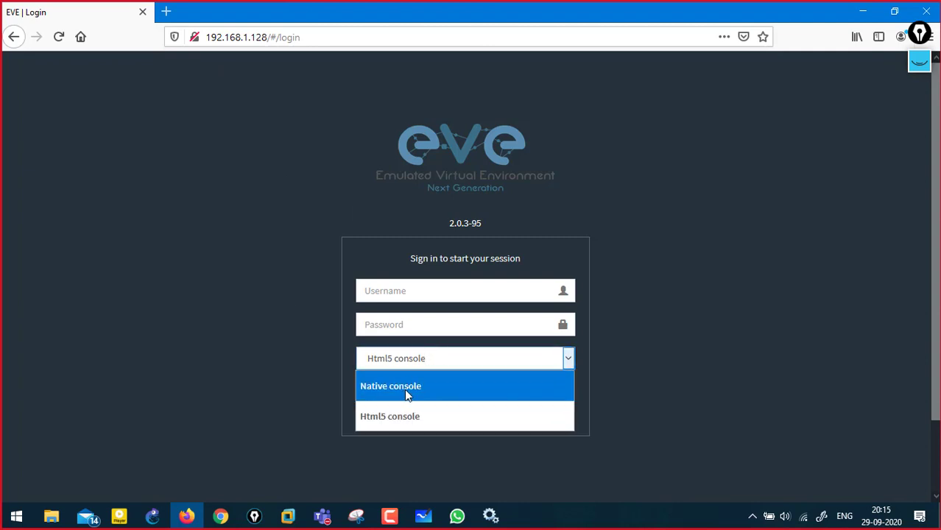
click(406, 390)
click(424, 288)
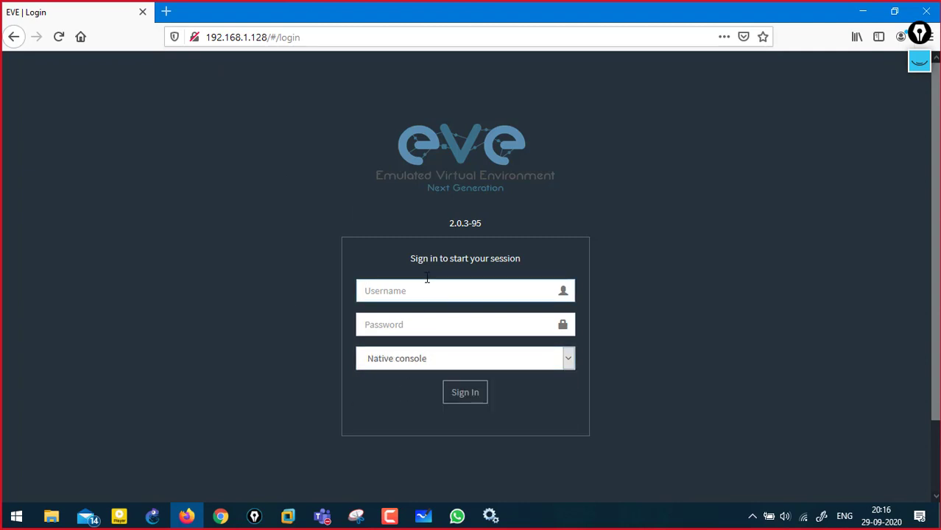
key(Tab)
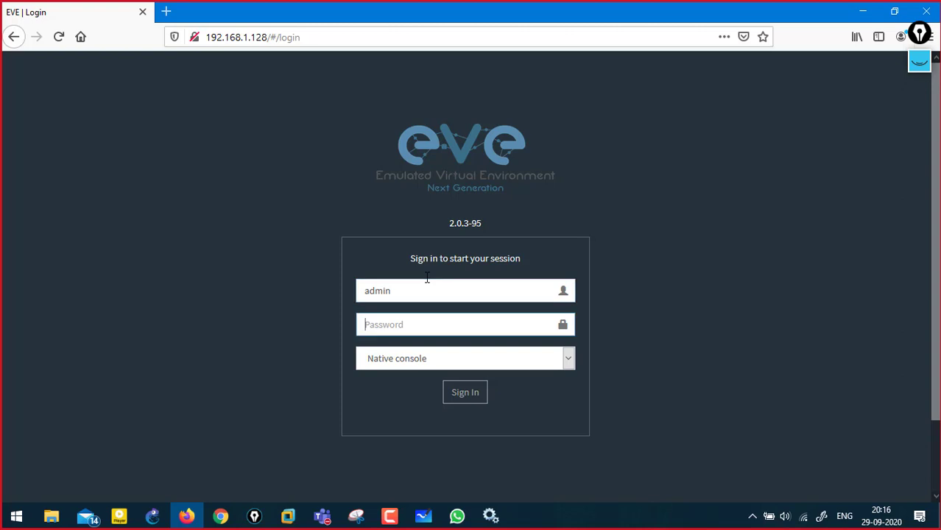
text(e)
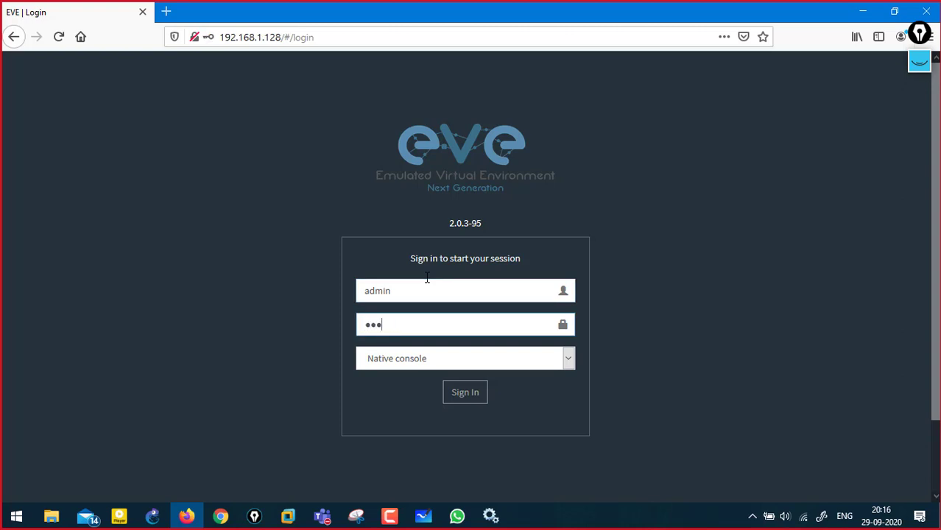
text(ve)
key(Return)
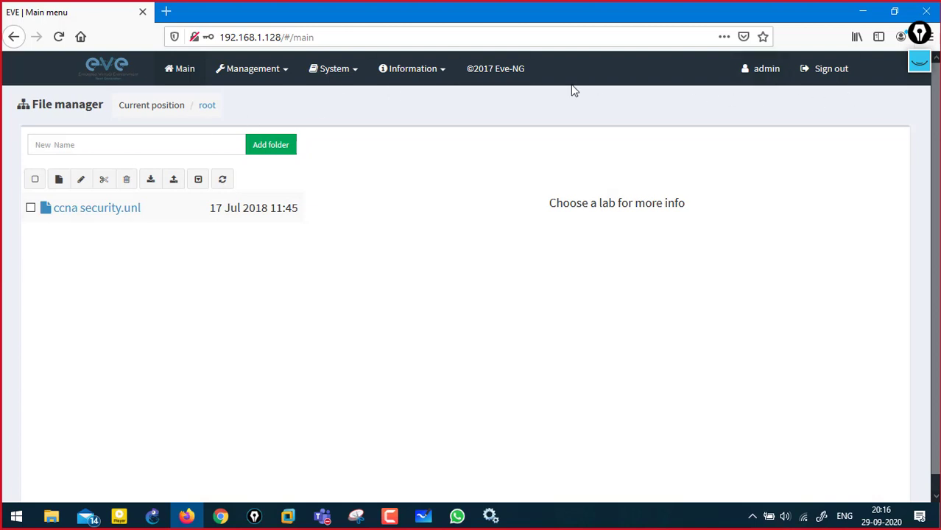
Step: Clear all leftover hand-drawn notes from the screen
click(919, 62)
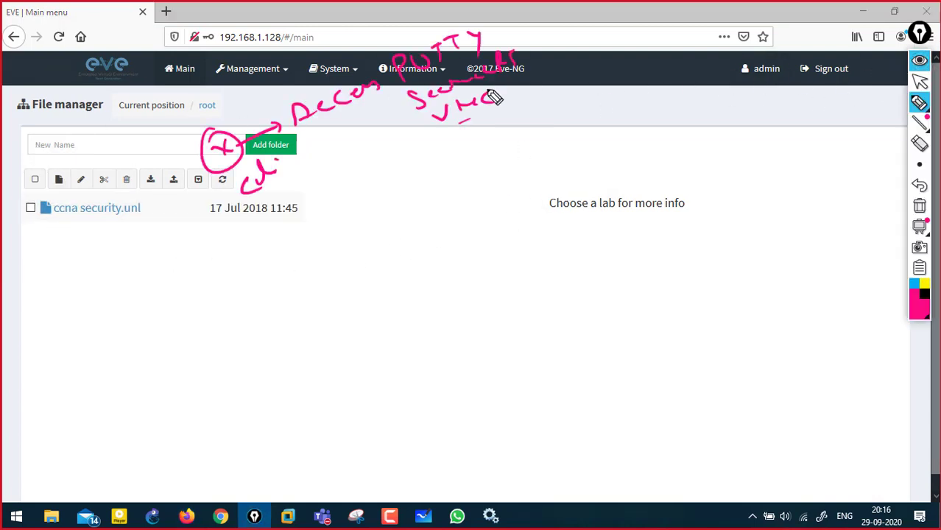
click(919, 207)
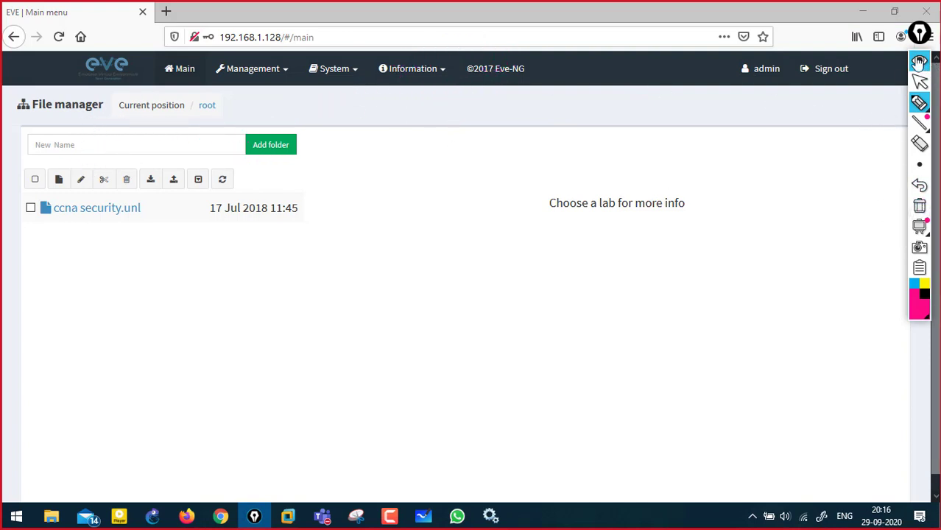
click(920, 65)
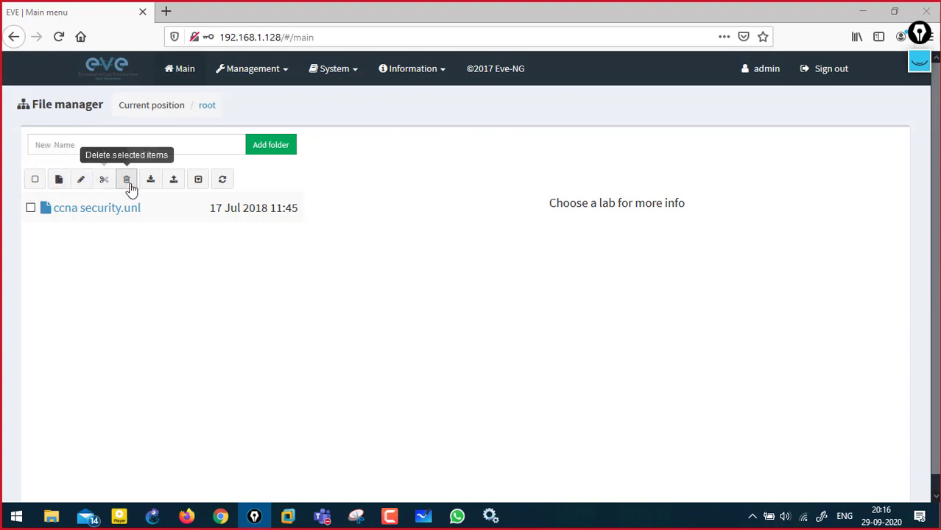
Step: Create a new lab named 'Juniper Lab' with version 1 and save it
click(59, 181)
click(172, 164)
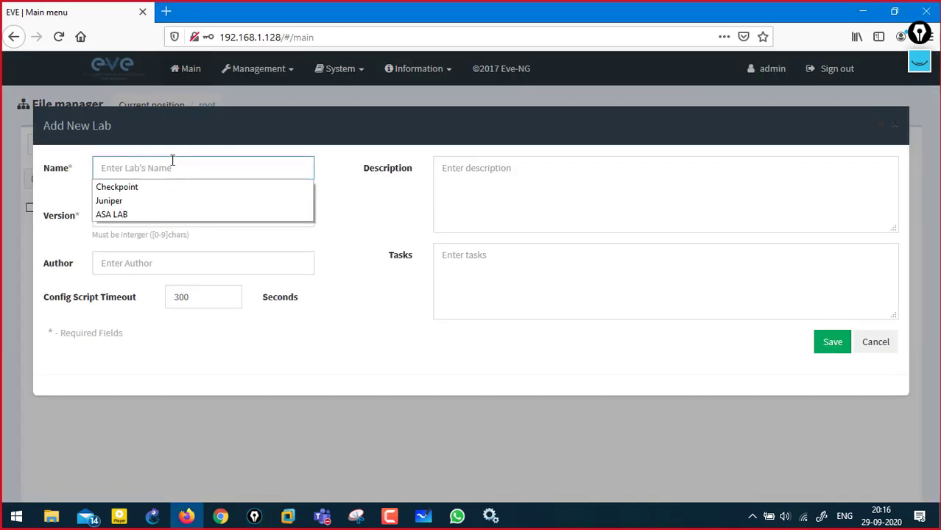
key(Down)
key(Down)
key(Return)
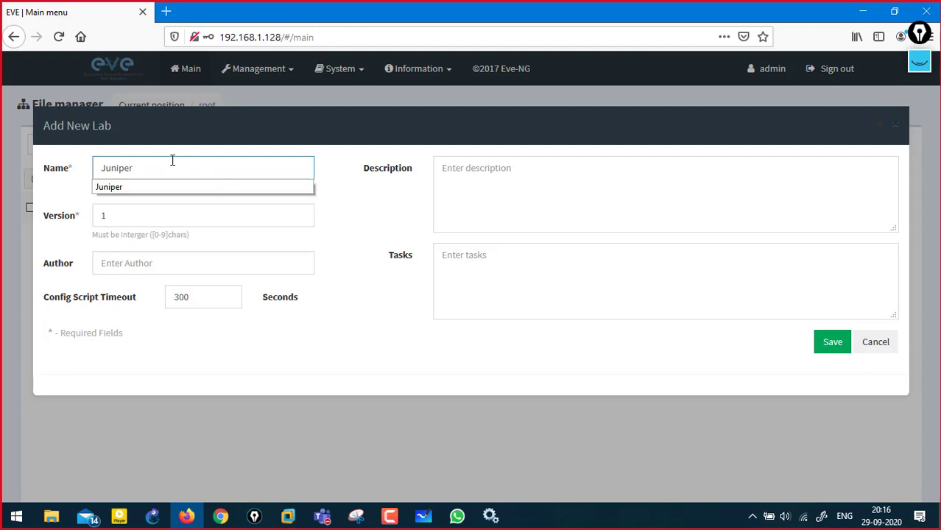
text(Ins)
key(BackSpace)
key(BackSpace)
key(BackSpace)
key(BackSpace)
text(Lab)
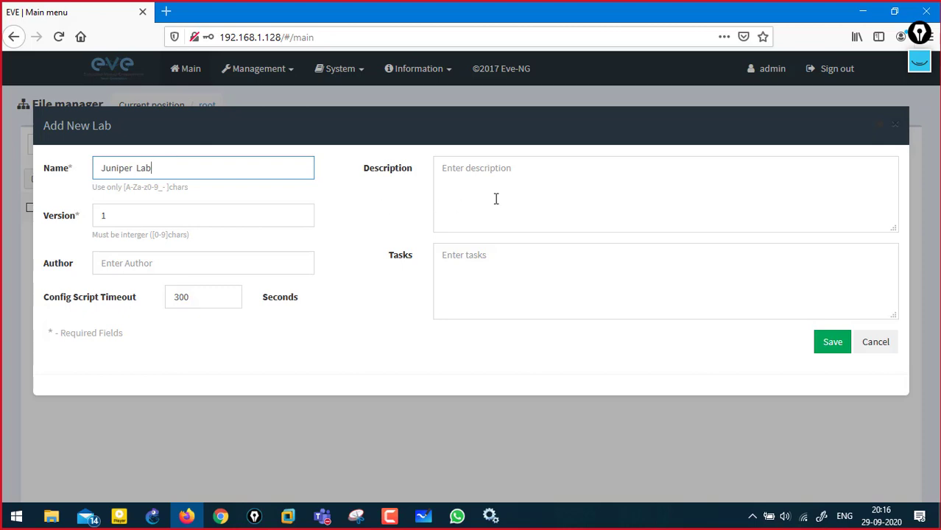
click(828, 346)
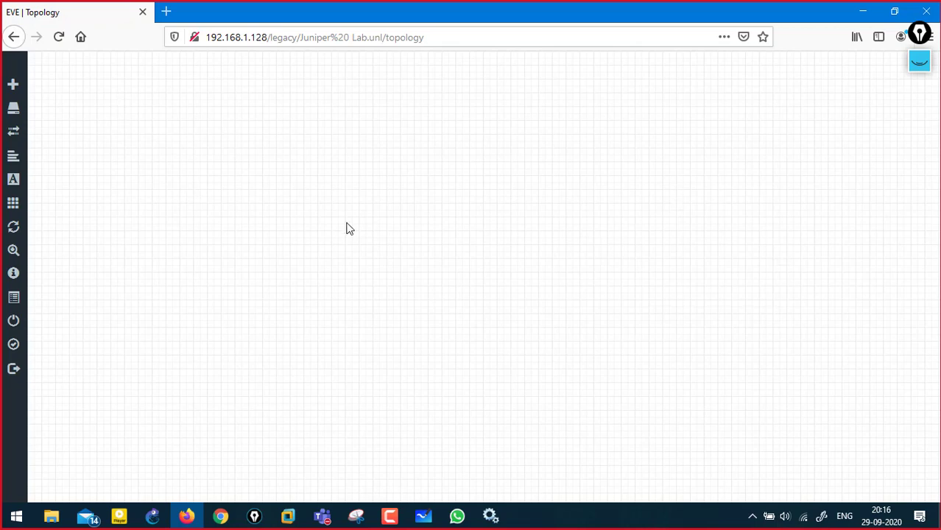
mouse_move(15, 283)
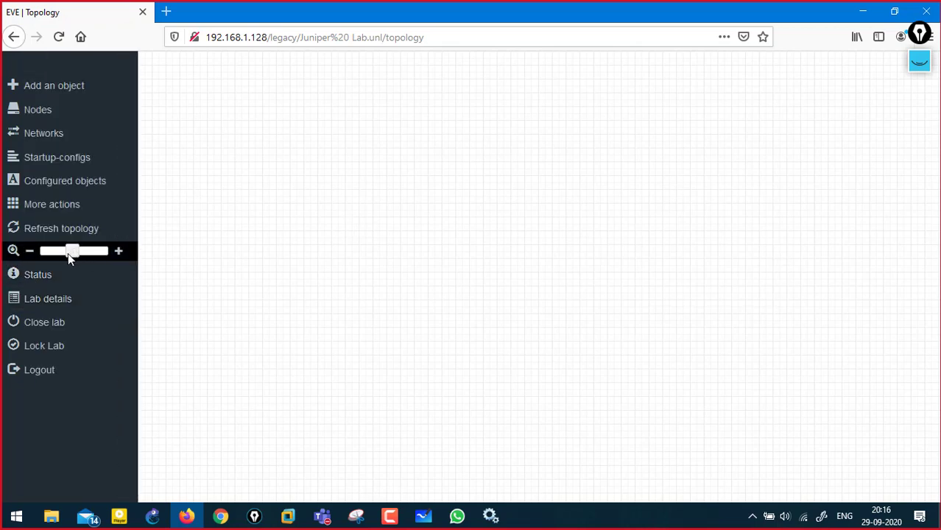
click(43, 251)
click(72, 251)
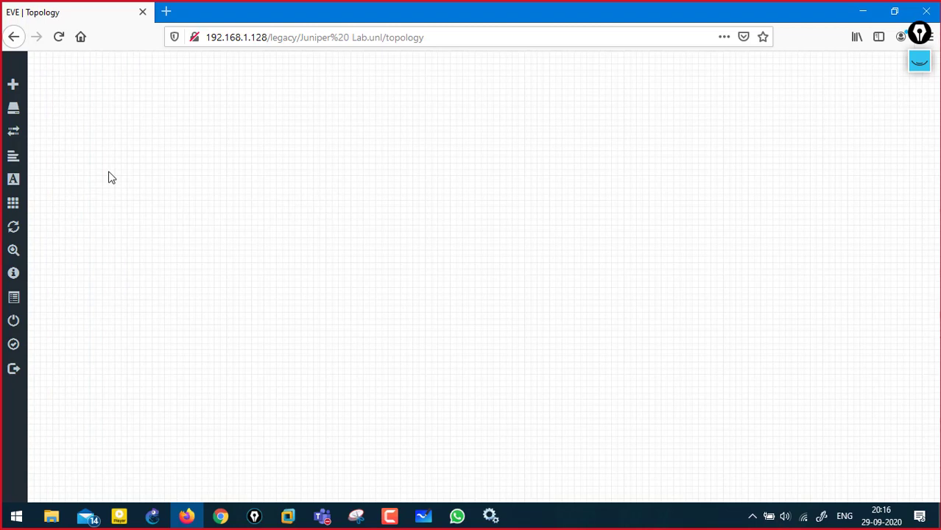
mouse_move(22, 180)
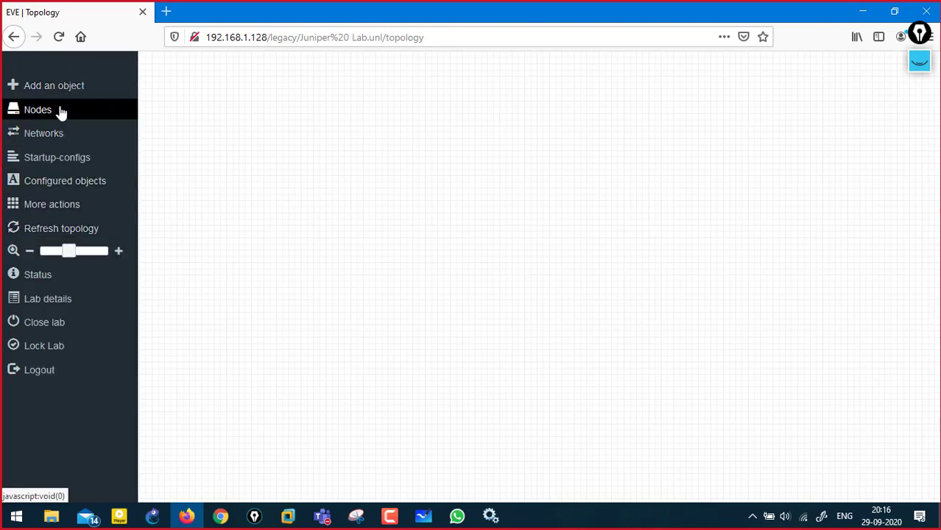
click(38, 110)
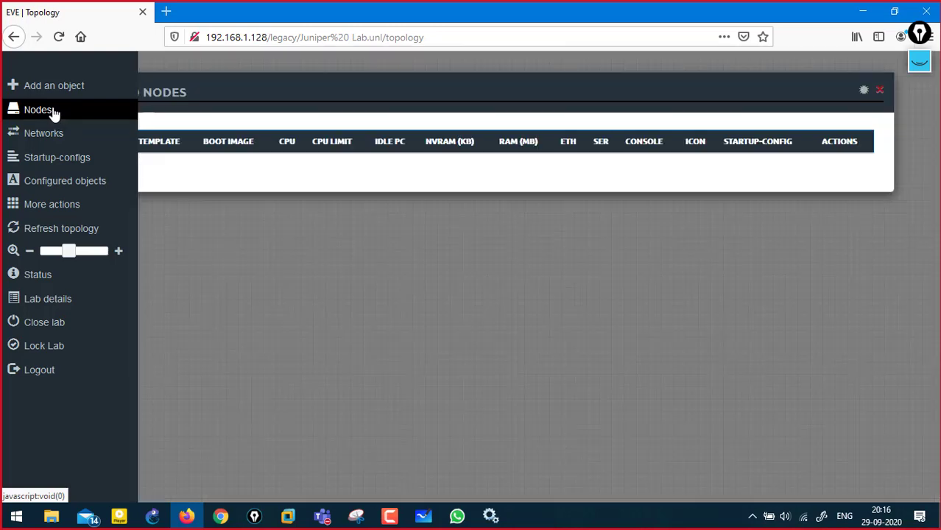
click(161, 225)
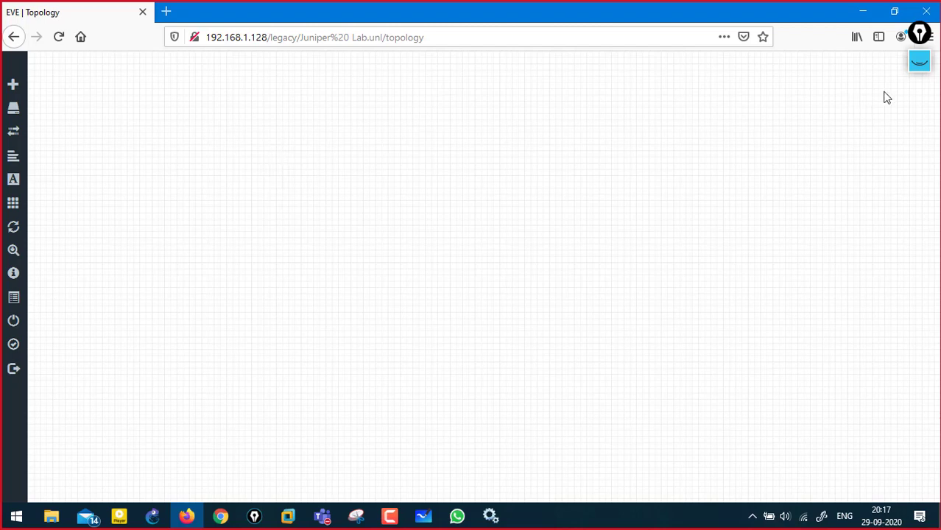
click(917, 64)
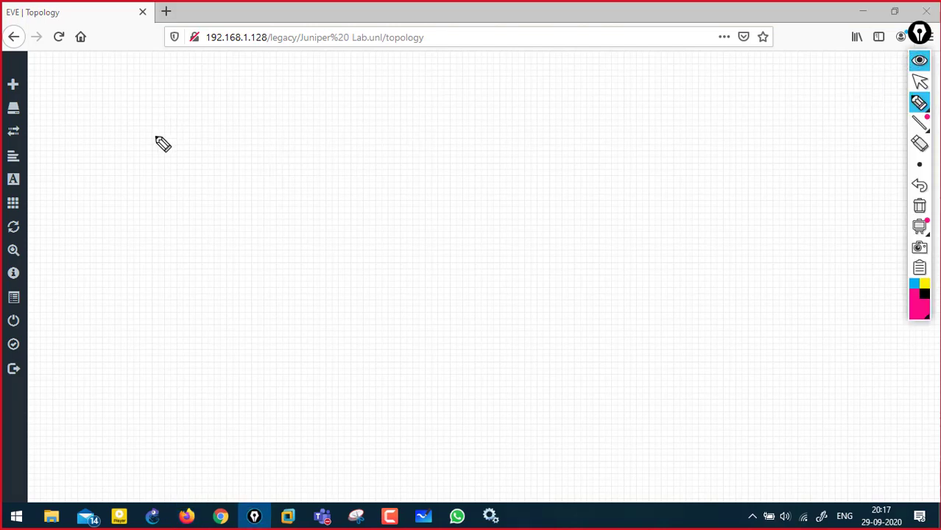
Step: Handwrite 'Ju' notes on the lab canvas with gInk, then erase them
drag(140, 130, 173, 118)
mouse_move(169, 121)
mouse_down()
mouse_move(151, 137)
mouse_move(187, 125)
mouse_up()
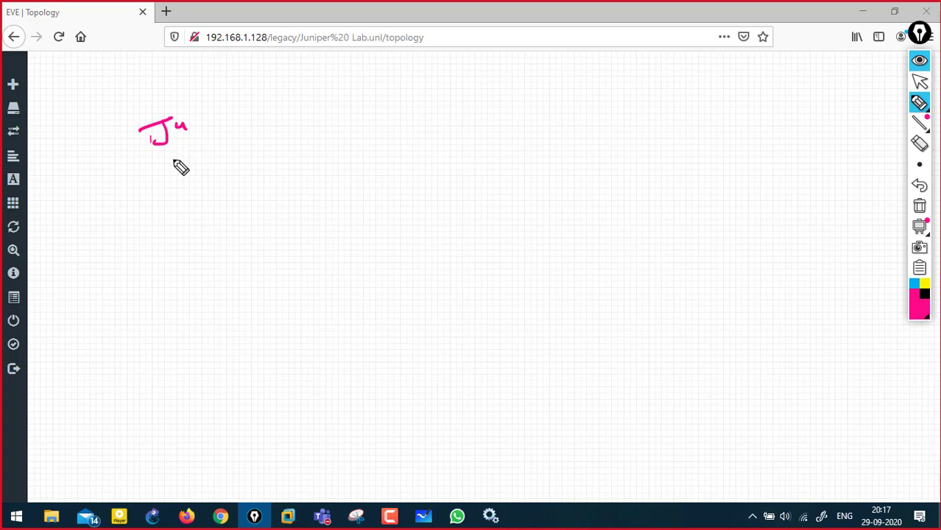
mouse_move(177, 177)
mouse_down()
mouse_move(177, 190)
mouse_move(181, 175)
mouse_move(199, 175)
mouse_move(176, 205)
mouse_up()
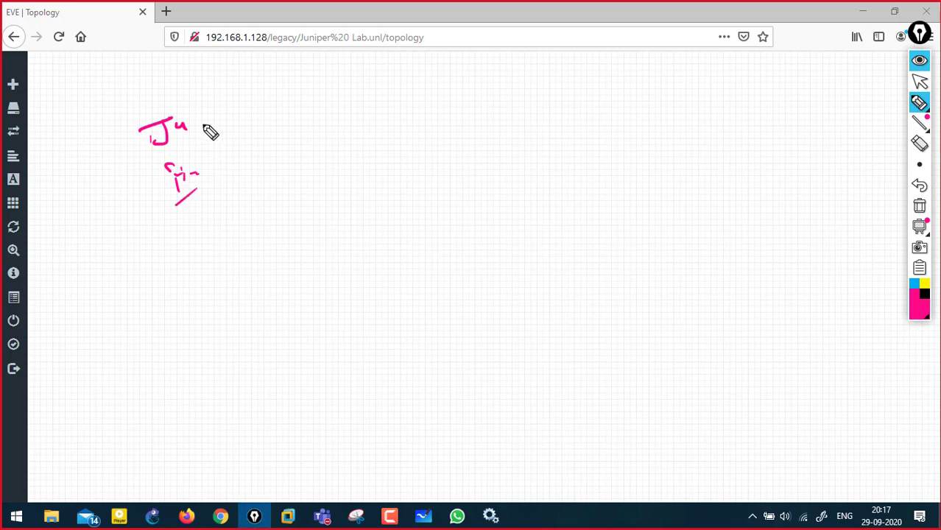
click(919, 208)
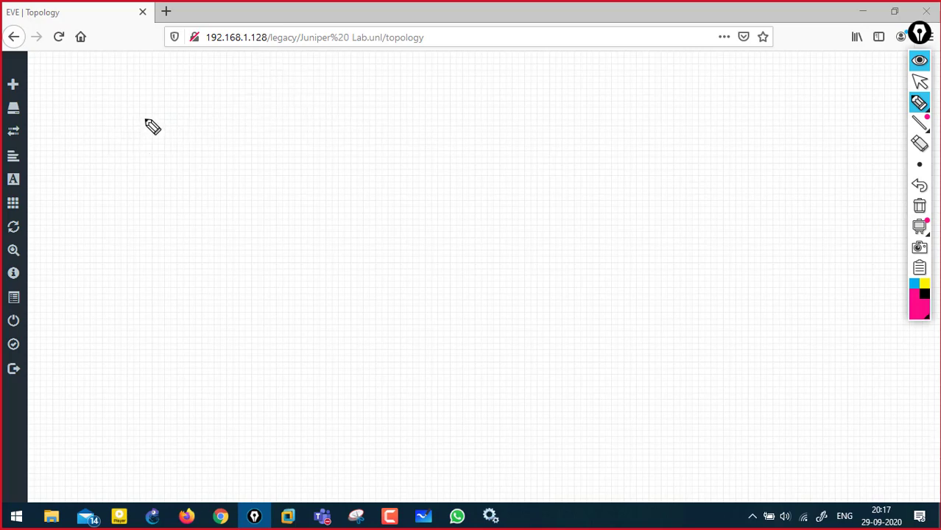
Step: Handwrite Qcow2 and ISO as image formats, tick Qcow2, then clear and hide the ink
mouse_move(151, 124)
mouse_down()
mouse_move(151, 138)
mouse_move(180, 109)
mouse_move(204, 111)
mouse_move(221, 87)
mouse_up()
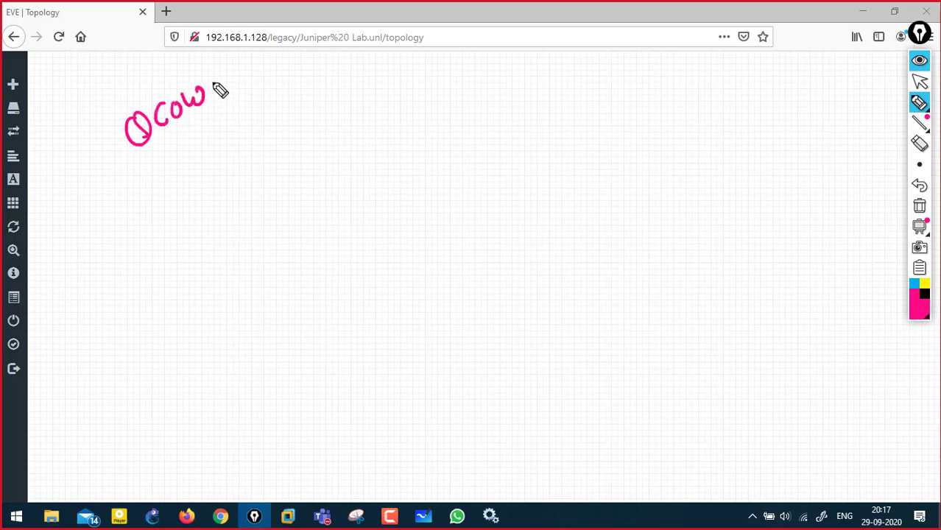
drag(208, 84, 218, 95)
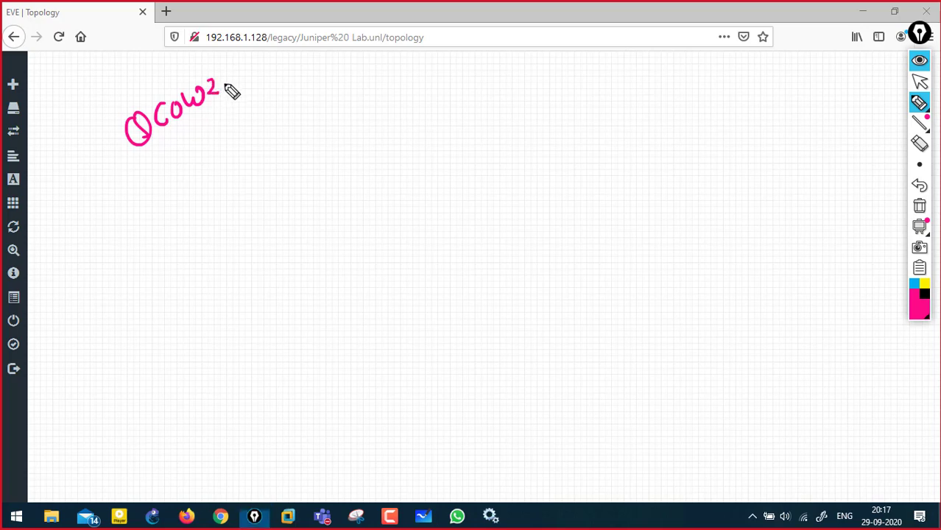
click(123, 159)
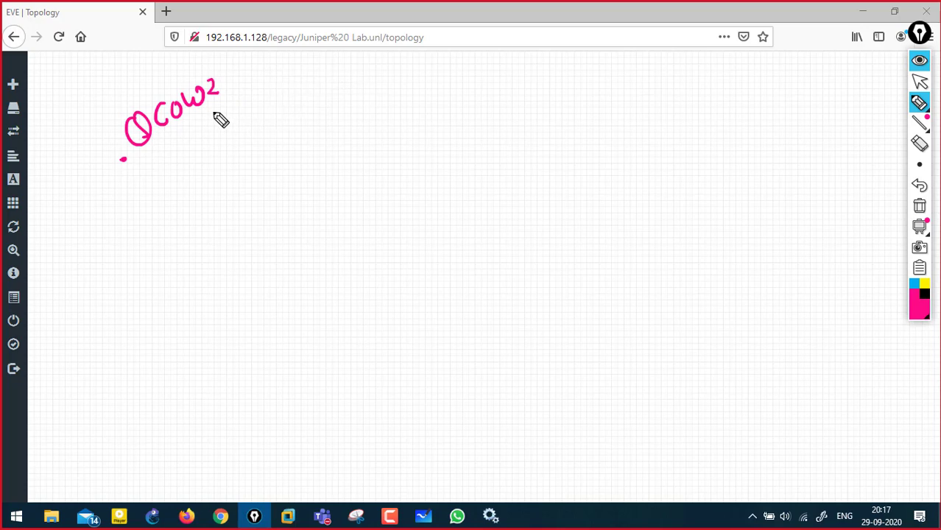
click(143, 185)
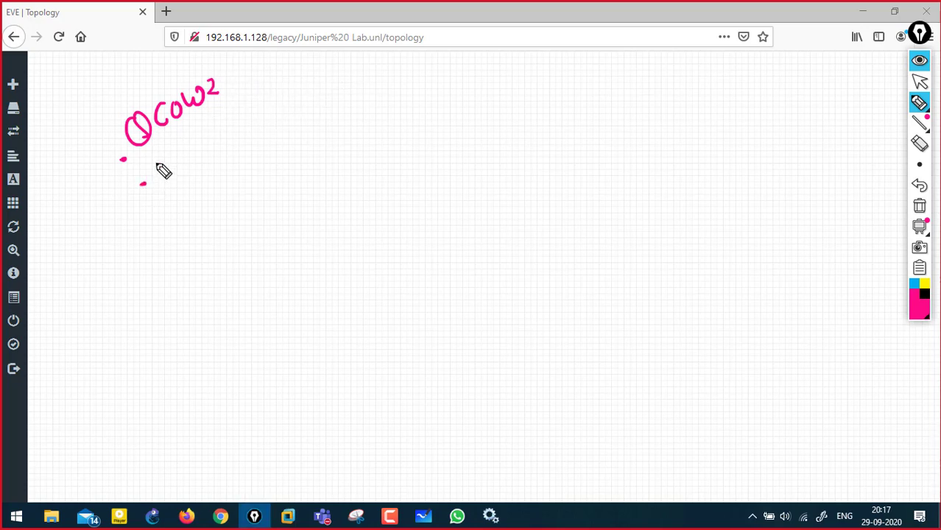
mouse_move(157, 158)
mouse_down()
mouse_move(163, 174)
mouse_move(183, 153)
mouse_move(176, 170)
mouse_up()
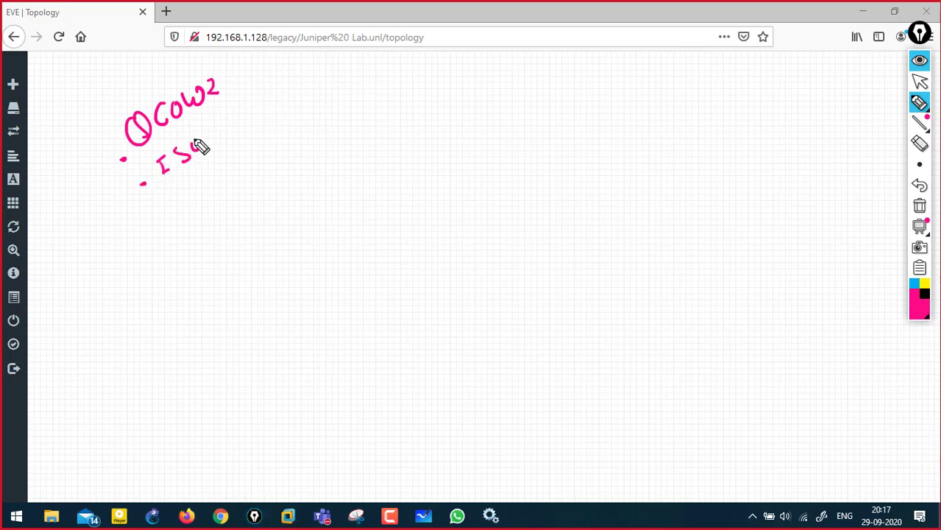
click(159, 211)
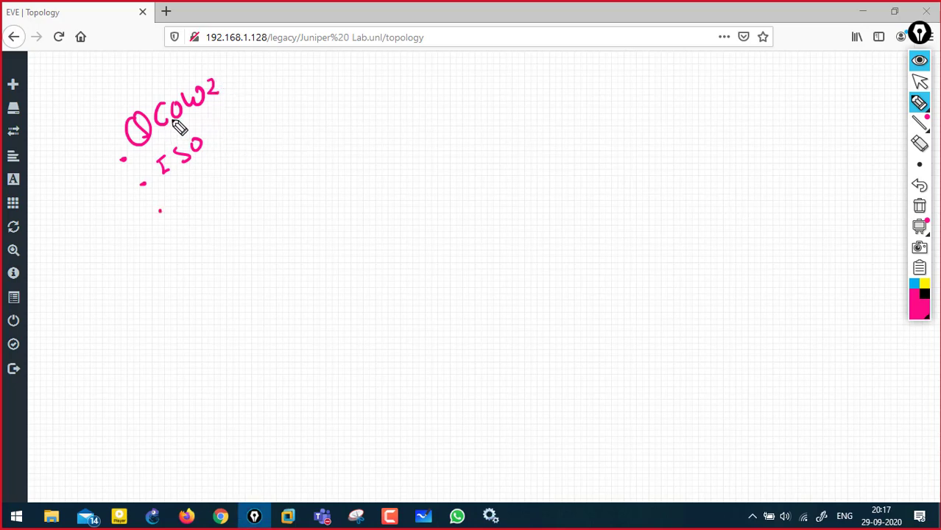
mouse_move(228, 75)
mouse_down()
mouse_move(235, 83)
mouse_move(249, 59)
mouse_up()
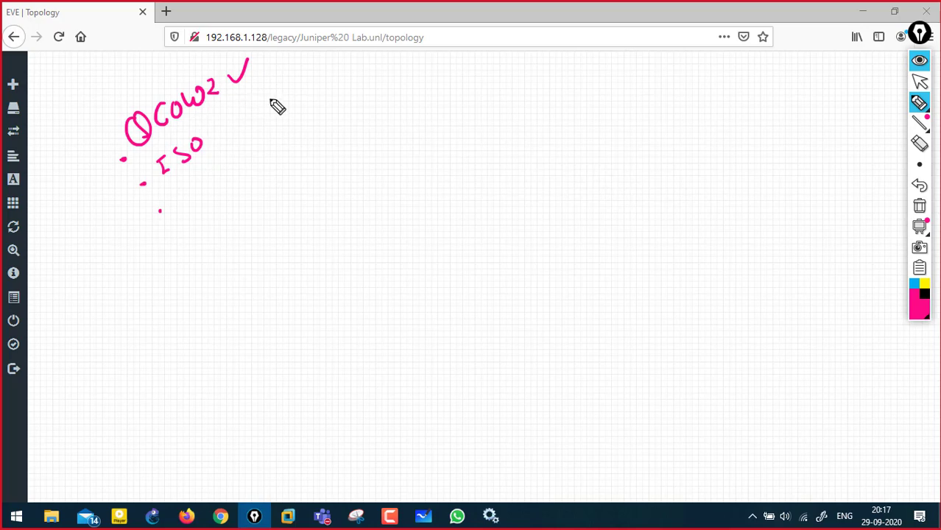
click(919, 206)
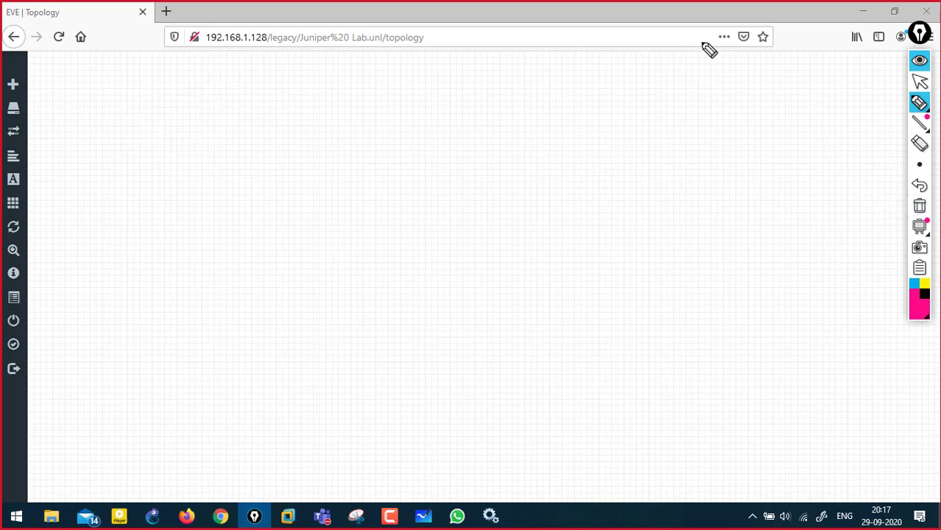
click(919, 60)
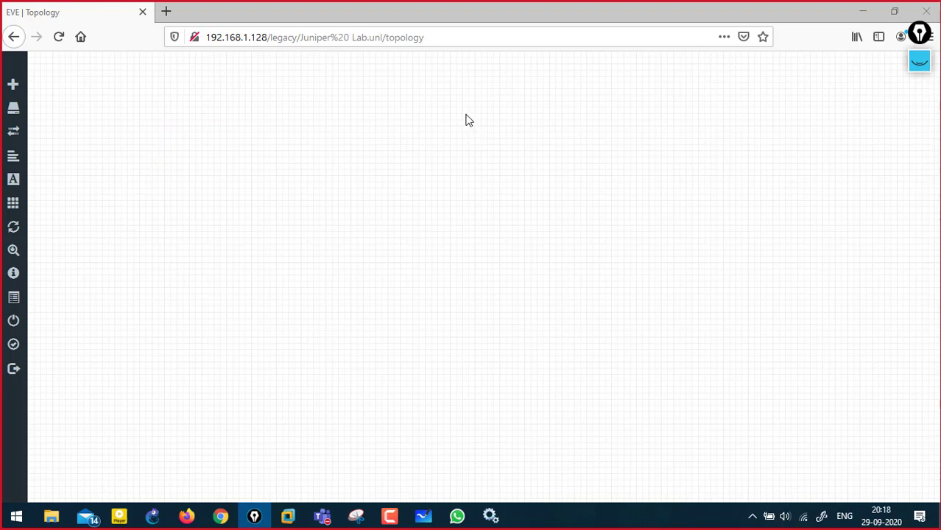
Step: Open the Add a New Node dialog from the Juniper Lab canvas menu
click(413, 179)
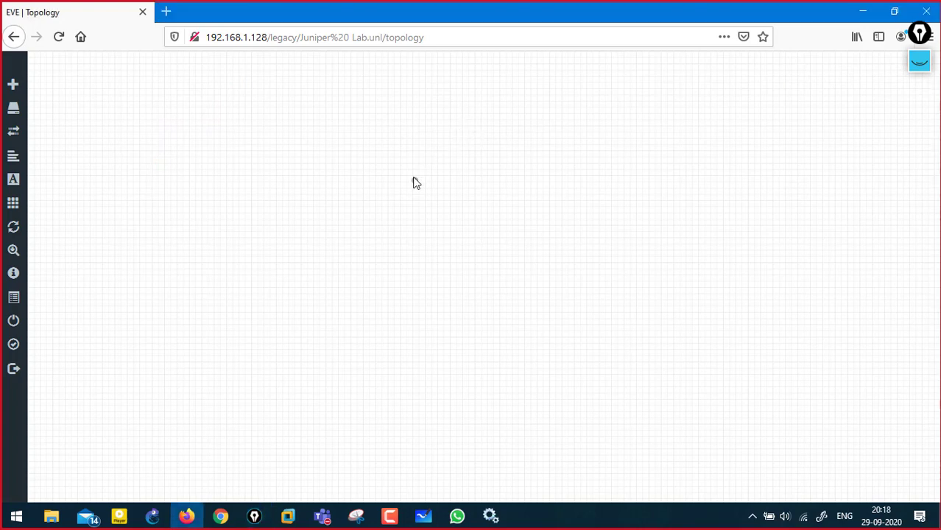
right_click(328, 146)
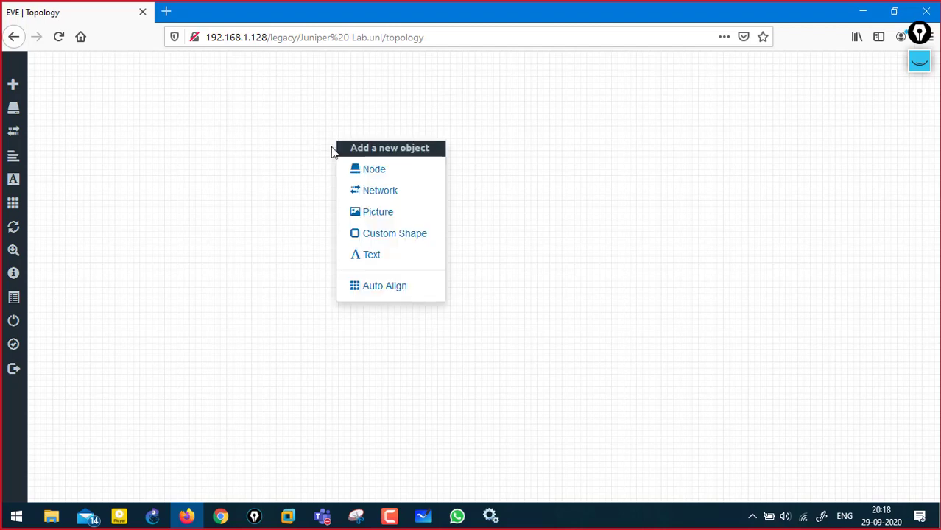
click(377, 171)
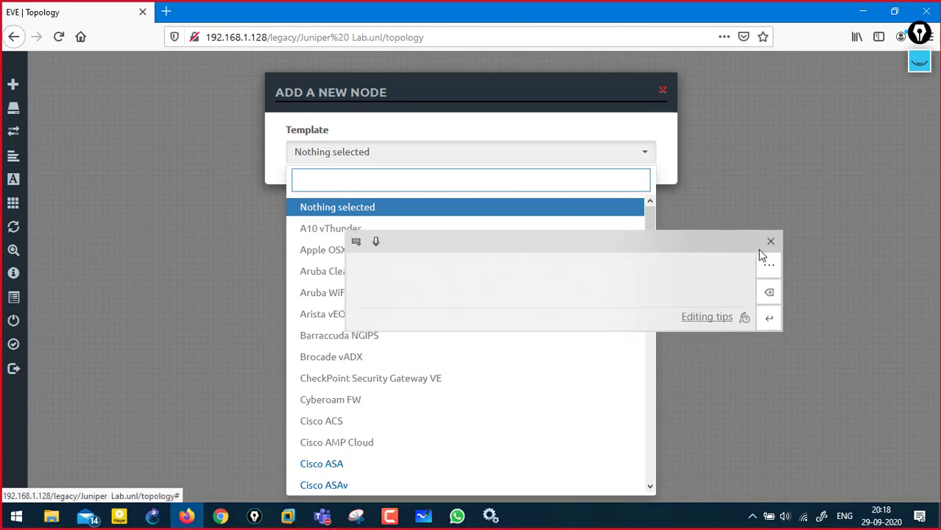
click(772, 241)
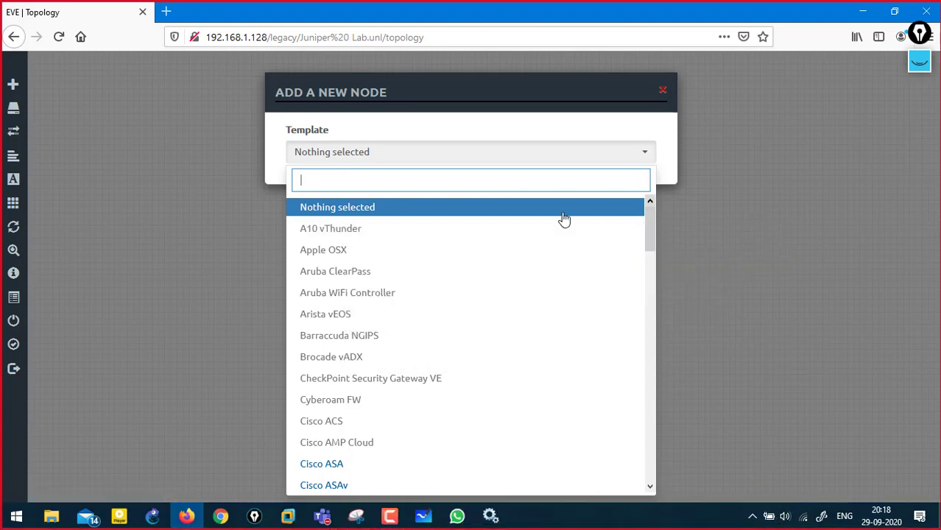
Step: Choose Windows from the Template list
scroll(513, 258, down, 2)
scroll(513, 258, down, 3)
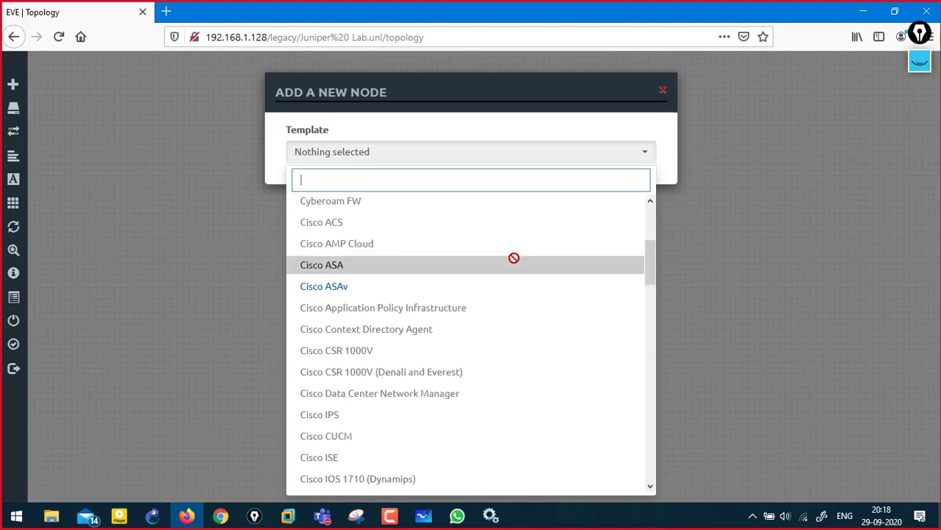
scroll(493, 318, up, 2)
scroll(493, 324, up, 3)
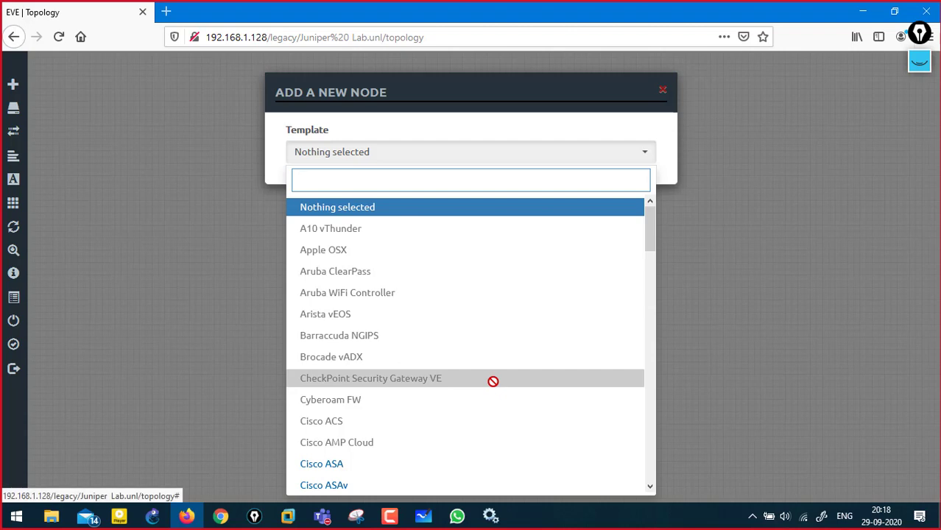
scroll(486, 383, down, 3)
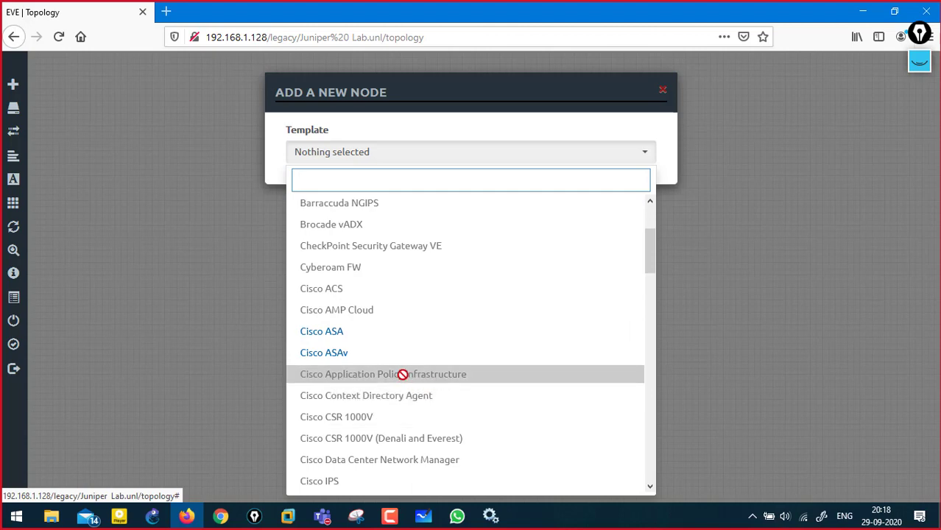
scroll(404, 364, down, 5)
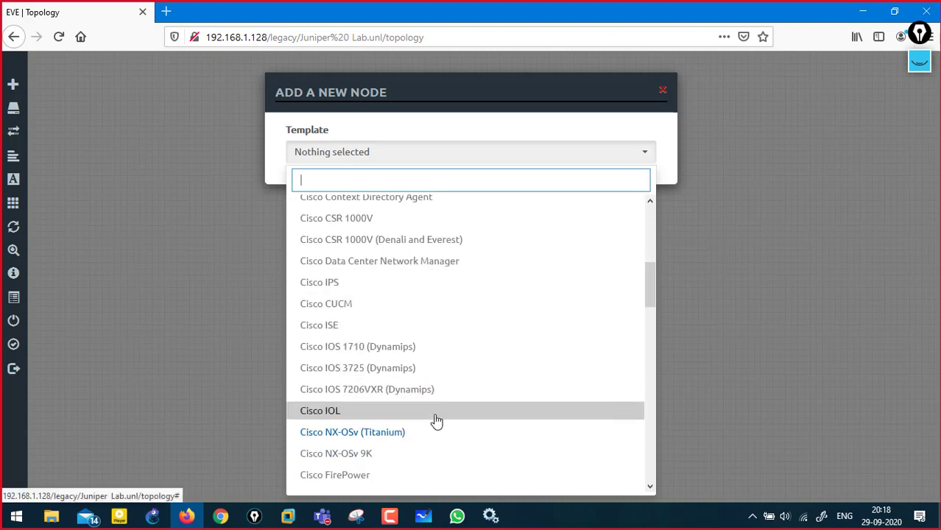
scroll(437, 423, down, 3)
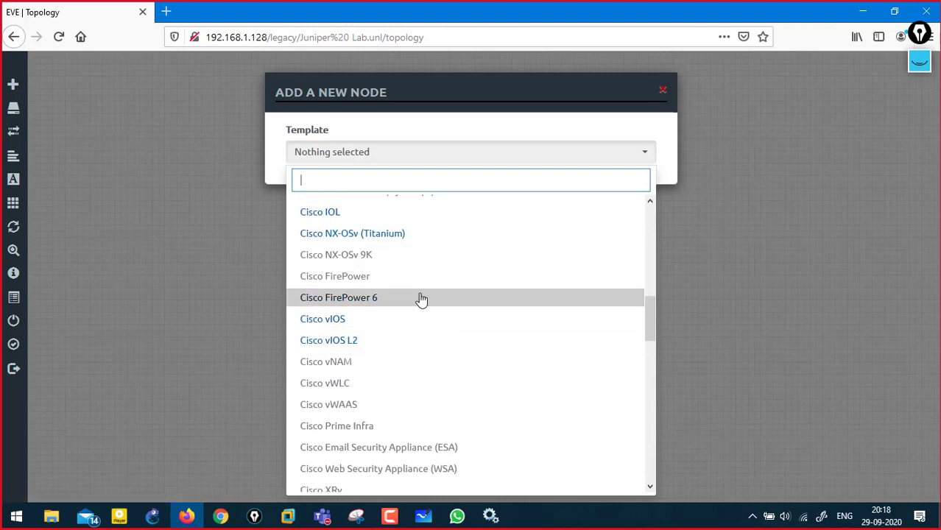
scroll(421, 298, down, 8)
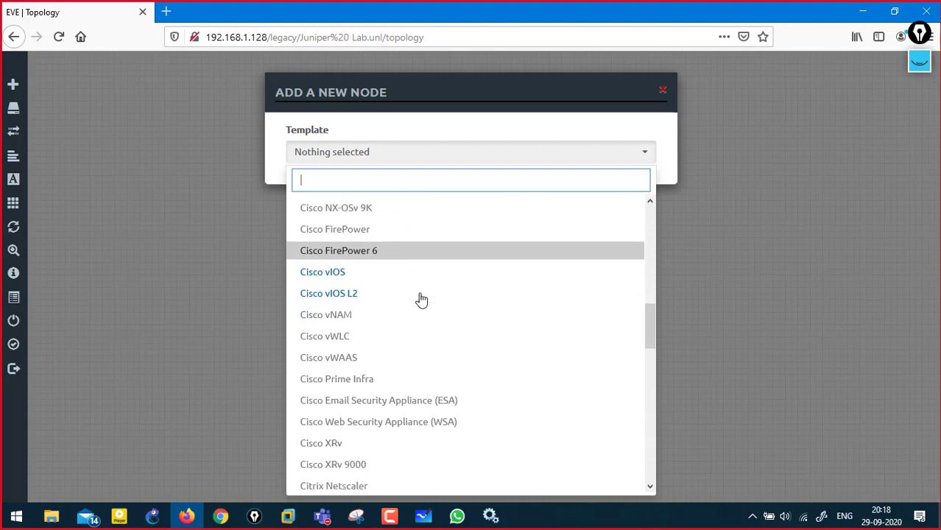
scroll(419, 292, down, 5)
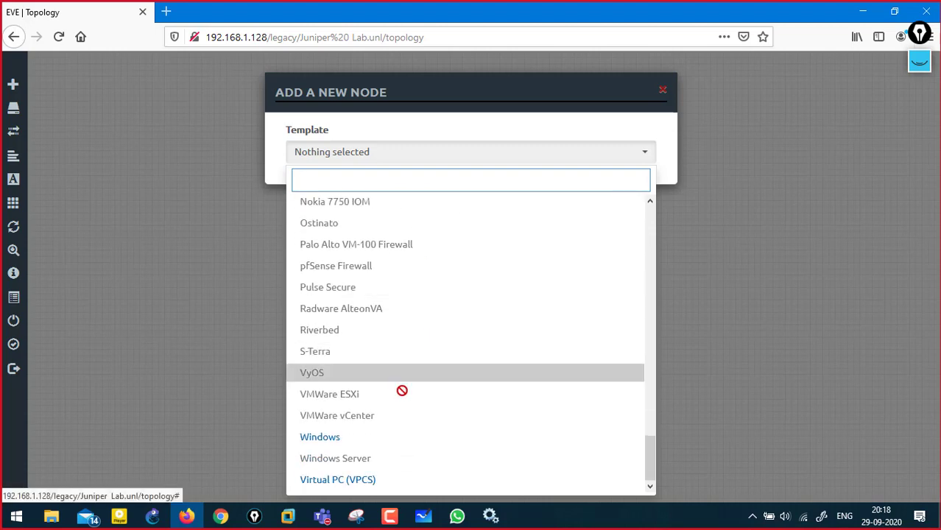
click(354, 438)
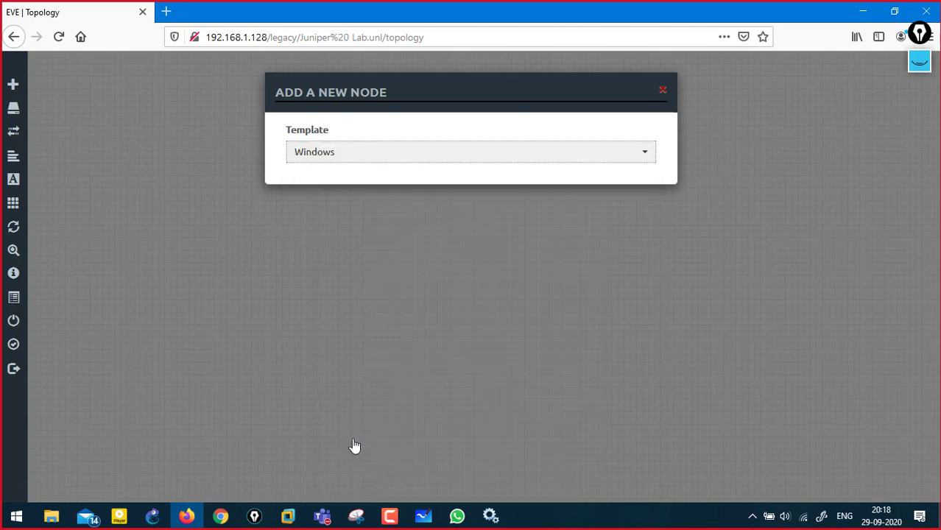
Step: Confirm the node's RAM at 4096 MB, Windows template and win-7-x32 image
scroll(439, 290, down, 4)
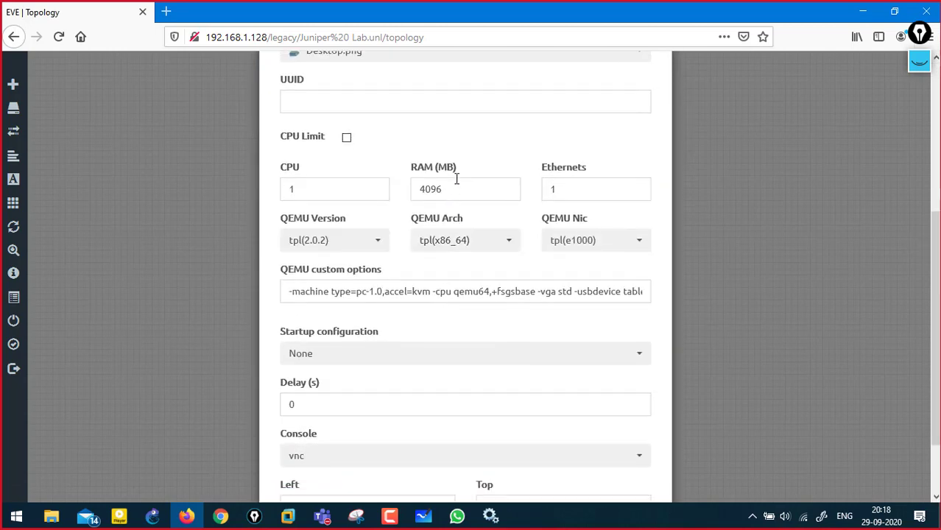
drag(456, 183, 422, 182)
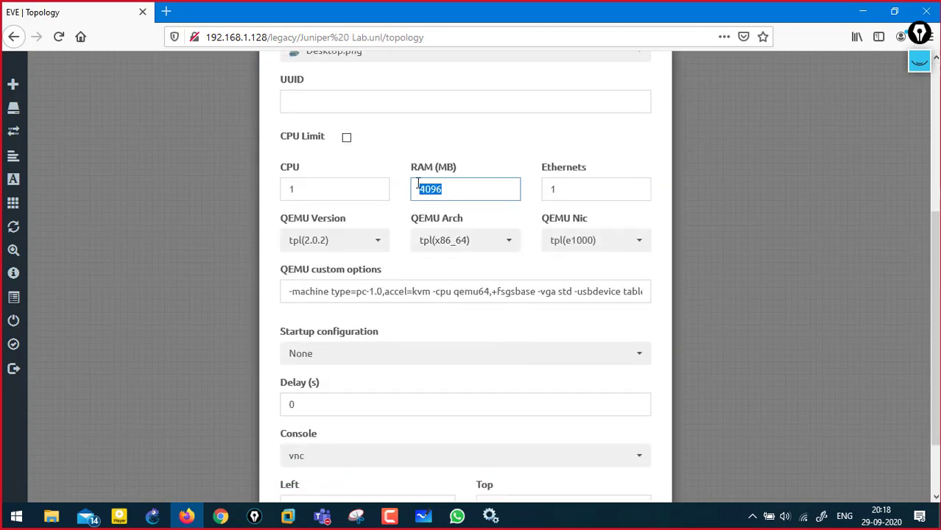
scroll(416, 206, down, 2)
scroll(428, 302, up, 5)
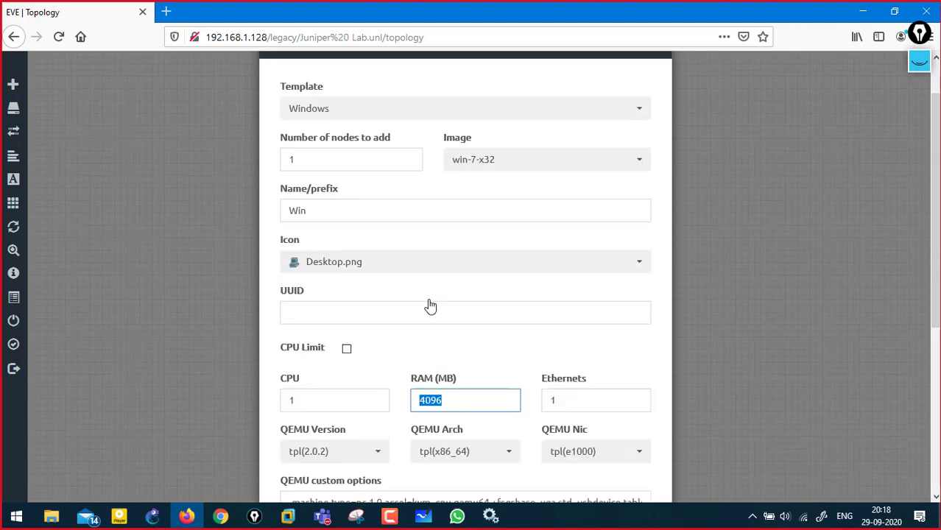
scroll(442, 280, up, 2)
click(485, 213)
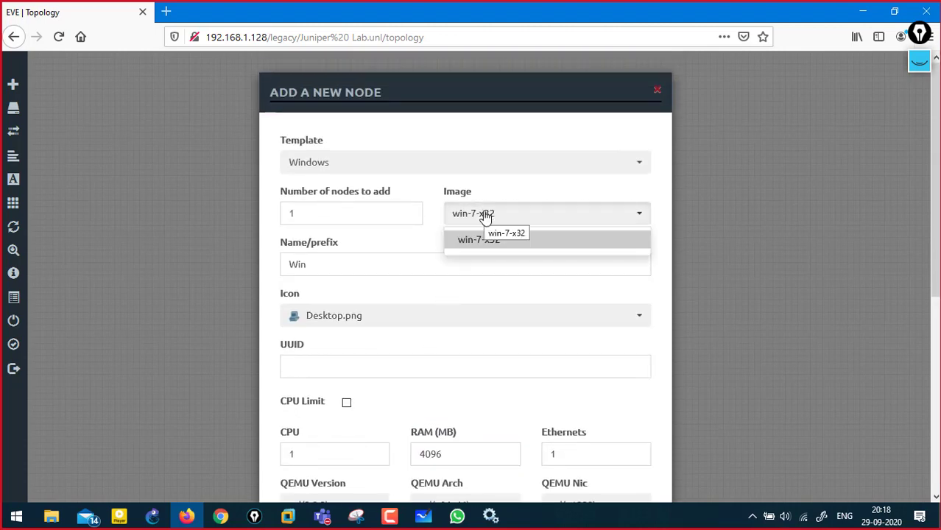
click(485, 214)
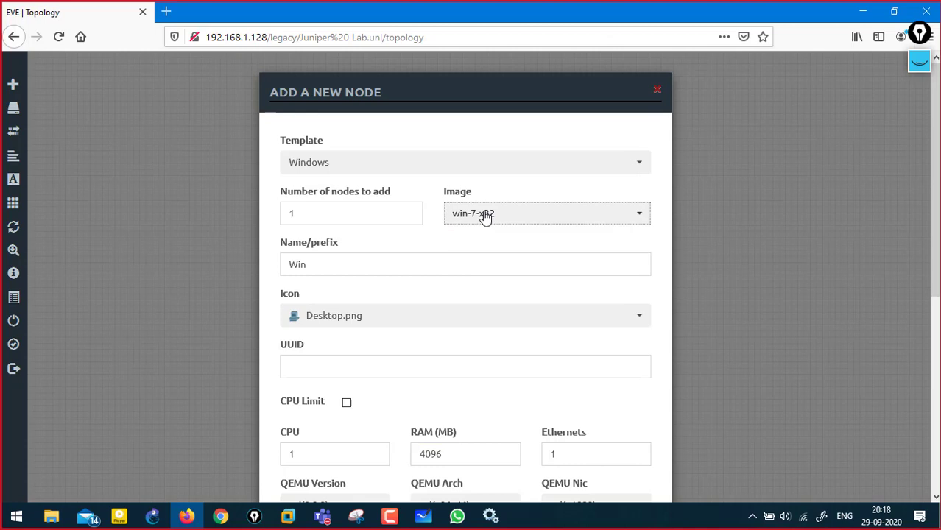
click(482, 172)
click(481, 172)
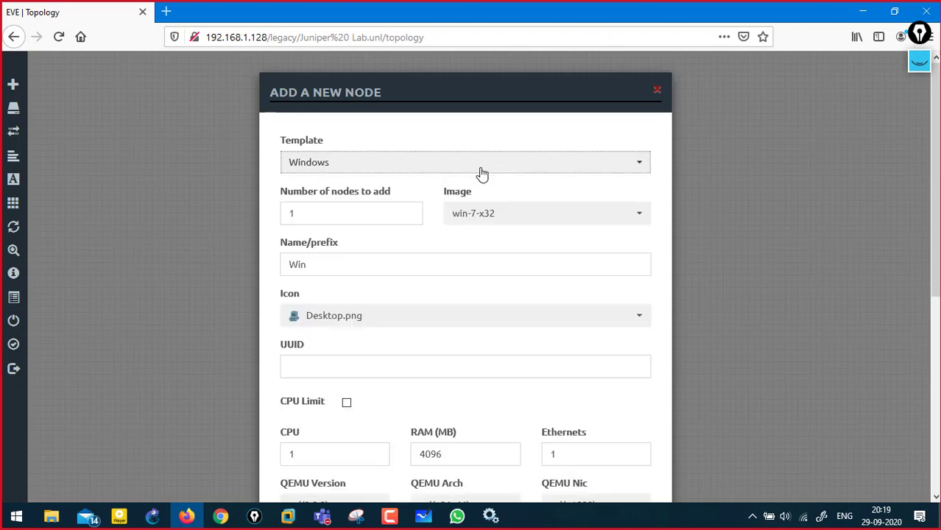
click(483, 217)
click(483, 218)
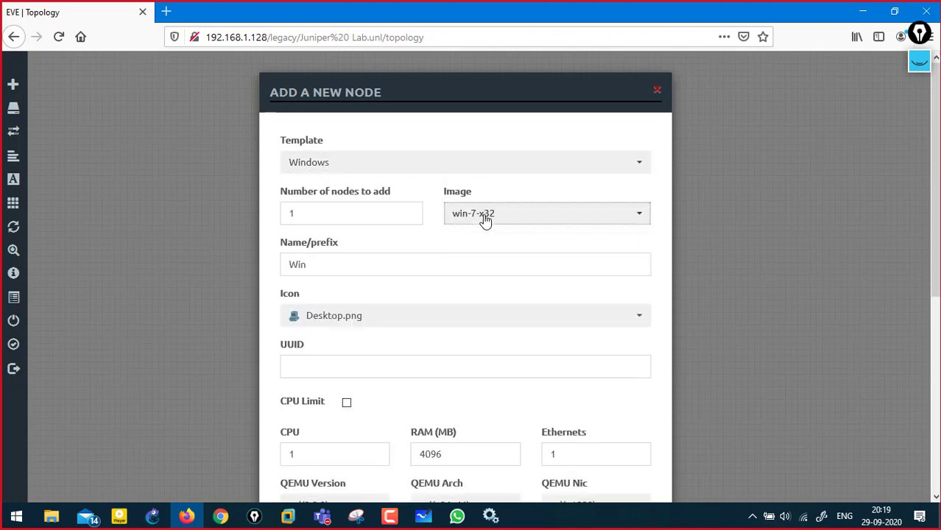
Step: Keep Desktop.png as the icon and save the Win node into the lab
scroll(483, 217, down, 3)
scroll(484, 219, down, 1)
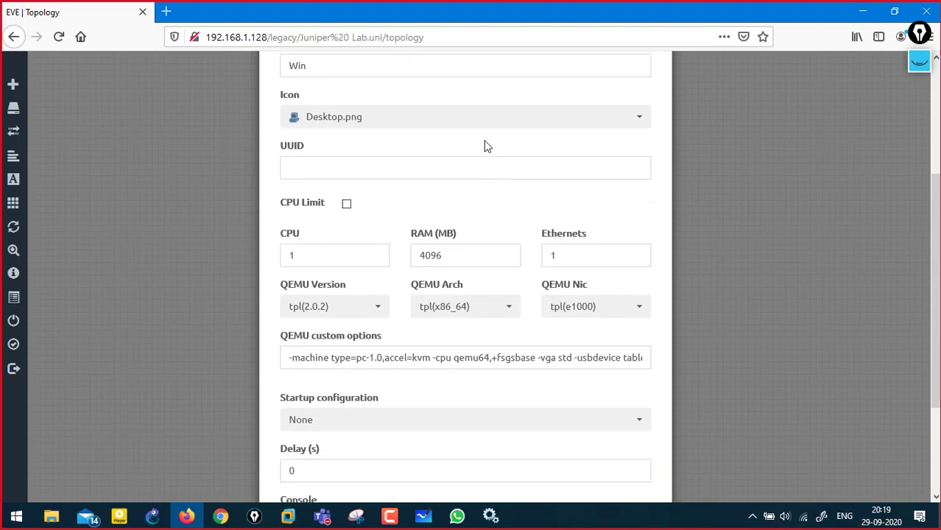
click(484, 127)
click(484, 126)
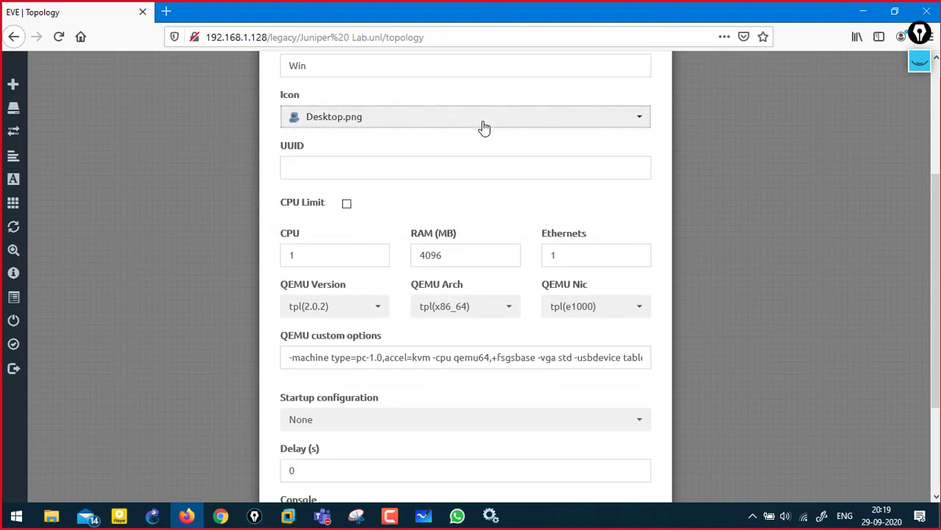
scroll(477, 232, down, 3)
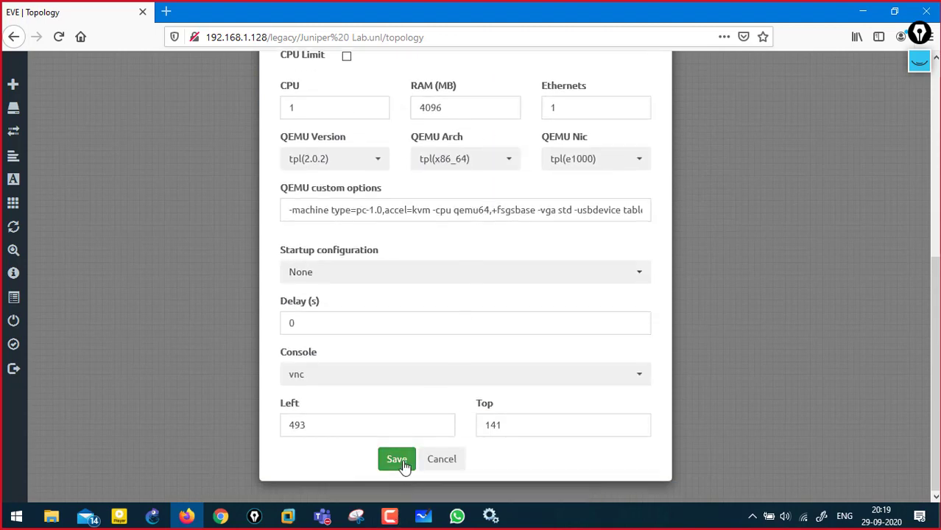
click(397, 459)
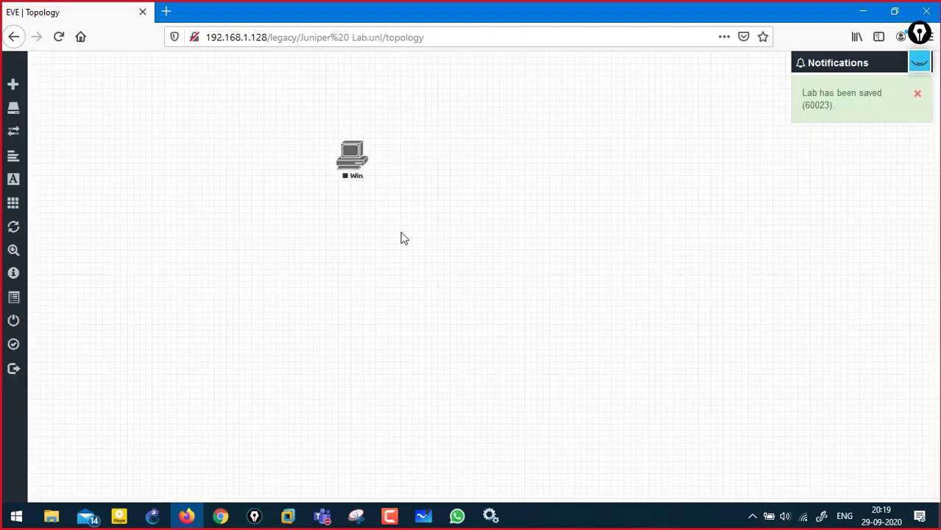
Step: Shift the Win node further left and start adding a second node from the canvas
right_click(352, 166)
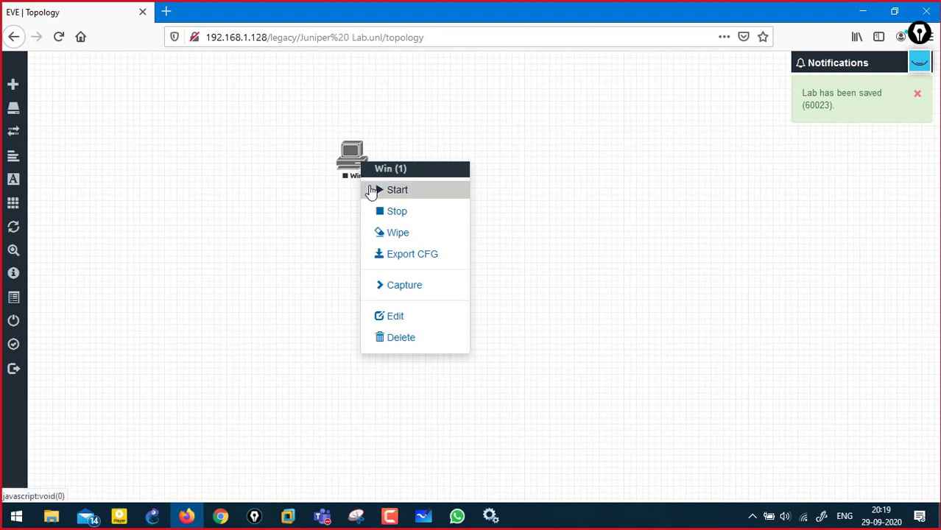
click(315, 239)
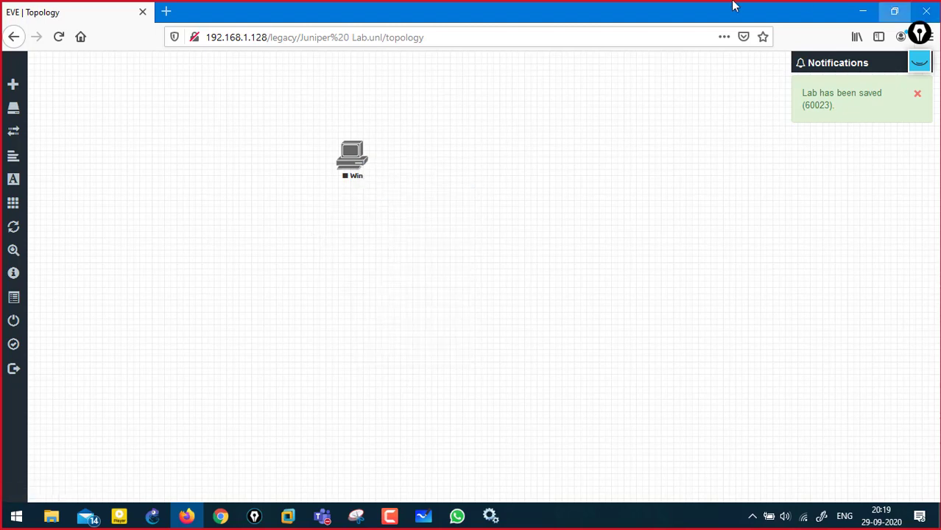
drag(342, 170, 262, 161)
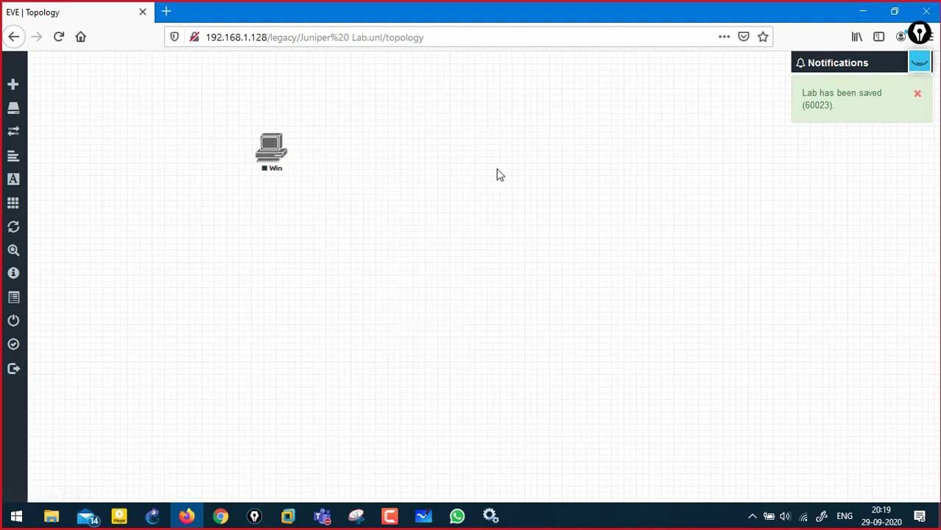
right_click(482, 152)
click(508, 183)
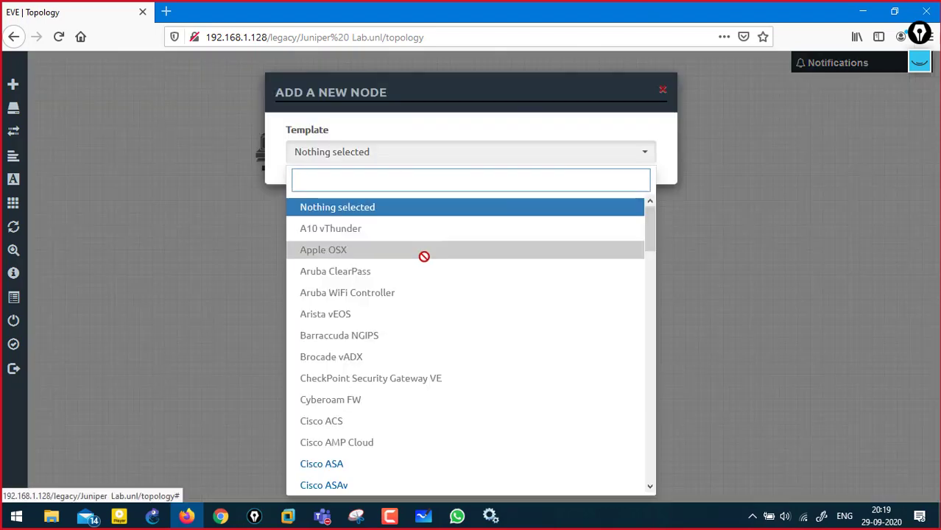
Step: Search templates for 'vmx' to review Juniper vMX entries, then close the dialog unchanged
text(vmx)
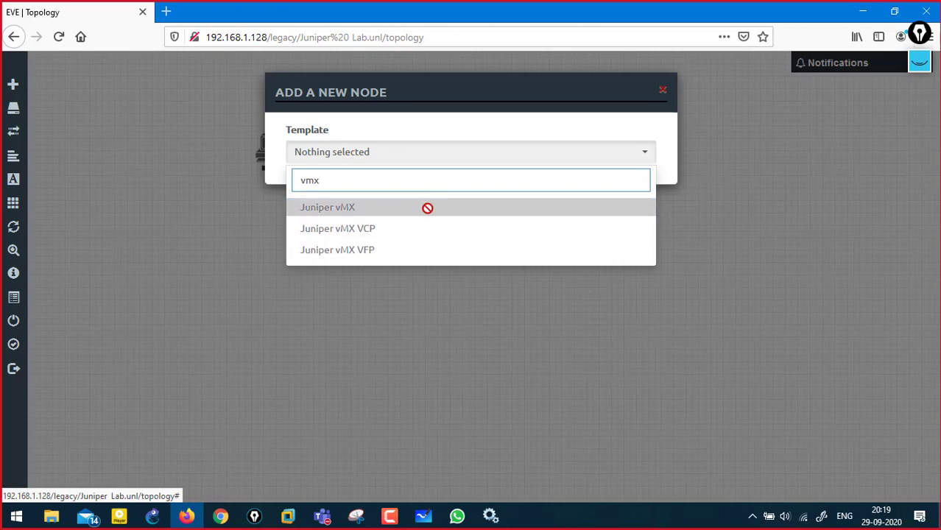
click(662, 91)
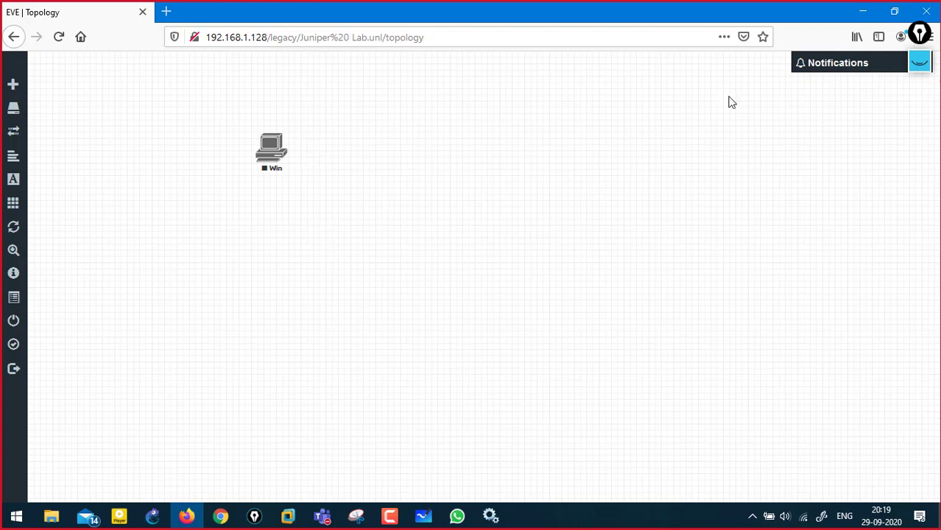
click(923, 62)
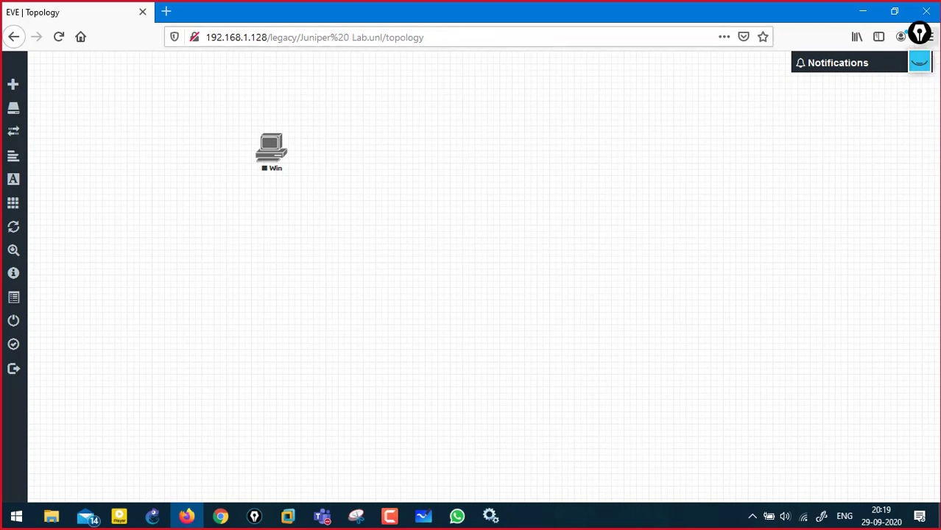
click(920, 61)
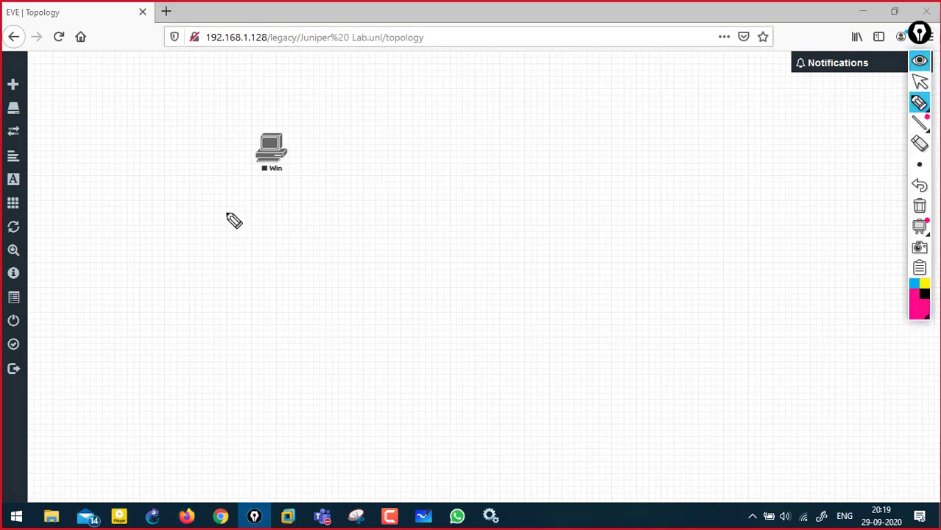
mouse_move(227, 216)
mouse_down()
mouse_move(263, 207)
mouse_move(246, 251)
mouse_move(285, 231)
mouse_move(272, 237)
mouse_move(318, 177)
mouse_move(378, 188)
mouse_move(421, 184)
mouse_move(433, 172)
mouse_move(443, 182)
mouse_move(329, 202)
mouse_up()
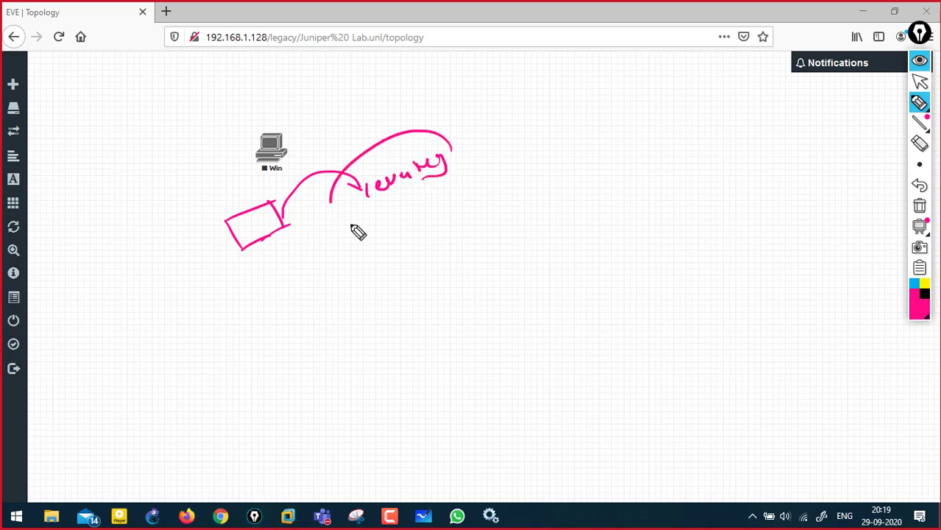
drag(358, 232, 450, 151)
mouse_move(260, 179)
mouse_down()
mouse_move(259, 264)
mouse_move(201, 207)
mouse_up()
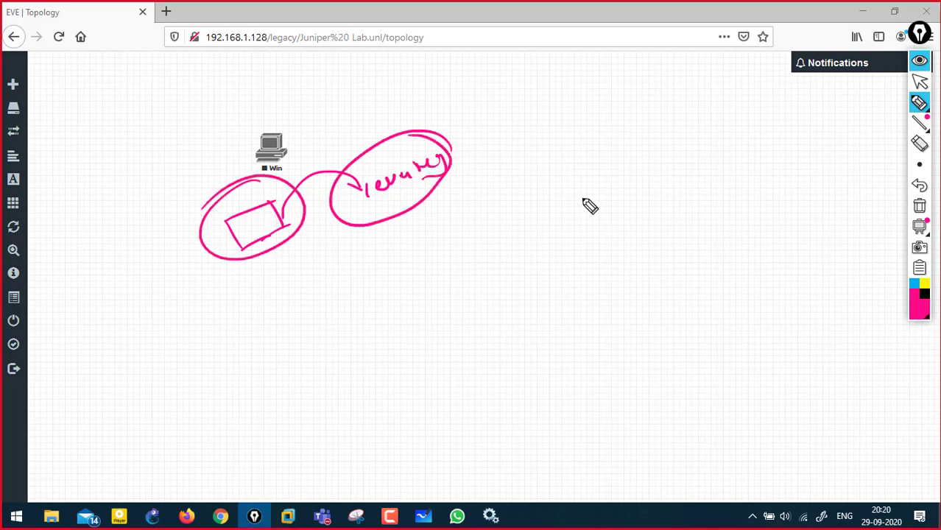
click(918, 206)
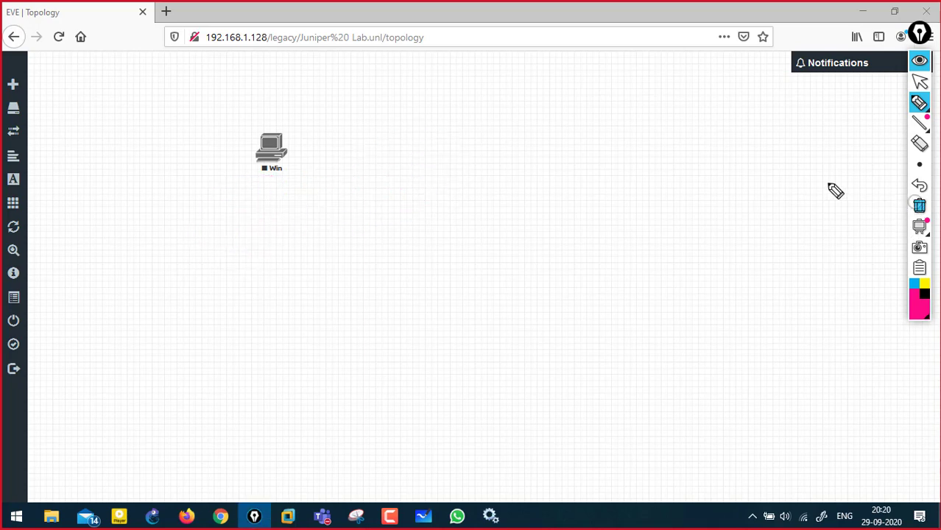
click(919, 63)
Step: Minimize the browser and Services, close the EVE_ng folder, and open File Explorer on Quick access
click(863, 12)
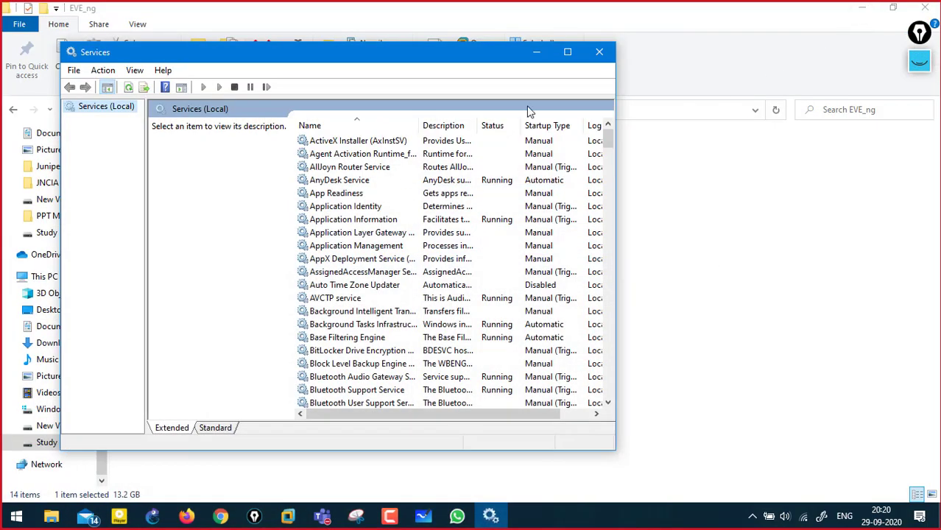
click(567, 51)
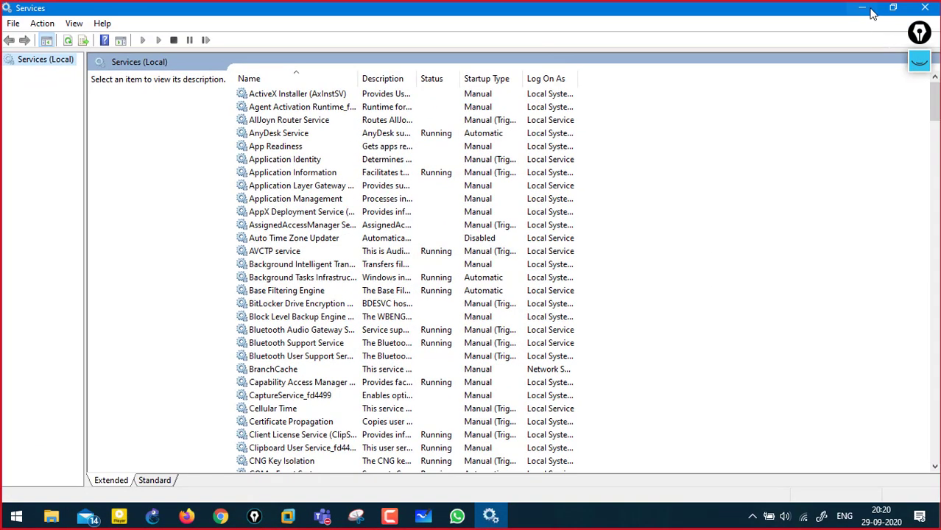
click(866, 10)
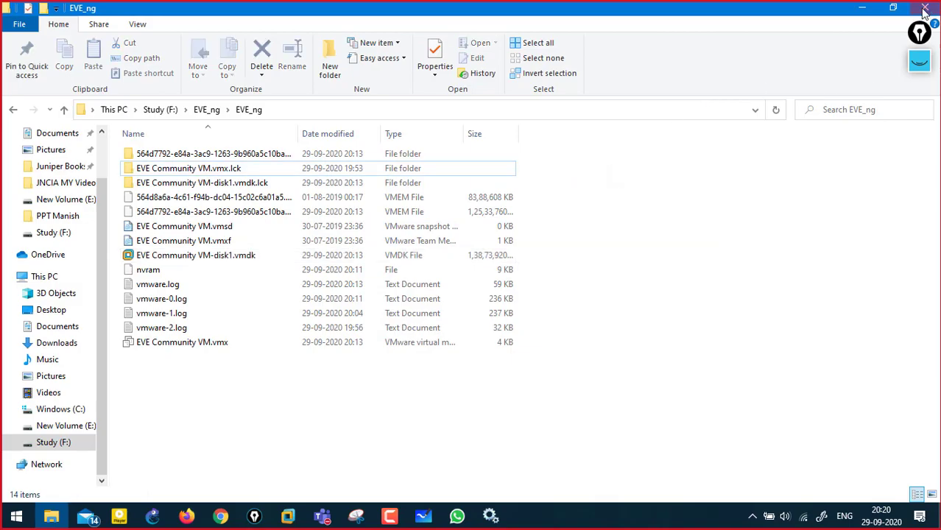
click(925, 8)
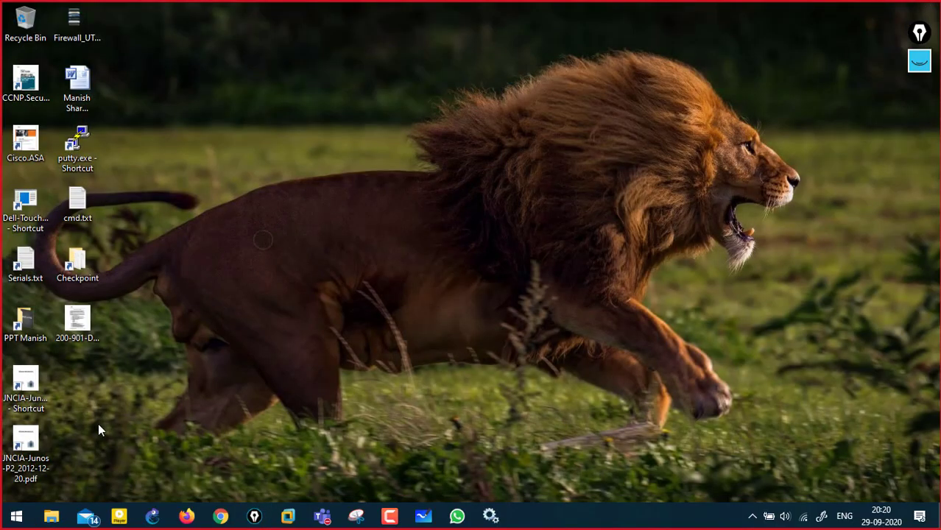
key(super+e)
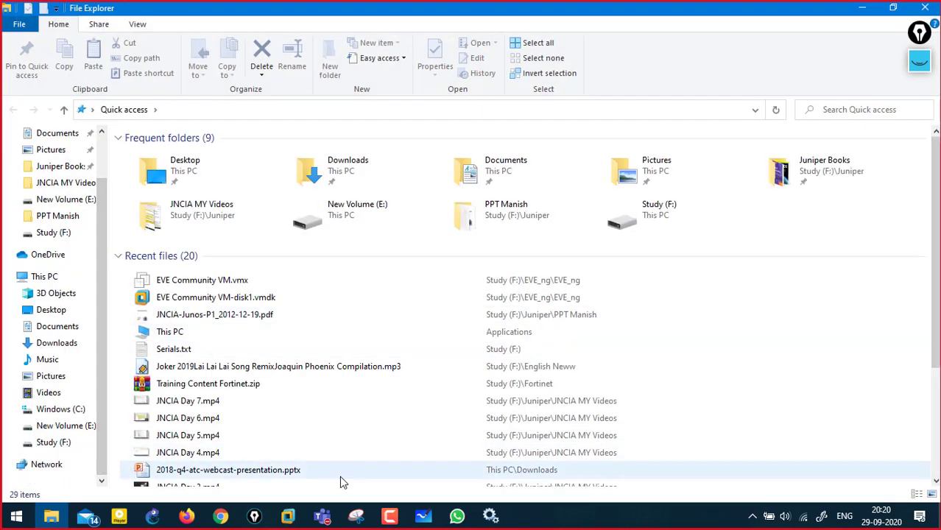
click(390, 516)
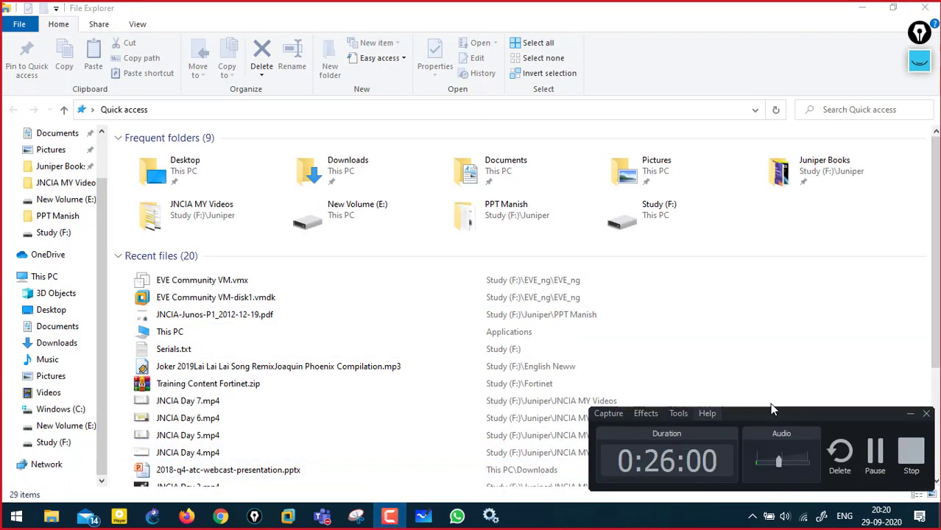
click(876, 451)
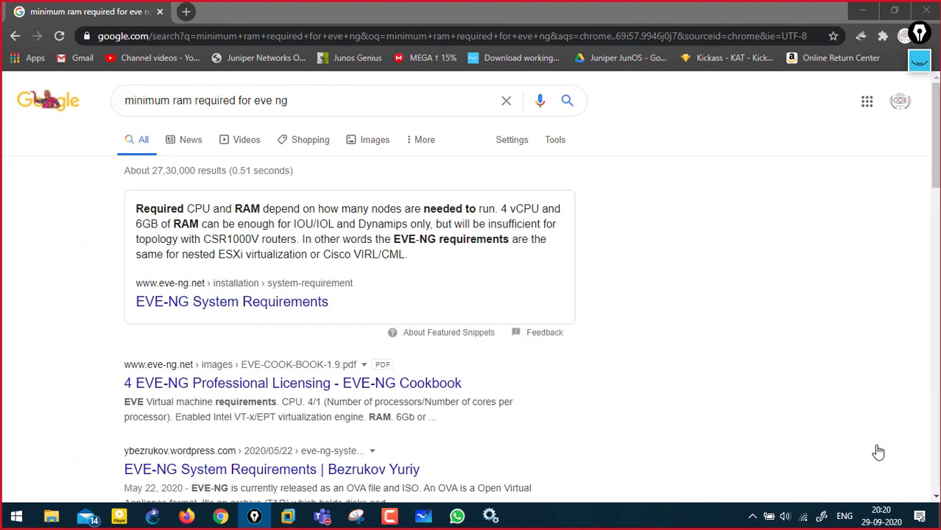
Step: Search the Start menu for 'wins' and launch WinSCP
click(15, 515)
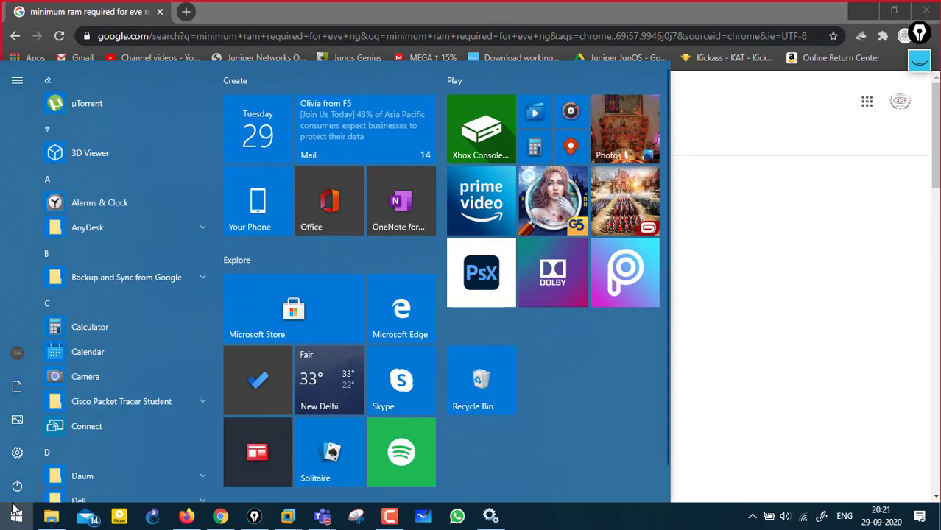
text(ac)
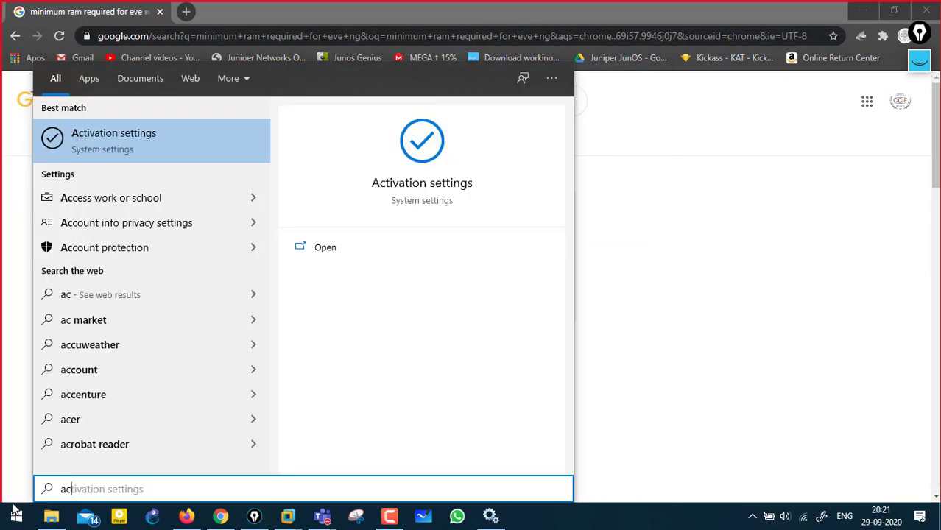
key(BackSpace)
key(BackSpace)
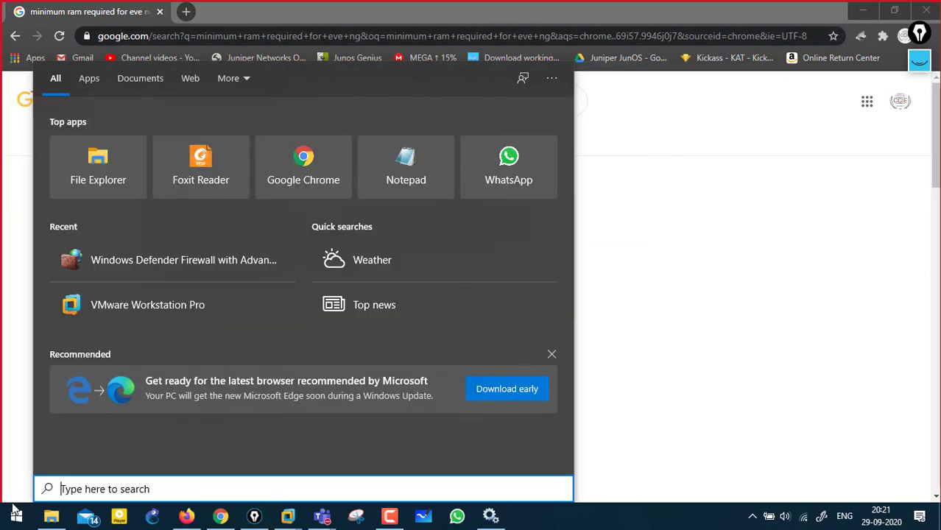
text(wins)
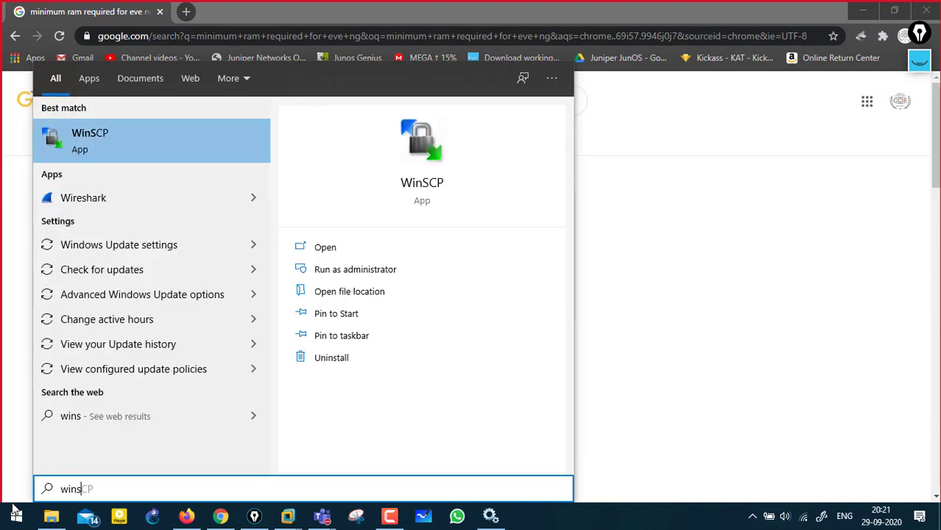
key(Return)
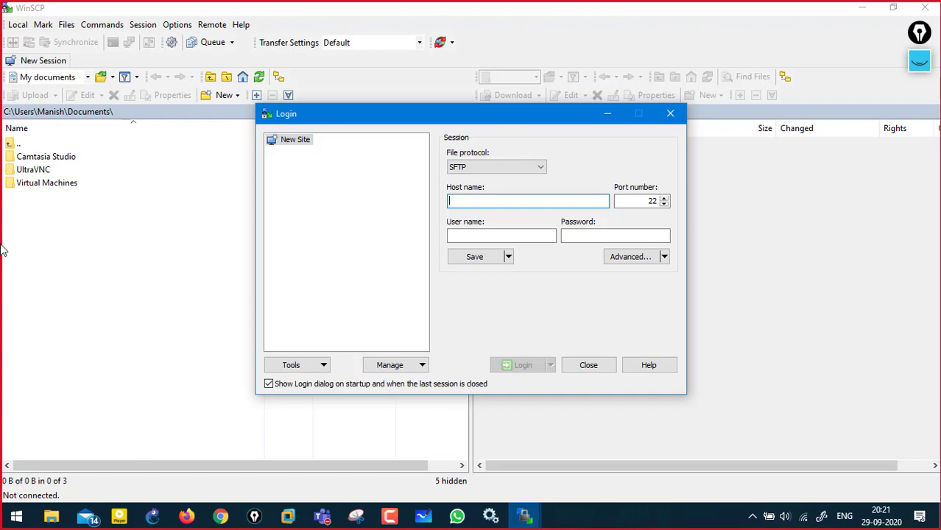
Step: Check the Eve ng 2 VM console for its IP and enter host 192.168.1.128
click(287, 517)
click(344, 435)
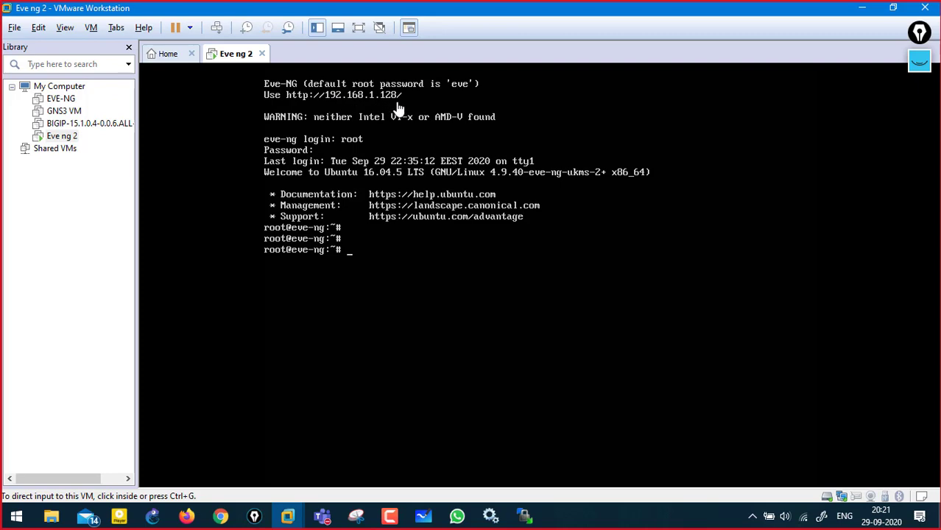
click(862, 12)
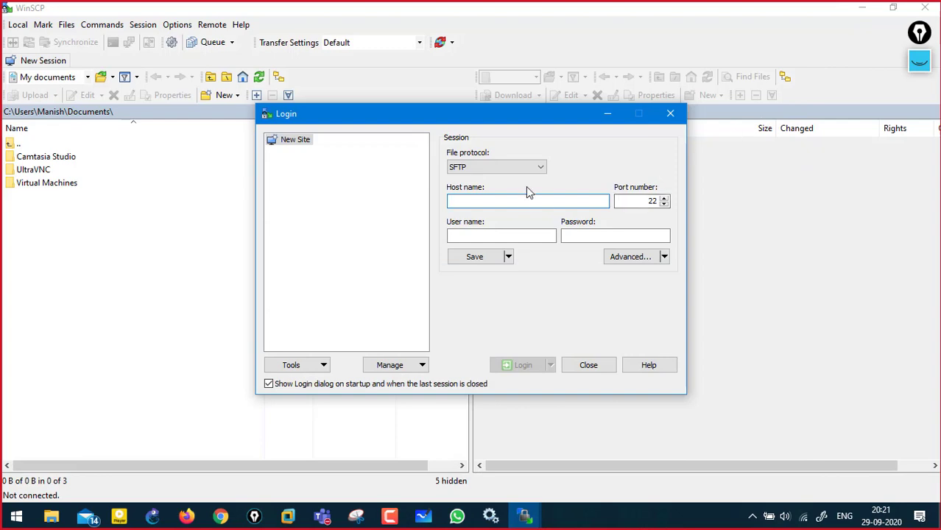
text(192.168)
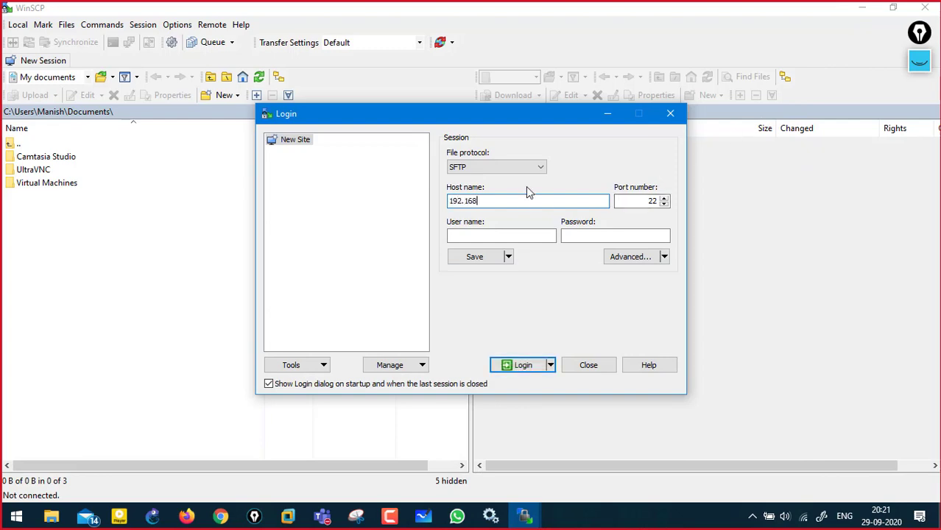
key(alt+Tab)
key(alt+Tab)
text(.1.128)
Step: Log in as root with the account password and accept the server's host key
click(450, 234)
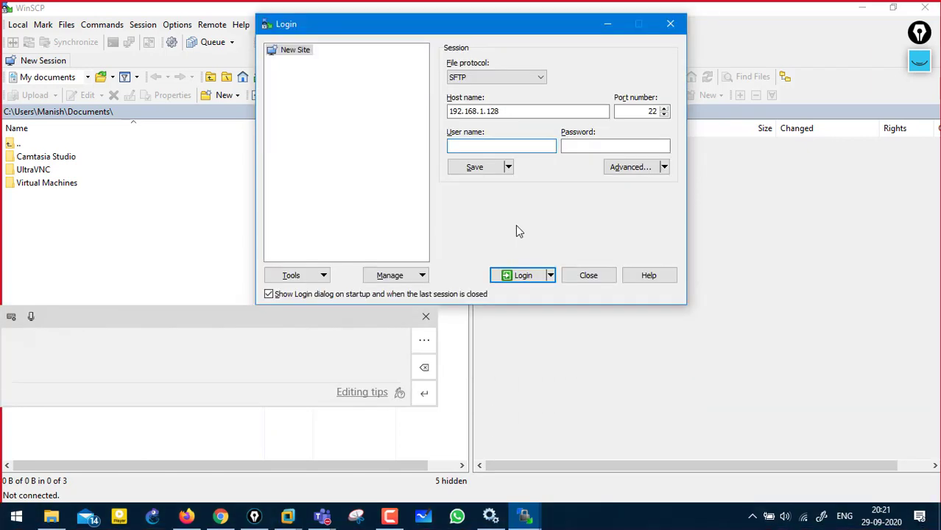
text(root)
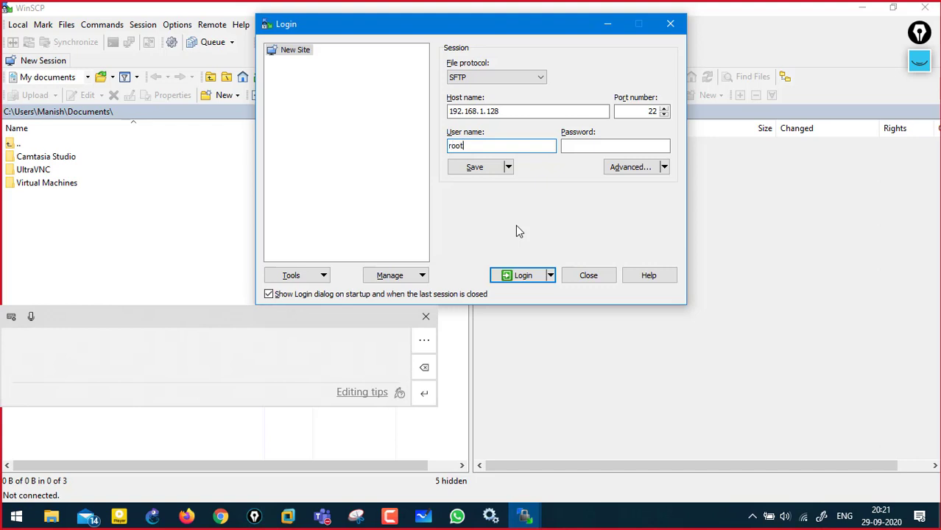
key(Tab)
text(***)
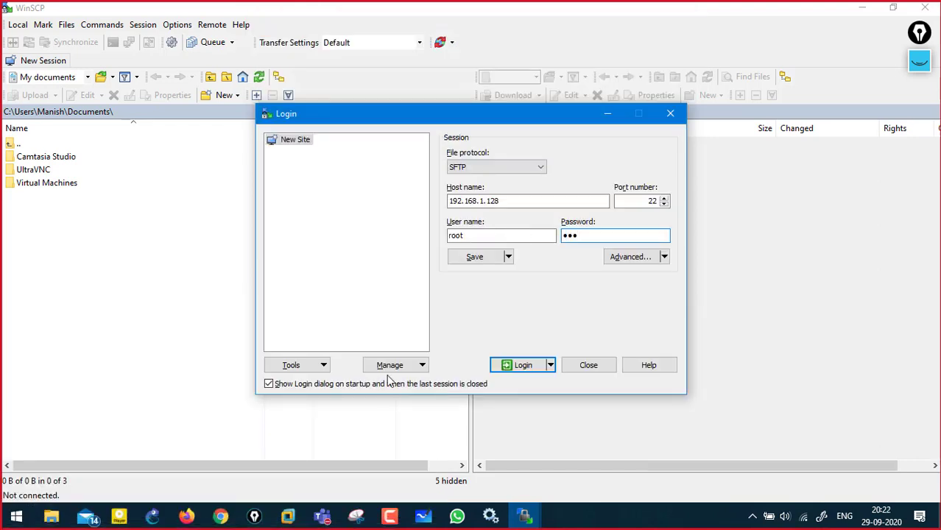
click(521, 364)
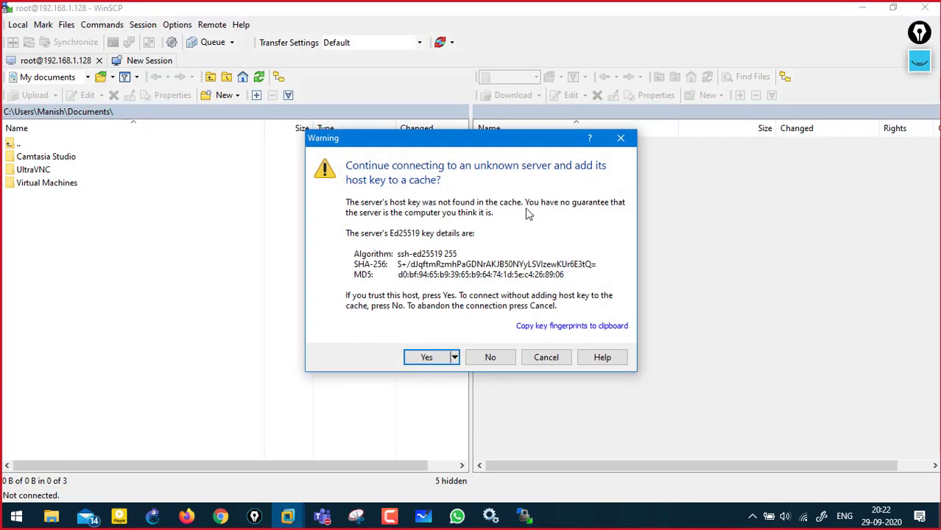
click(430, 359)
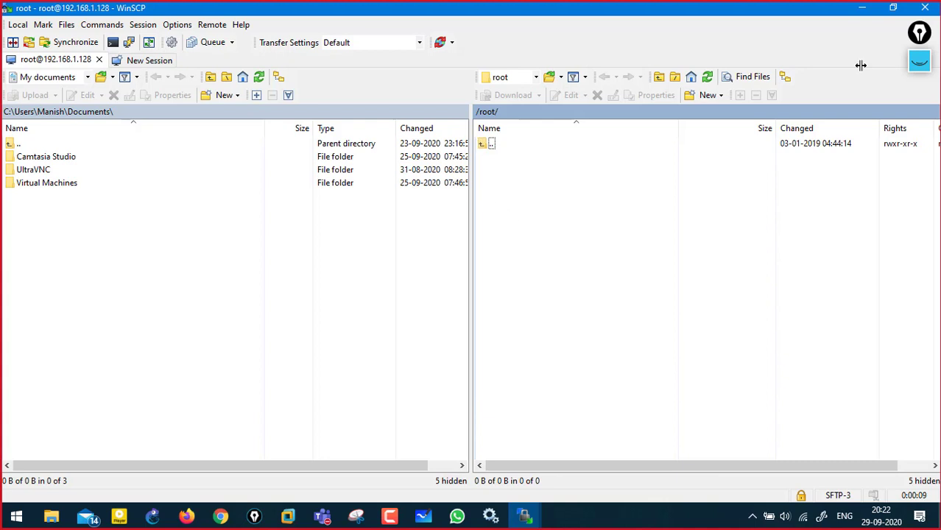
Step: Handwrite and circle 'GUI' over the remote pane, then erase and hide the ink
click(919, 61)
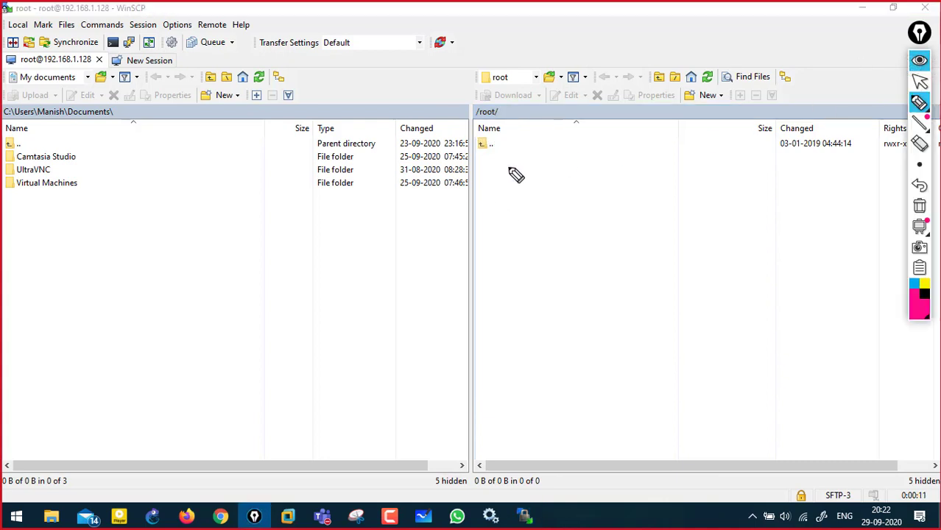
mouse_move(538, 187)
mouse_down()
mouse_move(541, 197)
mouse_move(561, 188)
mouse_move(579, 197)
mouse_up()
mouse_move(586, 158)
mouse_down()
mouse_move(500, 187)
mouse_move(517, 136)
mouse_move(506, 115)
mouse_move(530, 112)
mouse_move(505, 120)
mouse_up()
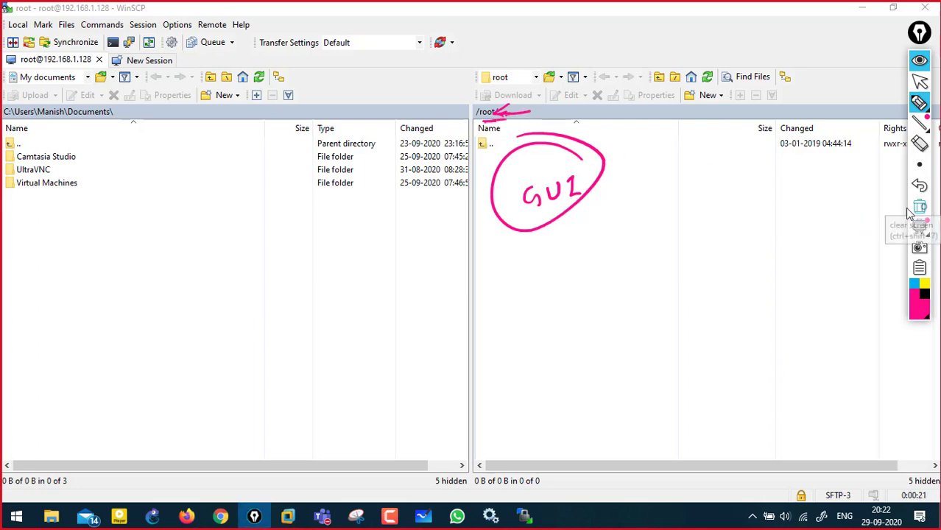
click(919, 206)
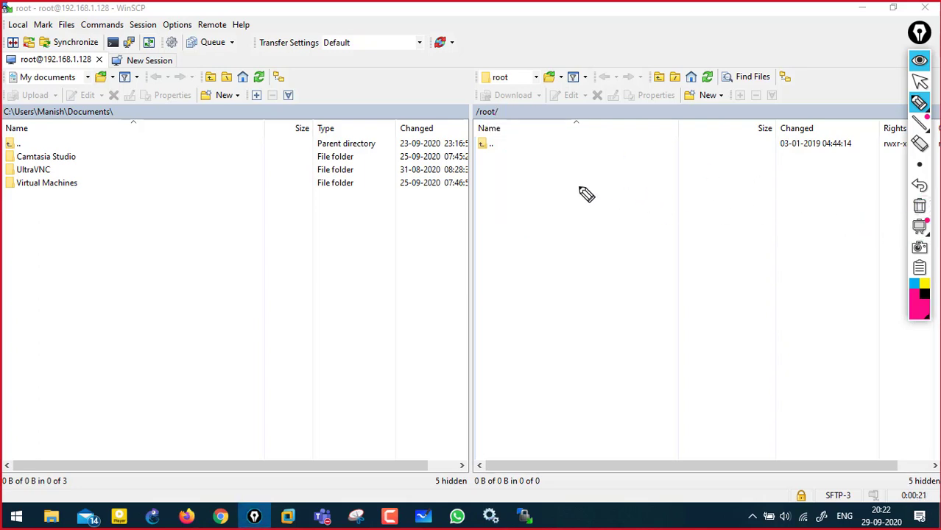
click(919, 61)
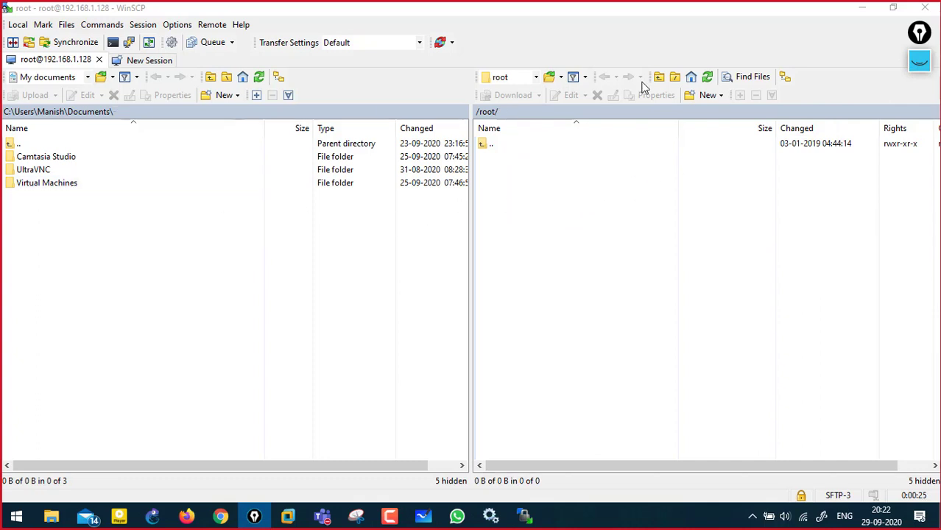
Step: Underline both paths, label panes 'desktop' and 'eve', draw a local-to-remote arrow, then erase
click(919, 63)
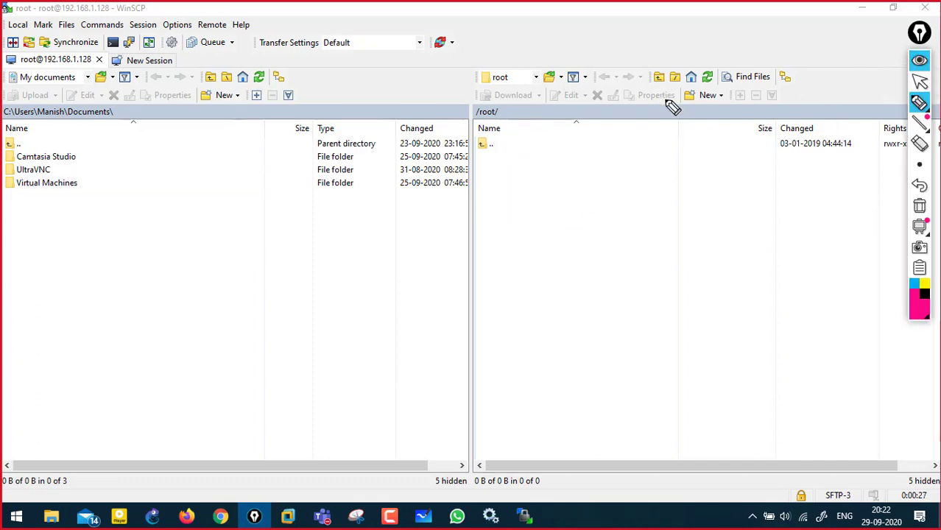
drag(4, 124, 106, 124)
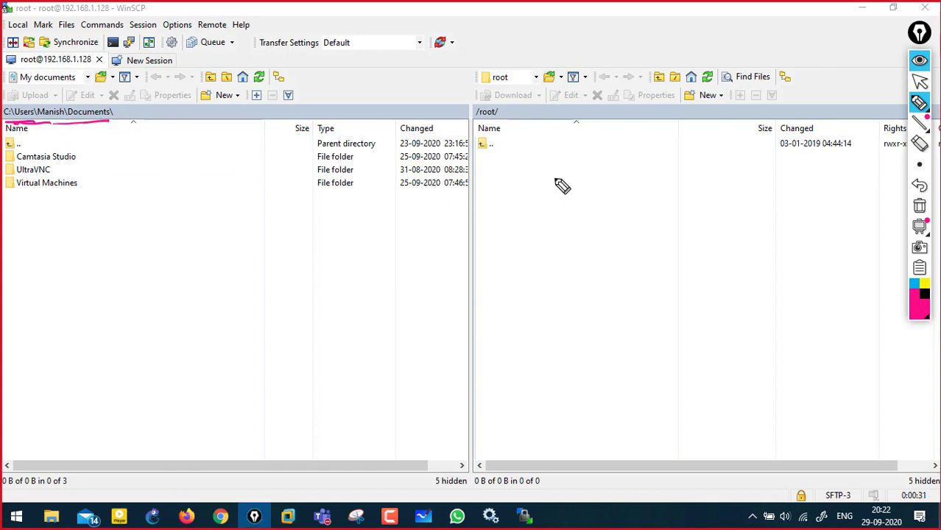
drag(505, 116, 525, 115)
drag(527, 185, 577, 175)
mouse_move(117, 254)
mouse_down()
mouse_move(147, 269)
mouse_move(153, 248)
mouse_move(189, 230)
mouse_up()
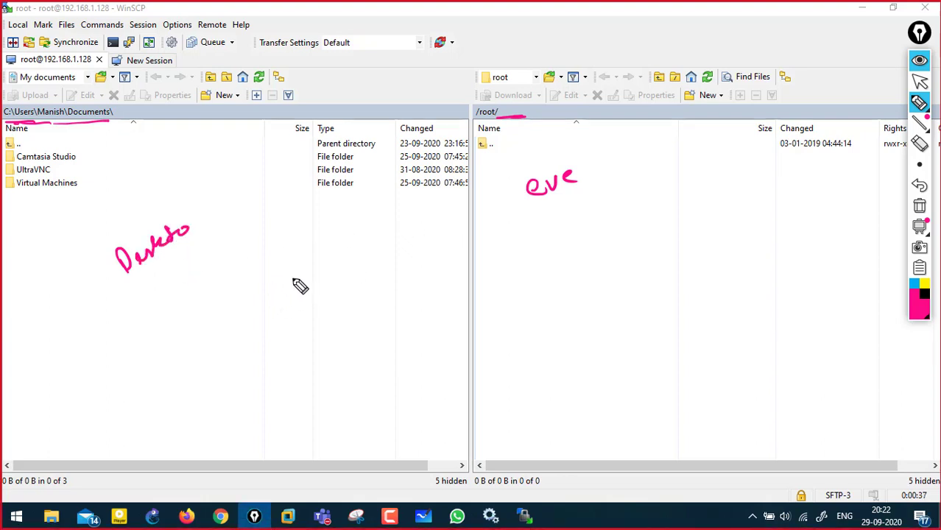
mouse_move(268, 252)
mouse_down()
mouse_move(267, 265)
mouse_move(301, 258)
mouse_move(309, 238)
mouse_move(342, 226)
mouse_up()
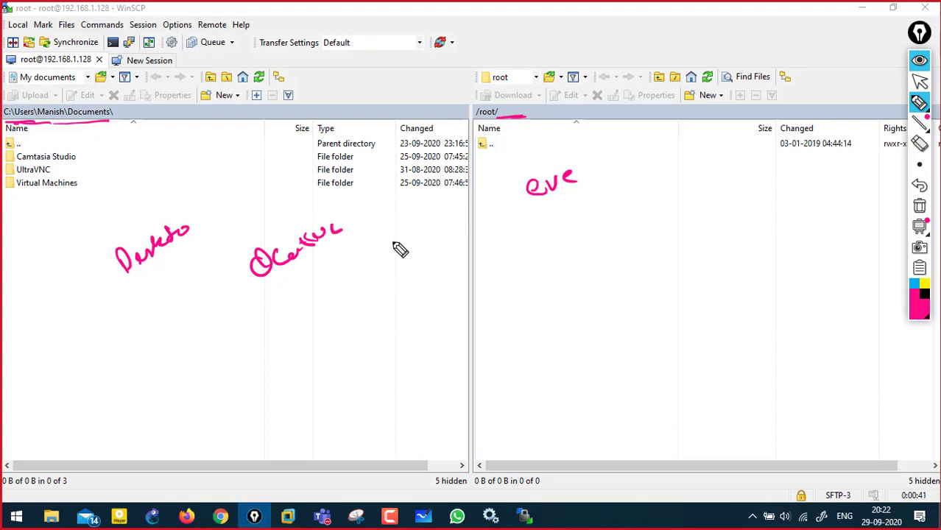
mouse_move(391, 248)
mouse_down()
mouse_move(441, 199)
mouse_move(593, 245)
mouse_up()
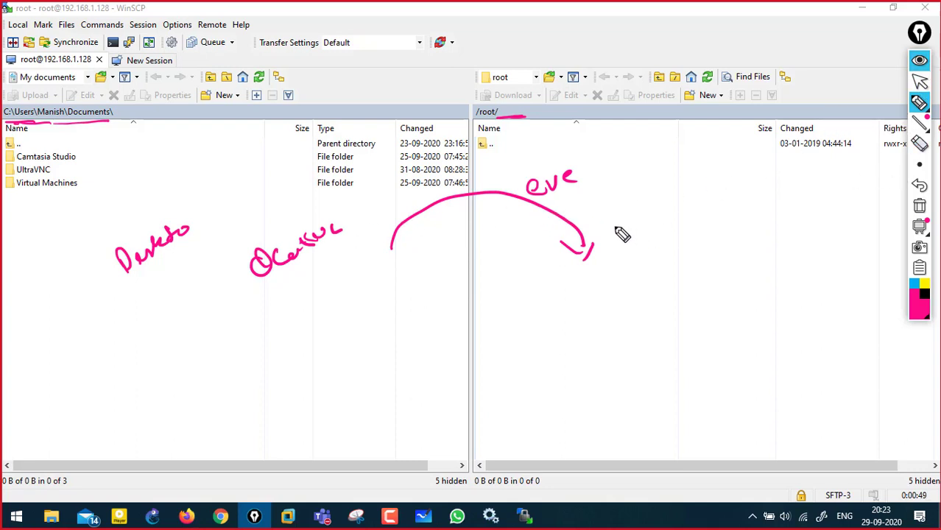
drag(619, 229, 626, 234)
click(919, 208)
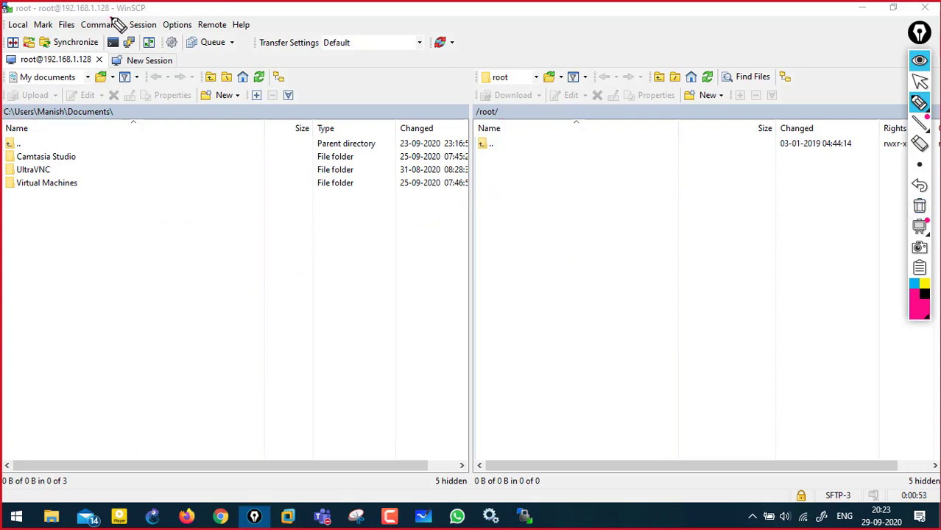
Step: Underline WinSCP in the title bar, hide the ink, and switch toward the Eve ng 2 VM
drag(110, 12, 151, 9)
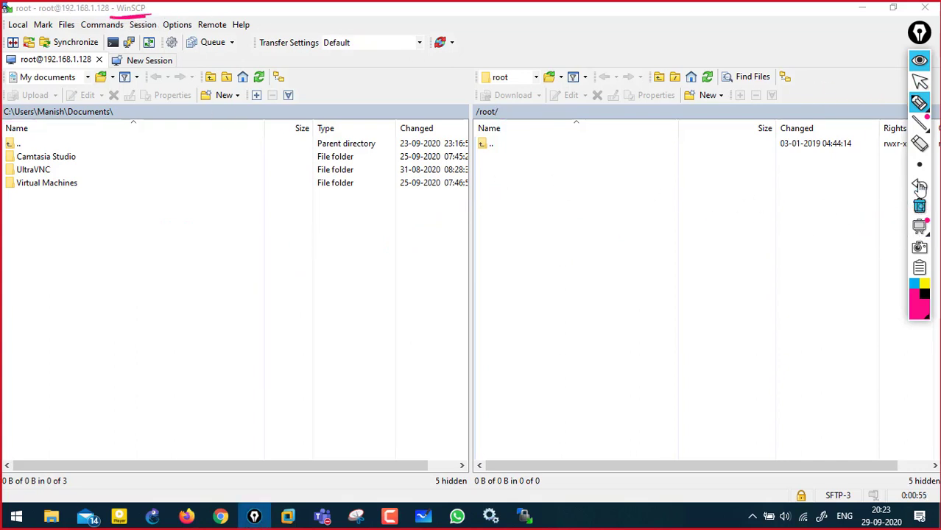
click(922, 62)
key(alt+Tab)
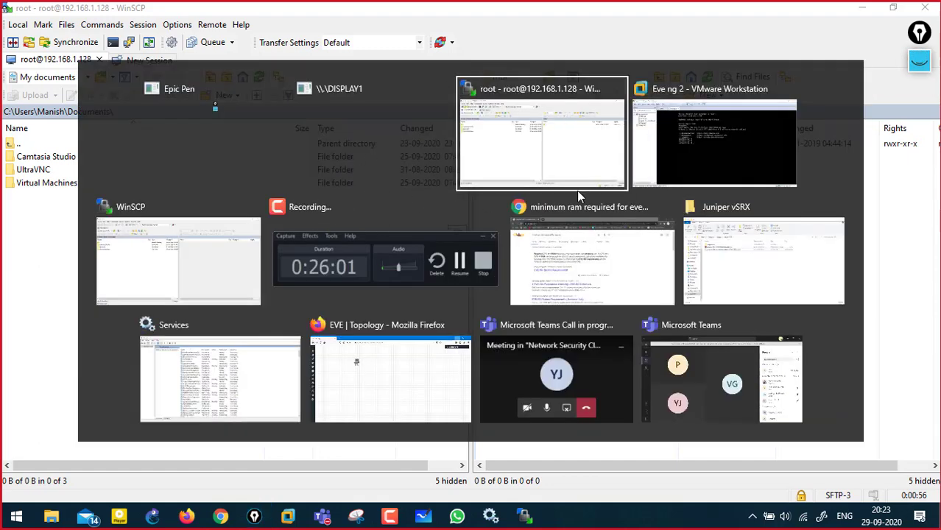
Step: Minimize VMware Workstation's Eve ng 2 console to show the Windows desktop with the putty.exe shortcut
click(677, 151)
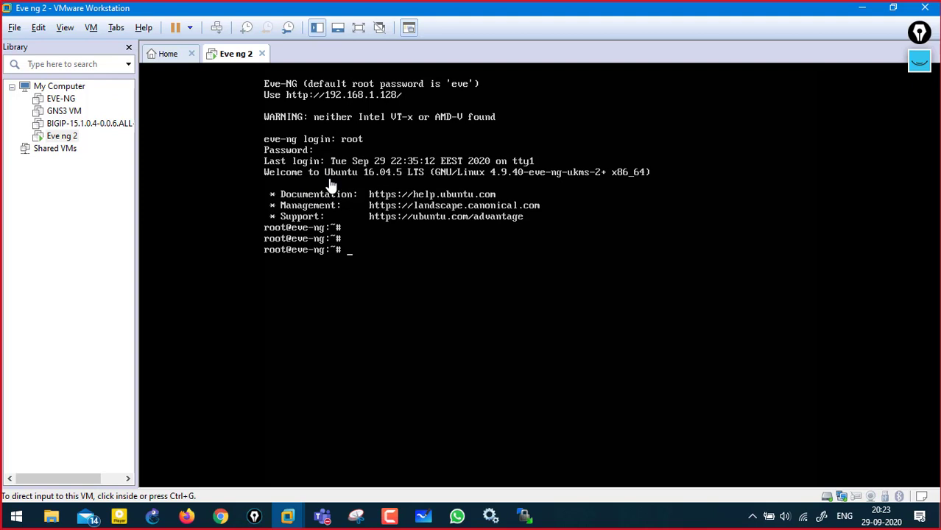
key(super+r)
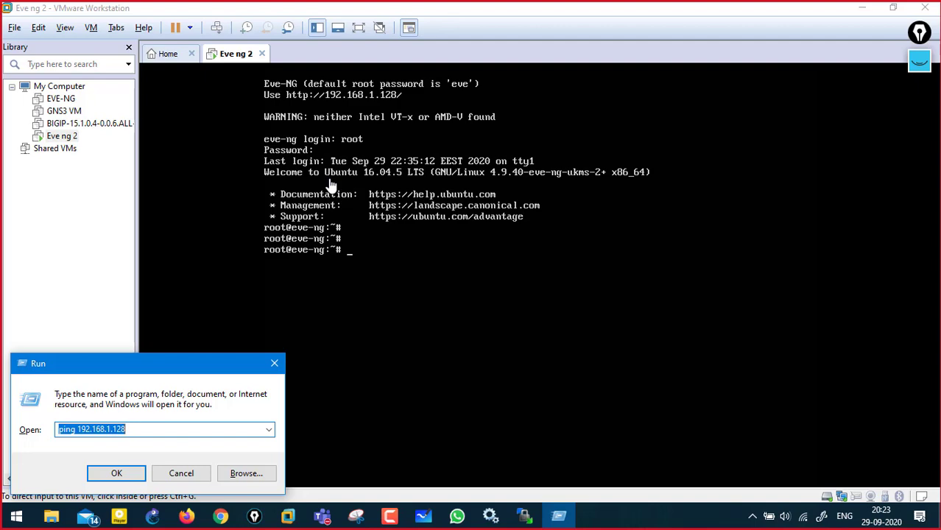
key(BackSpace)
key(Escape)
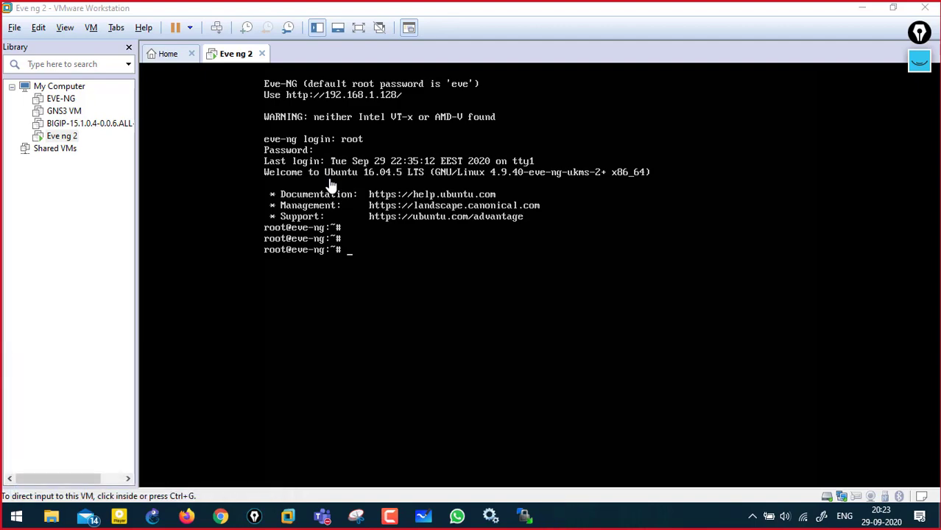
key(super)
text(pu)
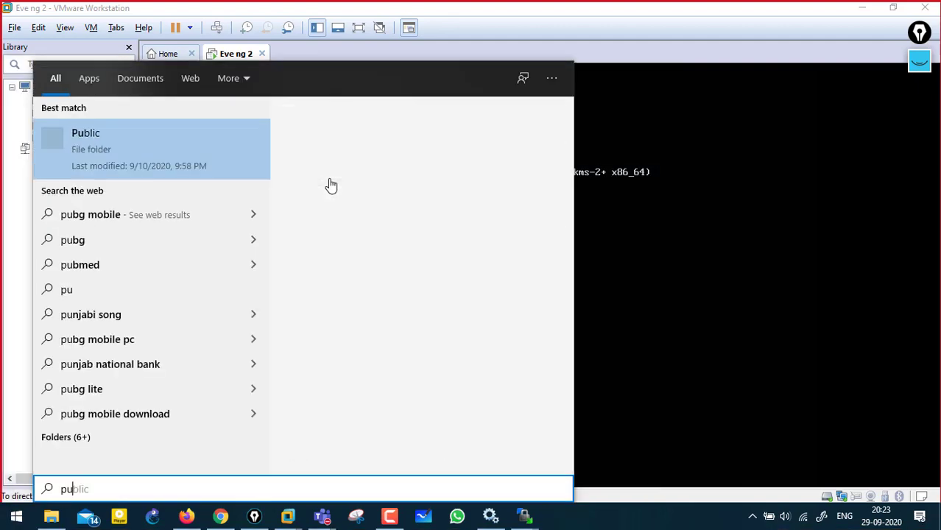
text(tty)
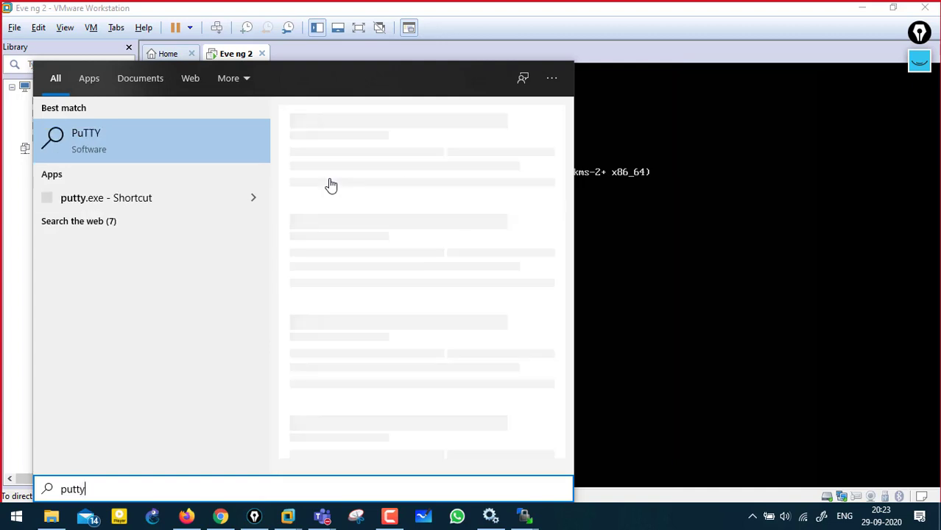
key(Return)
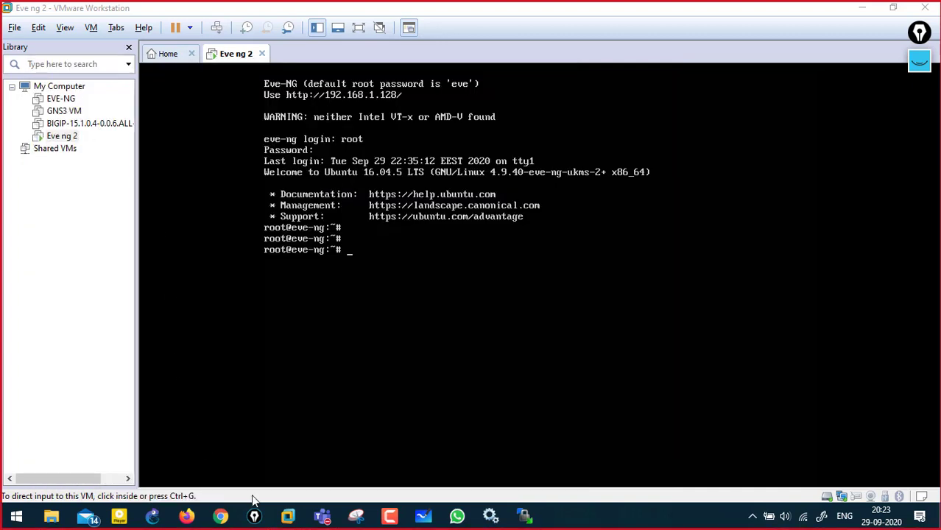
key(super)
key(super+d)
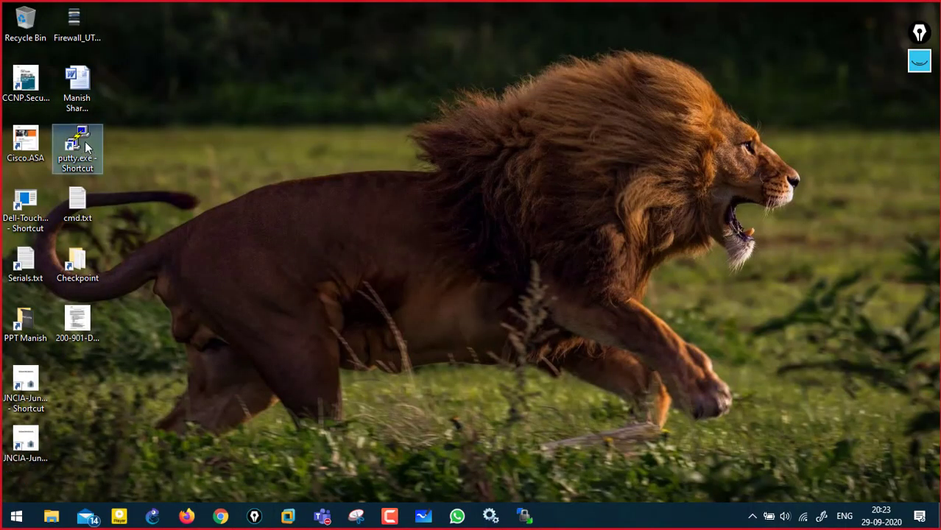
Step: Try a PuTTY SSH session to 192.168.187.128 port 32771, then close PuTTY and the WinSCP login
double_click(81, 136)
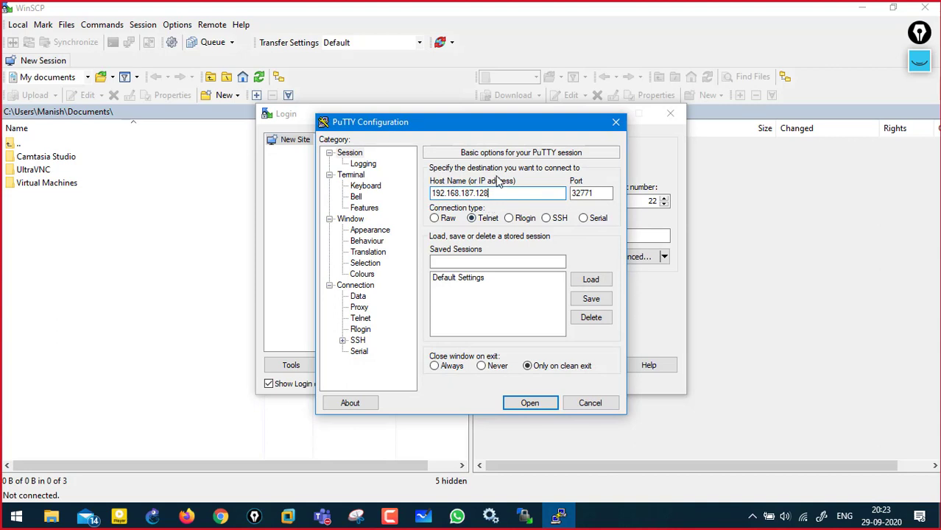
key(shift+Home)
key(Home)
click(545, 220)
click(532, 402)
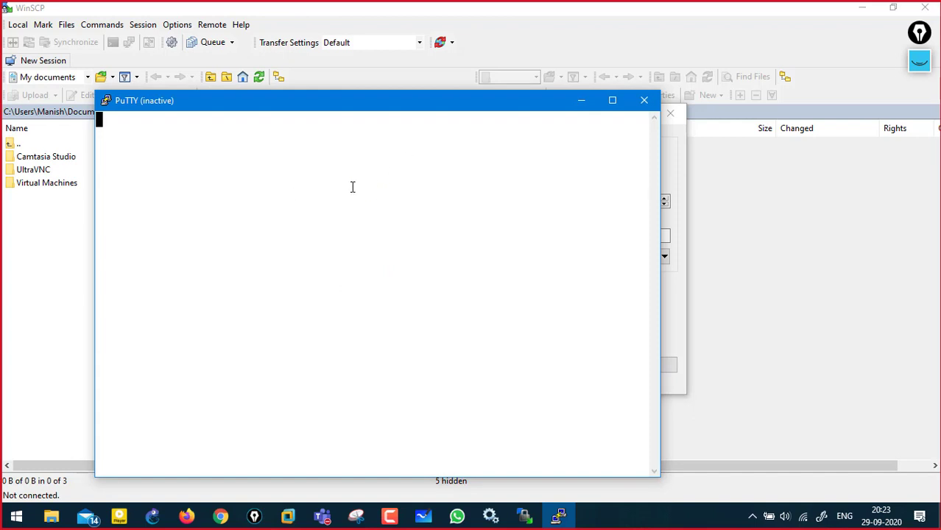
click(644, 100)
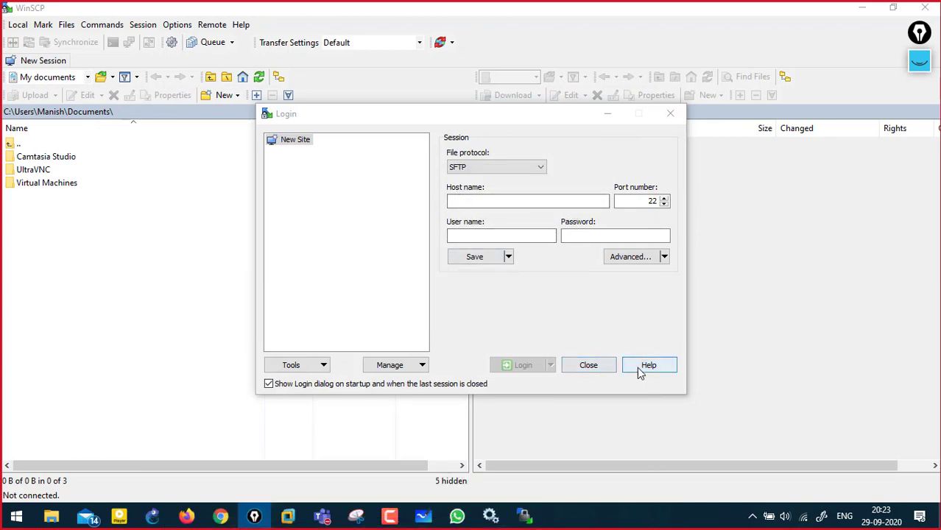
click(602, 367)
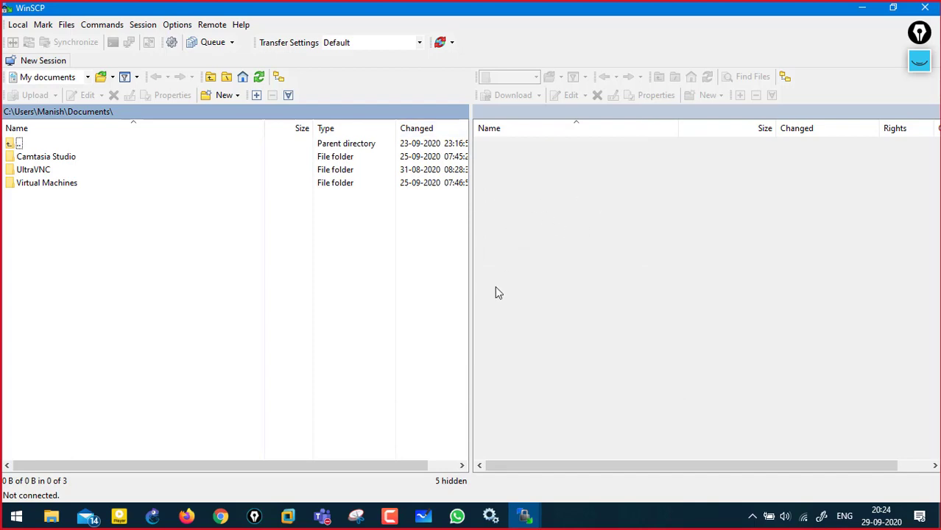
Step: Retry PuTTY SSH with host corrected to 192.168.1.128, dismiss the refused error, and close it
key(super+d)
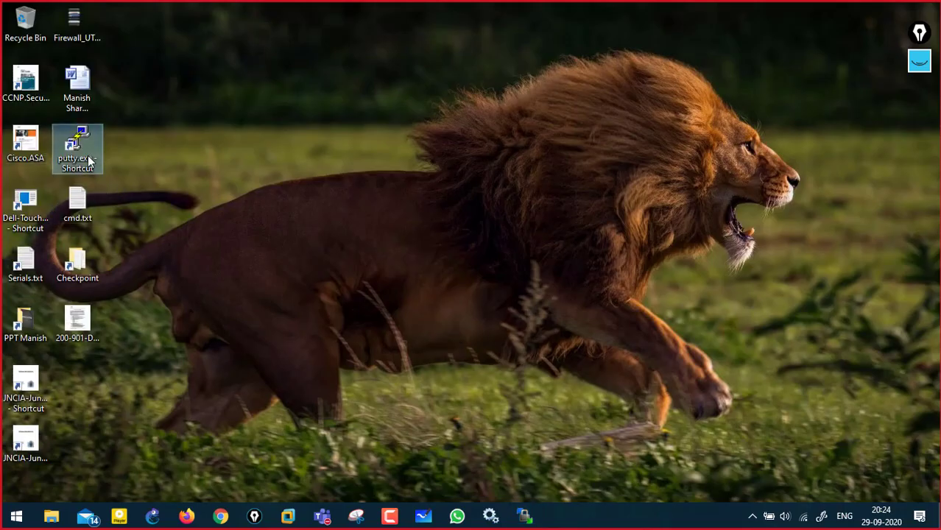
double_click(91, 162)
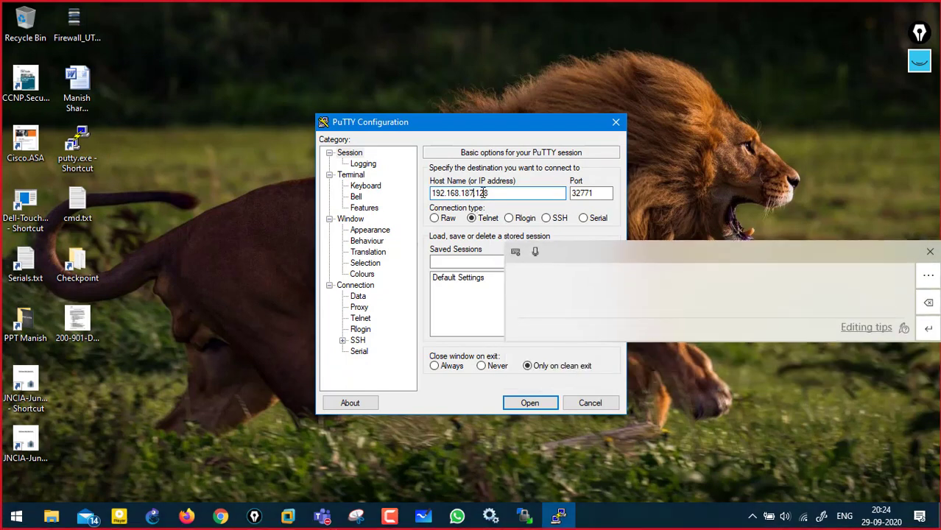
key(BackSpace)
key(Delete)
key(Delete)
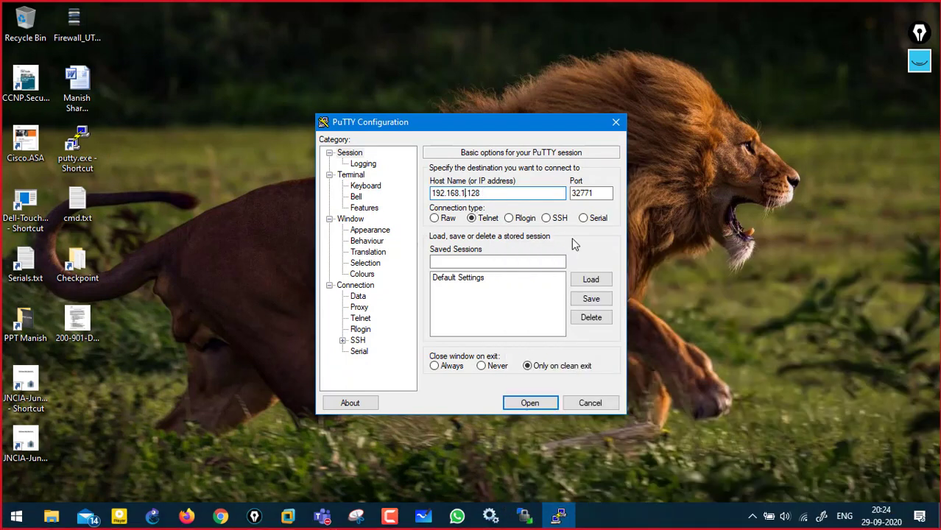
click(527, 404)
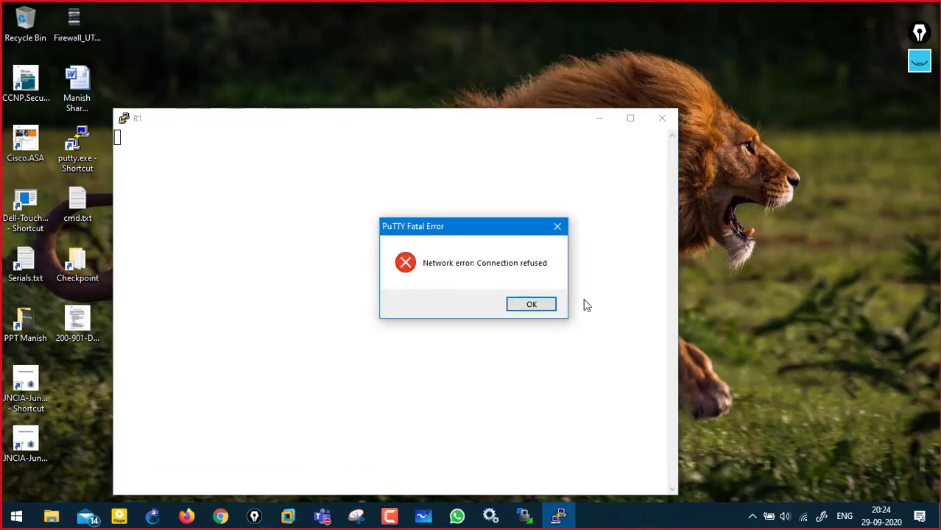
click(532, 305)
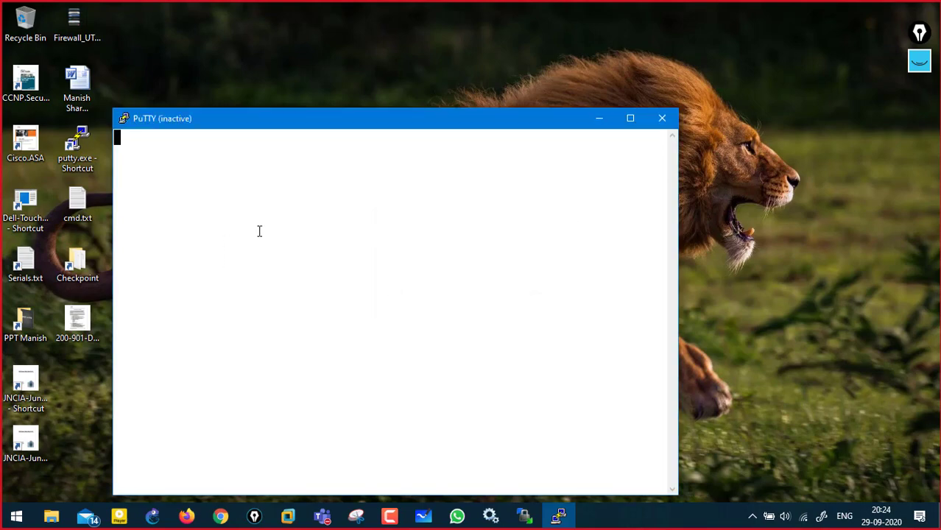
click(662, 119)
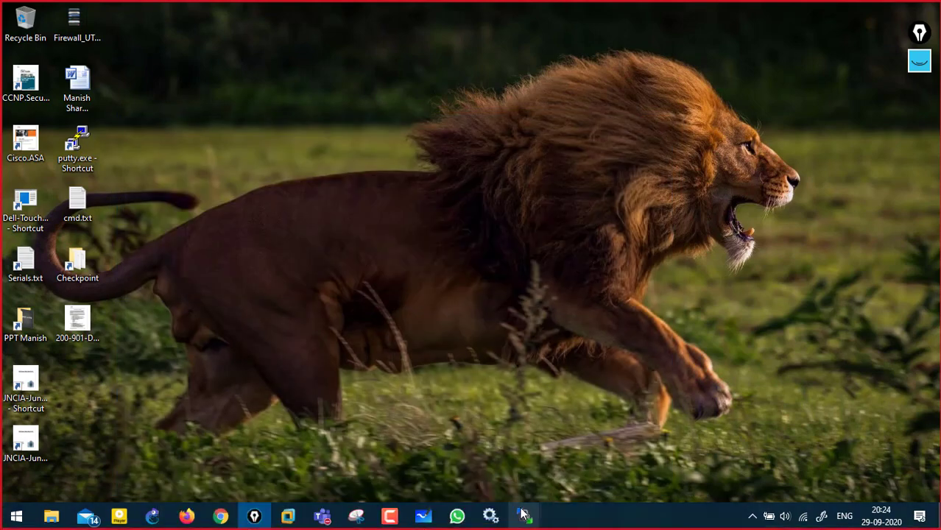
Step: Restore WinSCP and browse its Local, Mark and New menus, cancelling the new file
mouse_move(525, 515)
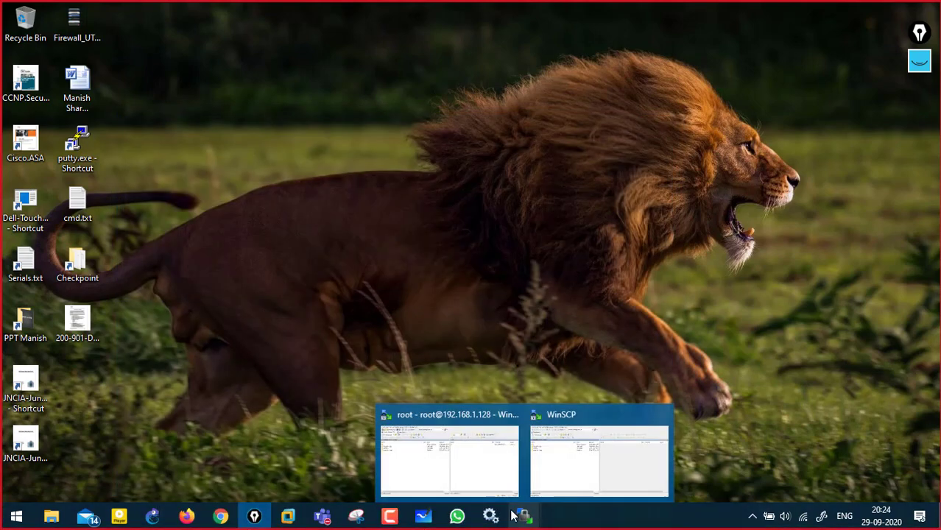
click(559, 464)
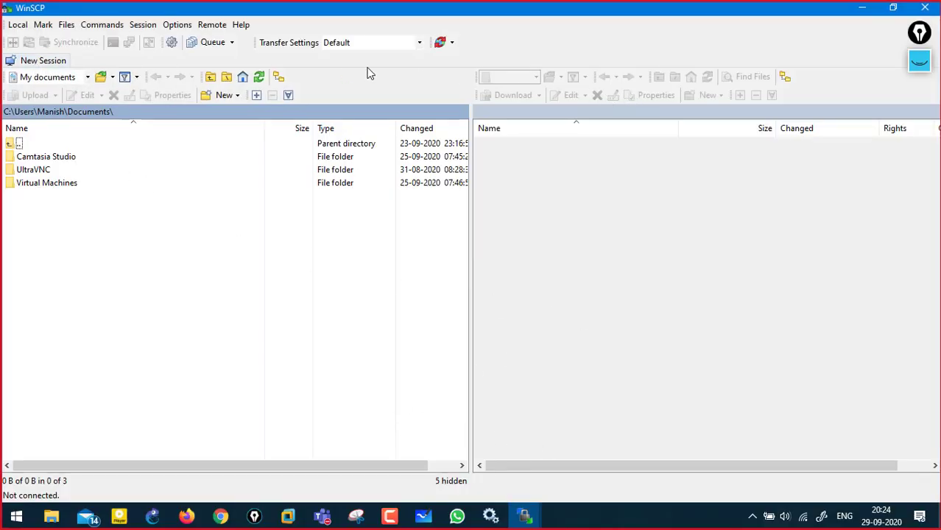
click(17, 24)
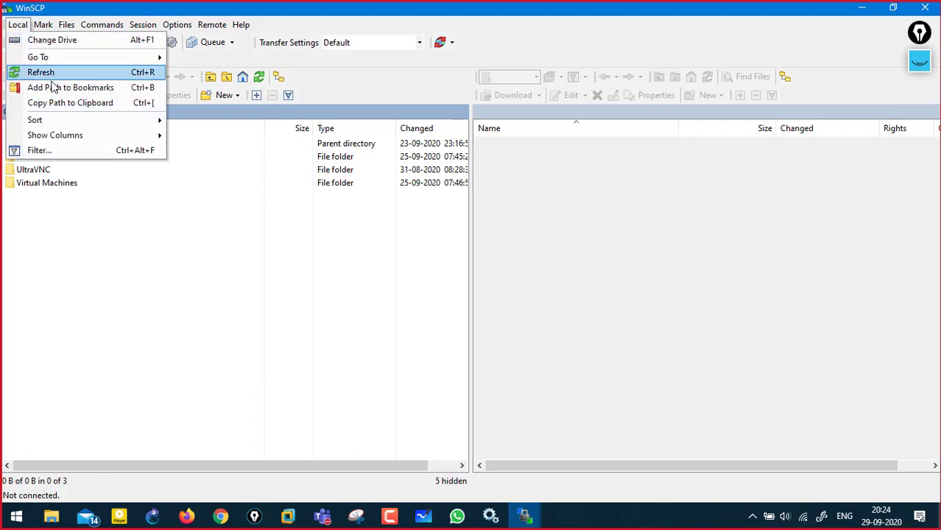
click(38, 28)
click(38, 28)
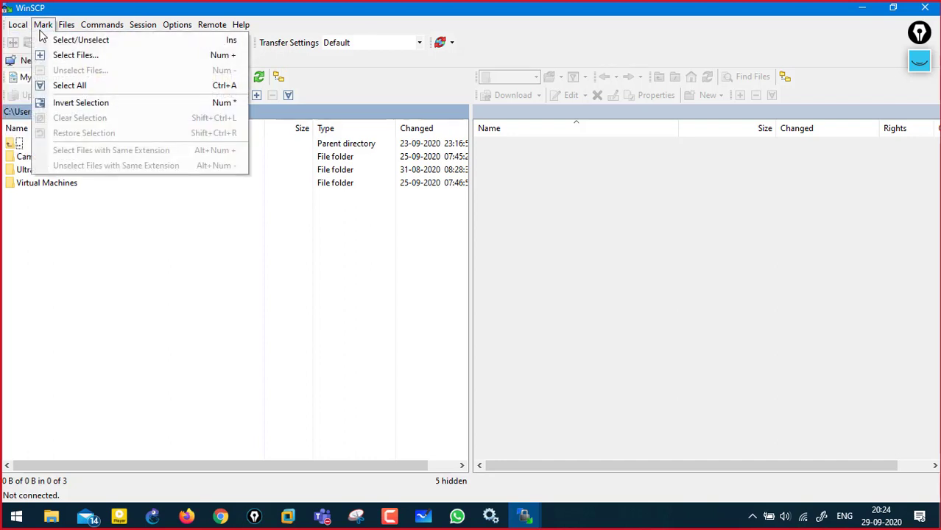
click(111, 264)
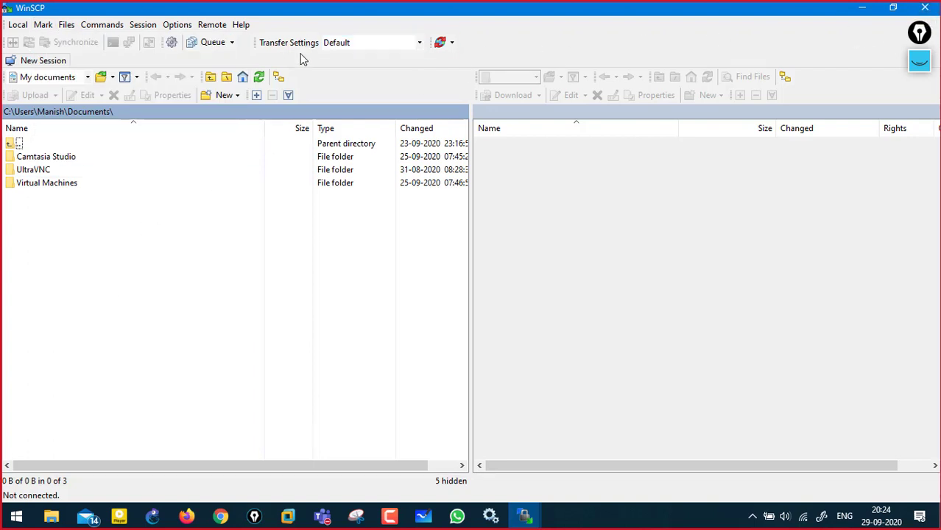
click(226, 95)
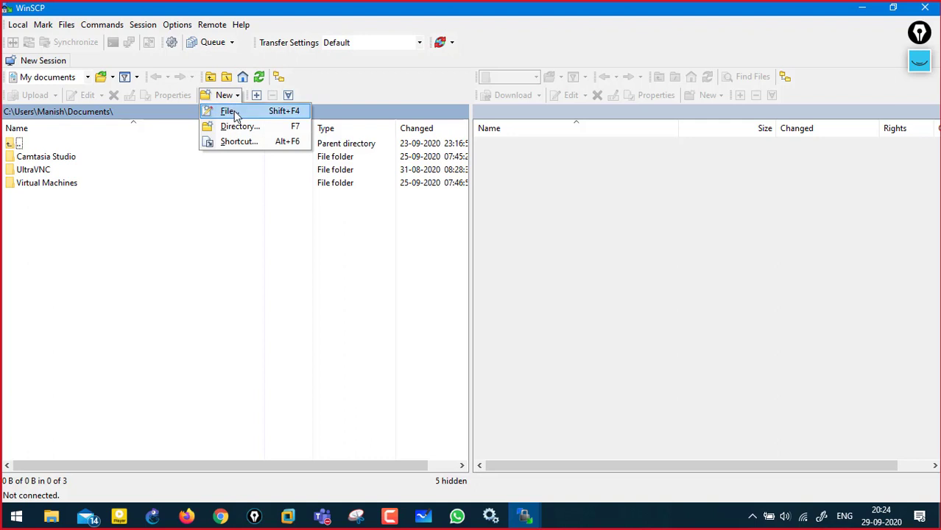
click(236, 112)
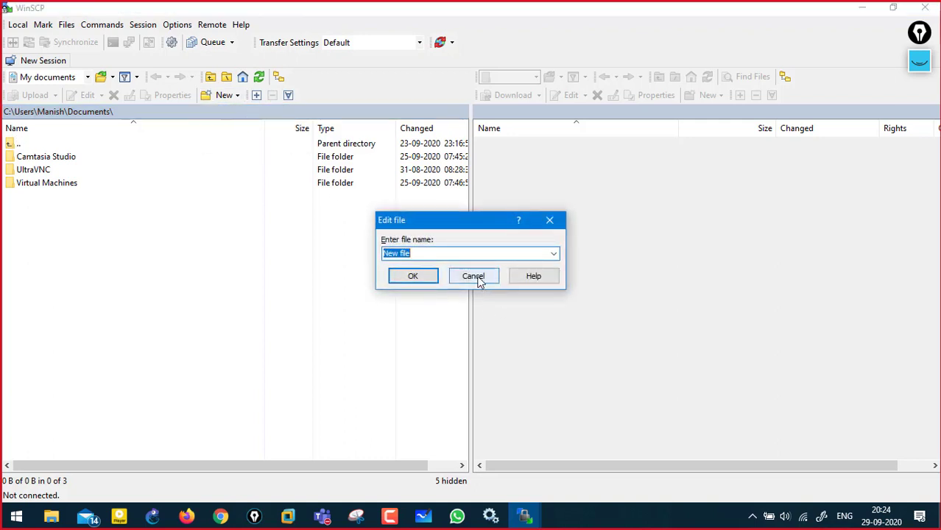
click(478, 280)
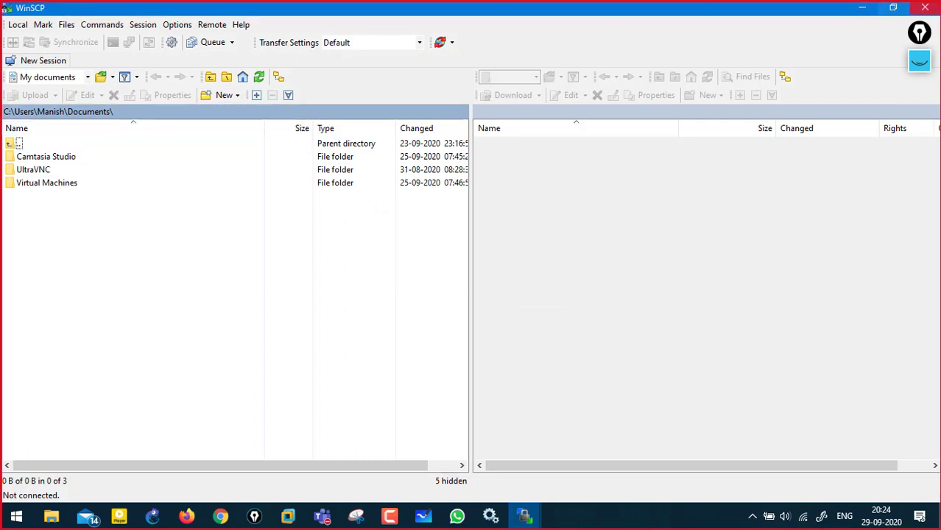
Step: Close WinSCP and search the Start menu for 'scp'
click(921, 14)
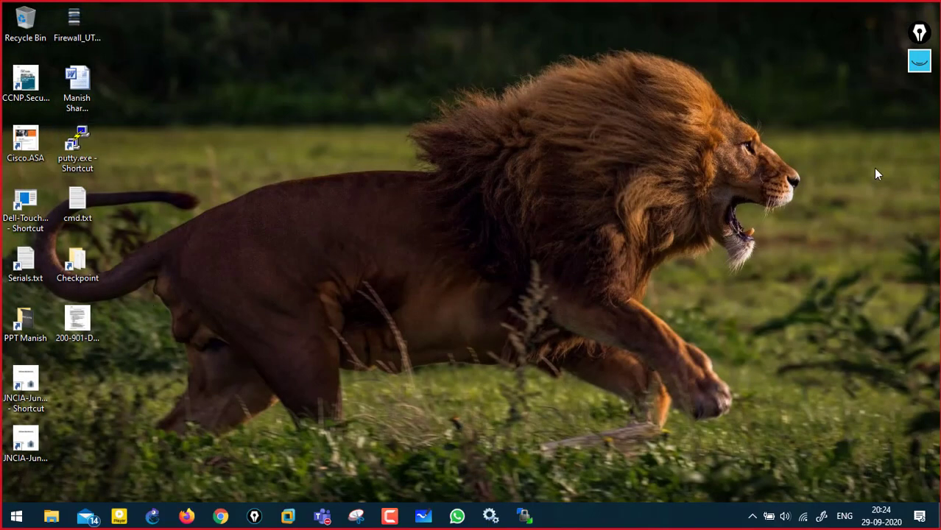
click(9, 512)
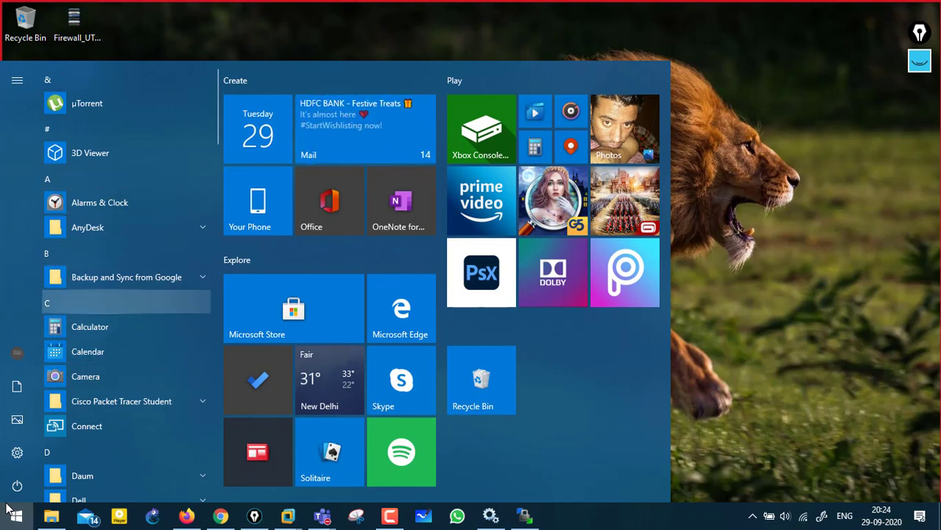
text(scp)
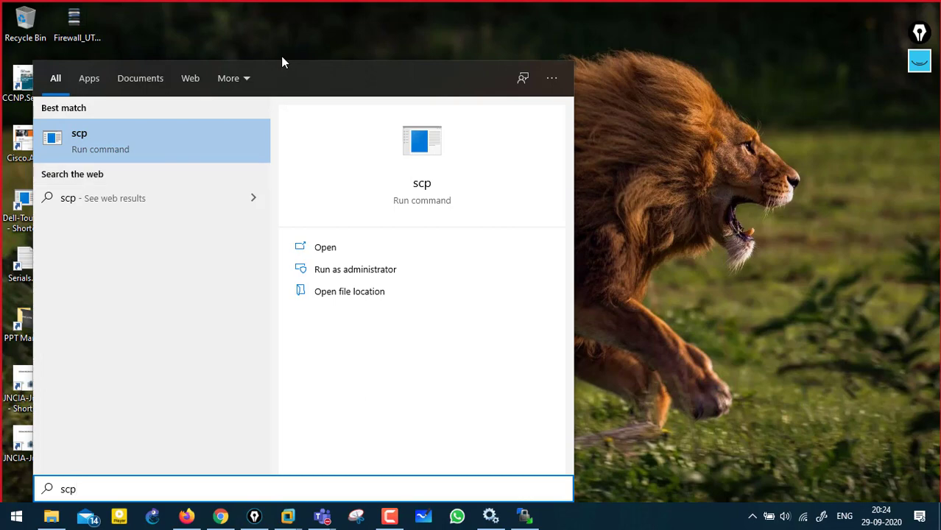
Step: Search the Start menu for 'win' and launch WinSCP
key(BackSpace)
key(BackSpace)
key(BackSpace)
text(win)
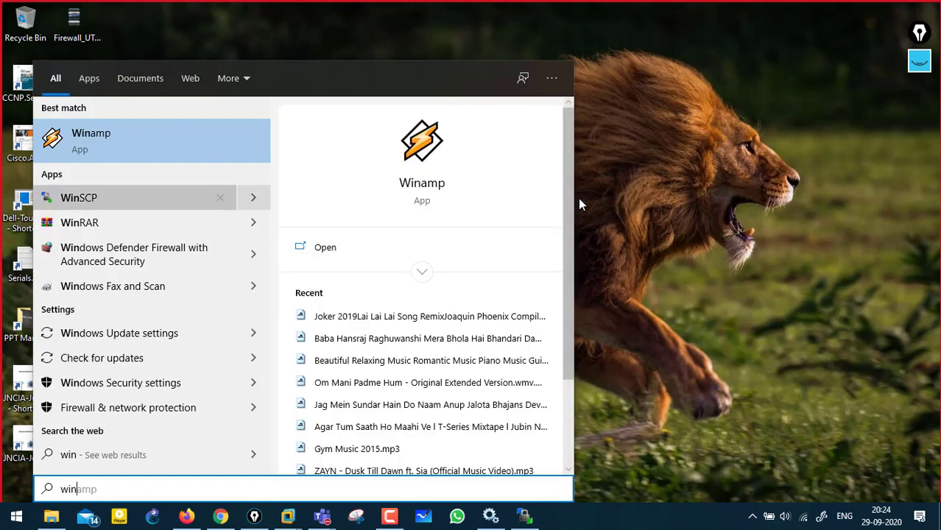
click(149, 210)
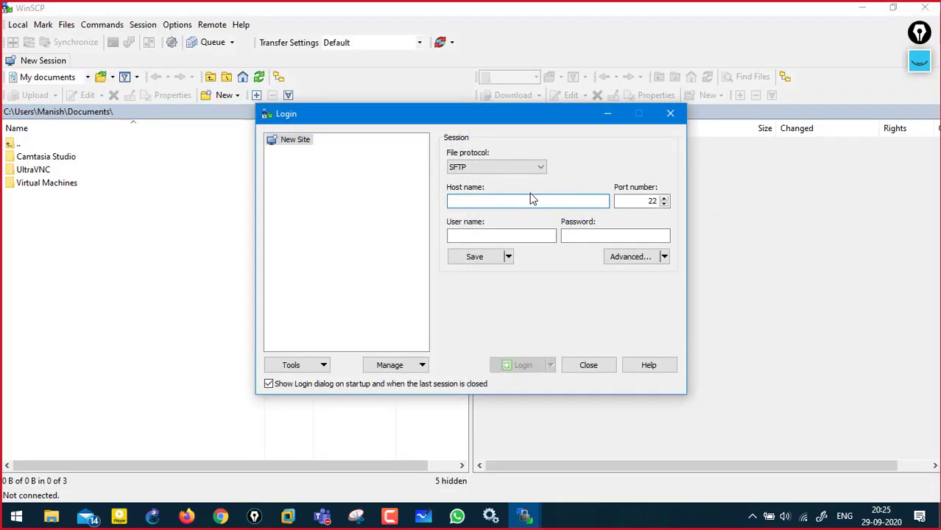
Step: Log in over SFTP to 192.168.1.128 as root with the account password
text(92.168.1.128)
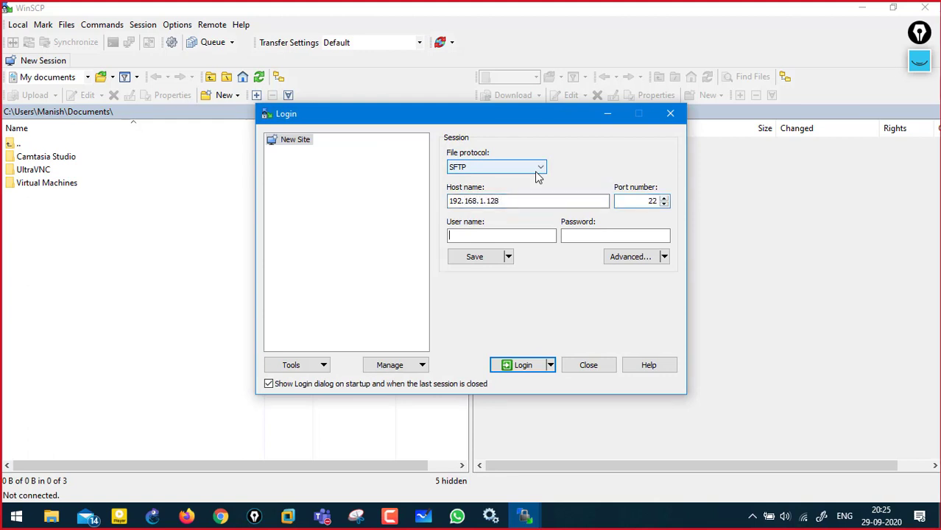
key(Tab)
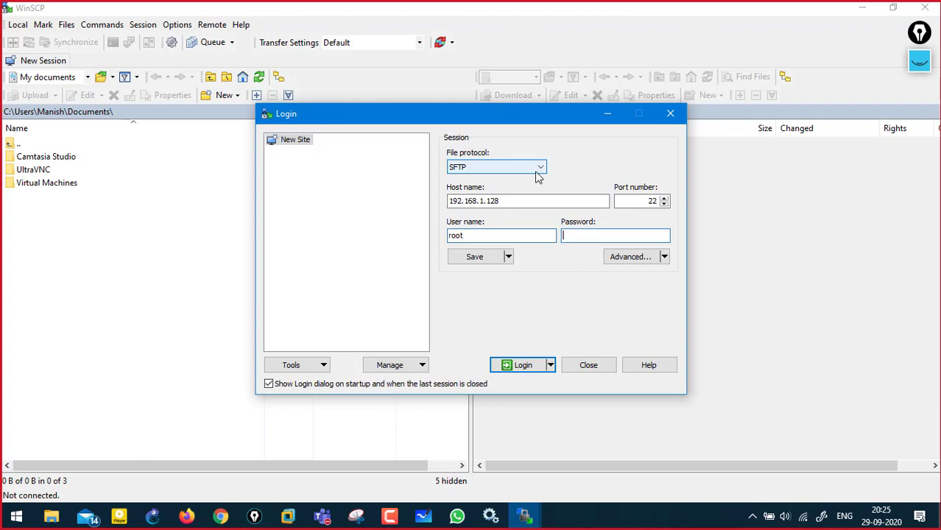
text(****)
key(Return)
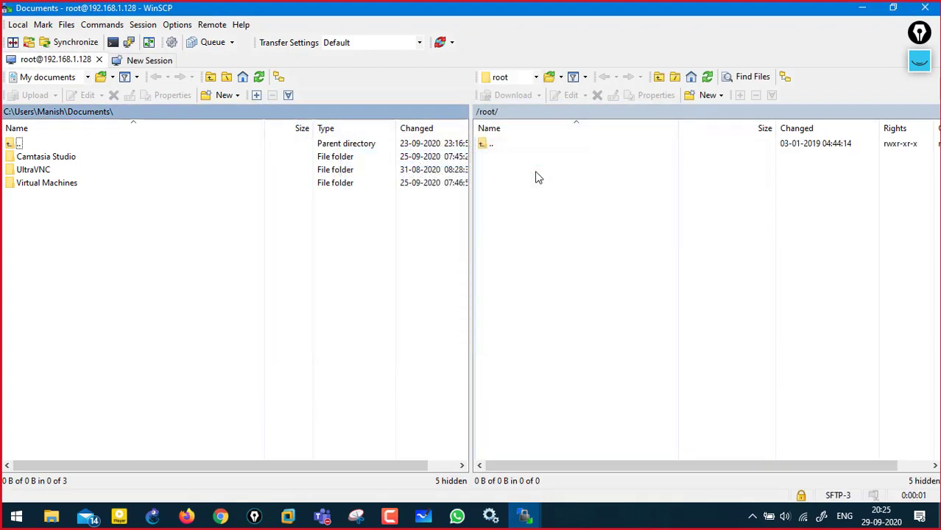
Step: Go up to the VM's root directory remotely and to C:\Users locally
click(490, 147)
double_click(490, 147)
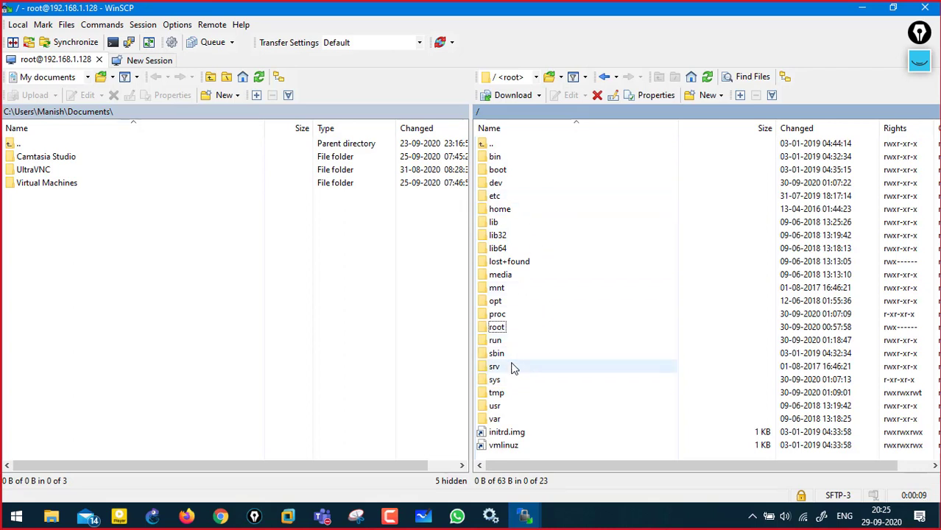
click(175, 280)
double_click(15, 143)
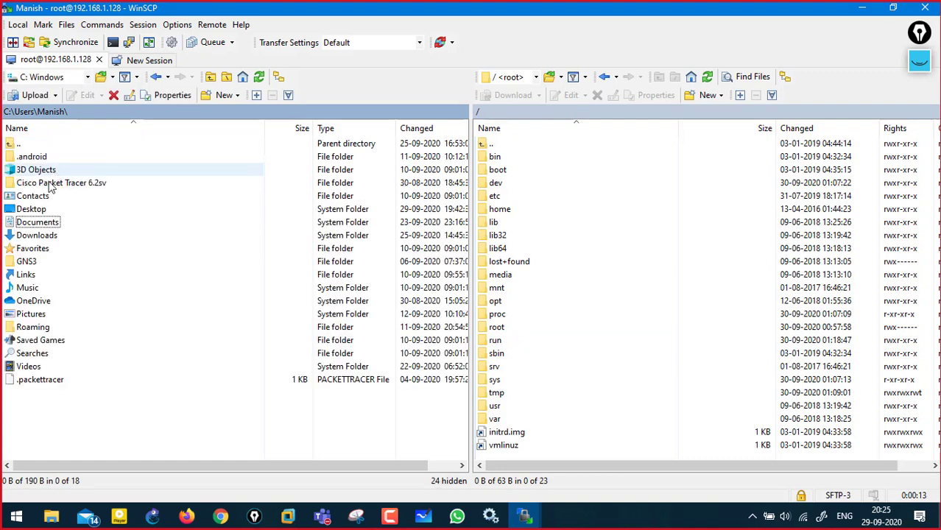
double_click(16, 143)
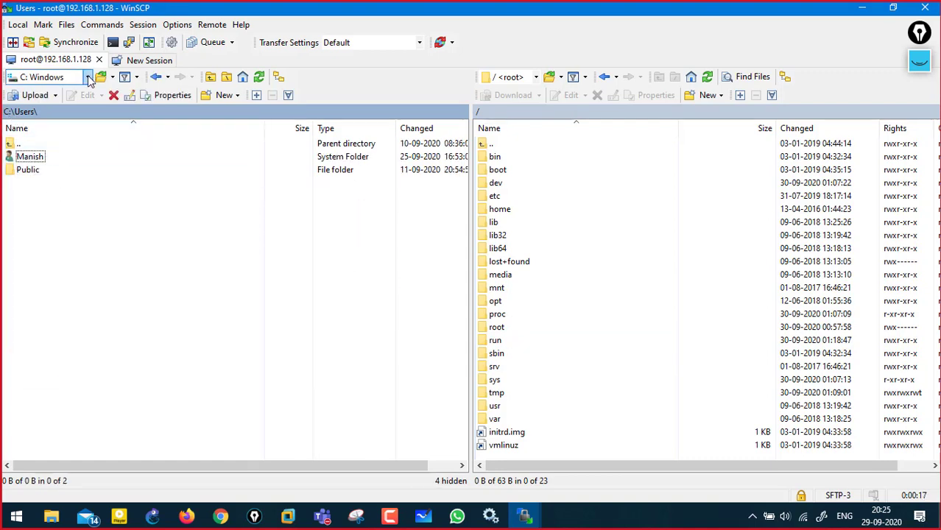
Step: Locate the vSRX qcow2 image in F:\Juniper\Juniper vSRX, then minimize WinSCP
click(88, 78)
click(55, 154)
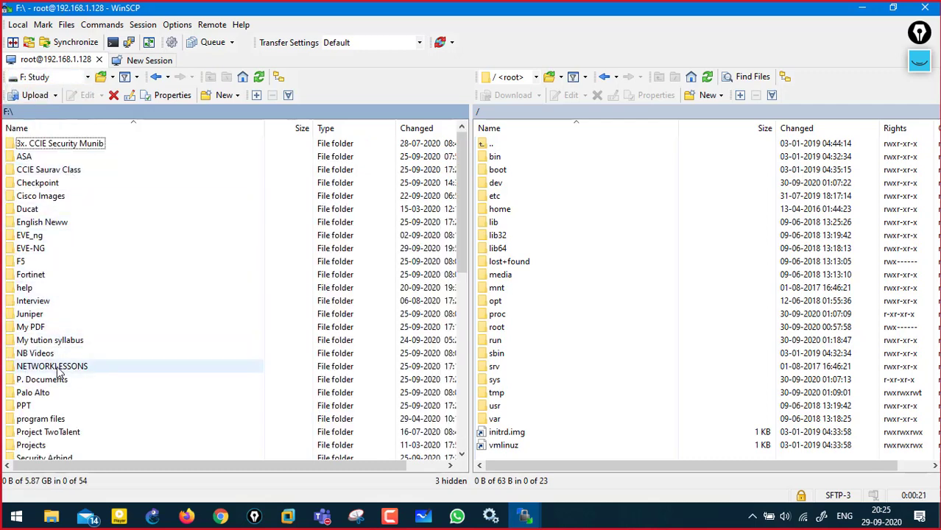
double_click(41, 317)
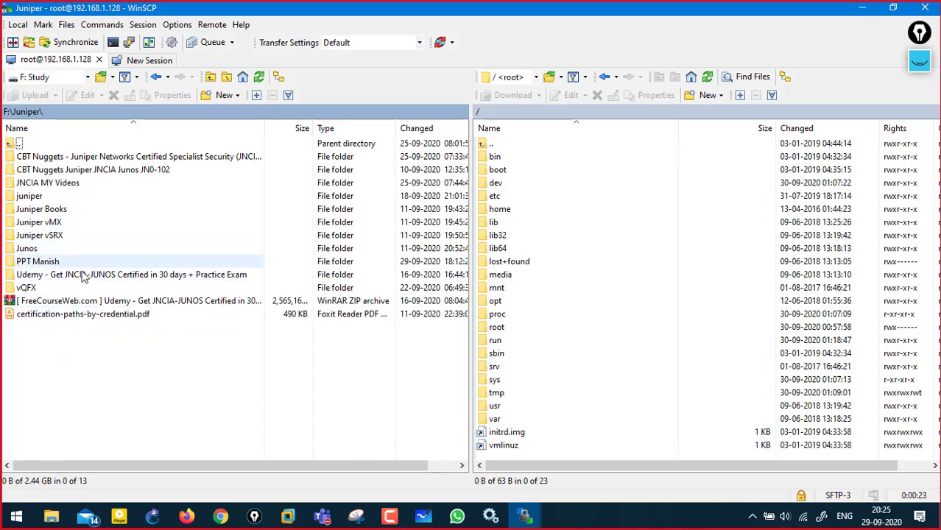
double_click(62, 235)
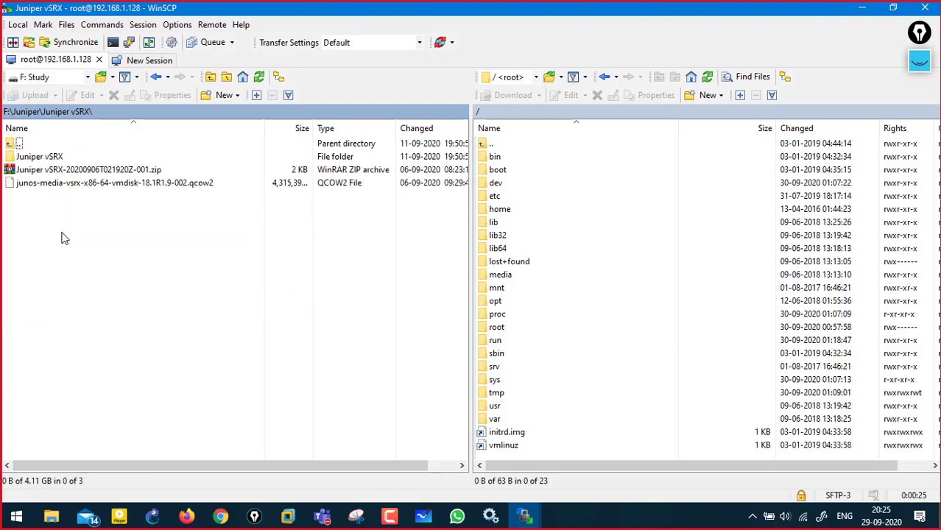
click(211, 186)
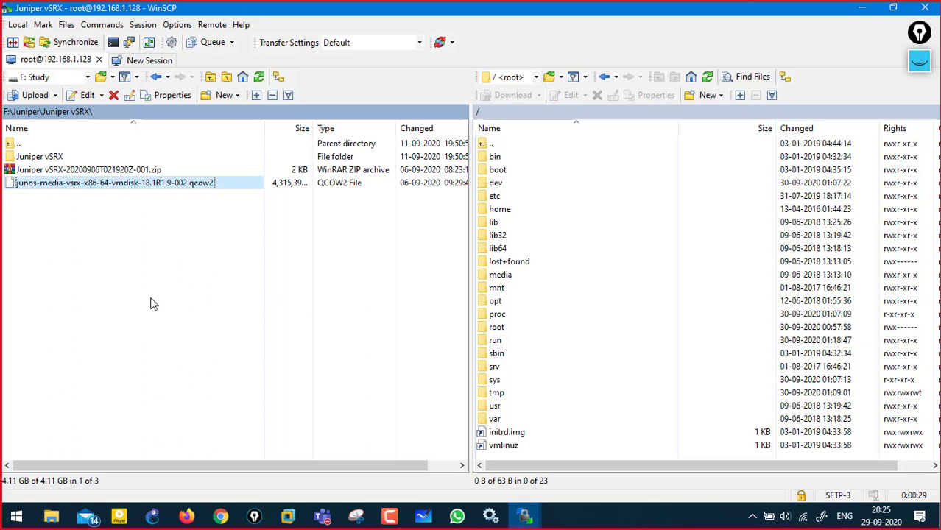
double_click(52, 156)
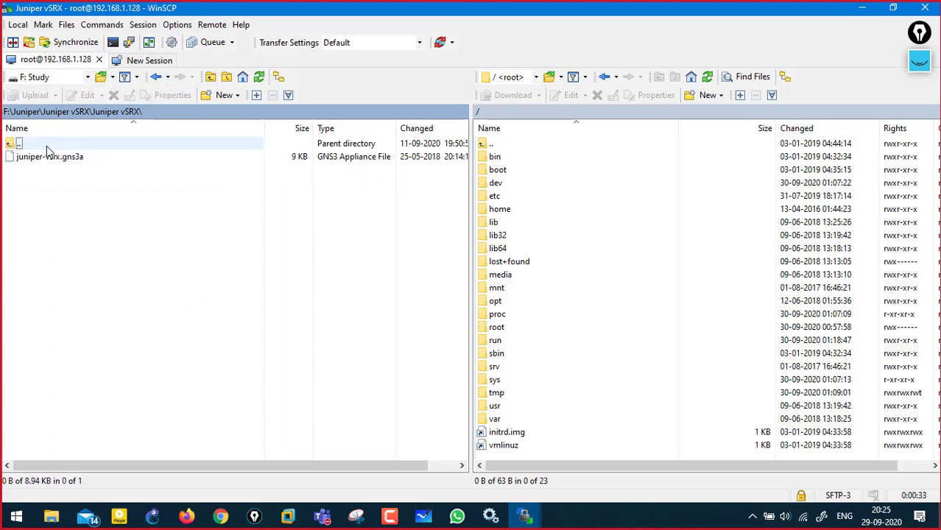
double_click(19, 144)
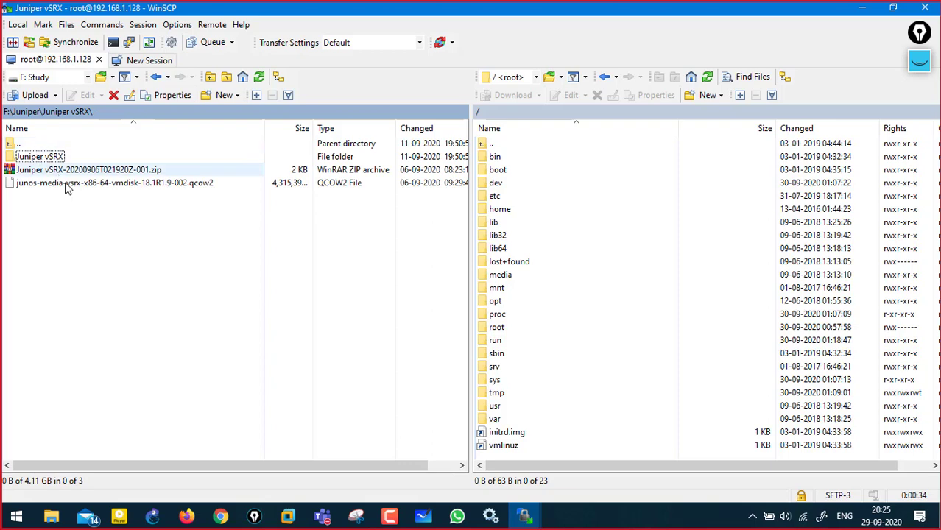
click(118, 183)
click(94, 224)
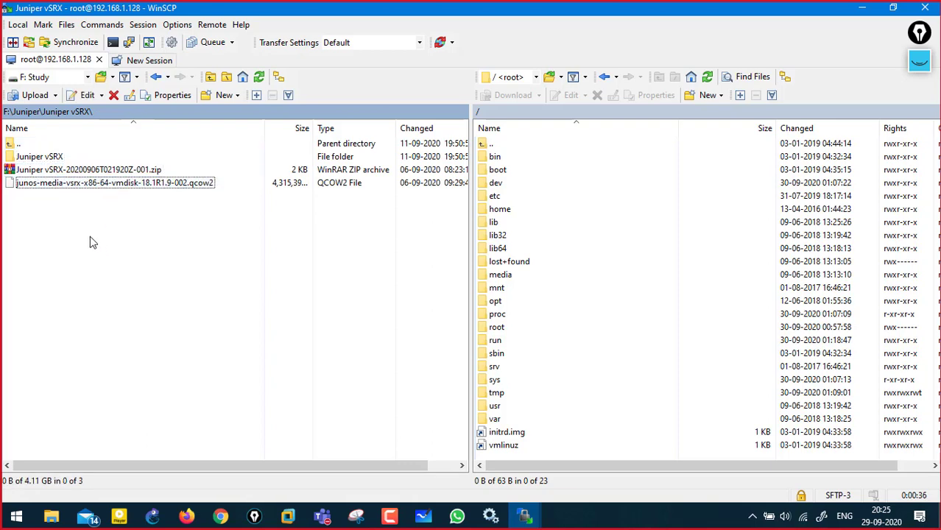
click(863, 8)
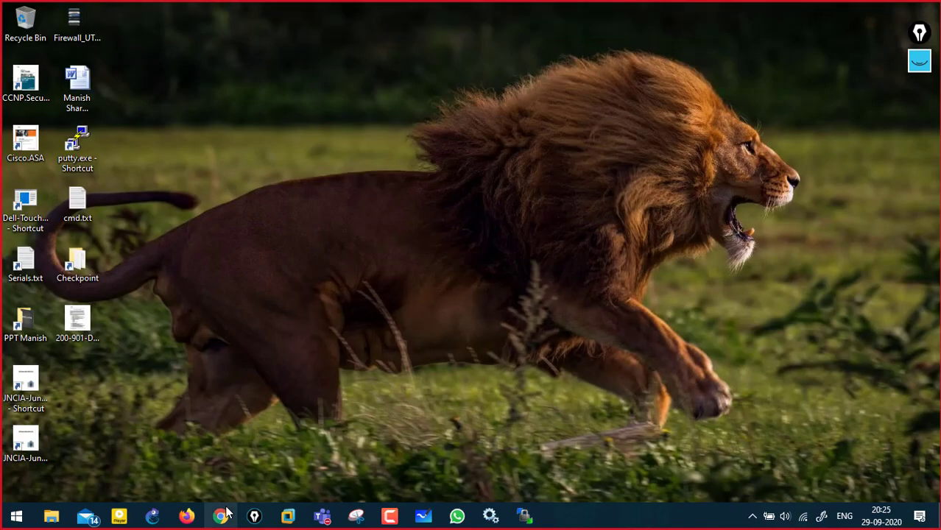
Step: Search 'eveng' in Chrome and open the official eve-ng.net website
click(221, 516)
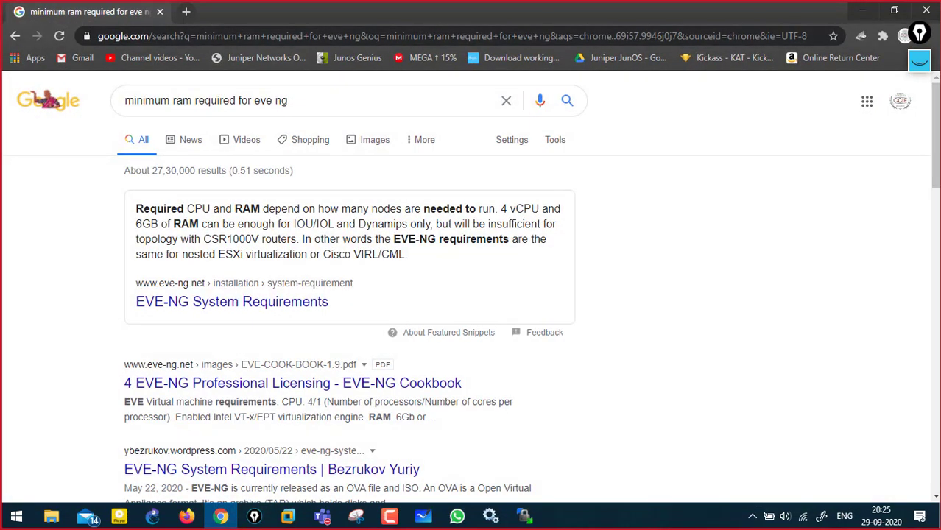
click(244, 35)
text(eve)
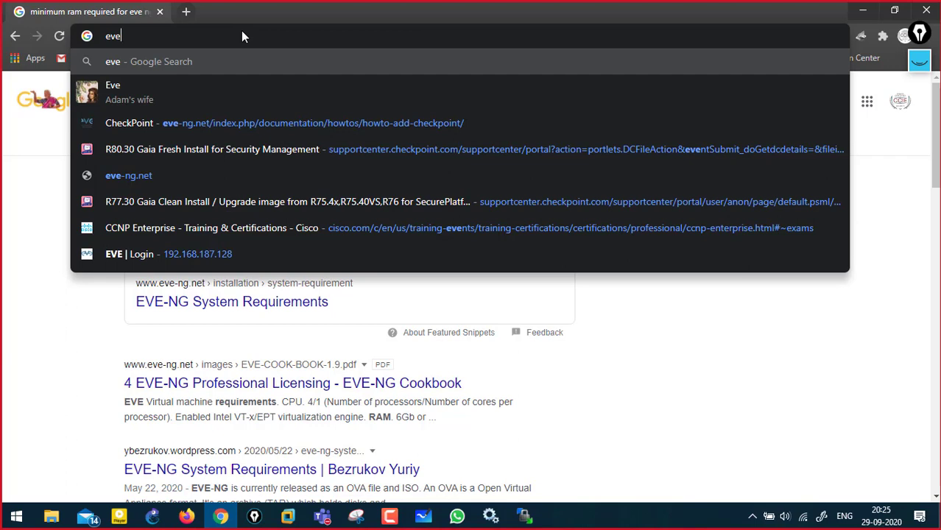
text(ng)
key(Return)
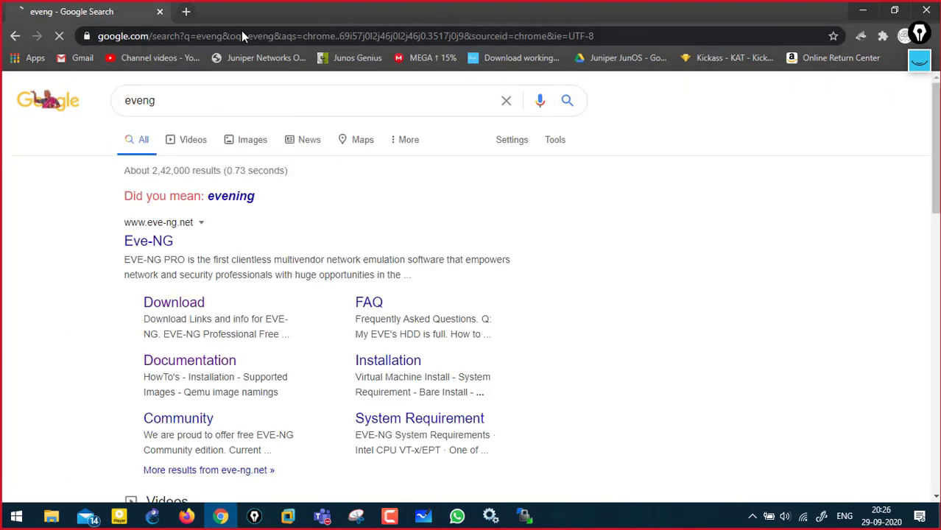
click(155, 243)
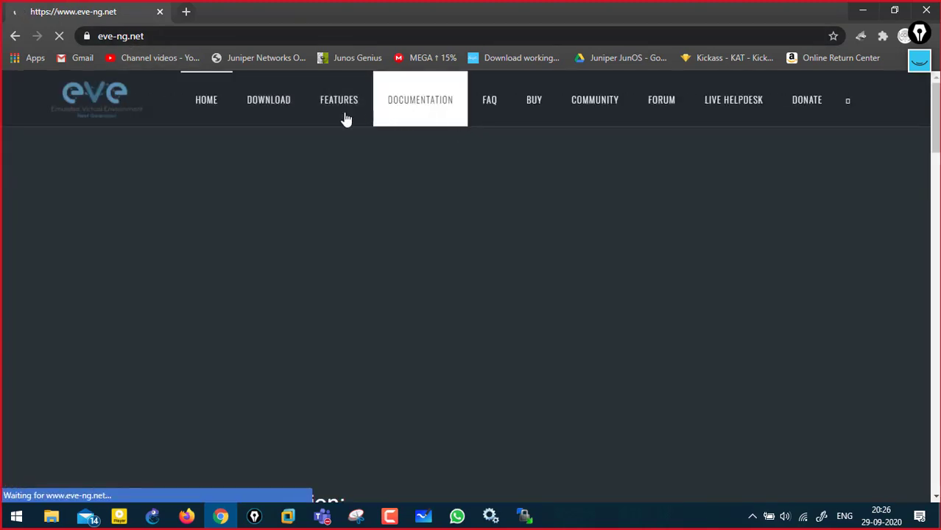
Step: Browse the EVE-NG Documentation and Features pages, ending on the Download page
click(420, 103)
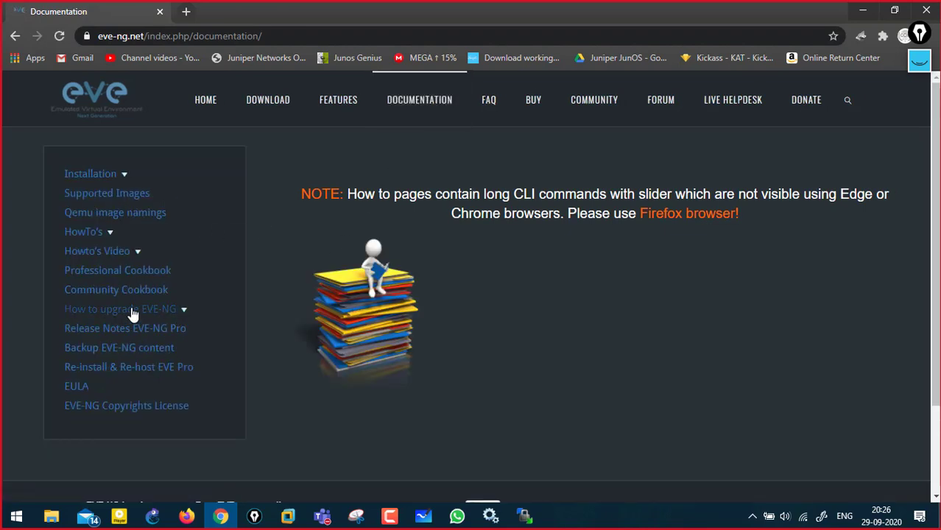
click(408, 111)
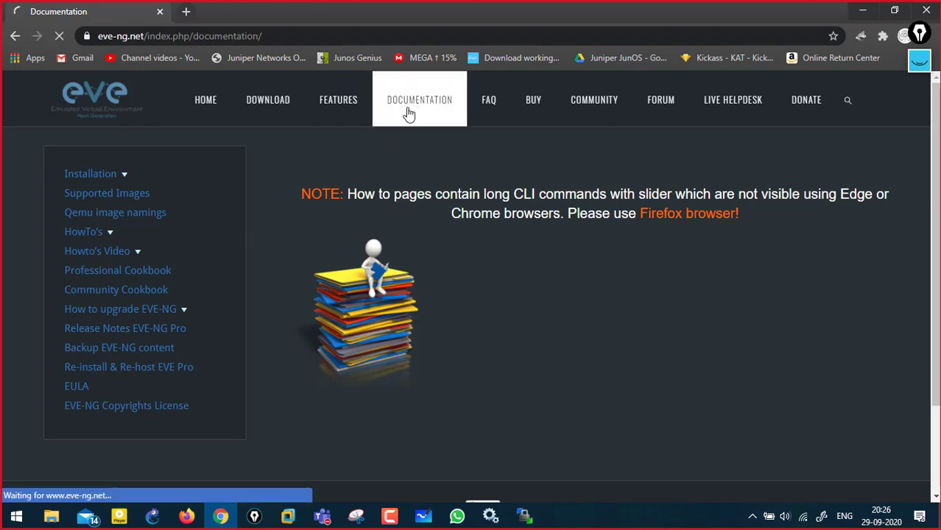
click(125, 176)
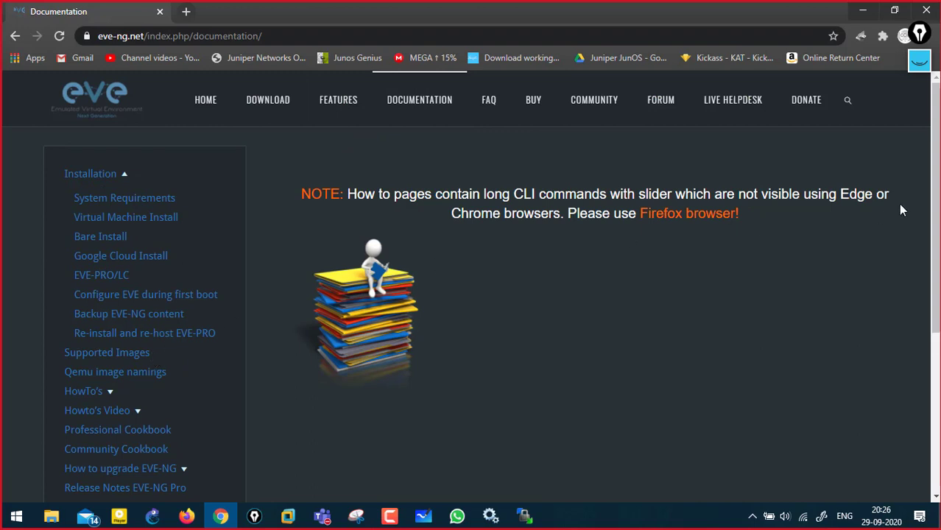
scroll(919, 307, down, 1)
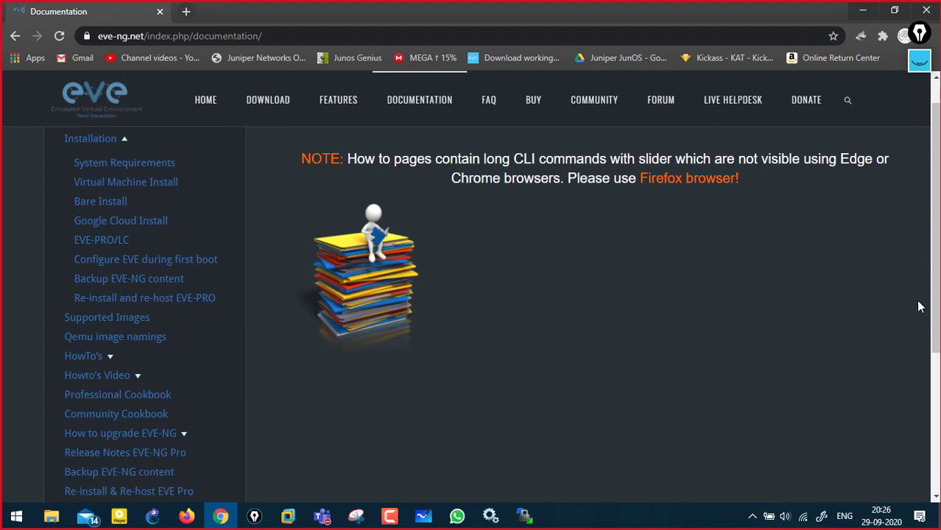
scroll(935, 313, down, 3)
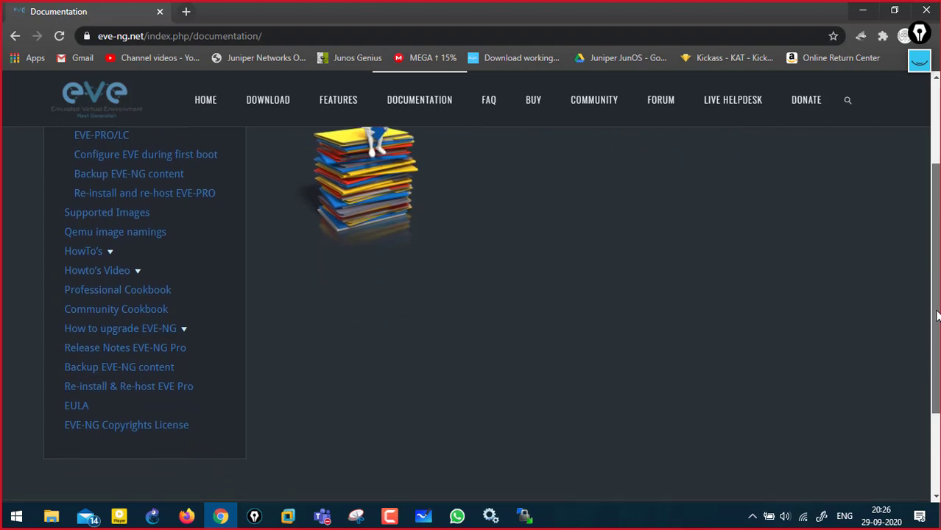
scroll(936, 315, up, 2)
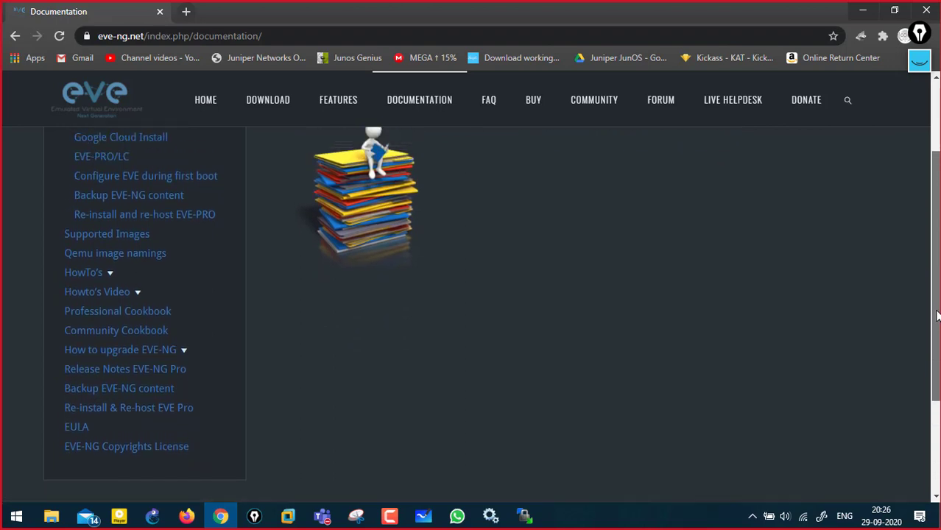
click(341, 112)
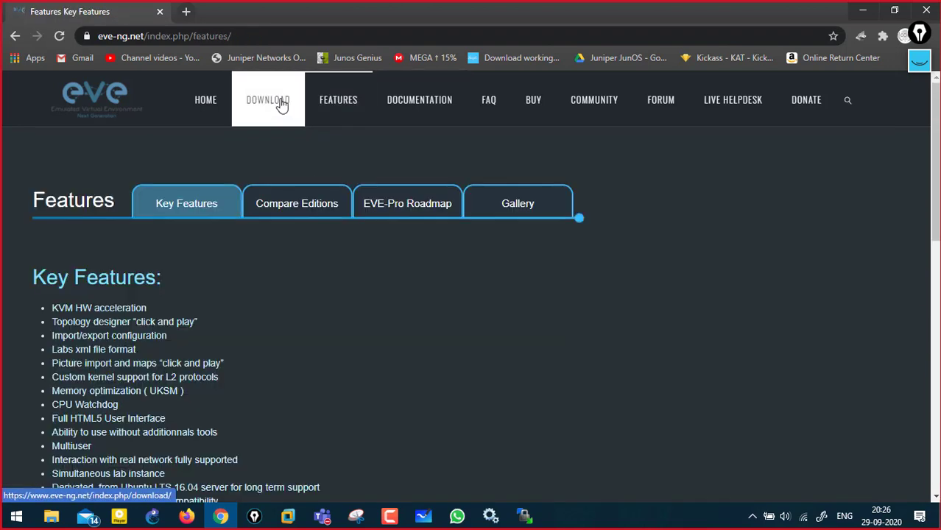
click(276, 103)
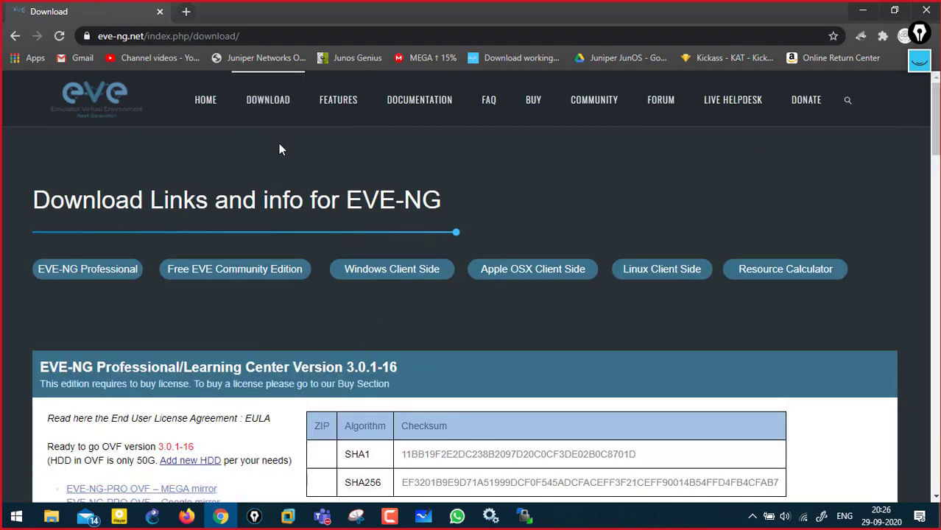
drag(937, 132, 877, 124)
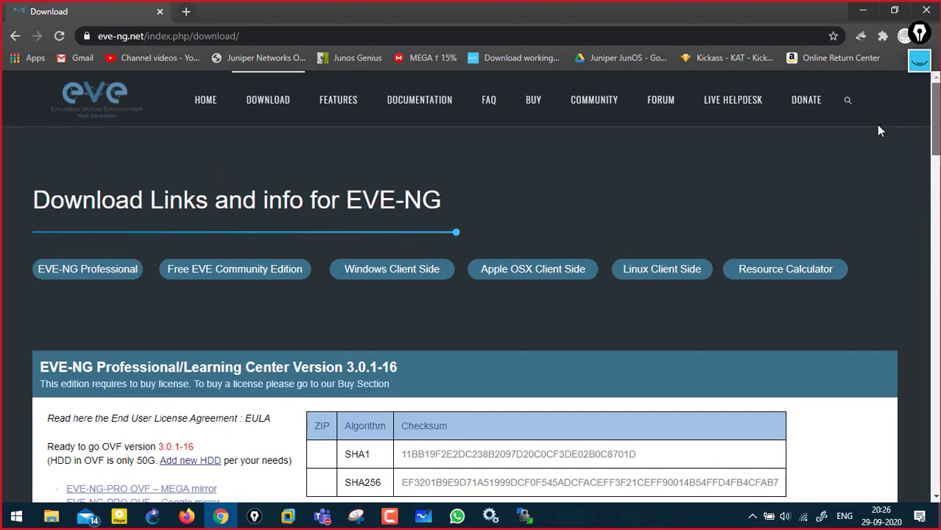
Step: In a new tab, search for how to install Juniper vSRX in EVE-NG
click(186, 11)
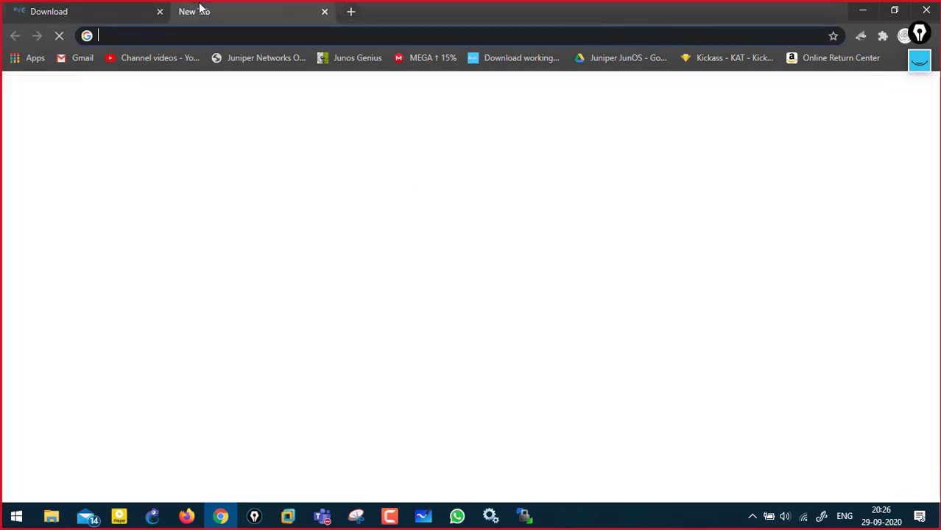
text(how t)
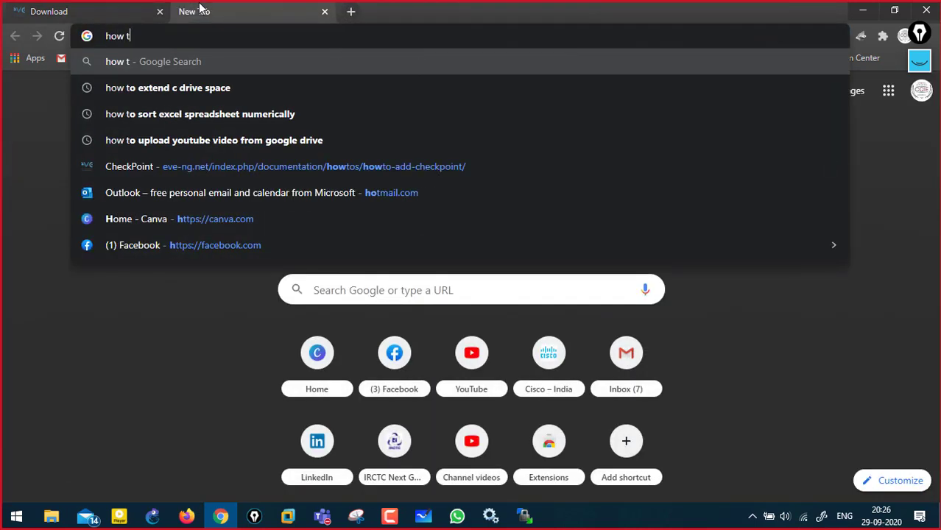
text(o install )
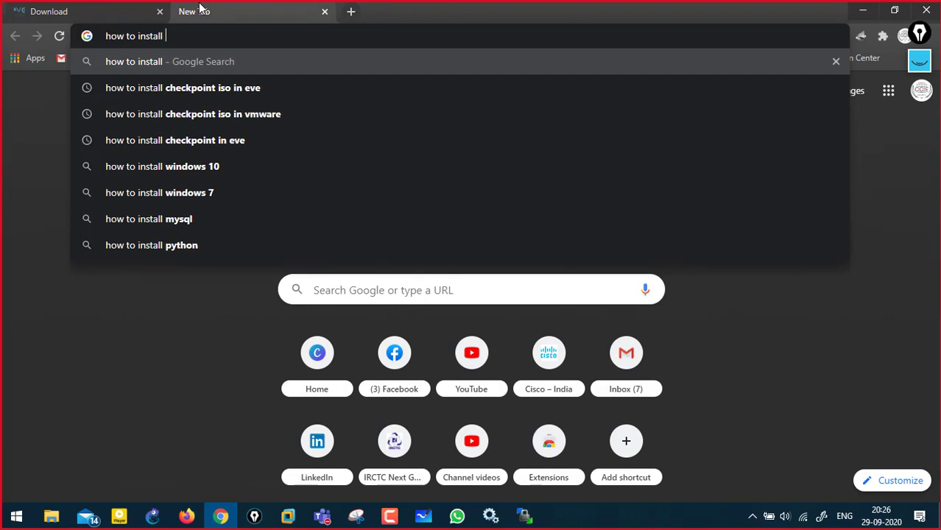
text(eve )
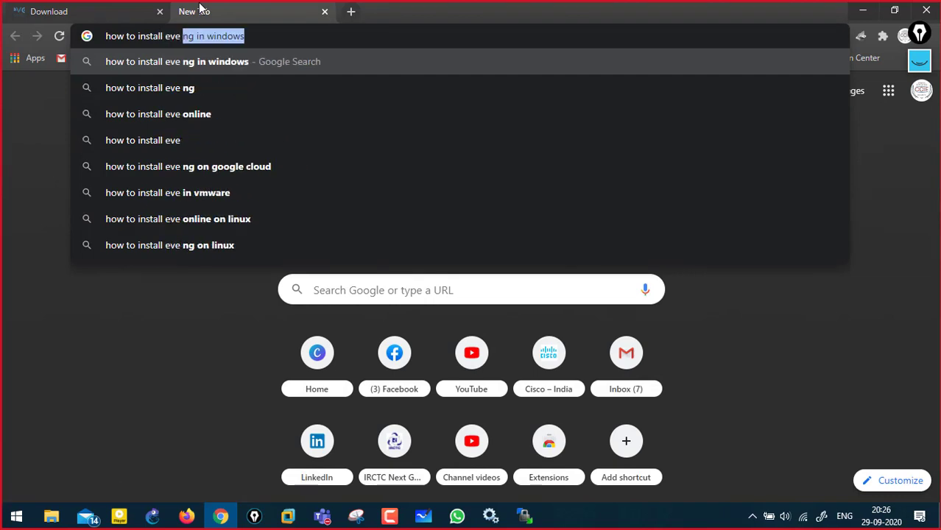
text(ng)
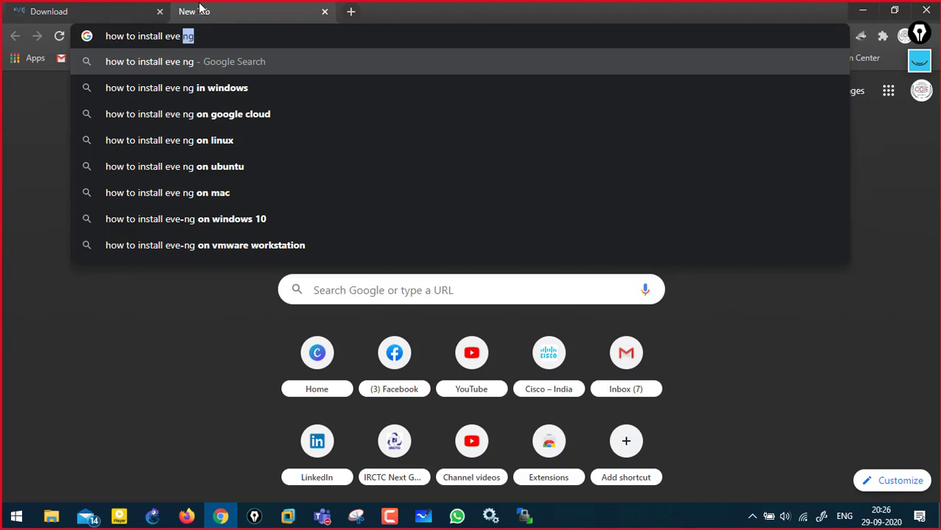
text(juniper)
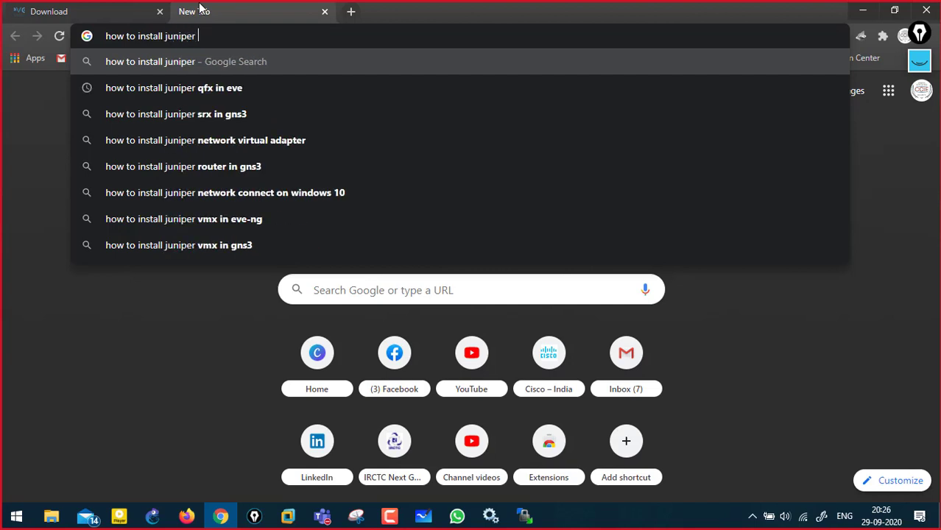
key(Down)
key(Down)
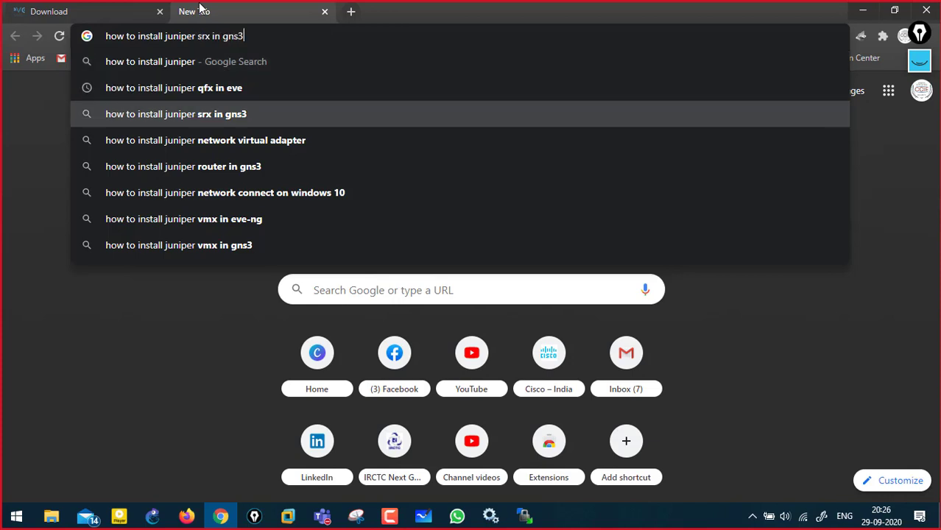
key(BackSpace)
text(eve)
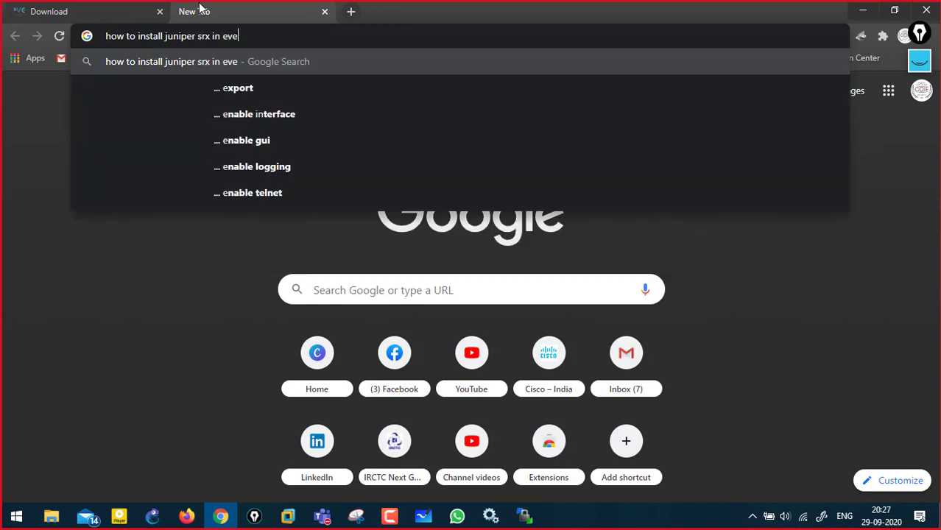
text( ng)
key(Return)
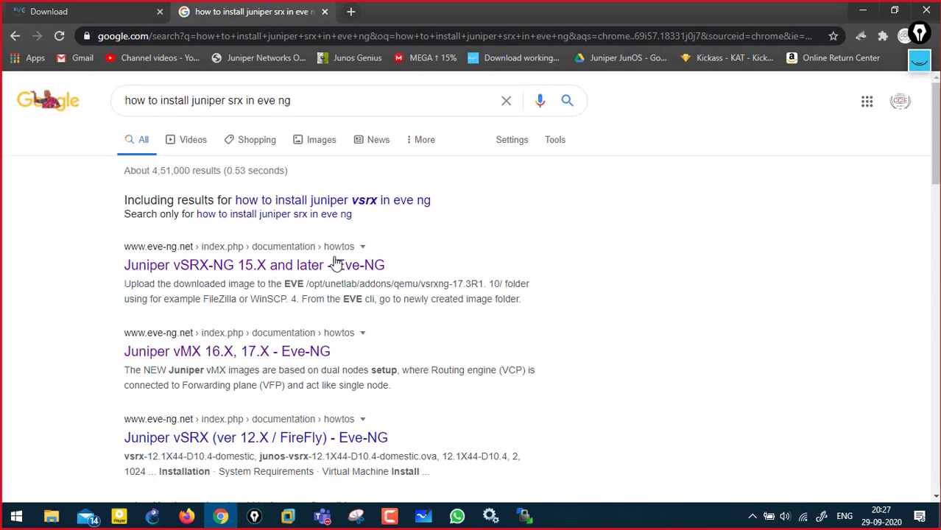
click(414, 202)
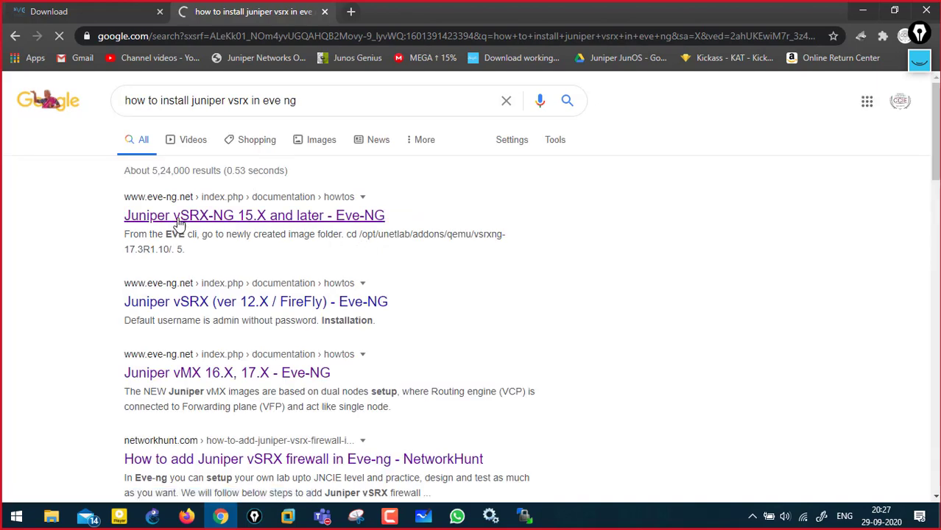
Step: Open the 'Juniper vSRX-NG 15.X and later' guide and scroll to its Instructions
click(227, 215)
click(89, 11)
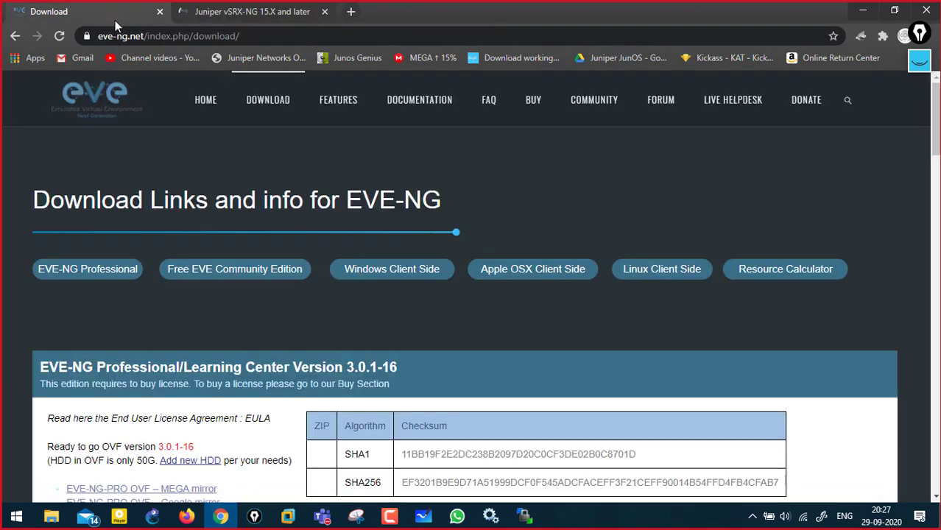
click(430, 116)
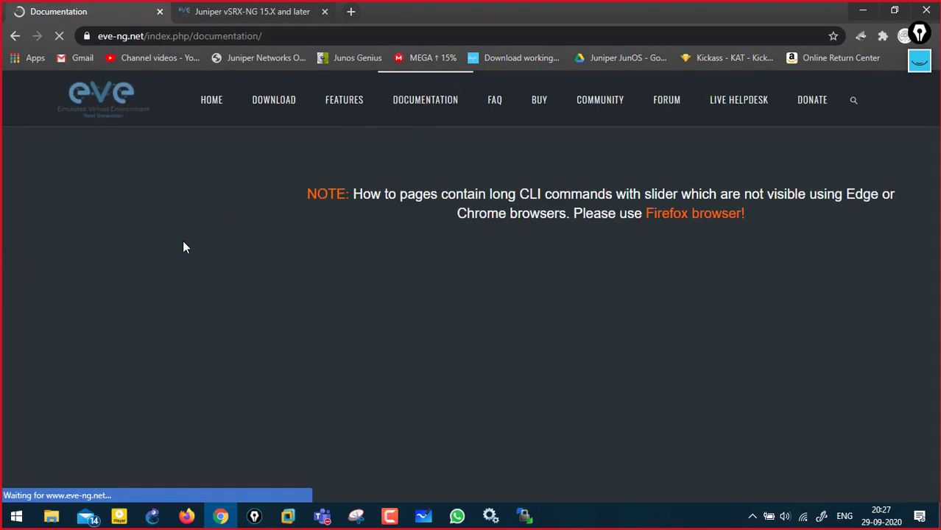
click(282, 21)
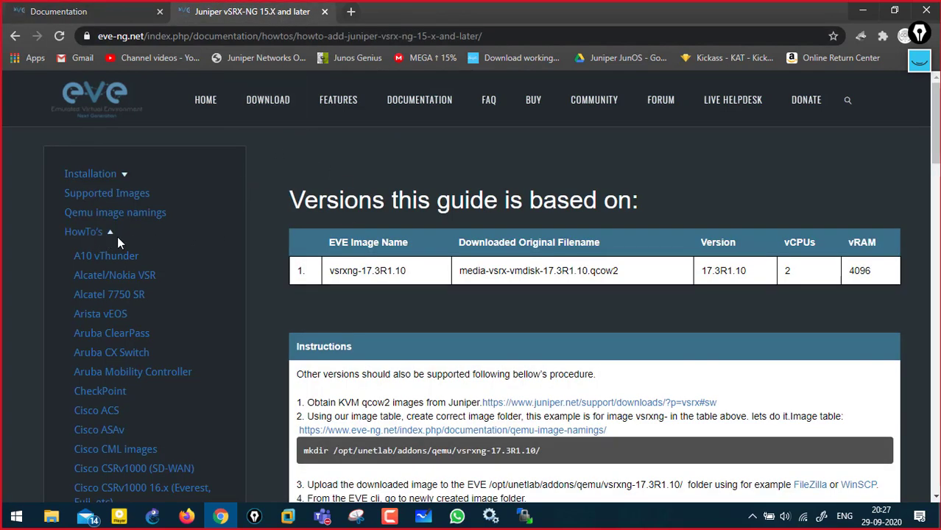
scroll(200, 221, down, 5)
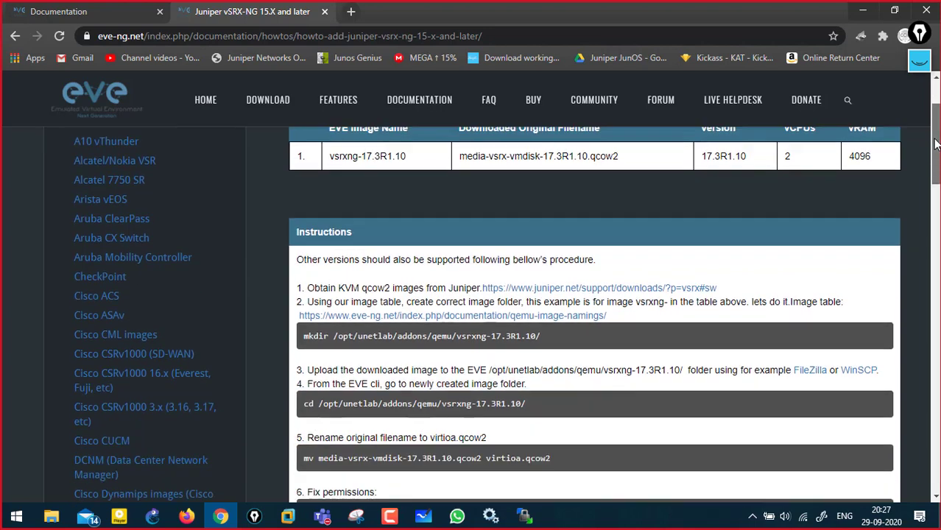
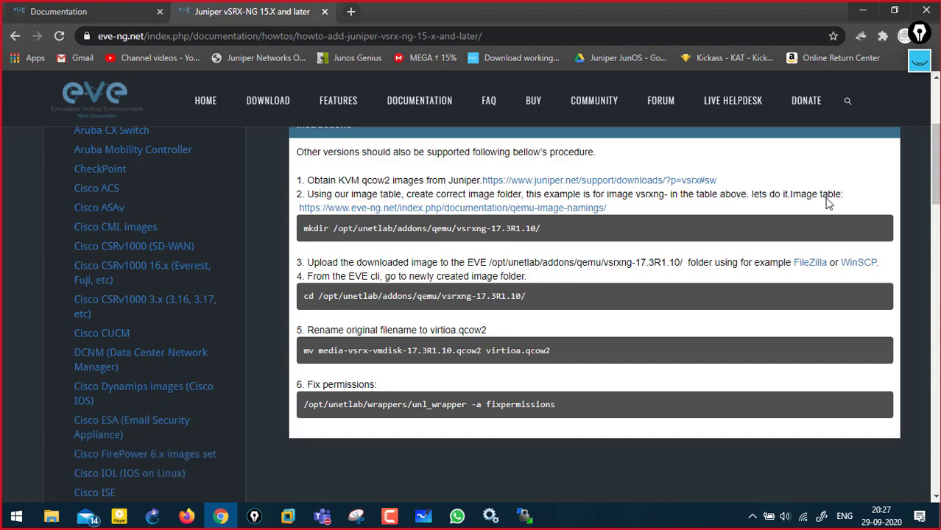
Step: Scroll down the vSRX-NG guide and briefly underline its address path, then clear it
scroll(934, 183, down, 10)
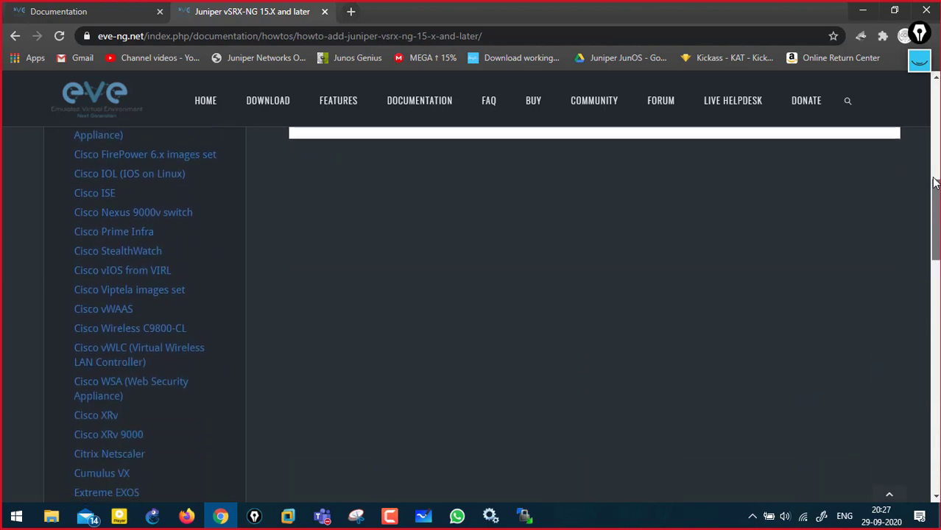
scroll(934, 183, down, 3)
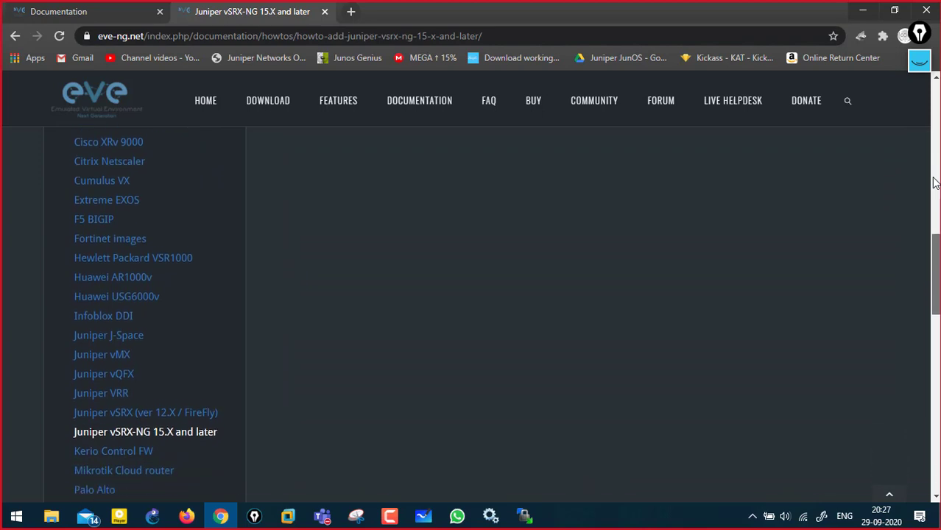
scroll(934, 183, down, 3)
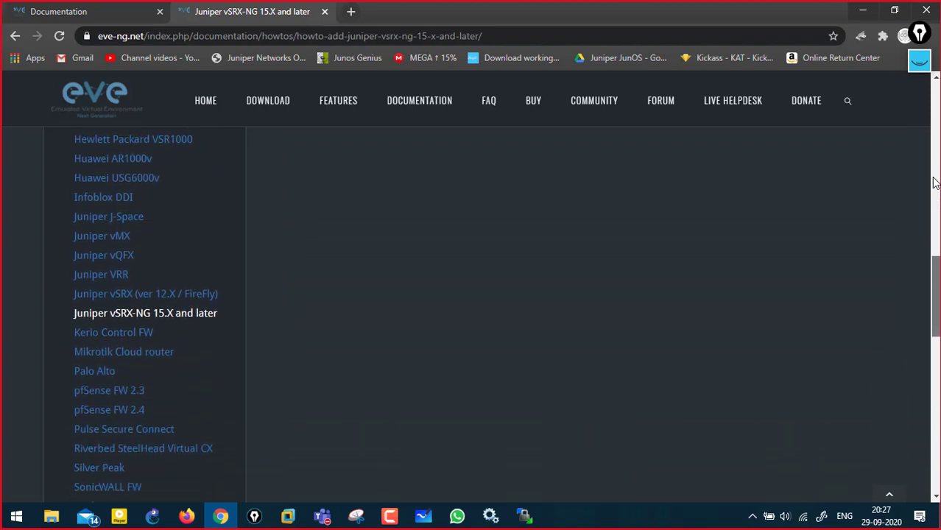
scroll(934, 182, down, 3)
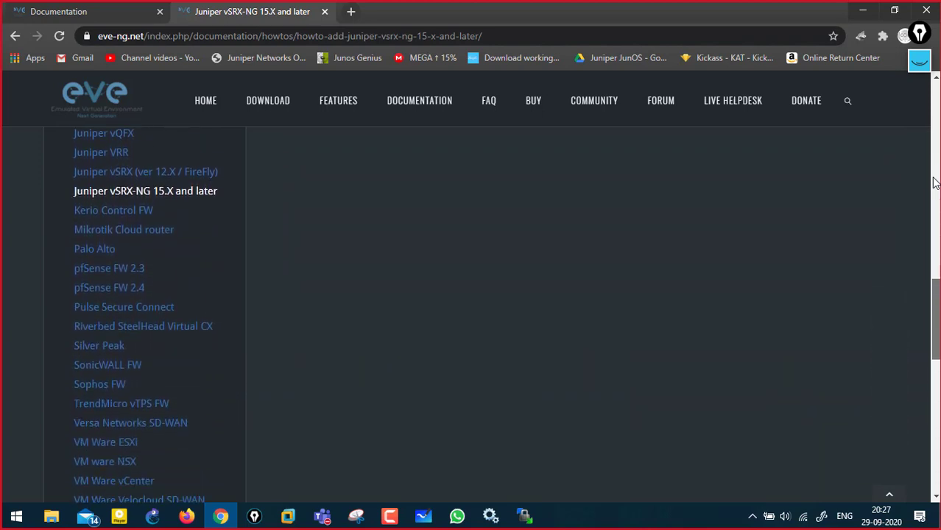
scroll(934, 182, down, 3)
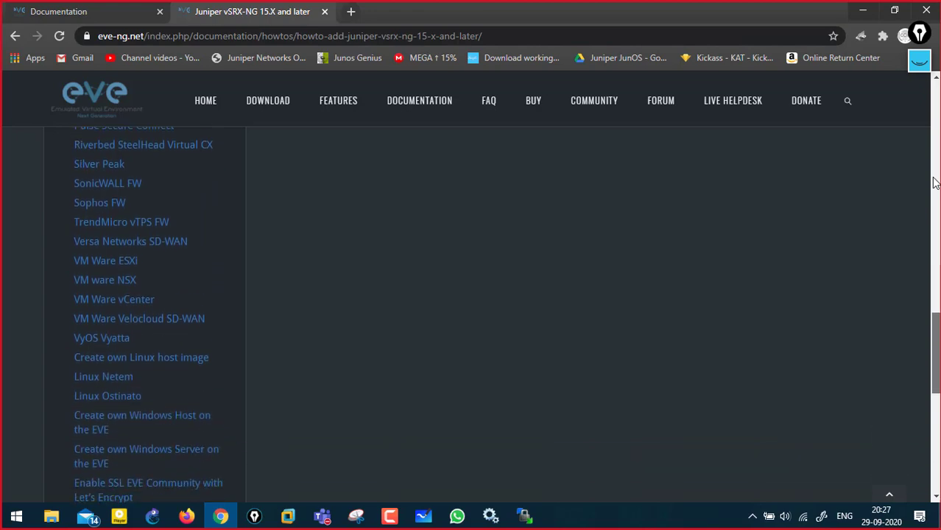
scroll(934, 183, down, 3)
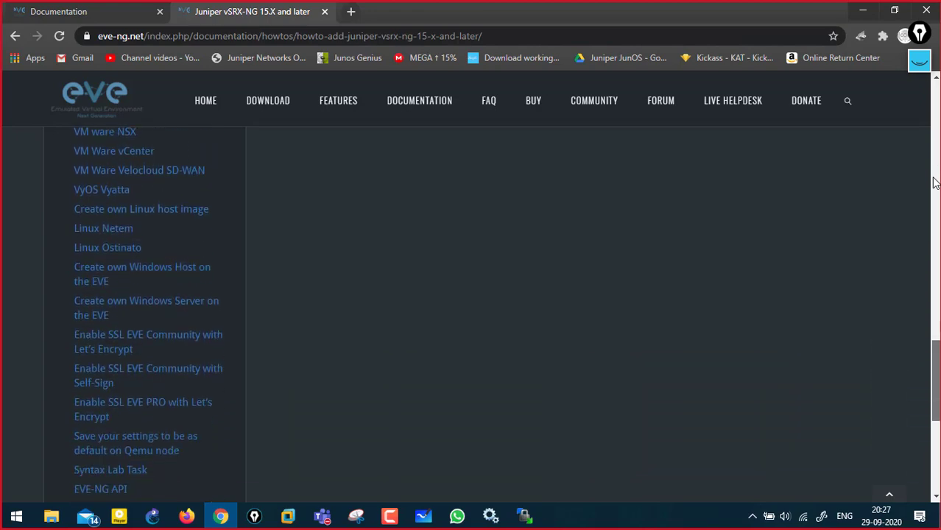
scroll(934, 182, up, 15)
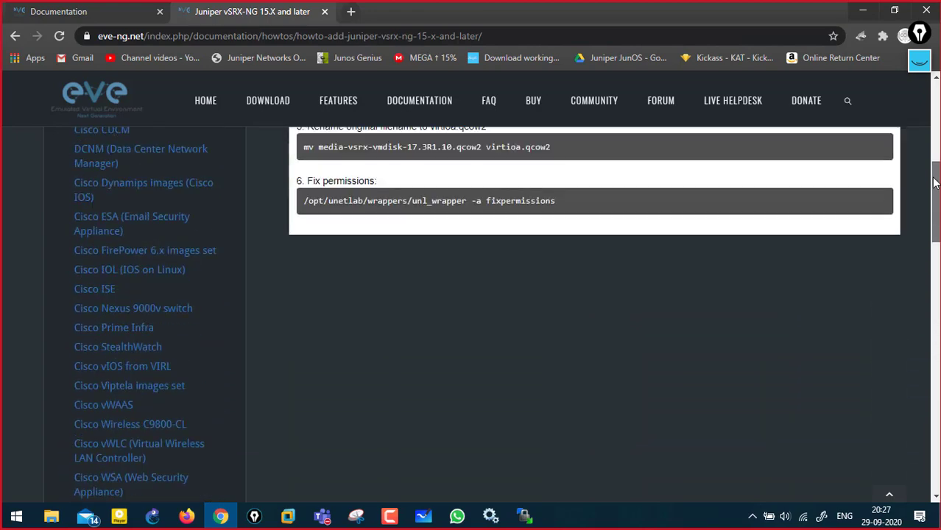
scroll(934, 182, down, 1)
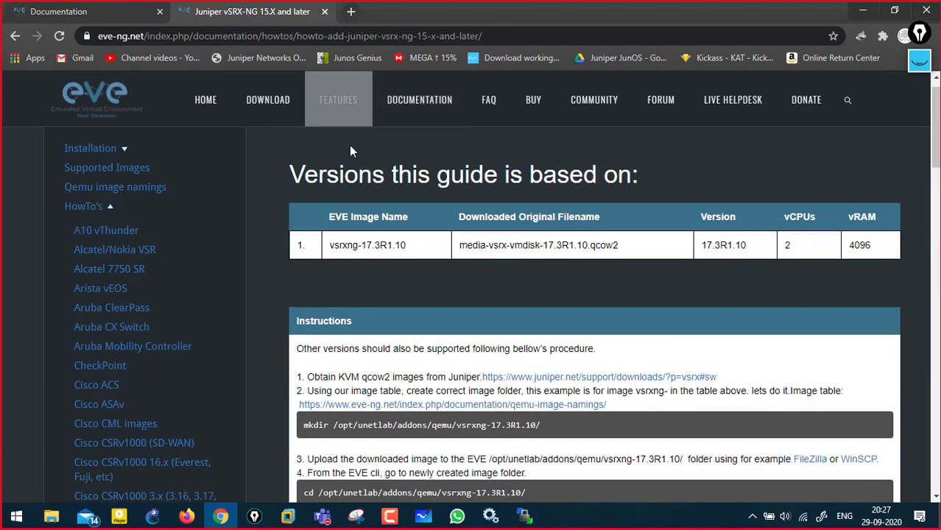
click(919, 61)
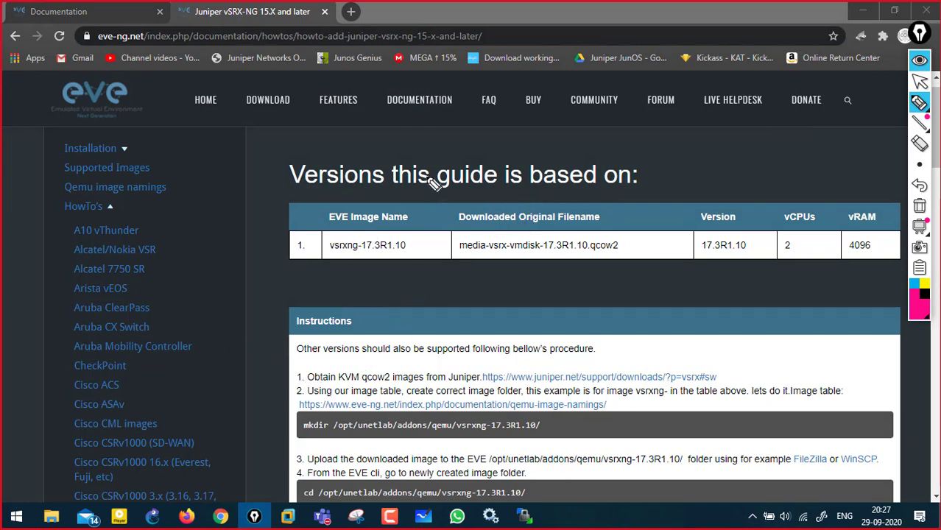
drag(309, 47, 462, 46)
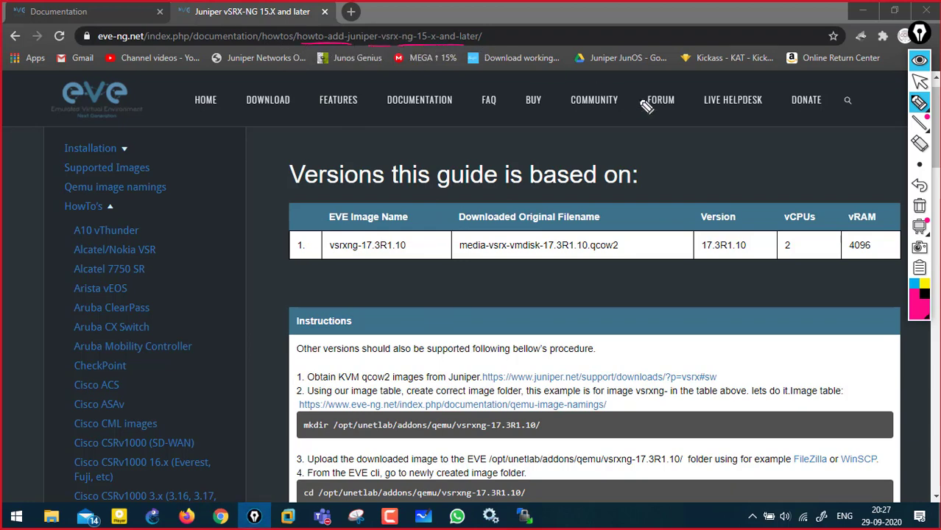
click(920, 189)
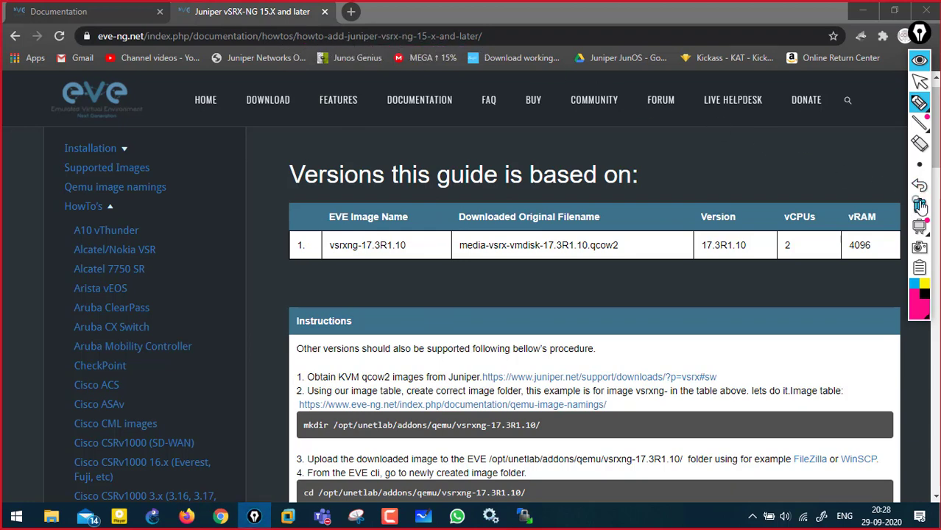
click(919, 61)
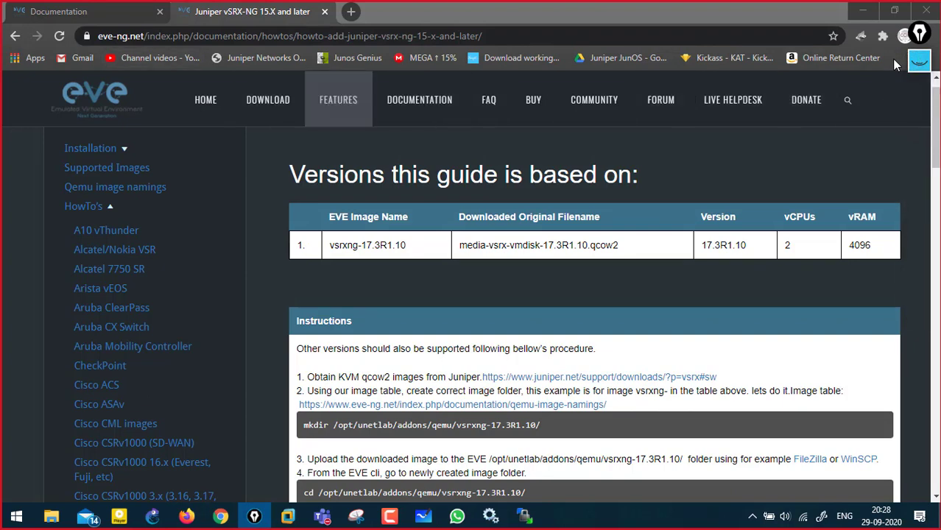
Step: Underline the 4096 vRAM value, Juniper download link and qemu image namings link, then clear
scroll(363, 190, down, 1)
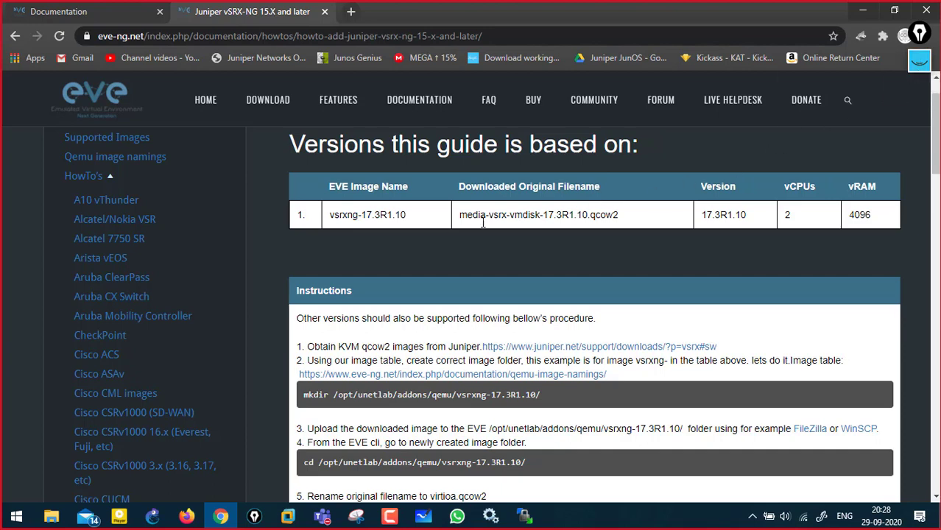
scroll(441, 251, down, 1)
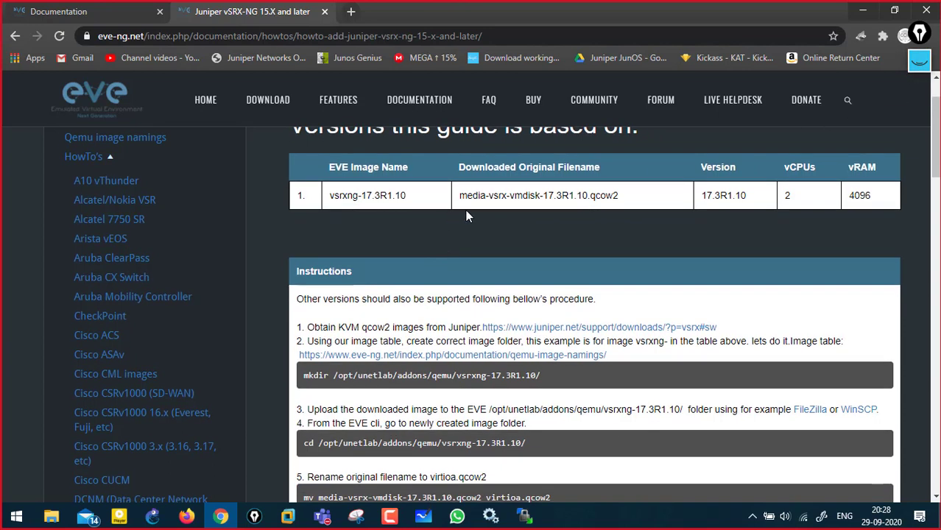
click(919, 62)
drag(848, 207, 876, 209)
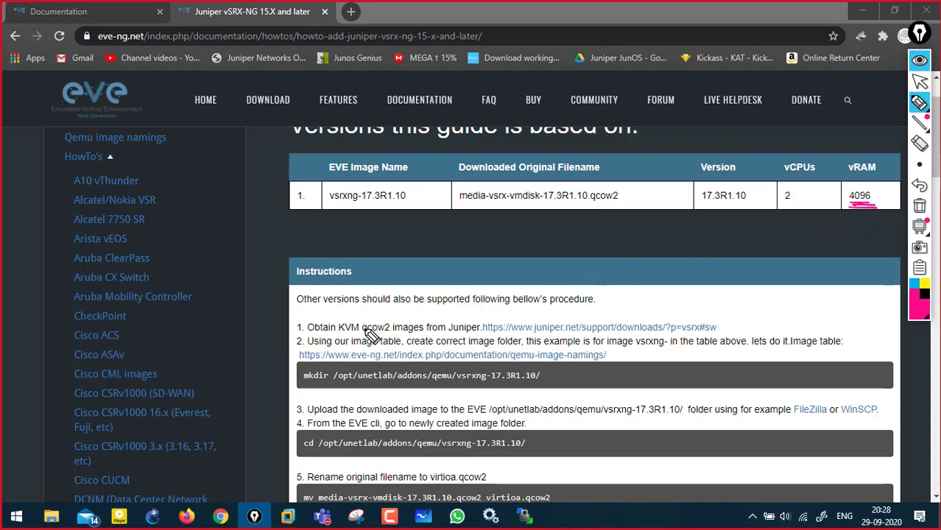
drag(419, 332, 703, 338)
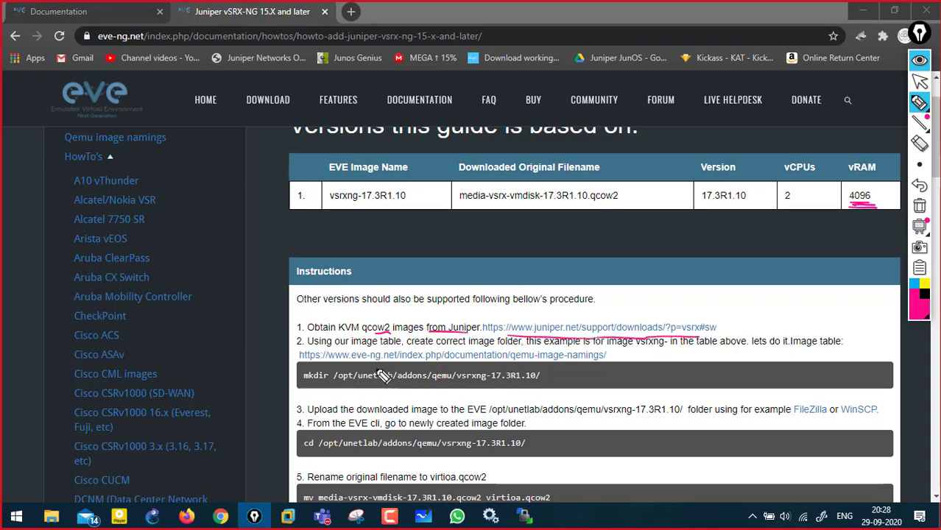
drag(409, 364, 606, 360)
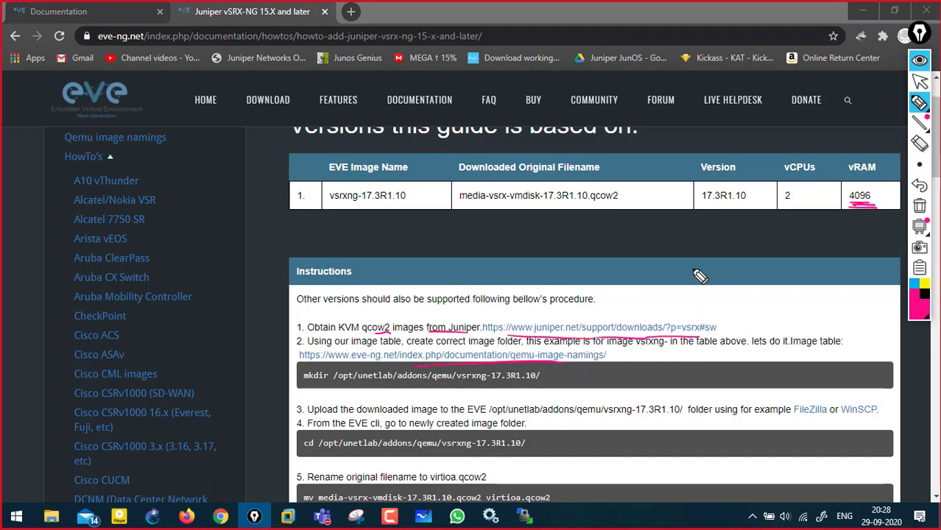
click(919, 101)
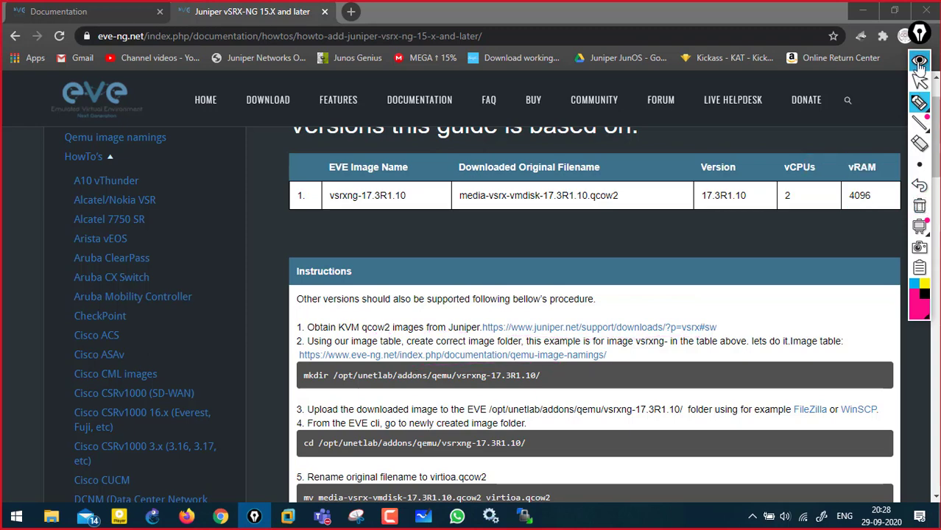
click(919, 61)
scroll(601, 118, down, 2)
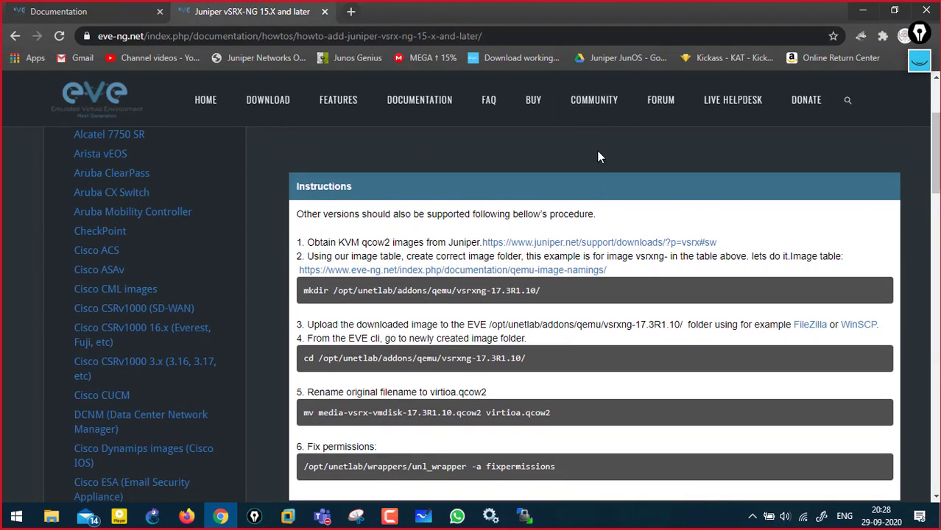
scroll(595, 205, up, 1)
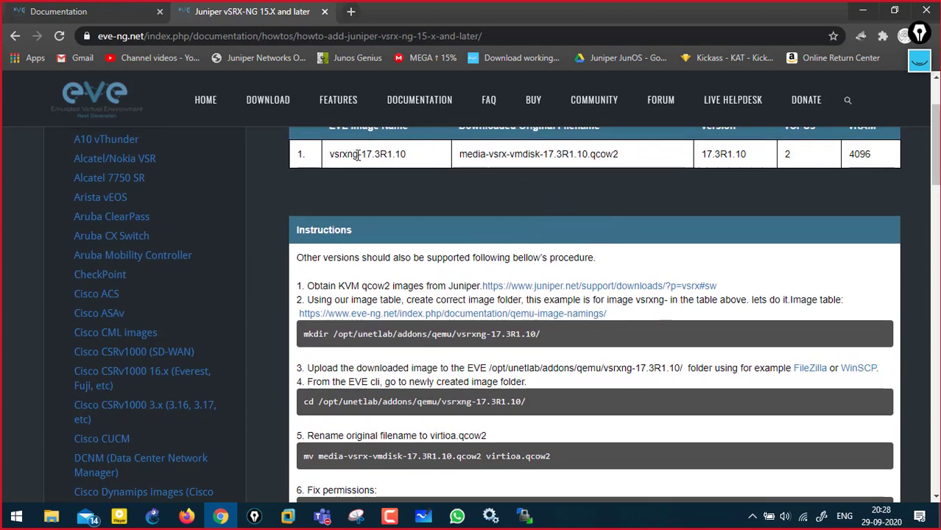
Step: Check WinSCP and the downloaded vSRX qcow2 image in the Juniper vSRX folder, then return
key(alt+Tab)
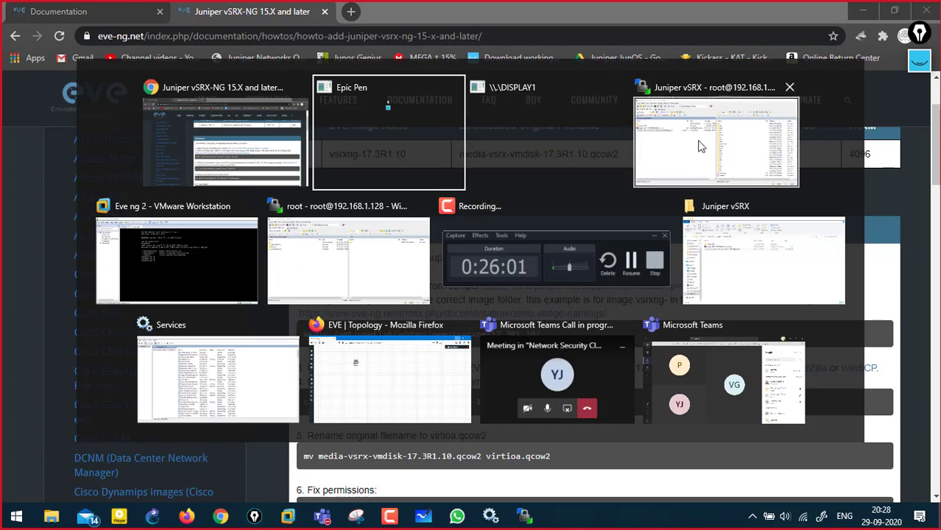
click(310, 262)
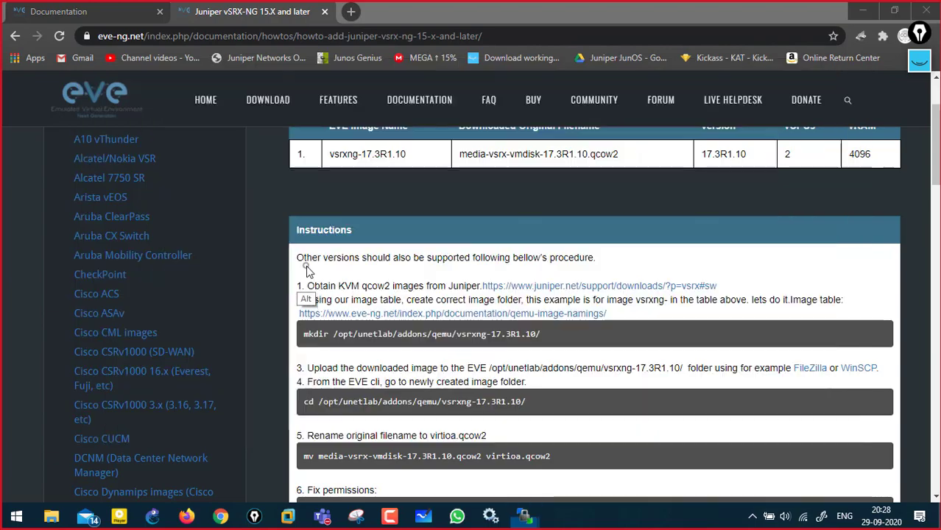
key(alt+Tab)
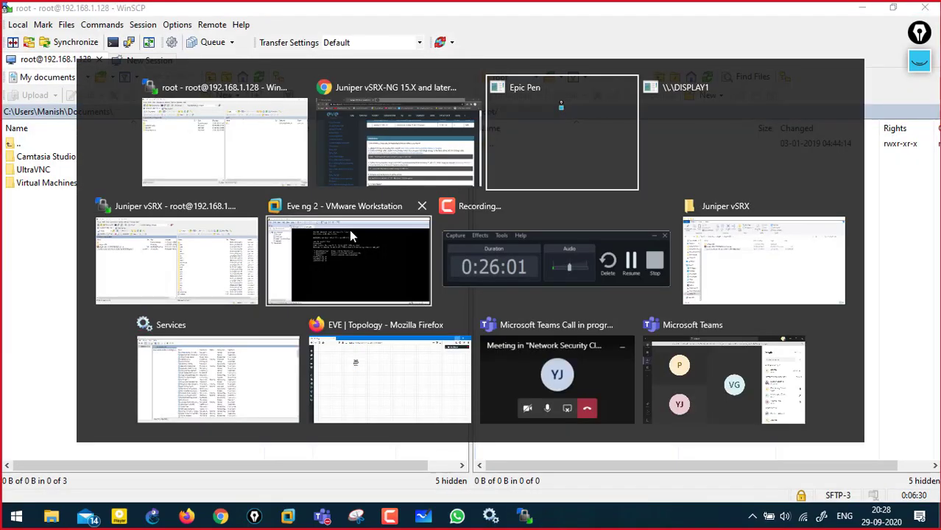
click(754, 253)
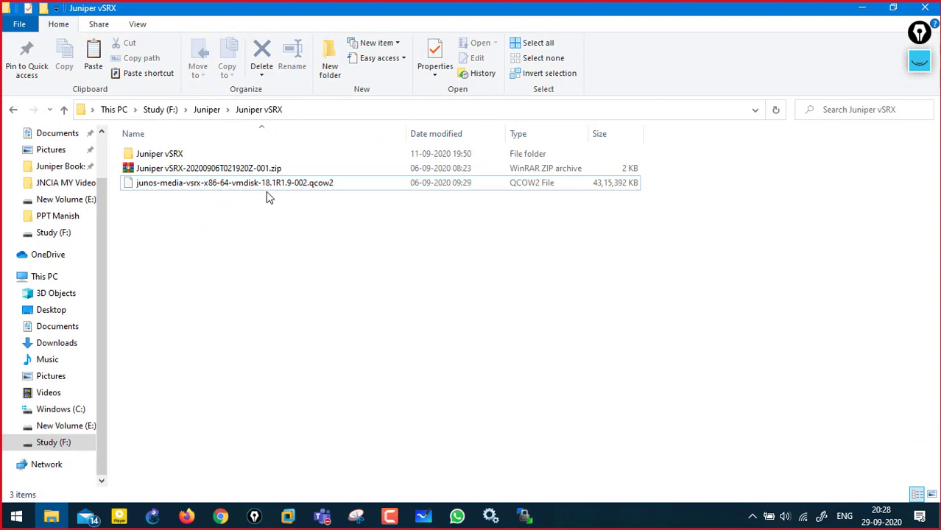
double_click(269, 188)
click(862, 7)
key(alt+Tab)
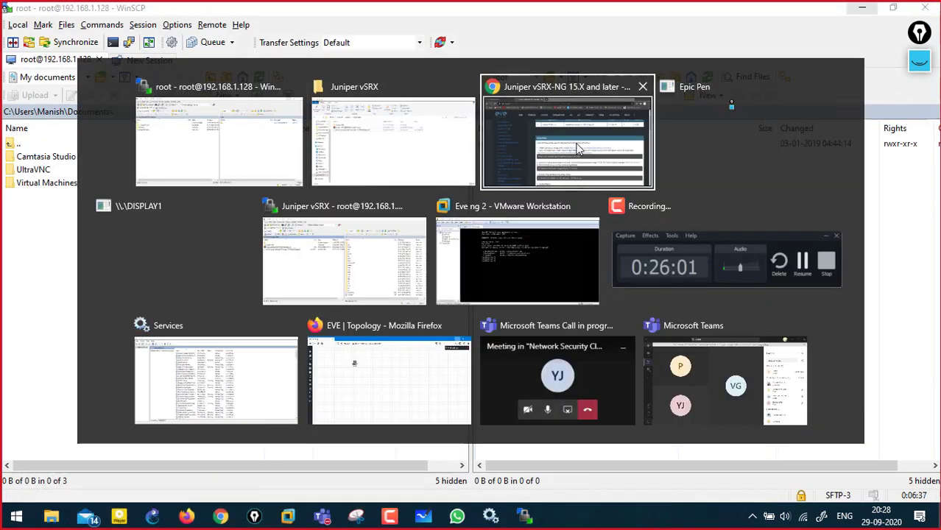
click(578, 149)
Step: Mark vsrxng-17.3R1.10 and the mkdir command, erase the marks, then select vsrxng-17.3R1.10
click(919, 61)
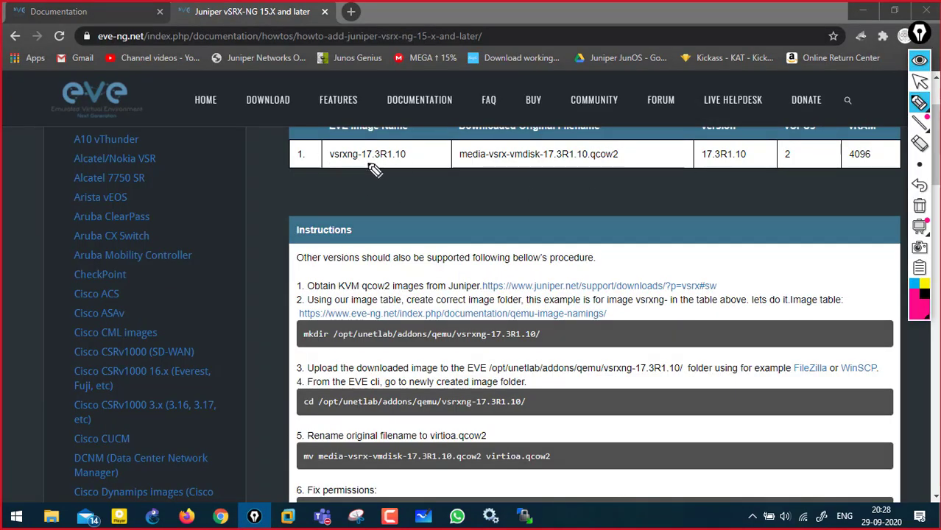
mouse_move(374, 169)
mouse_down()
mouse_move(364, 142)
mouse_move(350, 174)
mouse_move(387, 171)
mouse_up()
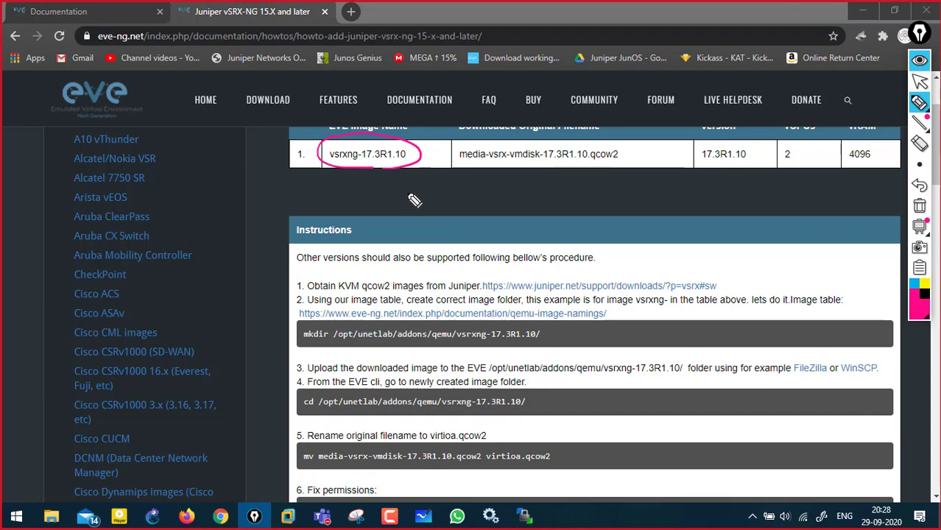
drag(455, 341, 541, 339)
drag(304, 341, 328, 341)
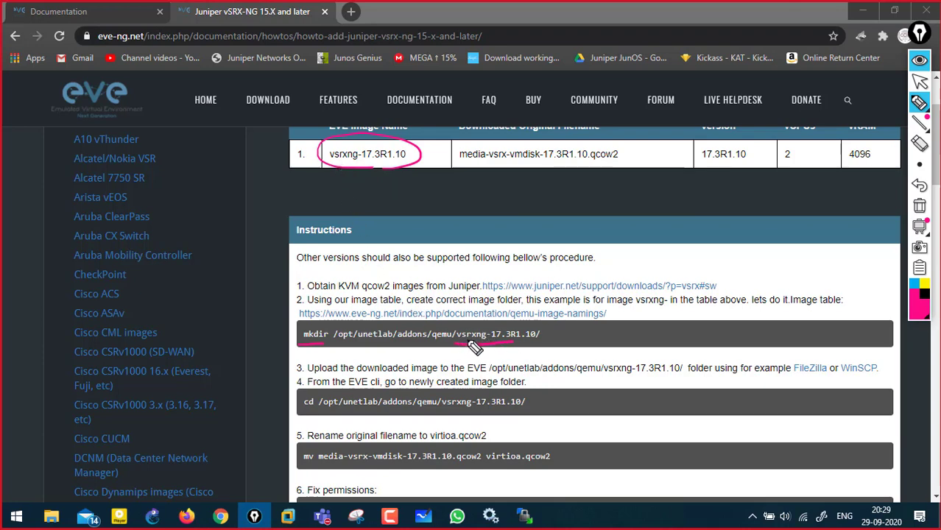
drag(492, 348, 463, 356)
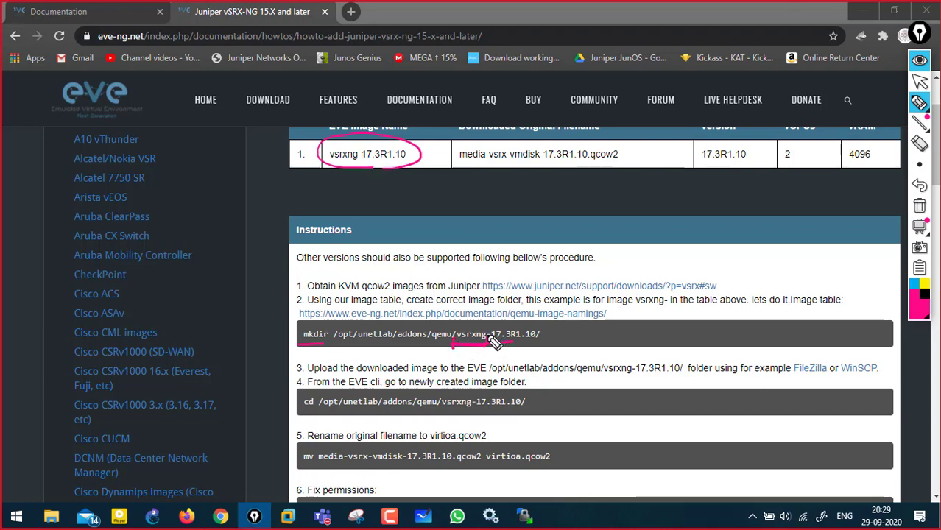
drag(499, 340, 543, 313)
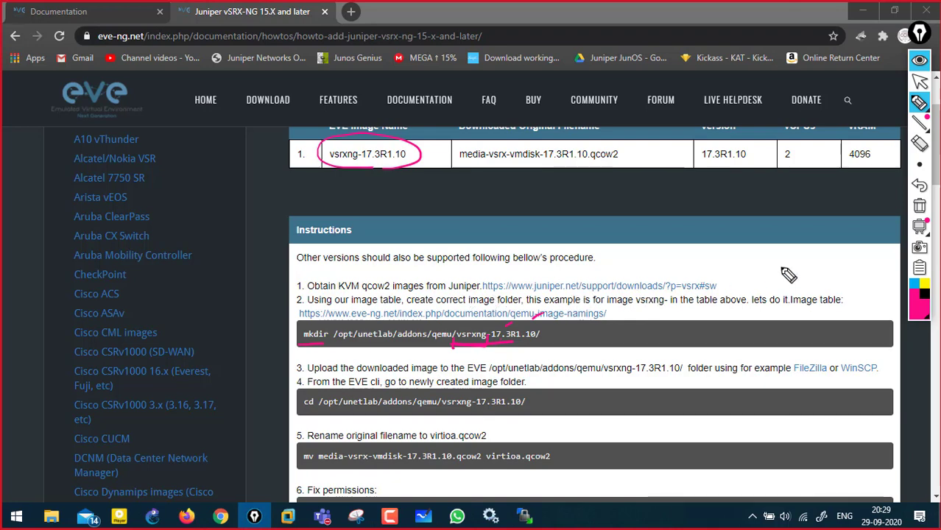
click(919, 206)
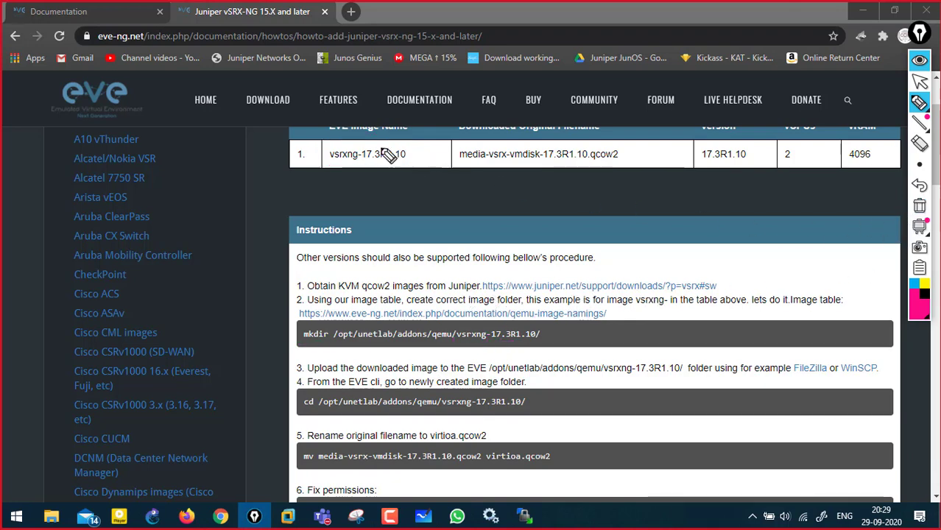
click(920, 63)
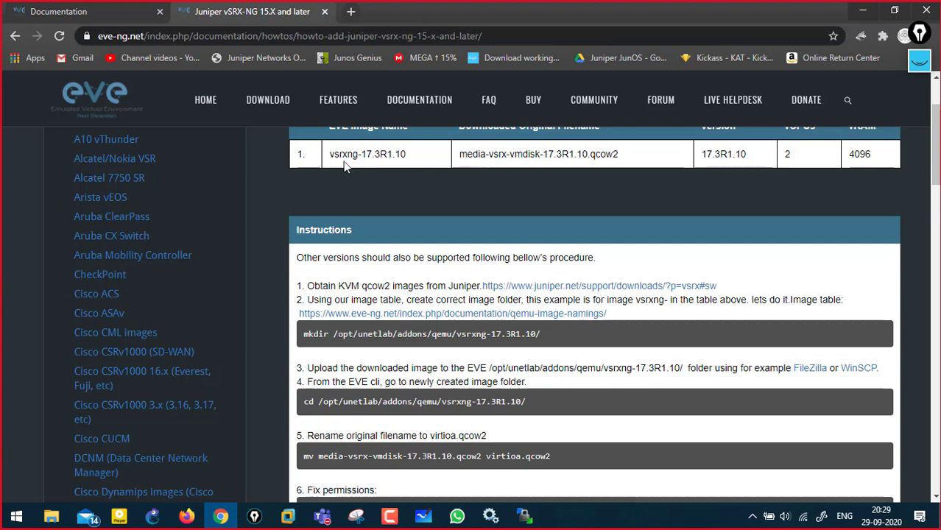
drag(330, 154, 410, 157)
key(ctrl+c)
Step: Move WinSCP's remote pane from /root/ up to /, then return to the browser guide
key(alt+Tab)
key(alt+Tab)
key(alt+Tab)
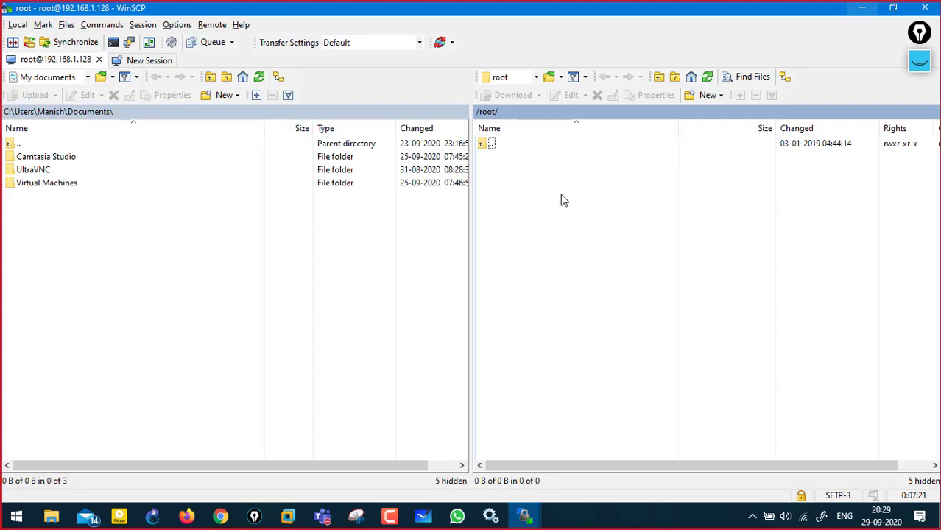
double_click(501, 148)
key(alt+Tab)
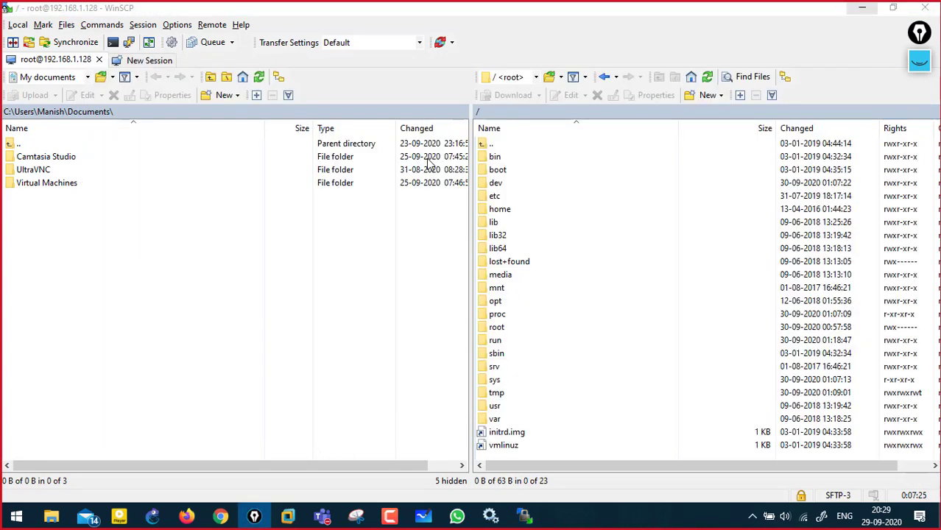
key(alt+Tab)
key(alt+Tab)
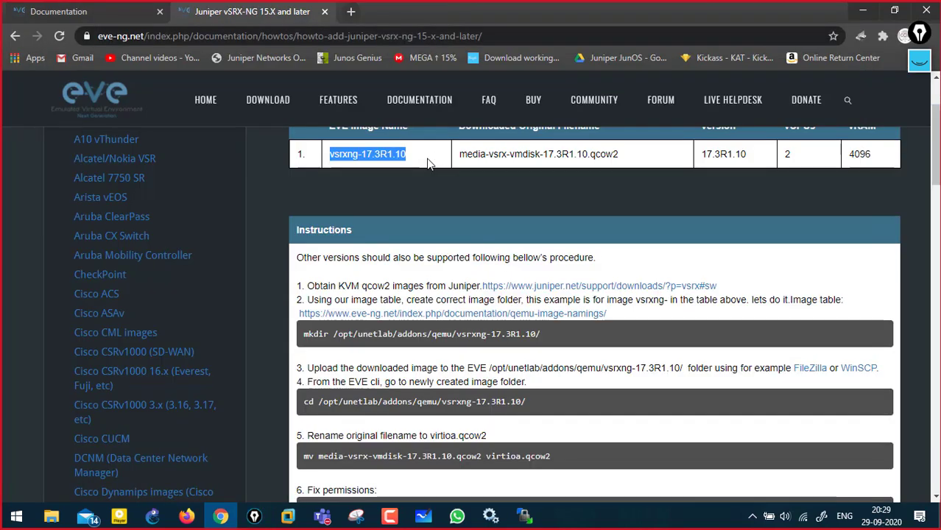
Step: Underline the /opt/unetlab/addons/qemu path and the mkdir, cd and mv commands
click(919, 61)
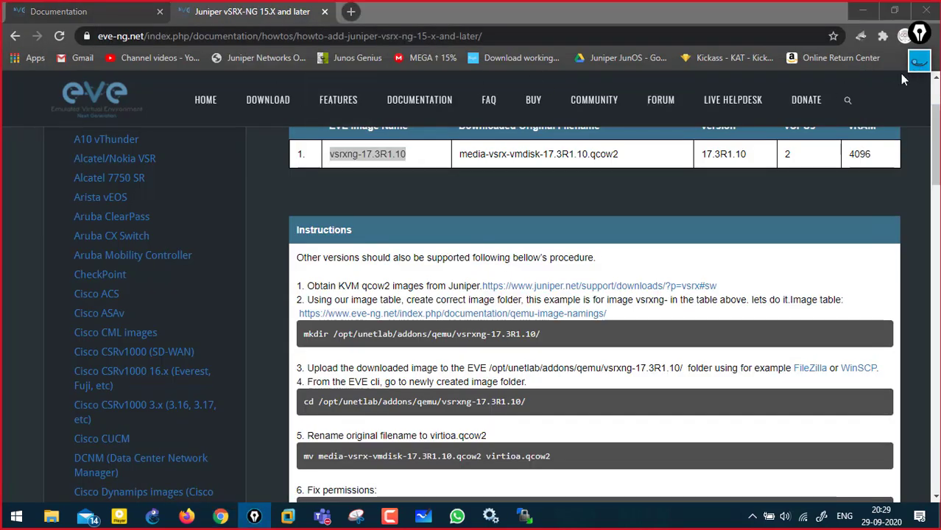
drag(332, 341, 384, 342)
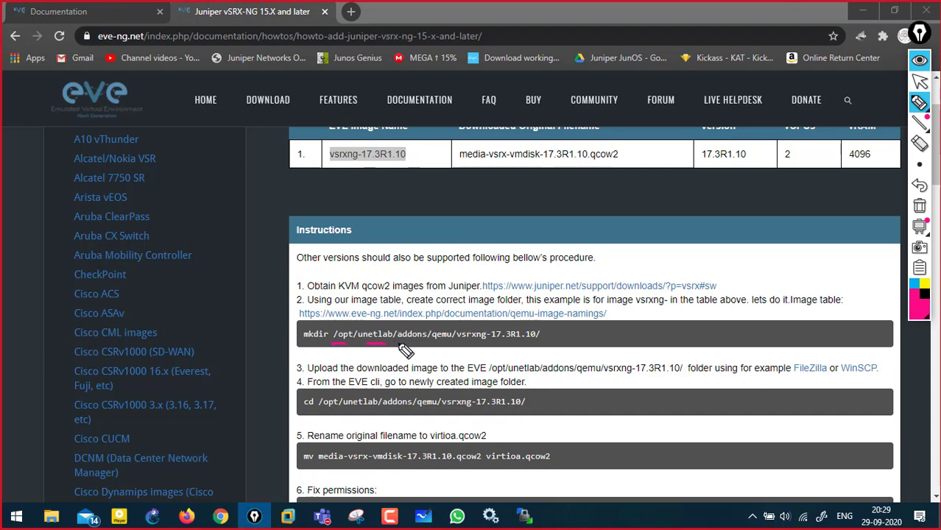
drag(389, 341, 540, 342)
drag(302, 343, 329, 343)
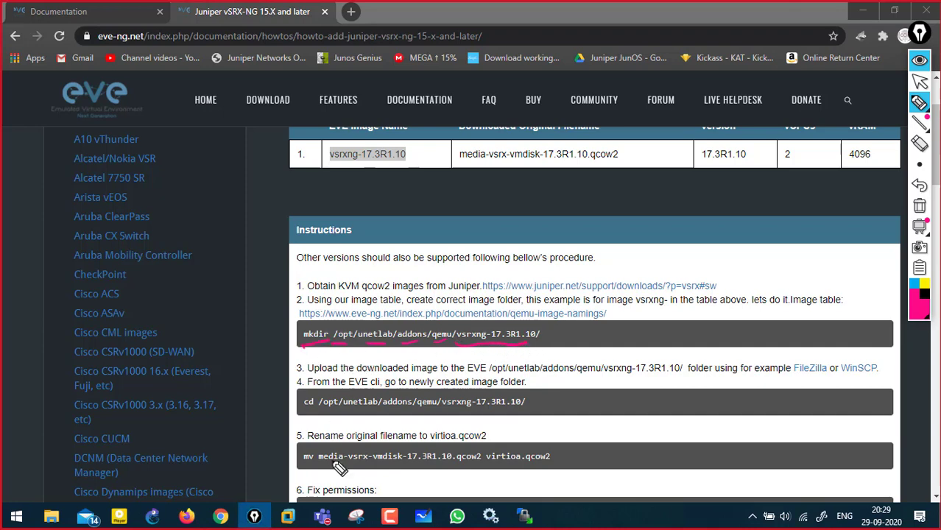
drag(304, 411, 320, 410)
drag(316, 466, 303, 465)
click(919, 60)
key(alt+Tab)
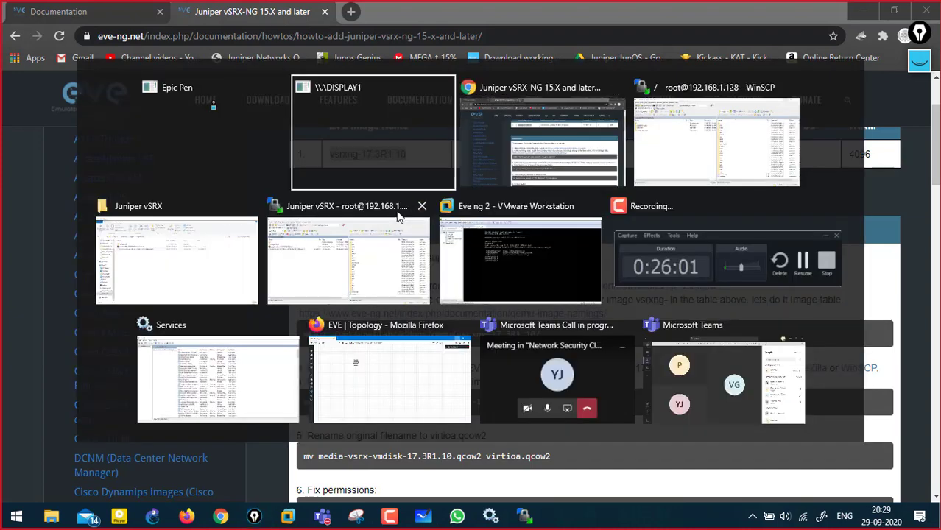
key(Tab)
key(Tab)
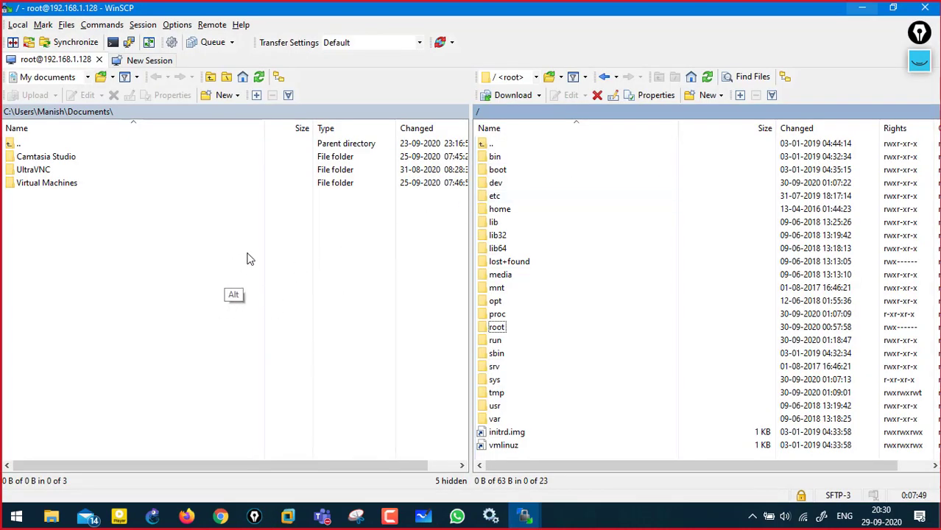
key(alt+Tab)
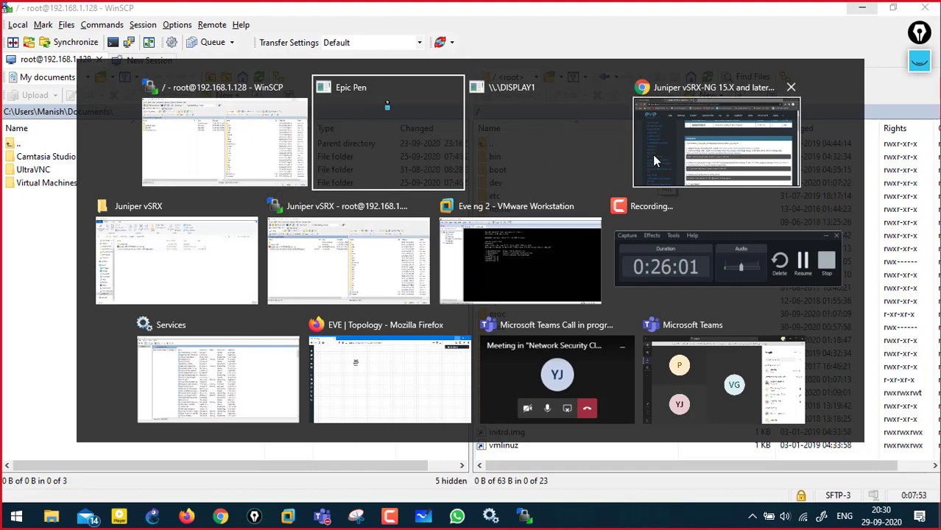
Step: In the Juniper vSRX WinSCP session, browse the remote side through opt, unetlab, addons to qemu
click(288, 252)
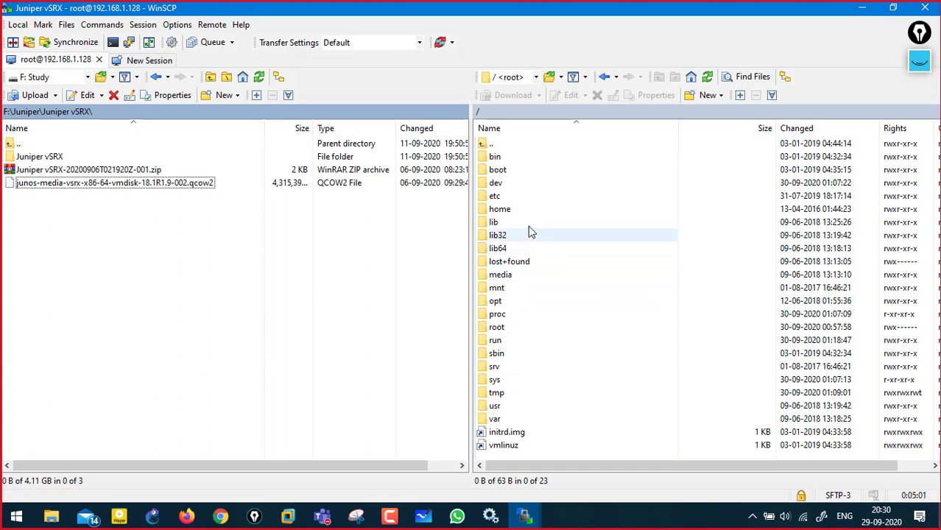
click(514, 302)
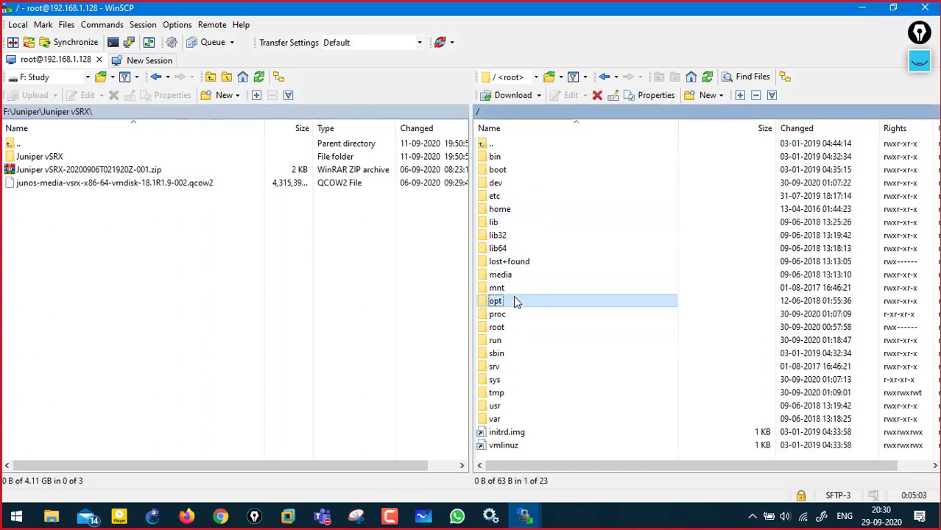
key(Return)
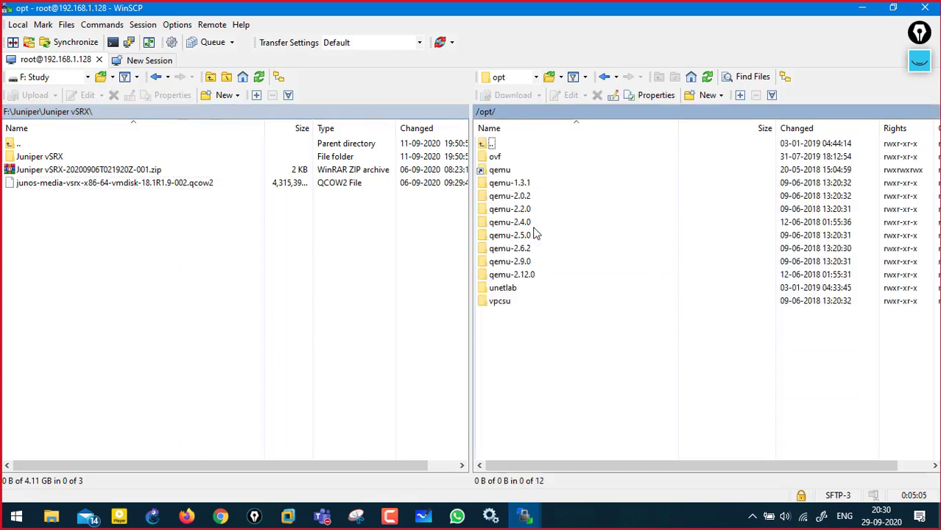
double_click(510, 290)
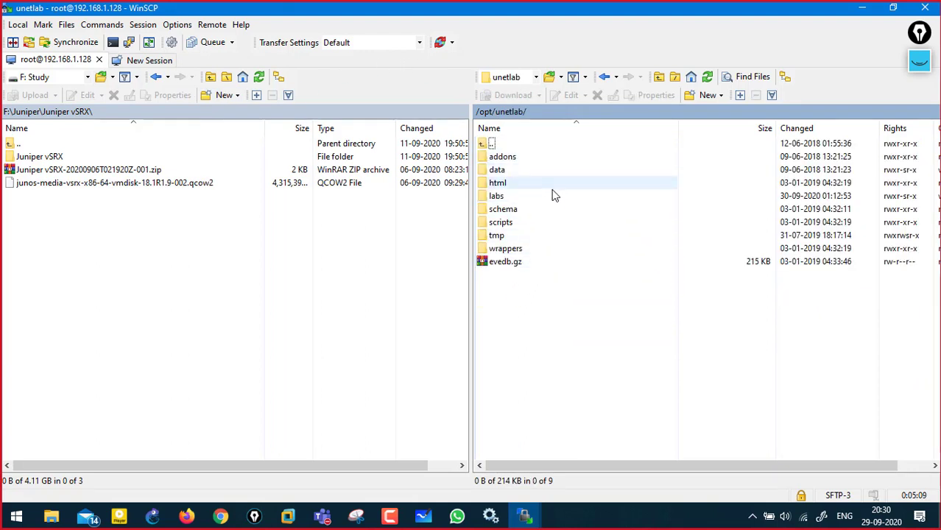
double_click(508, 157)
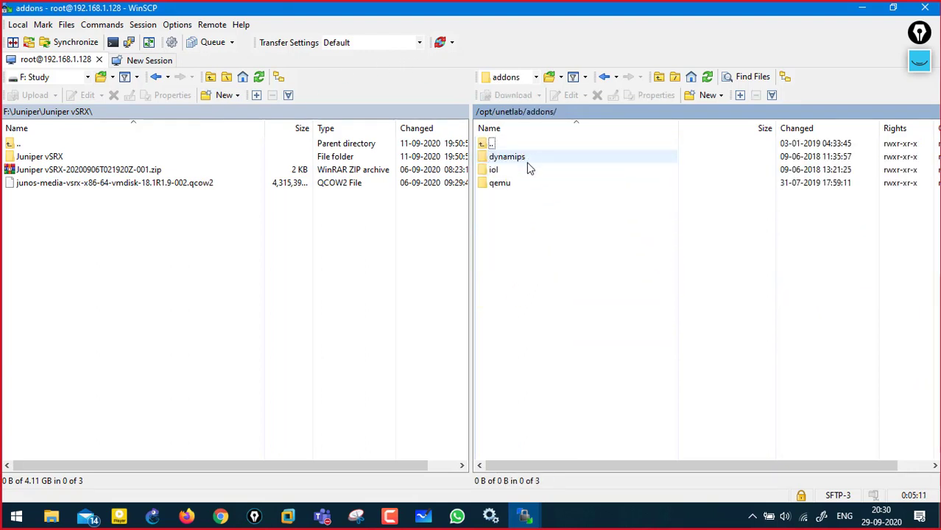
click(526, 187)
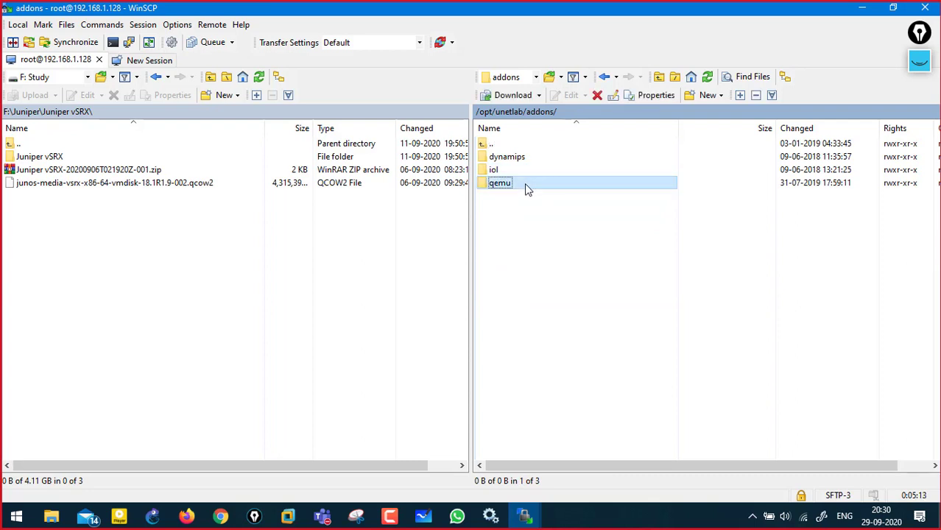
double_click(512, 185)
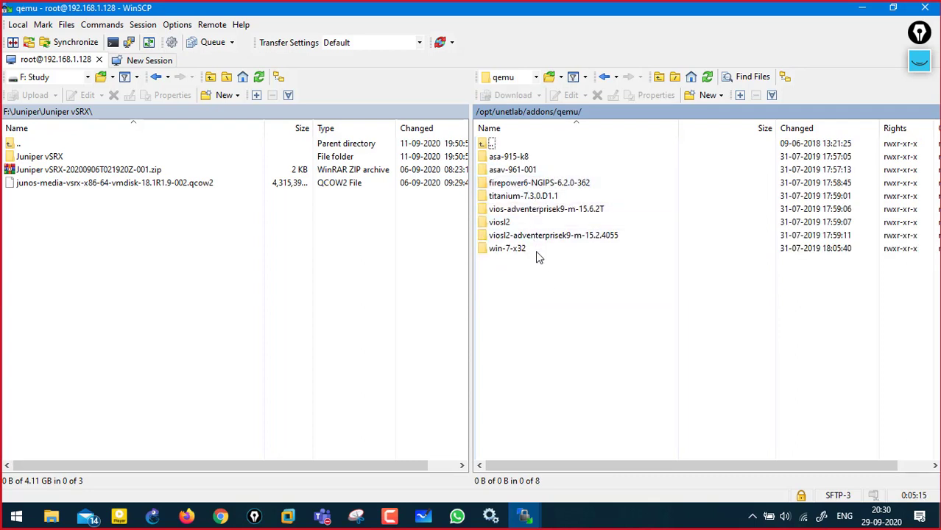
Step: Create a remote directory, pasting and editing the copied image name into vsrxng-18.1R1.9-002
right_click(548, 294)
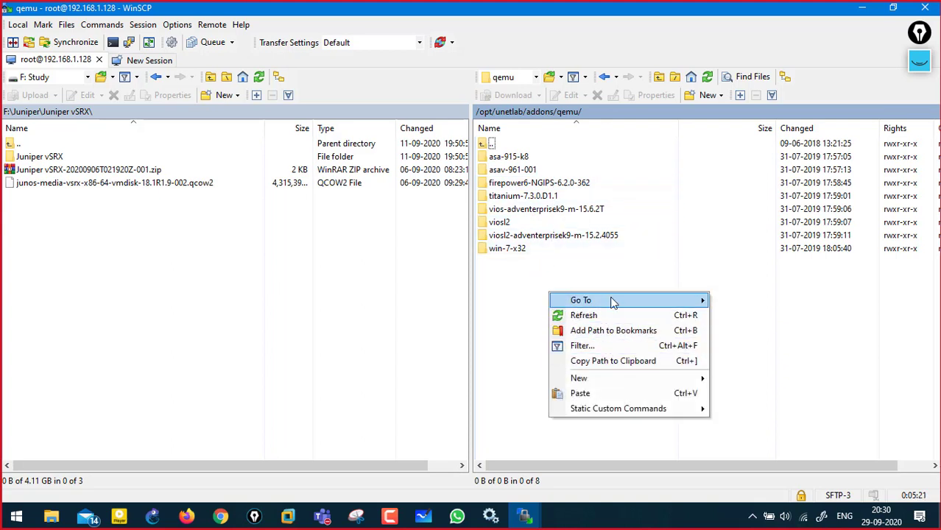
right_click(625, 254)
mouse_move(628, 259)
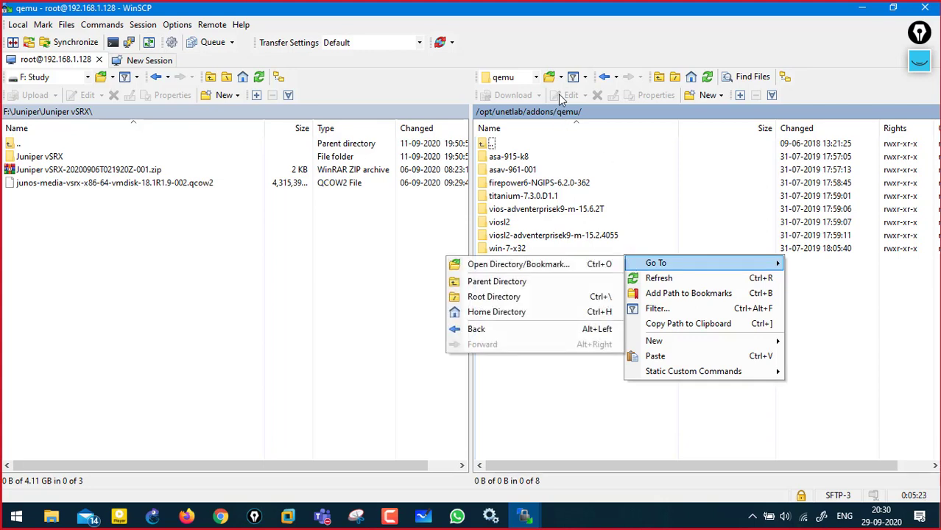
click(659, 52)
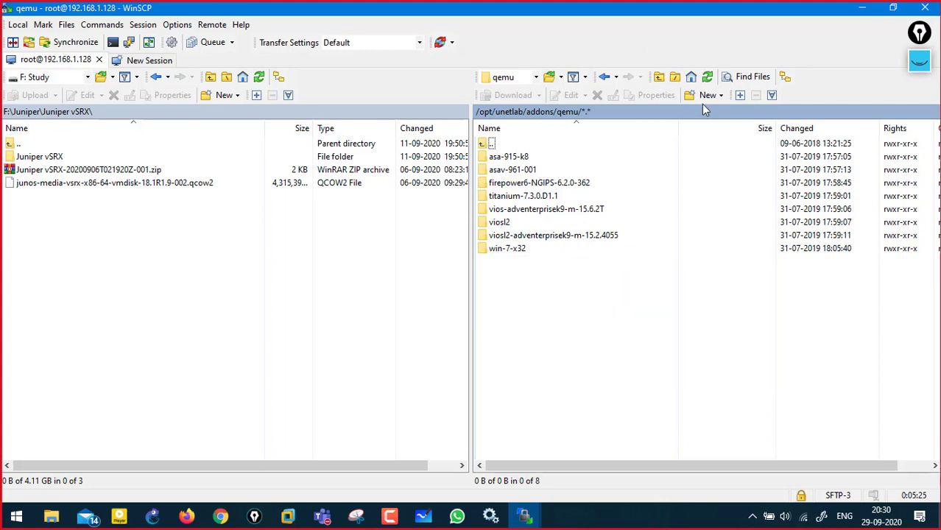
click(707, 95)
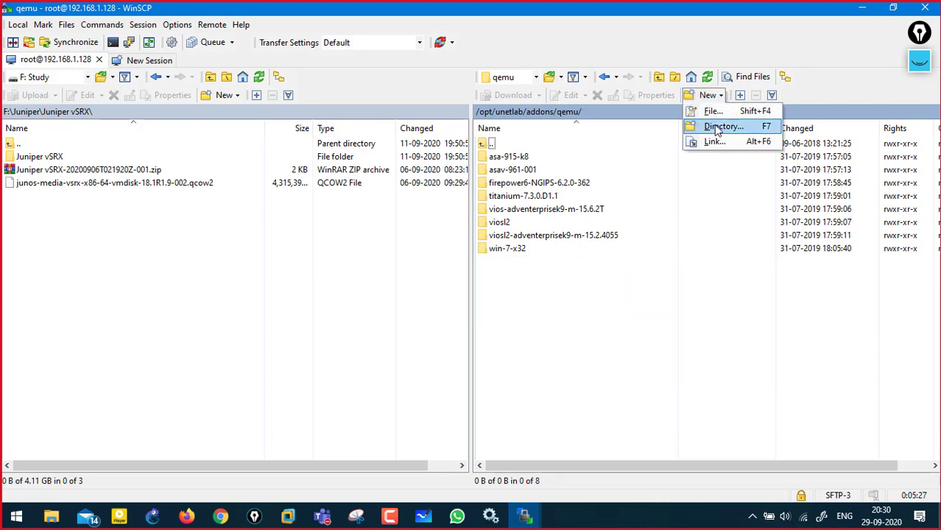
click(720, 126)
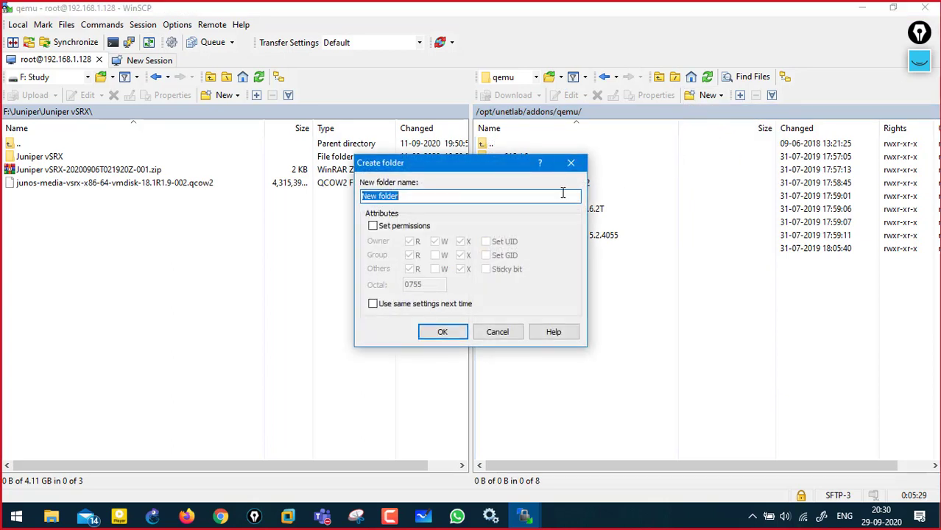
key(ctrl+v)
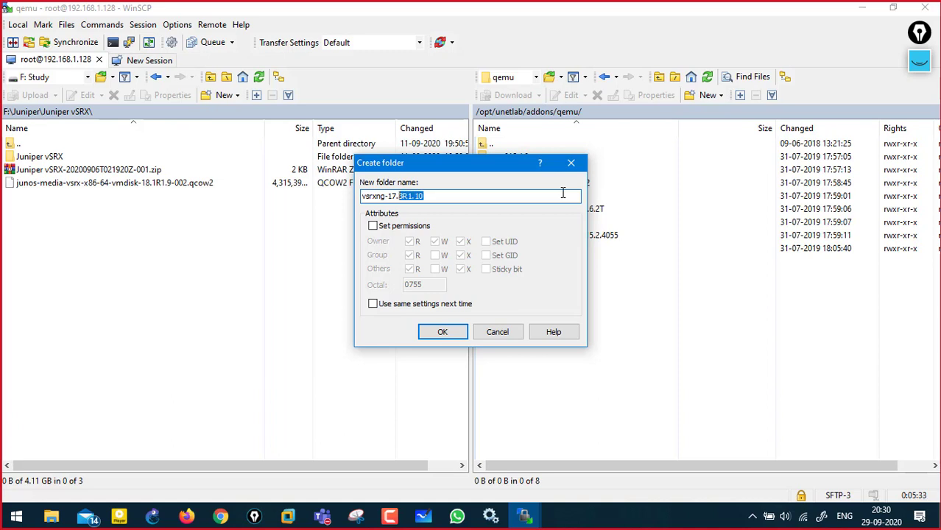
key(ctrl+shift+Left)
key(ctrl+shift+Right)
text(1)
click(442, 331)
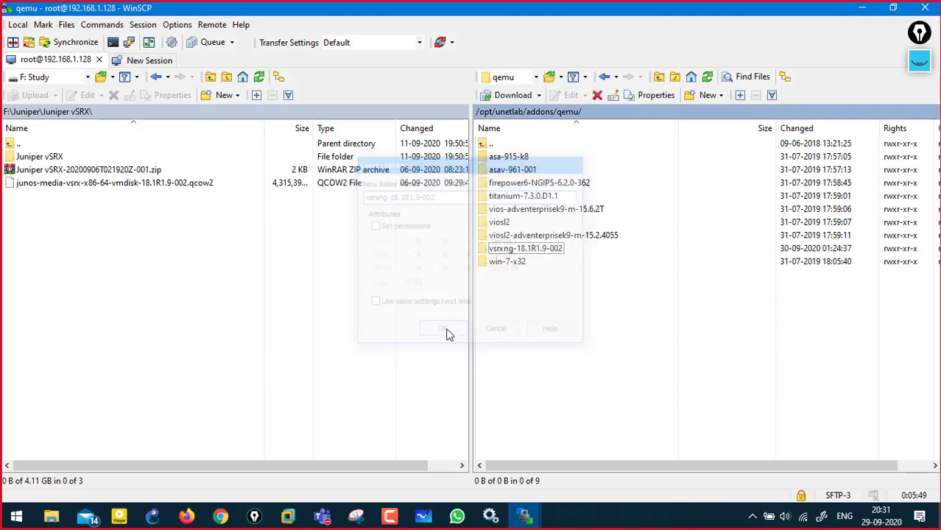
Step: View the new folder's Properties and mark its 0755 permissions, then clear the marks
right_click(516, 251)
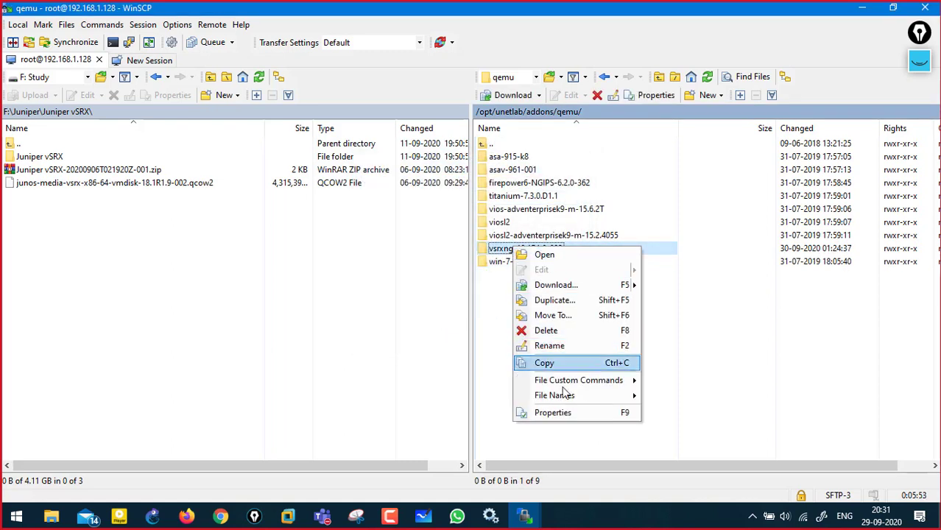
click(553, 413)
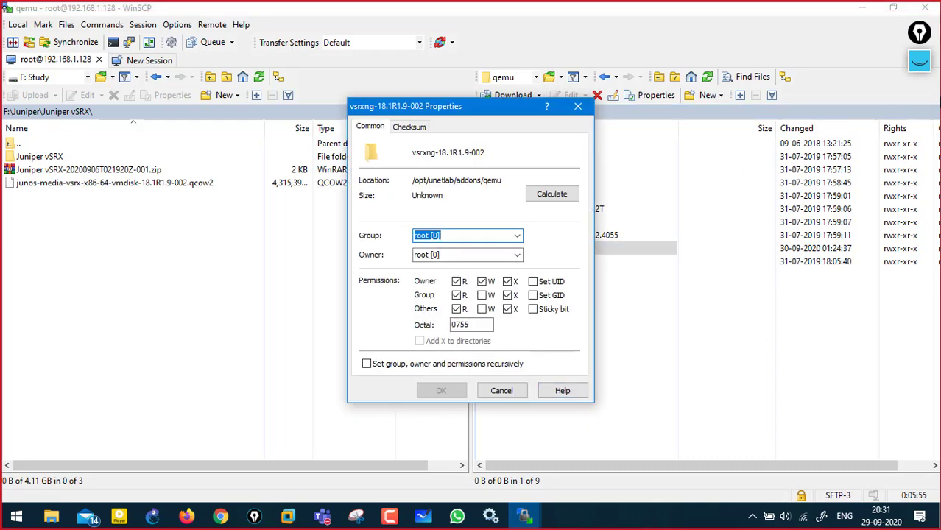
click(919, 61)
drag(301, 343, 526, 342)
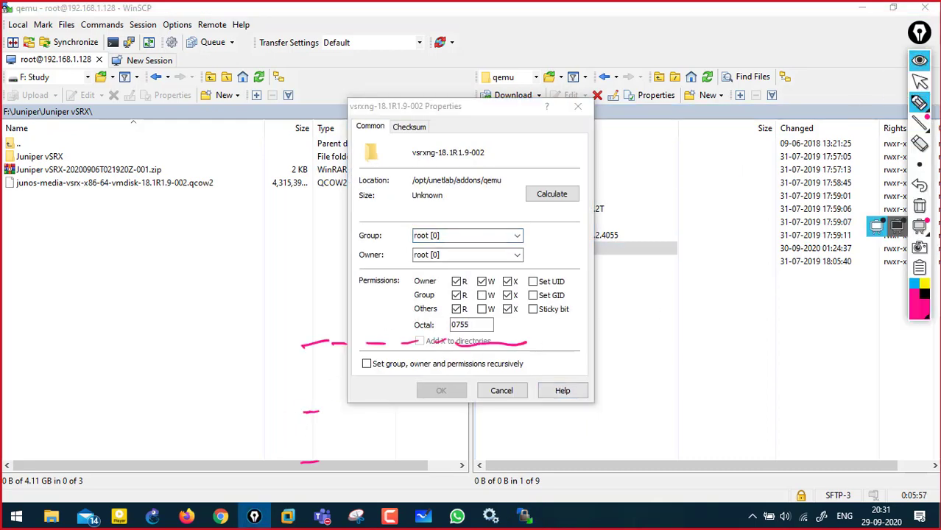
click(919, 206)
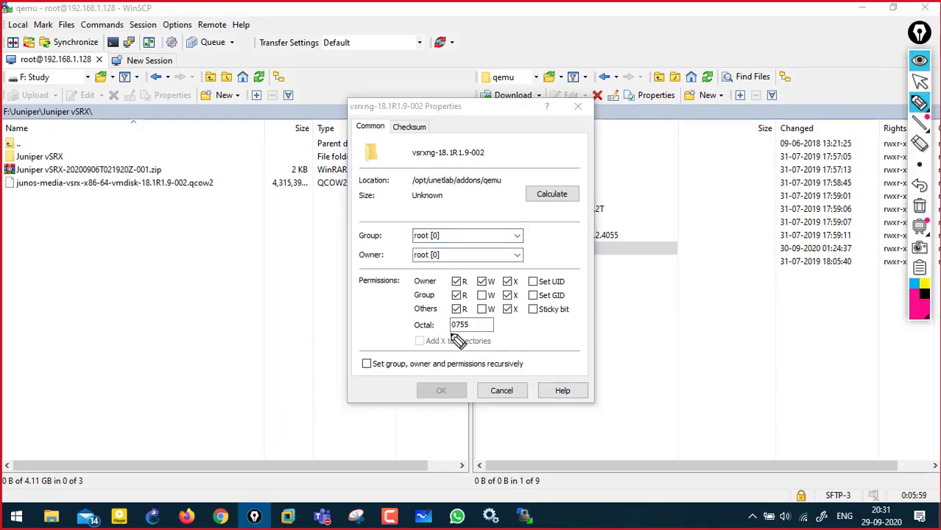
drag(447, 333, 472, 332)
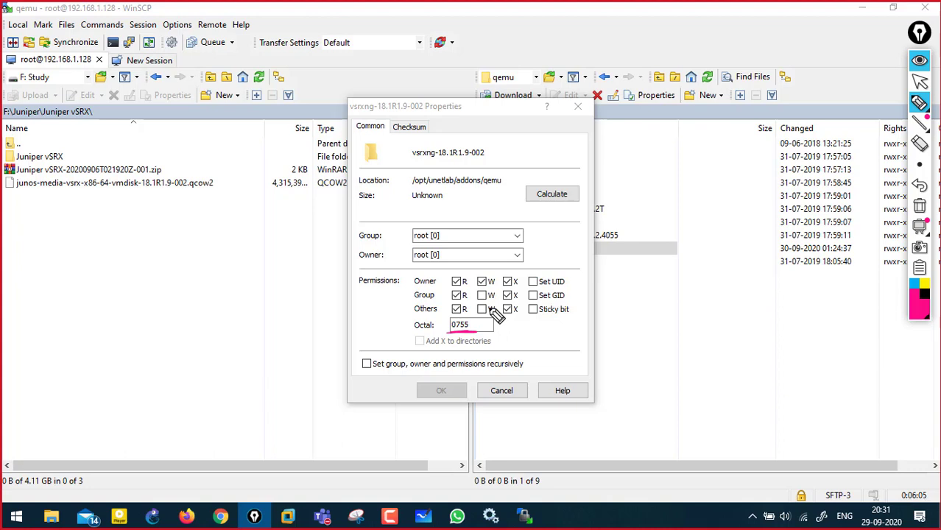
click(474, 324)
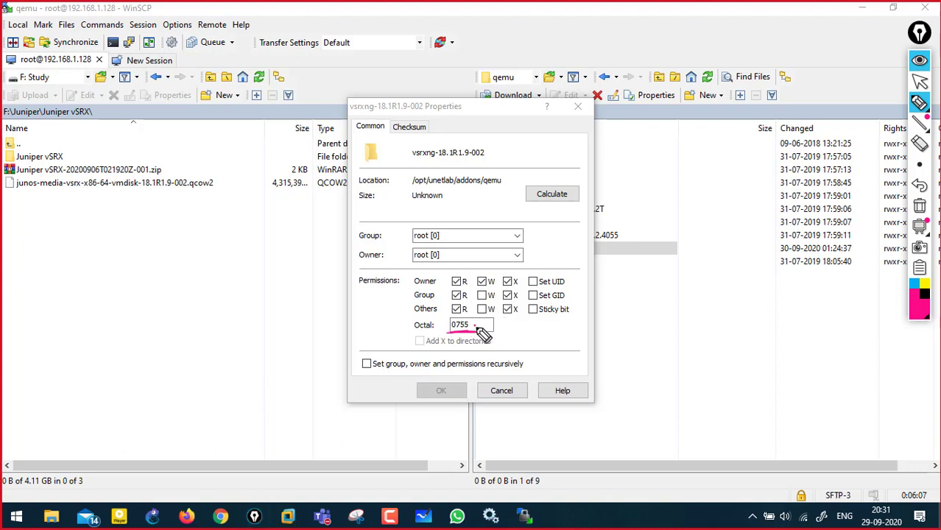
drag(487, 329, 477, 326)
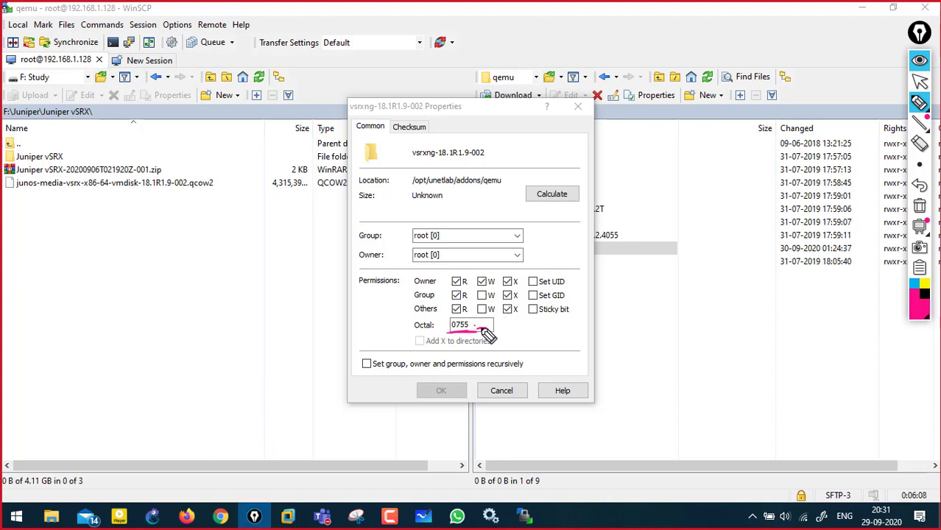
click(919, 206)
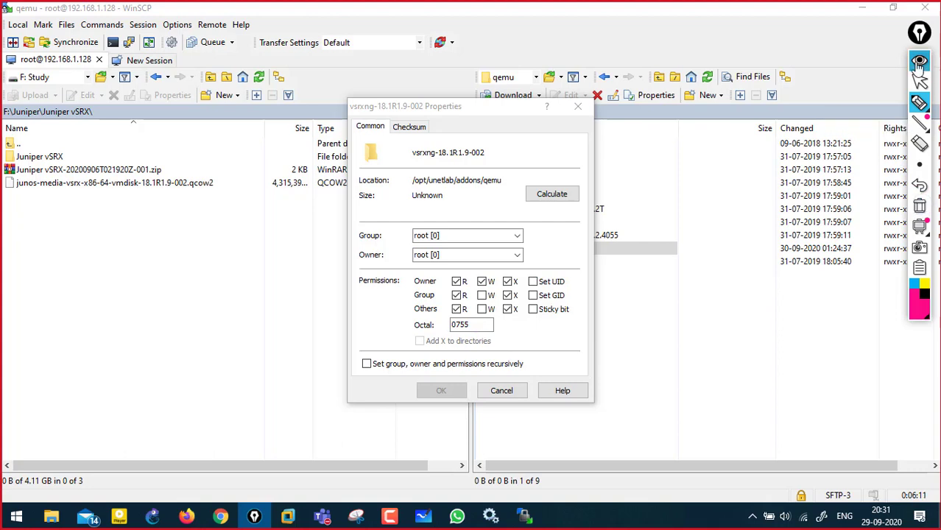
click(919, 60)
Step: Close Properties and open the empty vsrxng-18.1R1.9-002 folder on the remote side
click(501, 390)
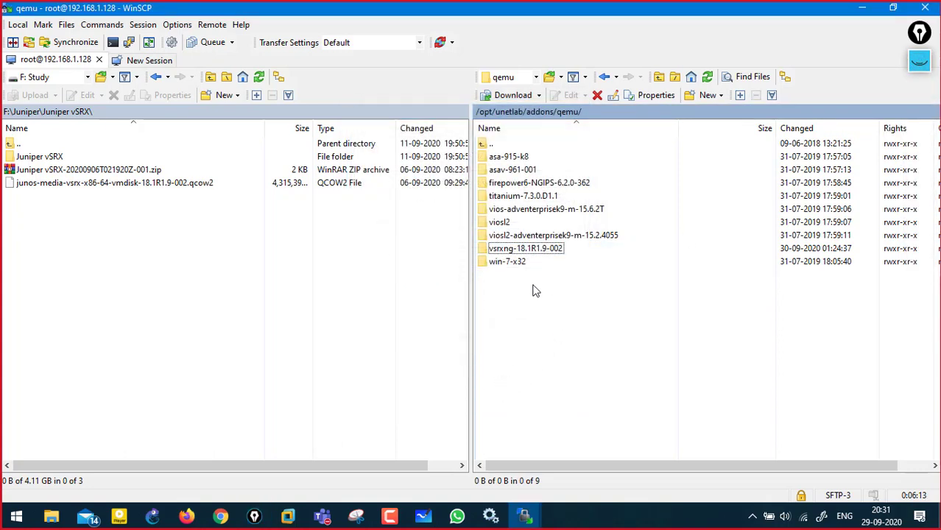
double_click(516, 250)
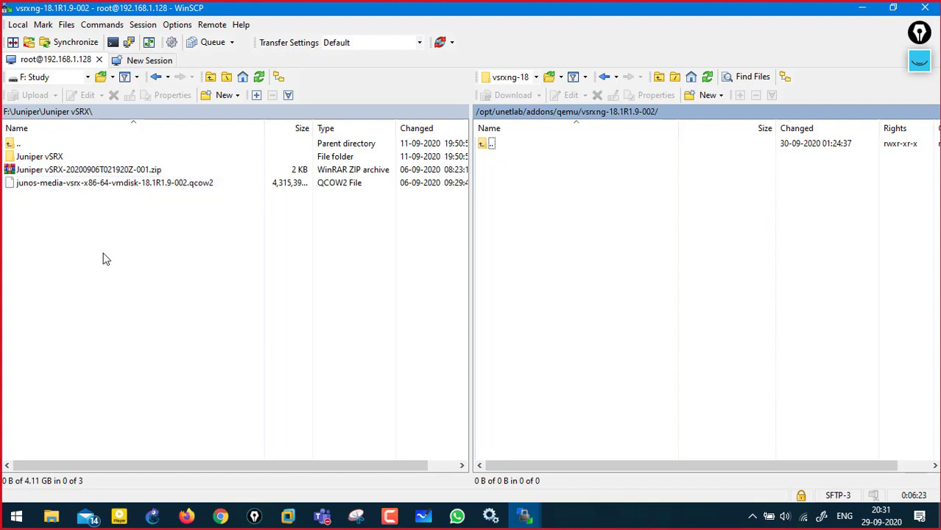
key(alt+Tab)
key(alt+Tab)
key(alt+Tab)
key(alt+Tab)
key(alt+Tab)
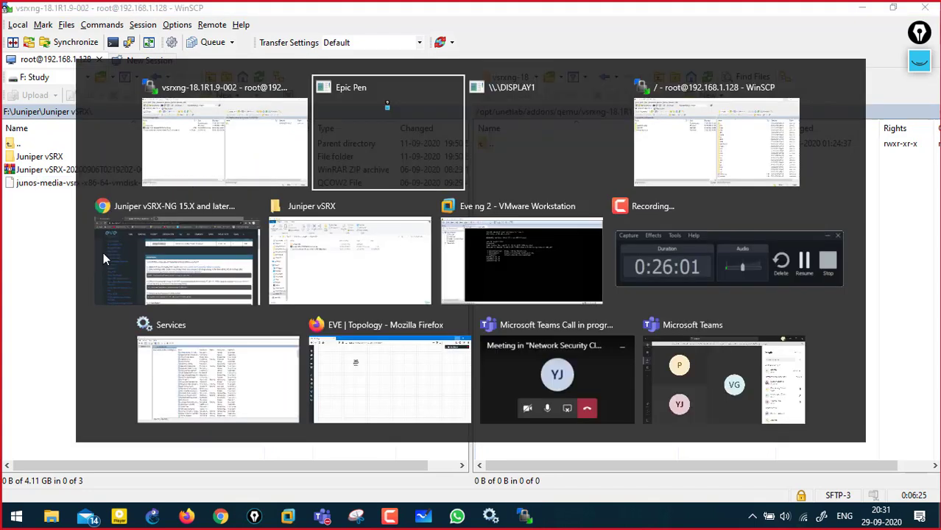
Step: Scroll the vSRX-NG guide to step 5 and mark the mv command and virtioa.qcow2, then erase
click(104, 256)
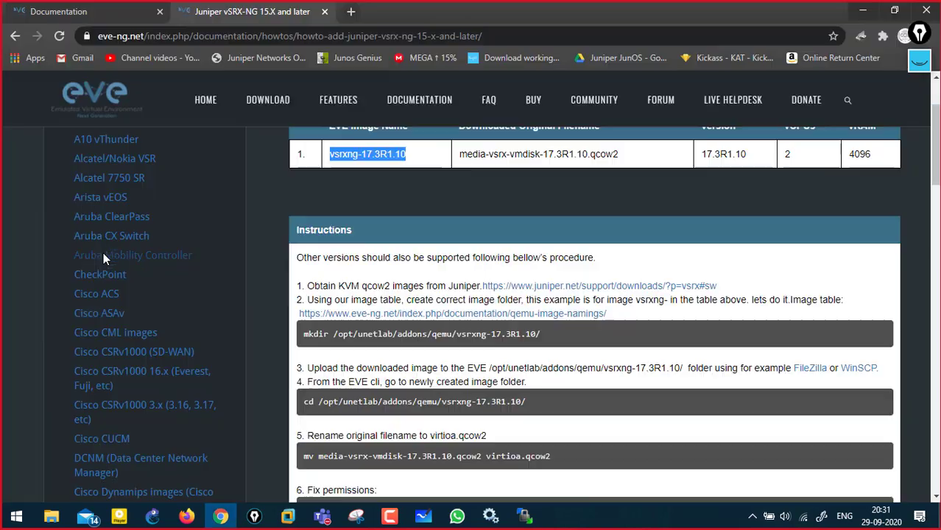
scroll(645, 343, down, 3)
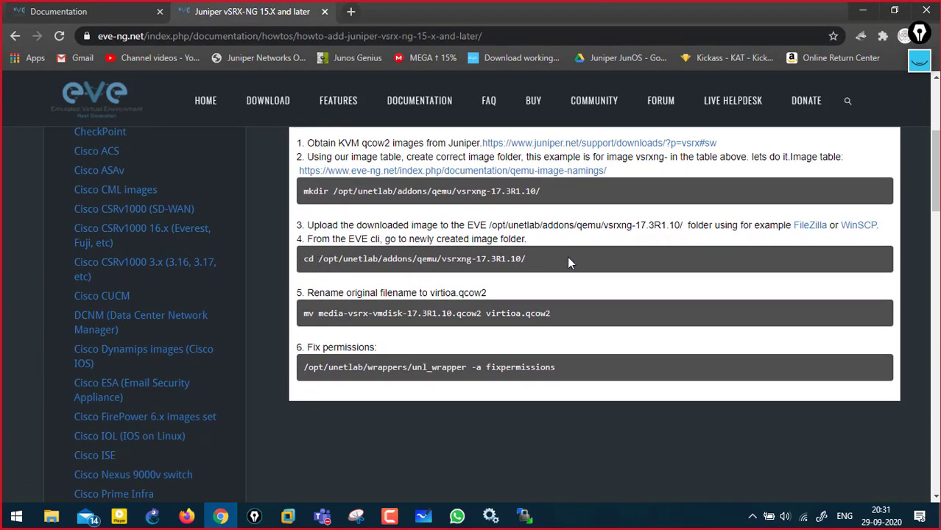
scroll(634, 276, down, 2)
click(919, 62)
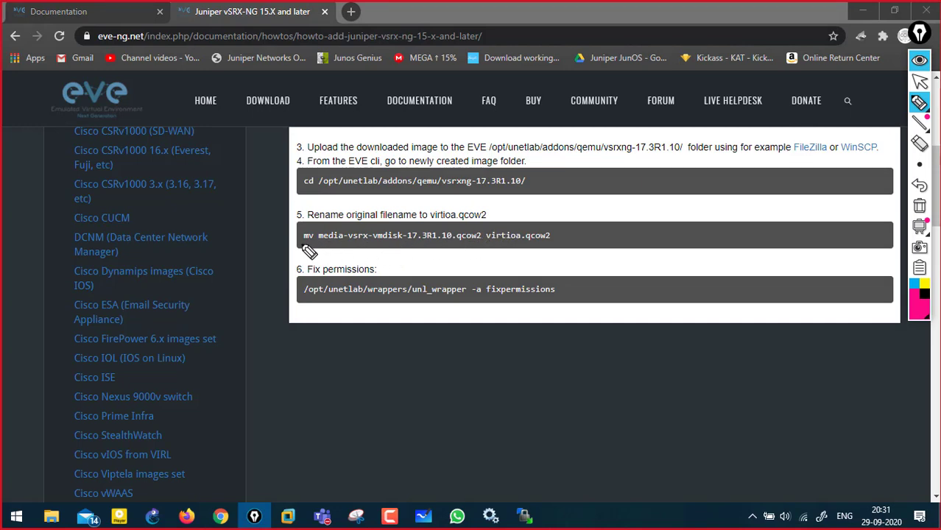
drag(302, 247, 313, 244)
mouse_move(434, 219)
mouse_down()
mouse_move(487, 218)
mouse_move(448, 206)
mouse_move(420, 218)
mouse_up()
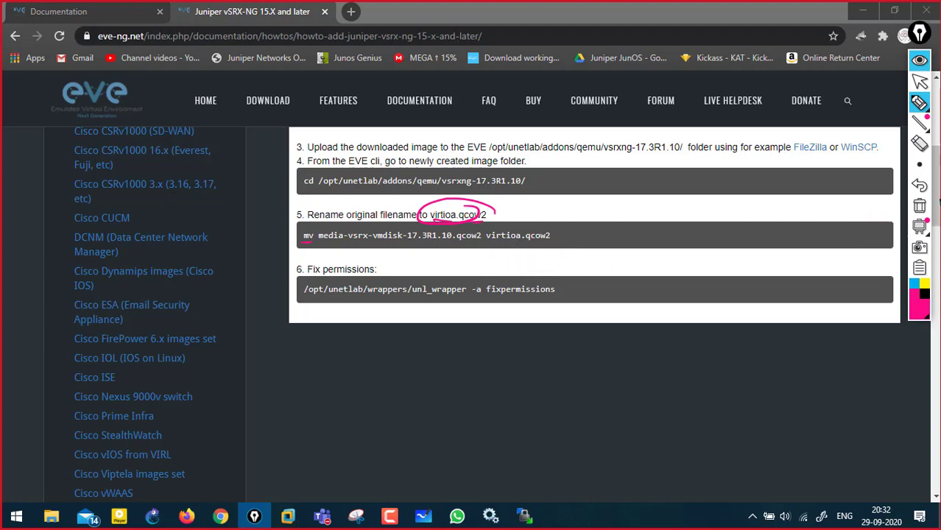
click(917, 208)
key(ctrl+alt+Tab)
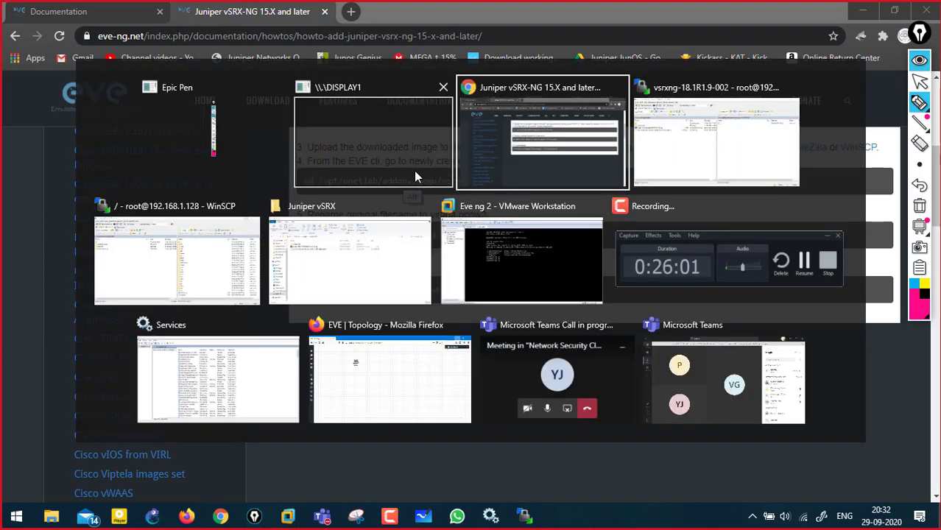
Step: In WinSCP, mark the junos and vmdisk version parts of the image name, then clear the marks
click(711, 145)
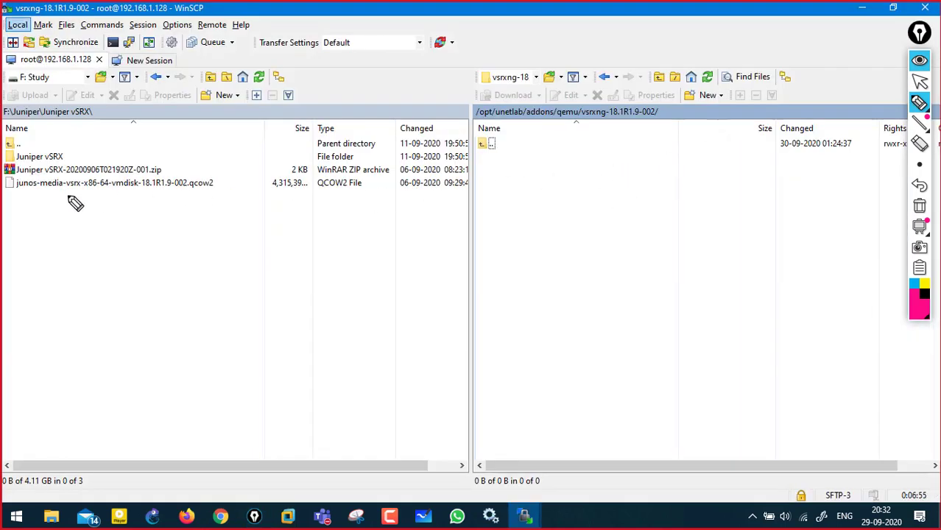
drag(12, 189, 70, 191)
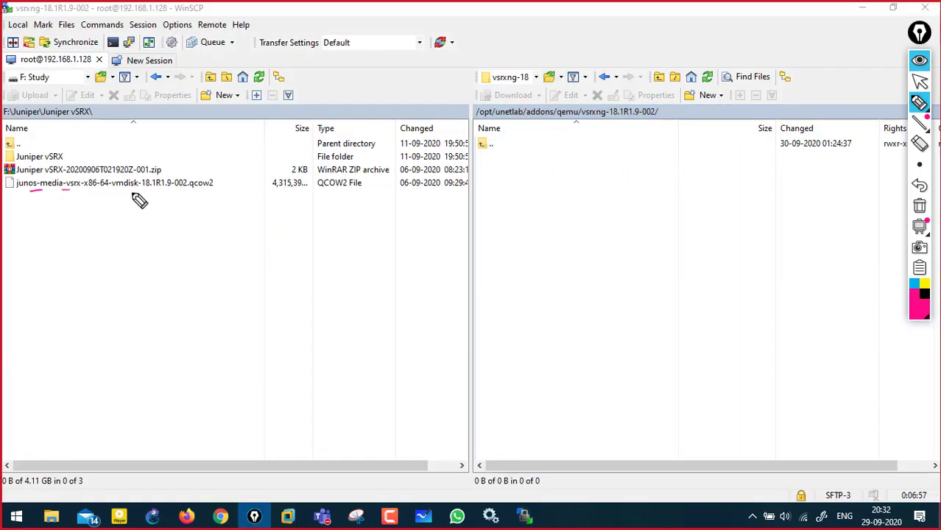
drag(135, 192, 186, 191)
click(919, 208)
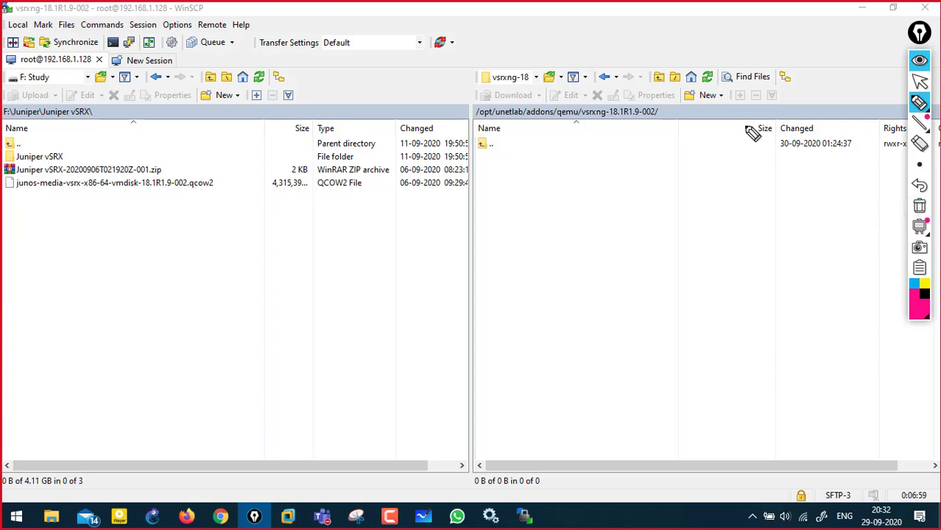
click(919, 60)
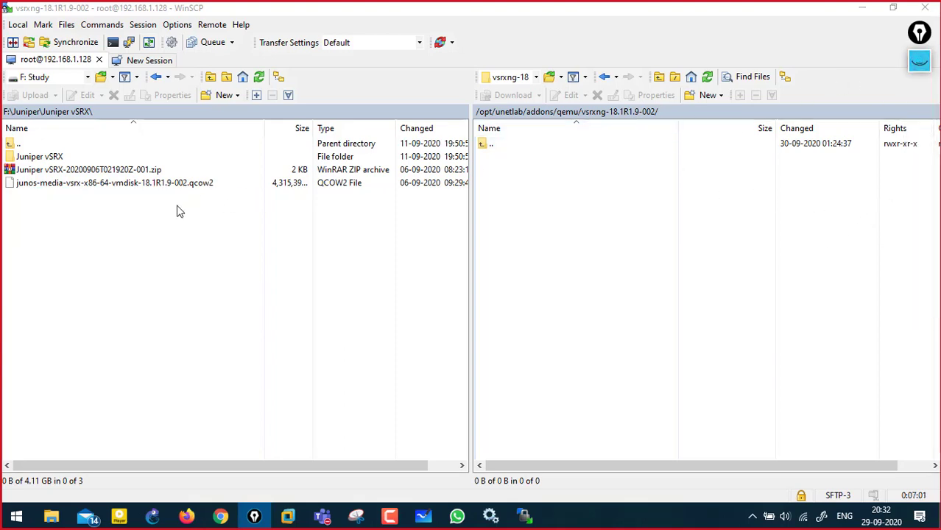
click(51, 516)
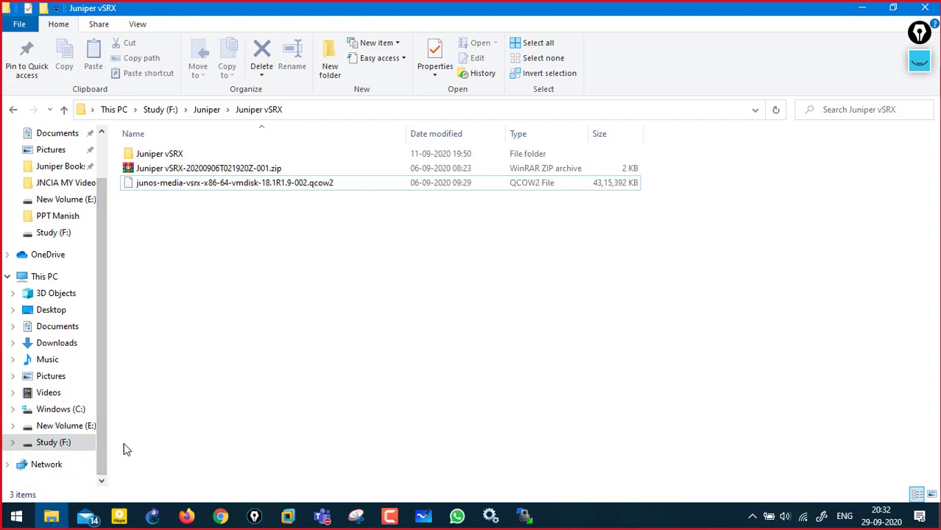
Step: Copy junos-media-vsrx-x86-64-vmdisk-18.1R1.9-002.qcow2 from the Juniper vSRX folder to the desktop
click(250, 193)
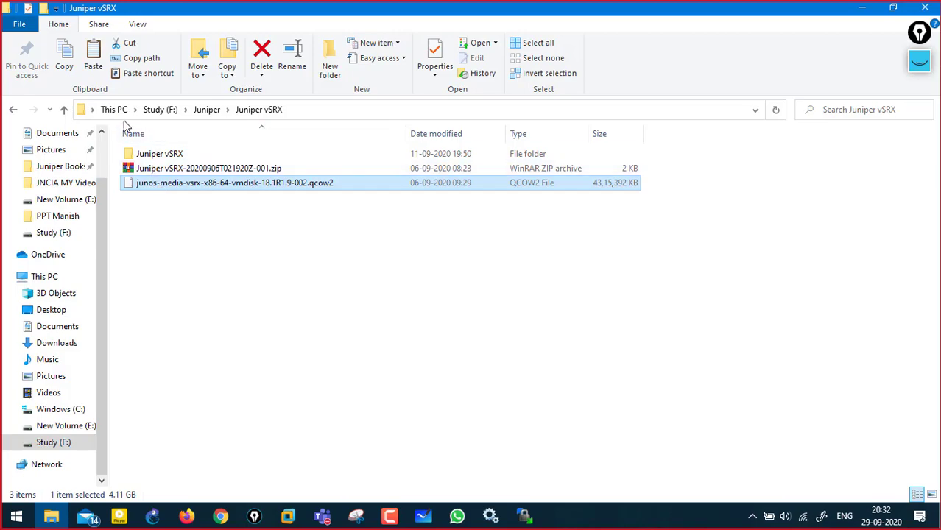
key(super+d)
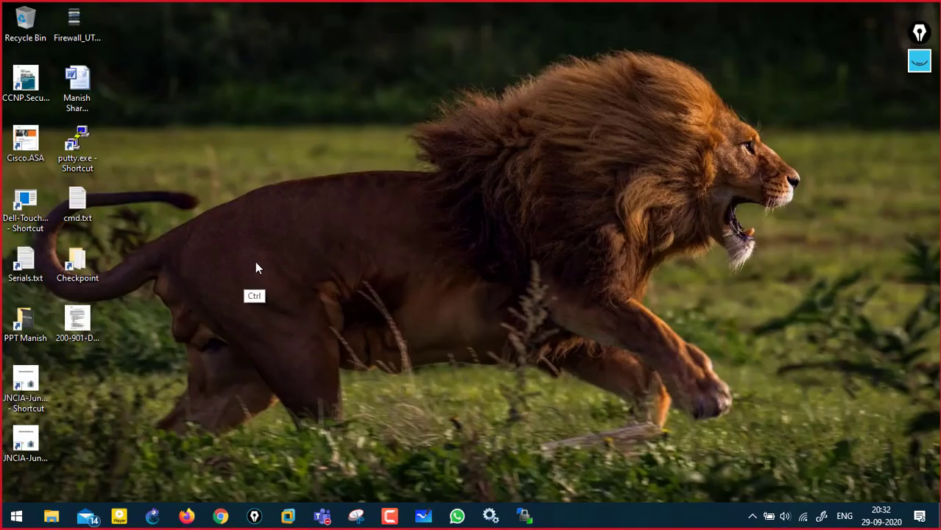
key(ctrl+v)
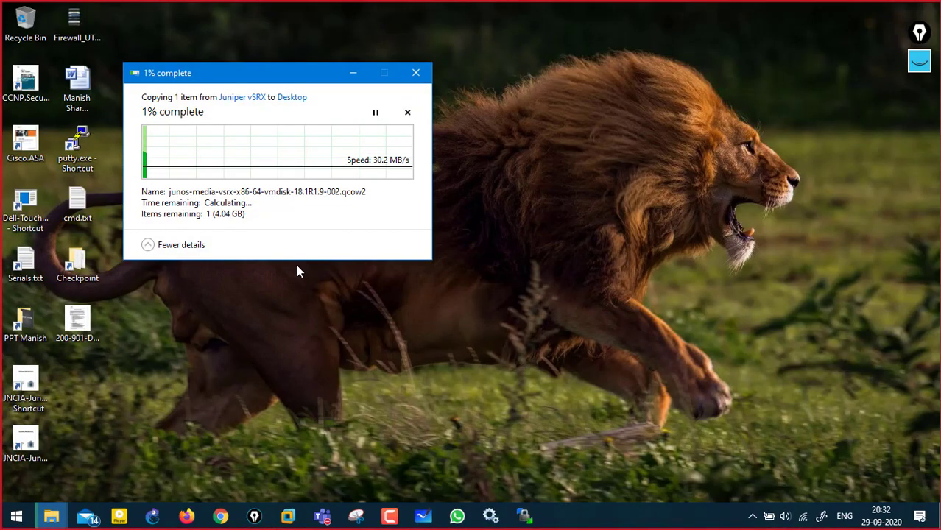
click(390, 516)
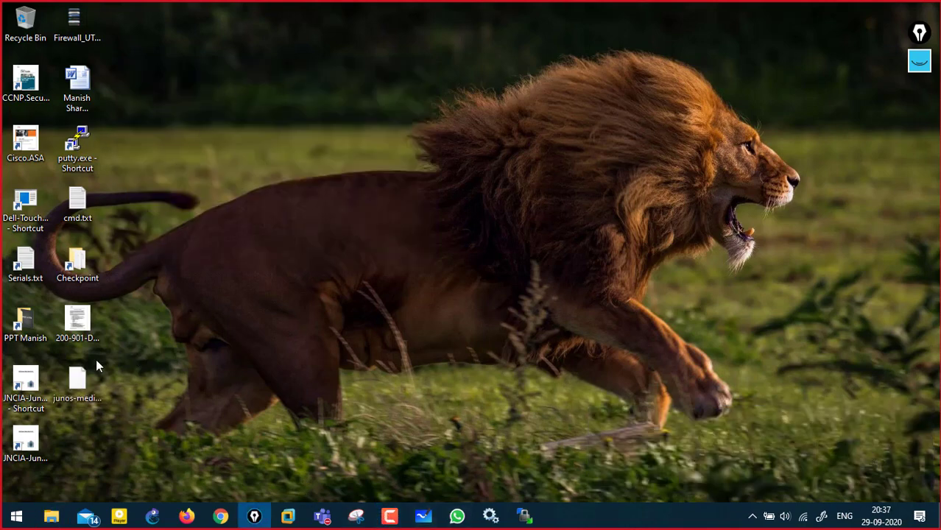
click(96, 365)
key(alt+Tab)
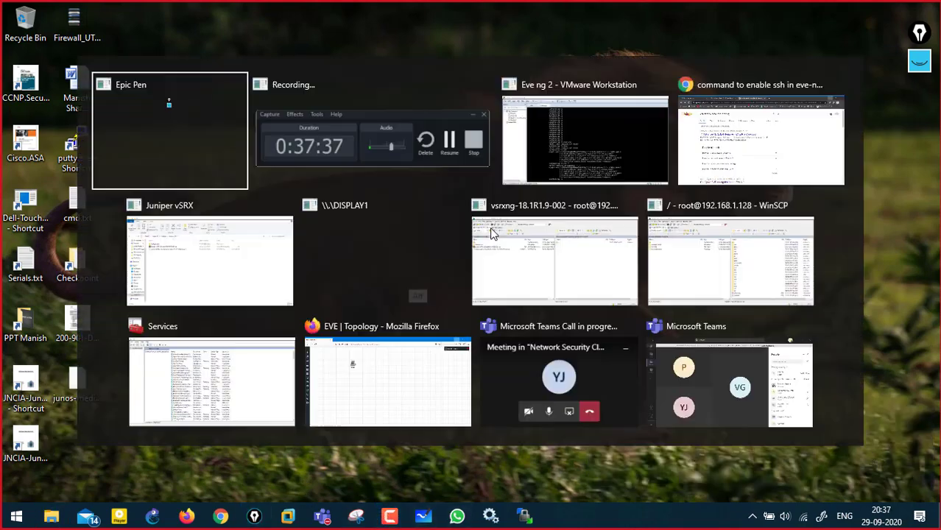
Step: On the 'Juniper vSRX-NG 15.X and later' tab, select virtioa.qcow2 in step 5
click(718, 156)
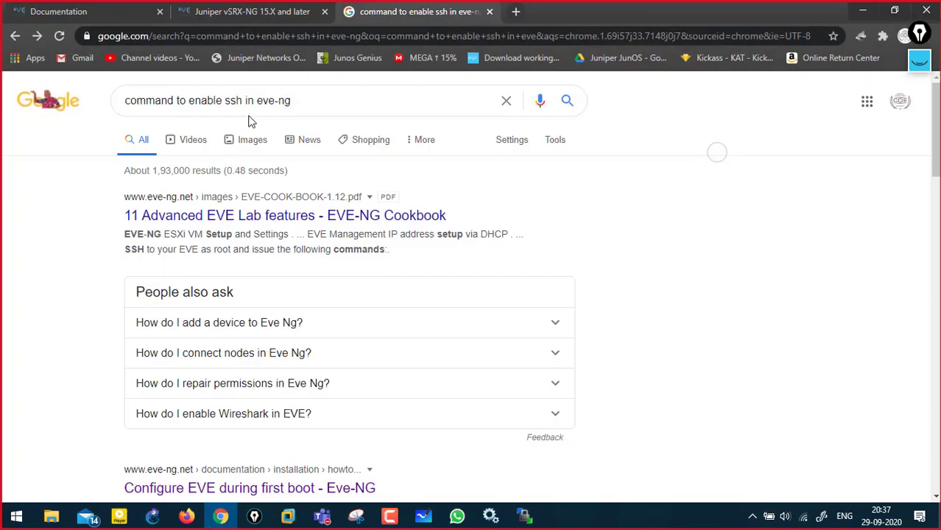
click(256, 15)
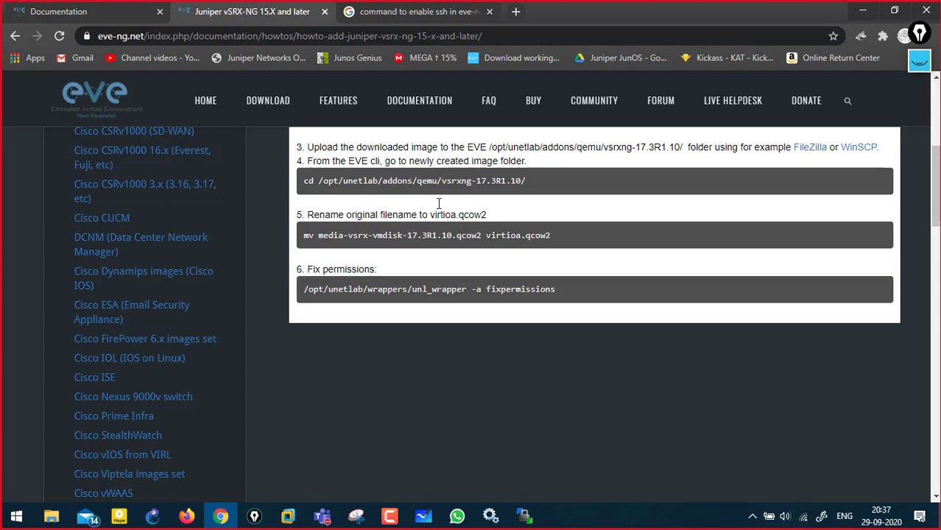
drag(457, 212, 463, 213)
Step: On the desktop, rename the copied image by pasting virtioa.qcow2 as its name
key(super+d)
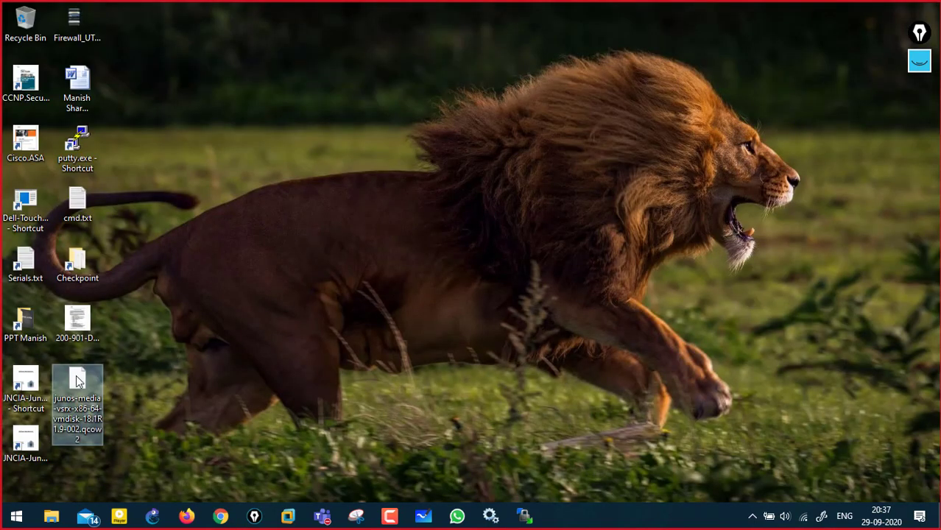
key(F2)
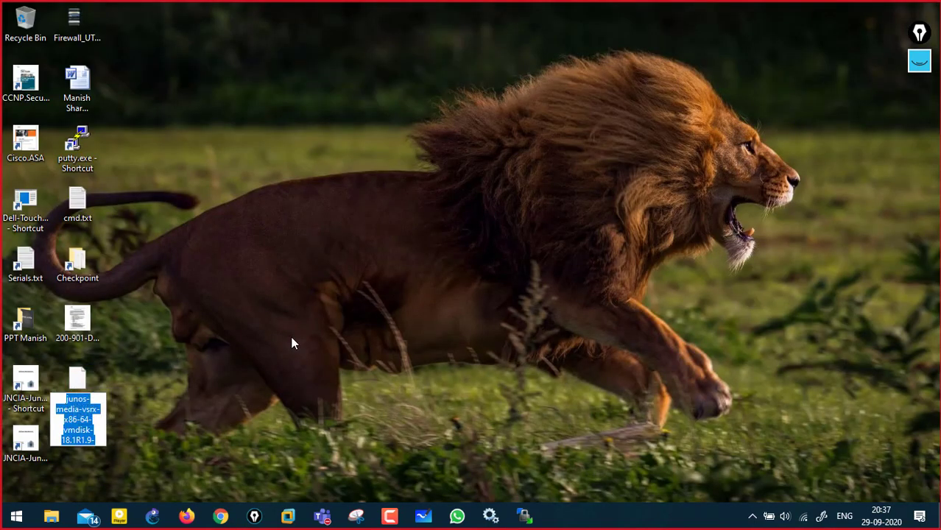
text(virtioa.qcow2)
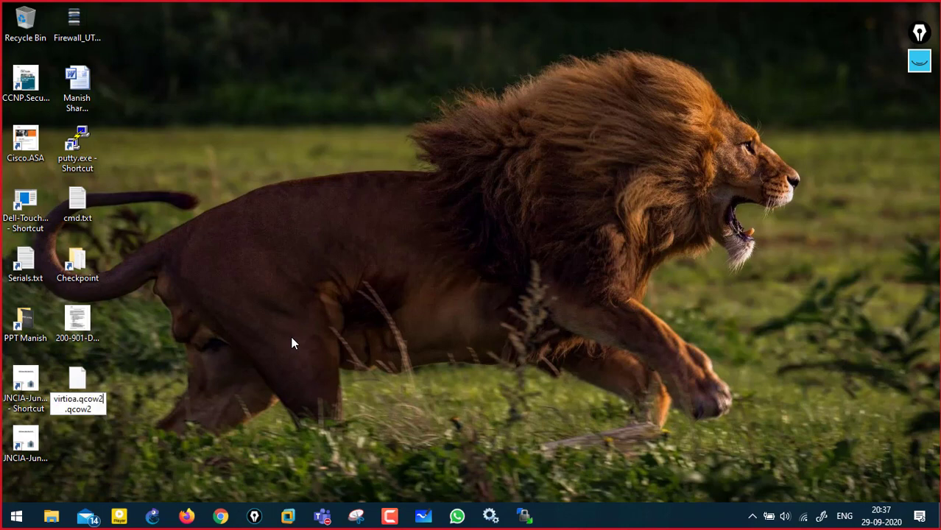
key(Return)
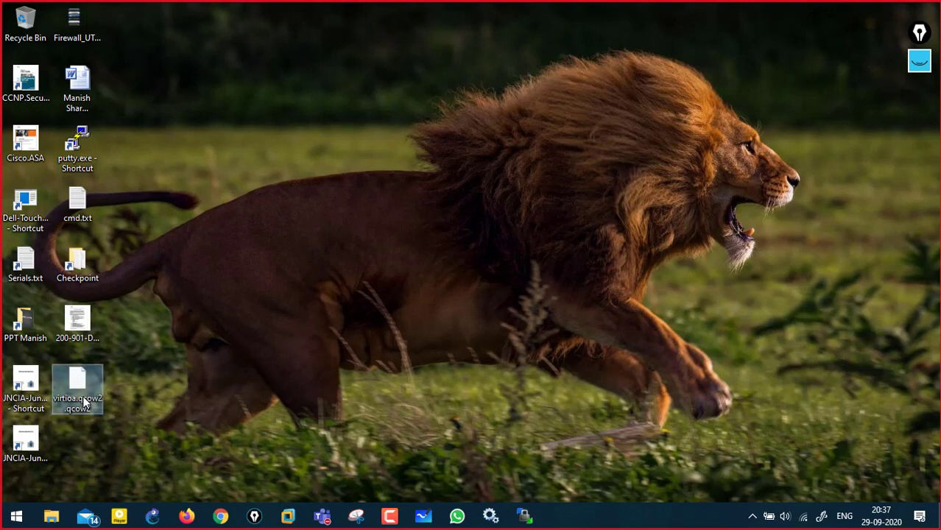
Step: Remove the duplicated .qcow2 extension so the file is named virtioa.qcow2
mouse_move(85, 404)
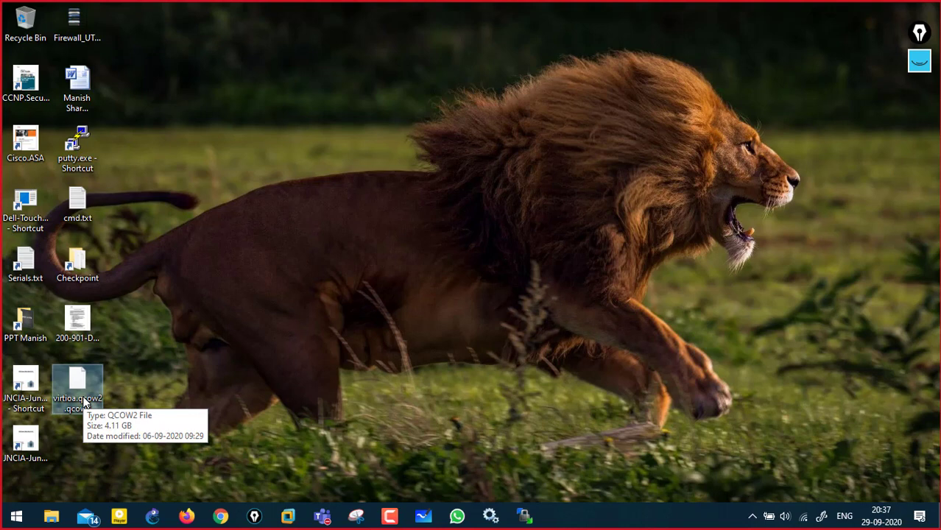
key(F2)
key(Right)
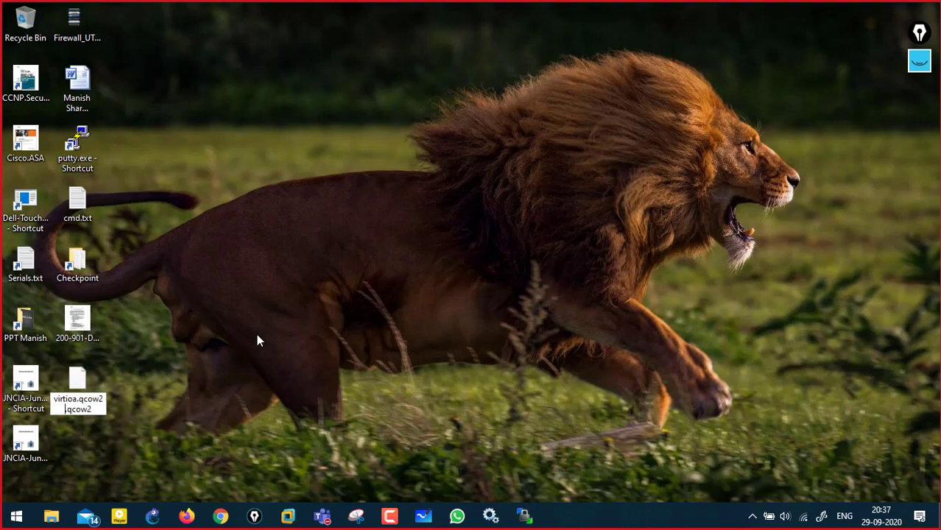
key(BackSpace)
key(BackSpace)
key(BackSpace)
key(BackSpace)
key(BackSpace)
key(BackSpace)
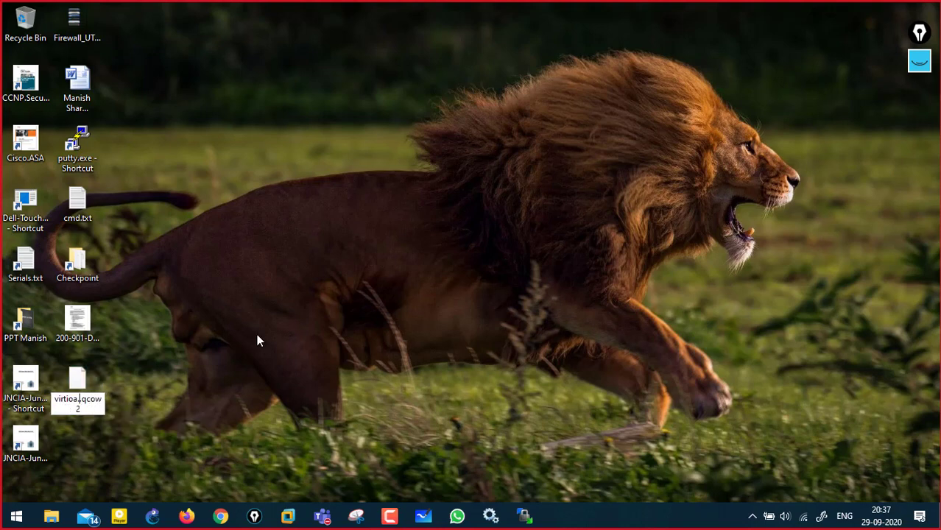
key(Delete)
key(Return)
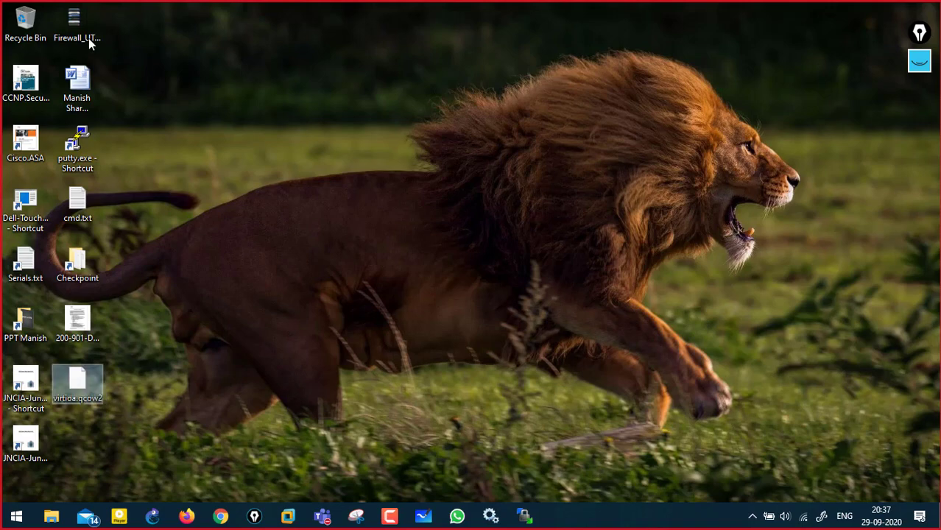
key(alt+Tab)
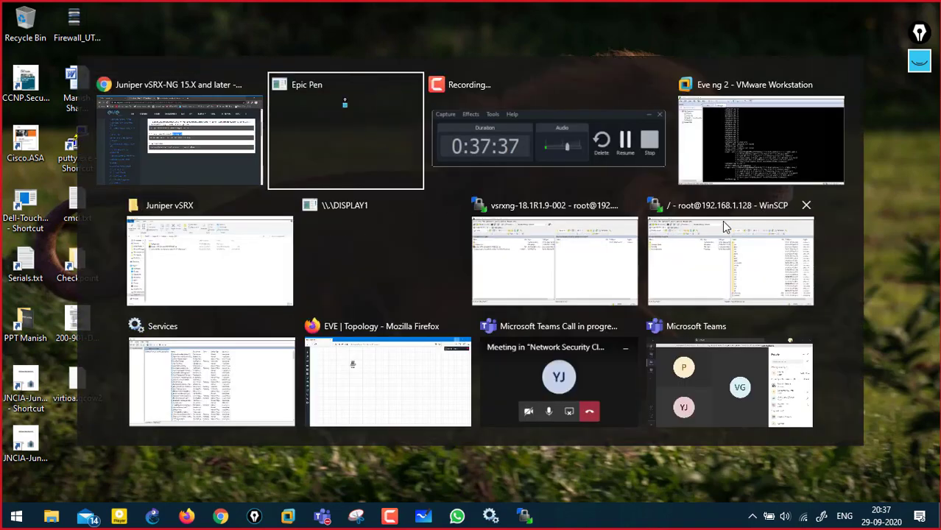
Step: In WinSCP's local pane, open the Desktop folder and select virtioa.qcow2
click(707, 243)
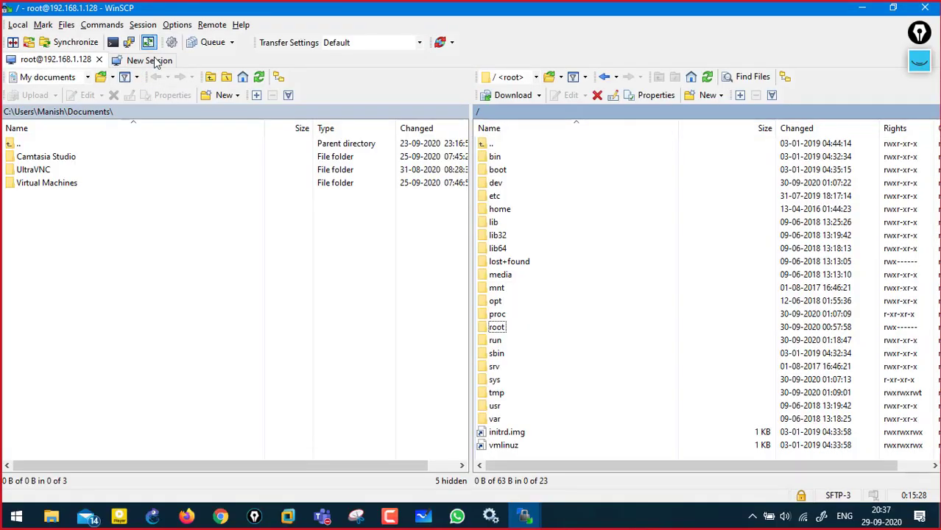
click(174, 241)
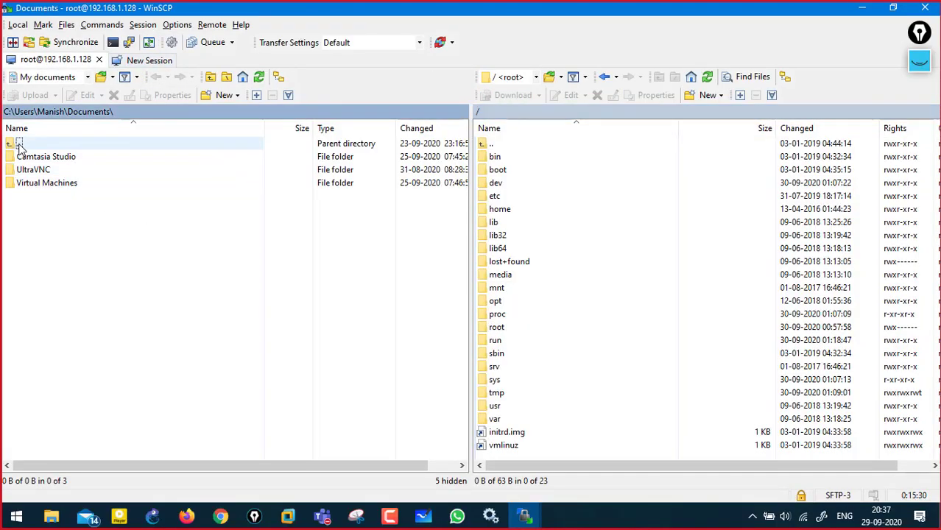
double_click(20, 144)
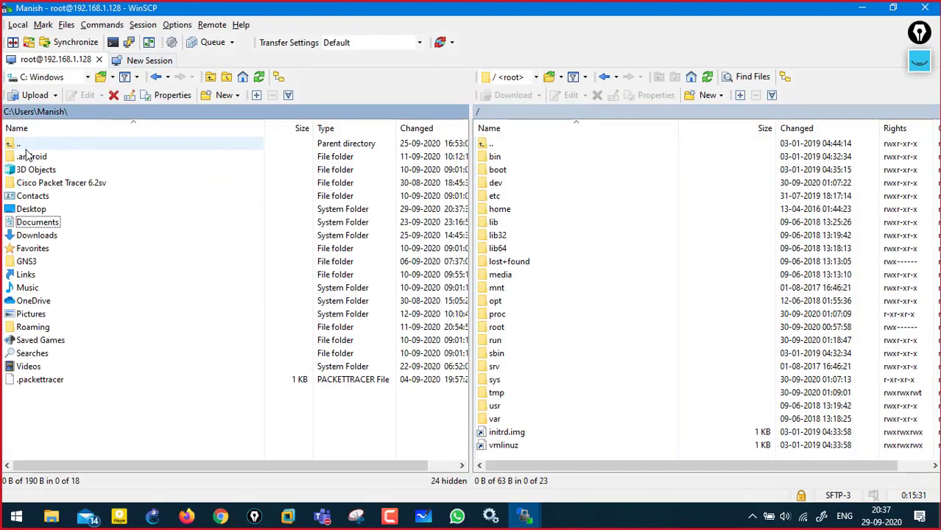
double_click(45, 211)
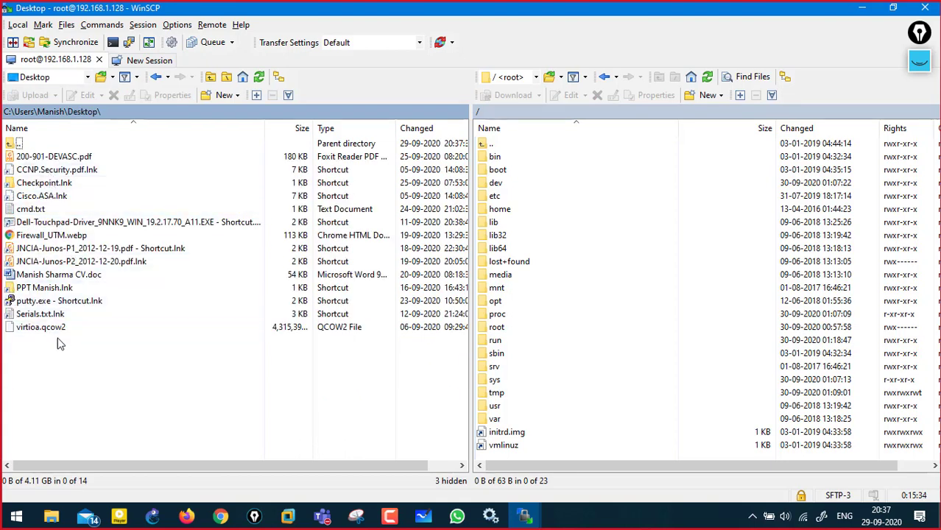
click(56, 326)
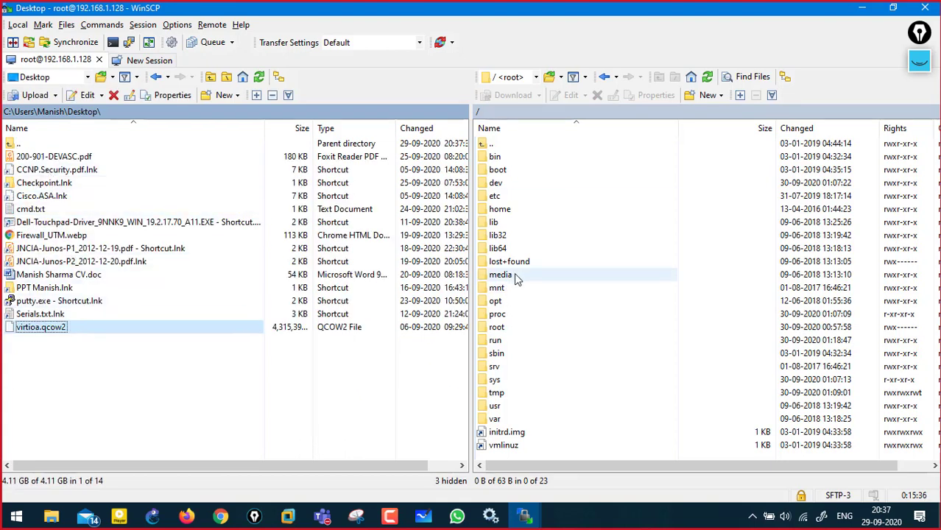
Step: Navigate the remote pane to /opt/unetlab/addons/qemu/vsrxng-18.1R1.9-002
click(505, 146)
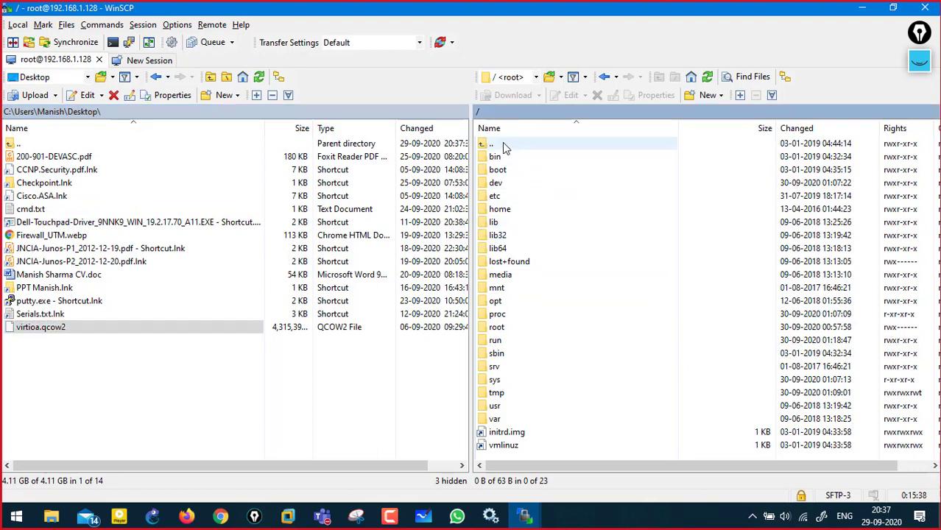
double_click(503, 303)
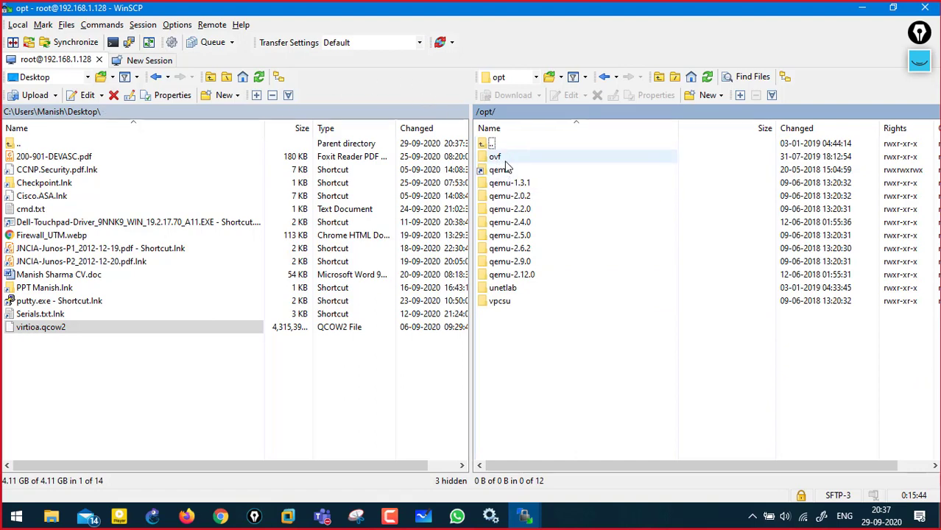
double_click(507, 289)
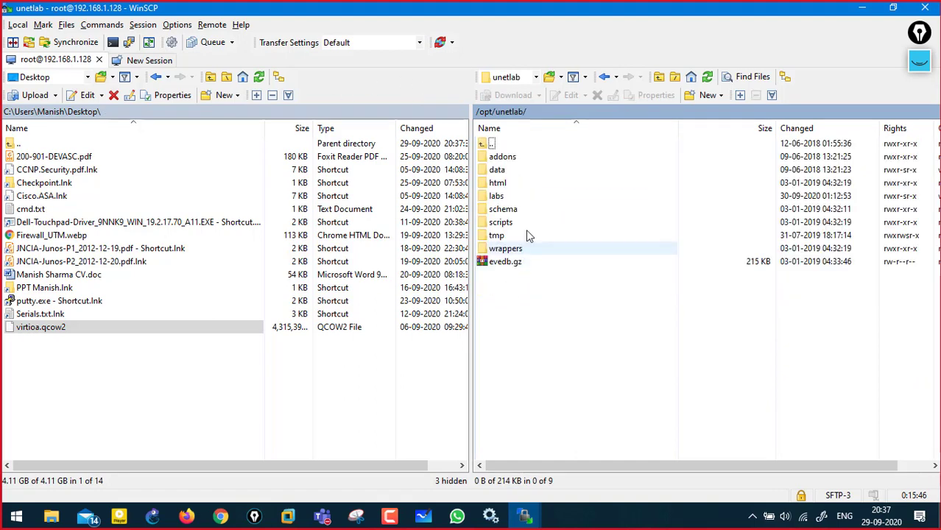
double_click(506, 156)
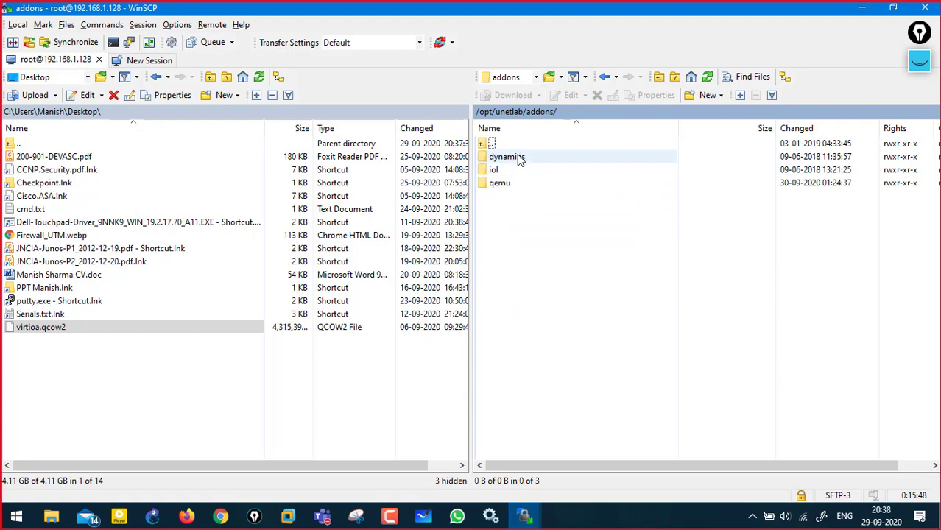
click(514, 185)
double_click(514, 185)
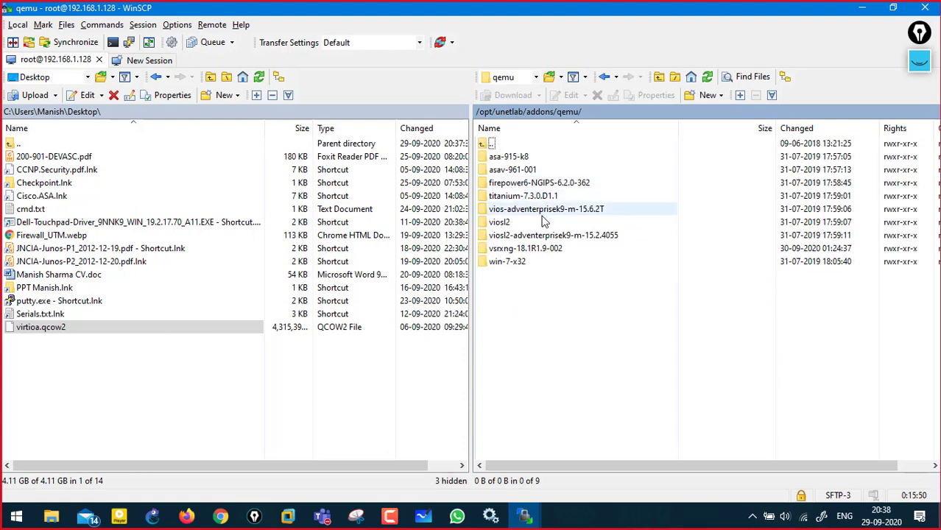
double_click(520, 250)
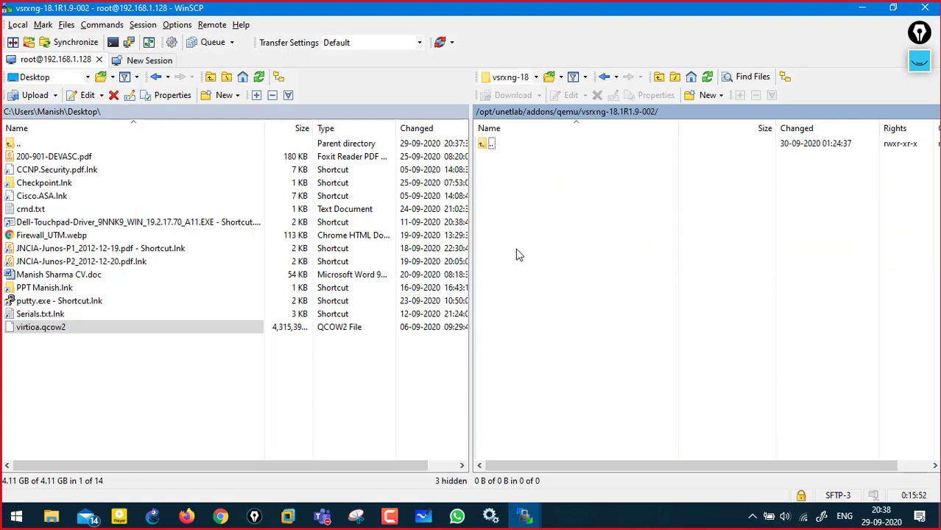
click(338, 356)
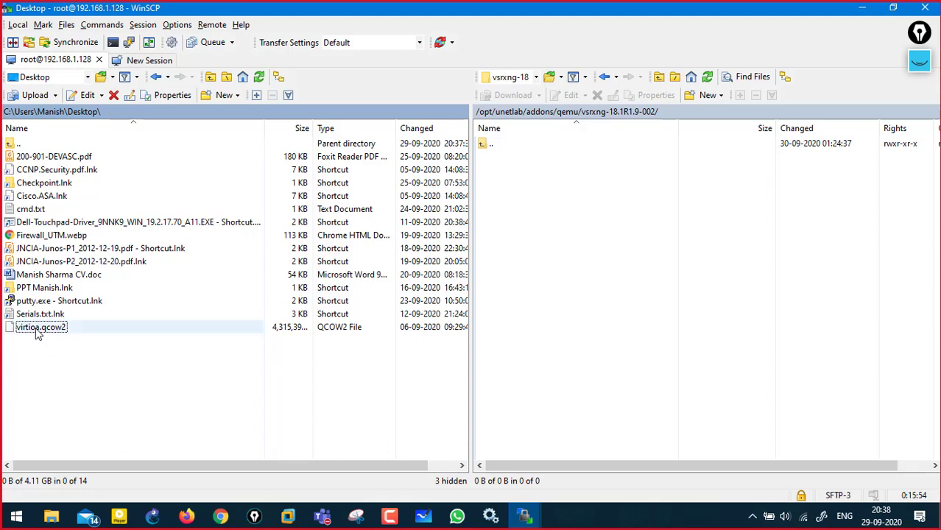
Step: Drag virtioa.qcow2 into the remote vsrxng-18.1R1.9-002 folder and choose to copy it
drag(38, 333, 95, 324)
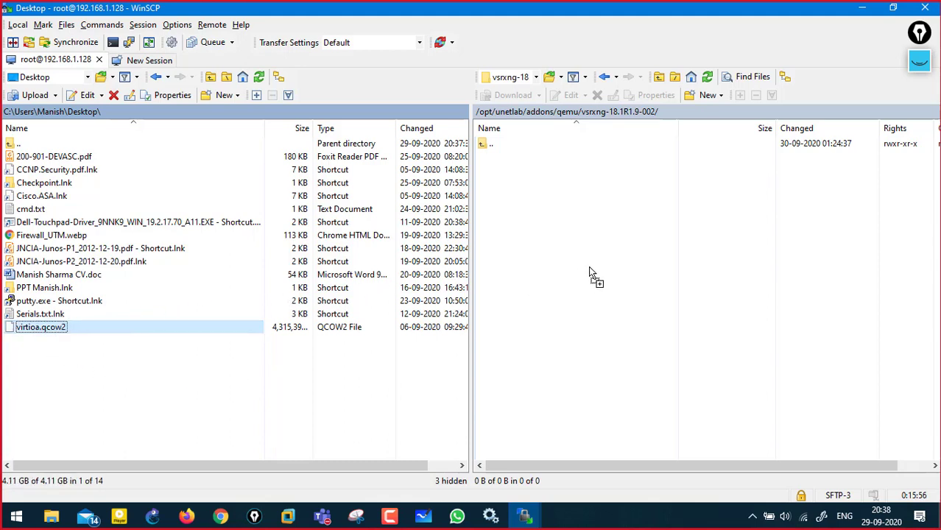
drag(598, 270, 598, 271)
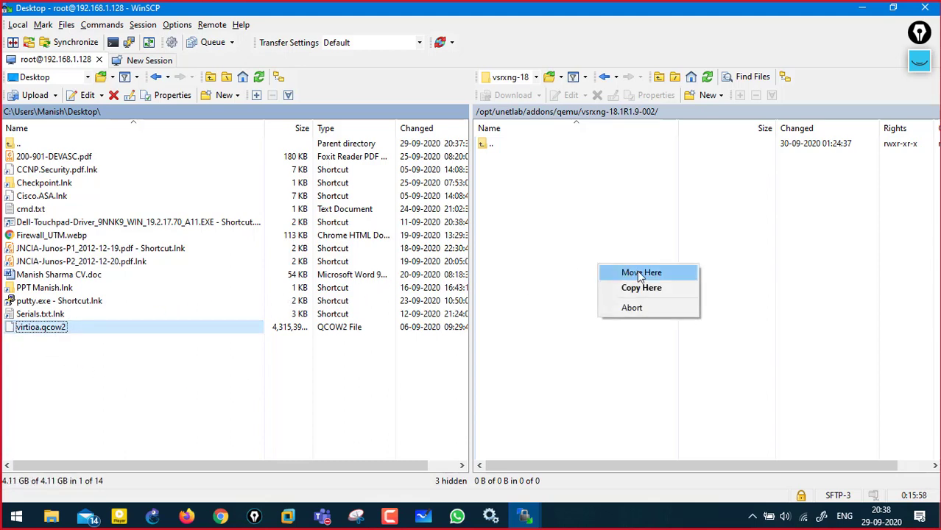
click(645, 287)
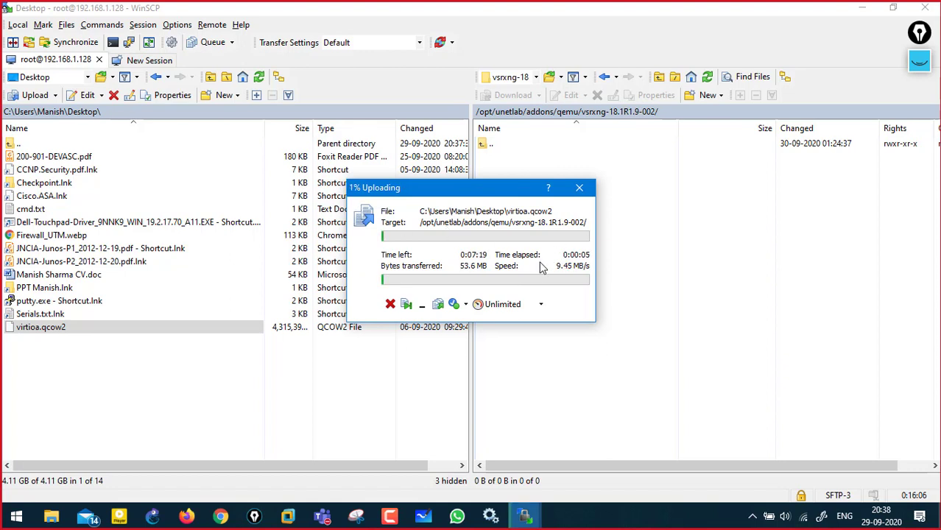
Step: Monitor the upload until the 4,315,392 KB virtioa.qcow2 finishes transferring
click(390, 520)
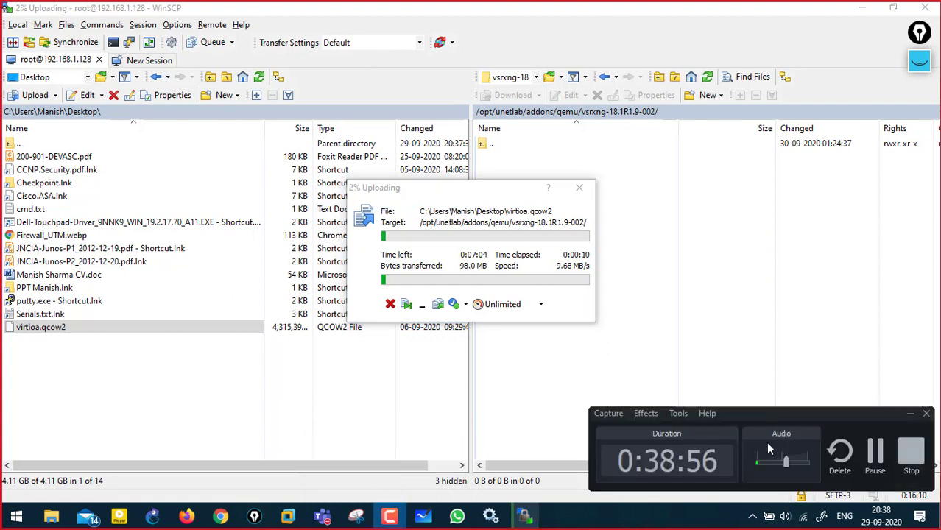
click(886, 464)
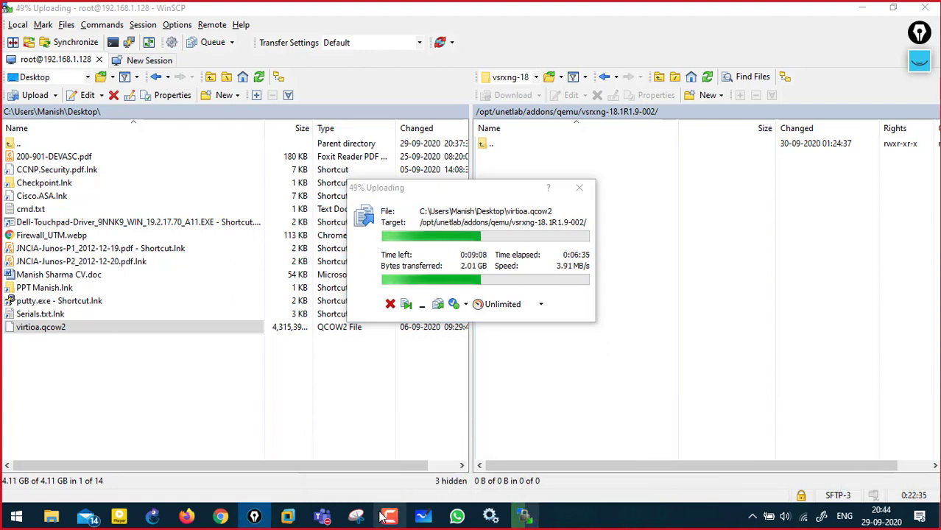
click(384, 518)
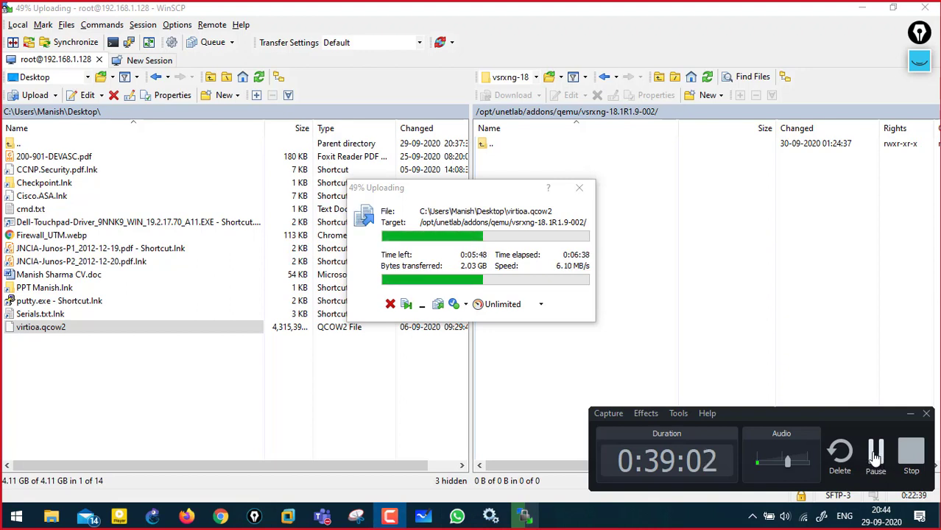
click(876, 456)
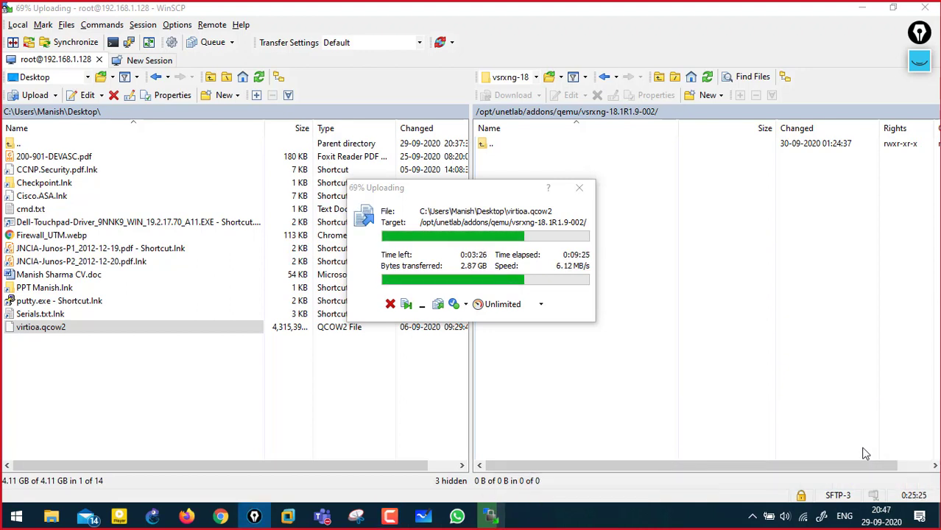
click(388, 518)
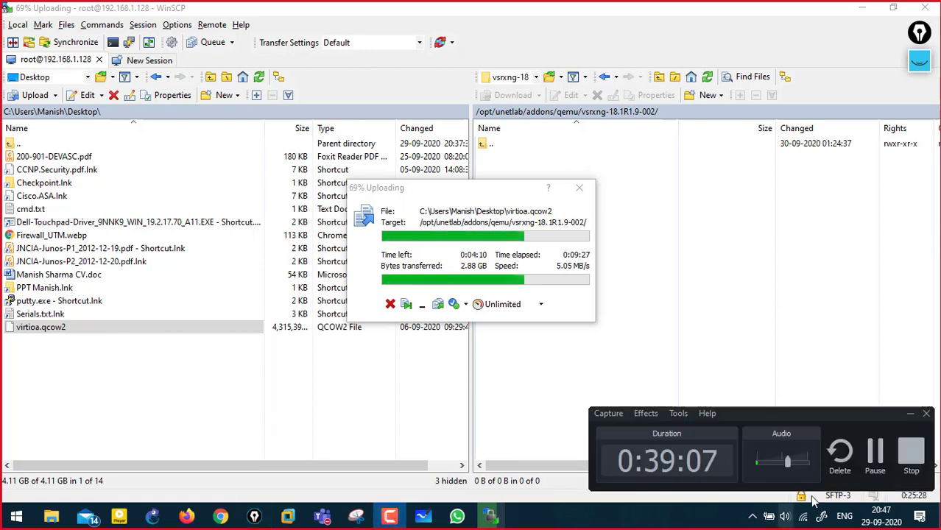
click(876, 457)
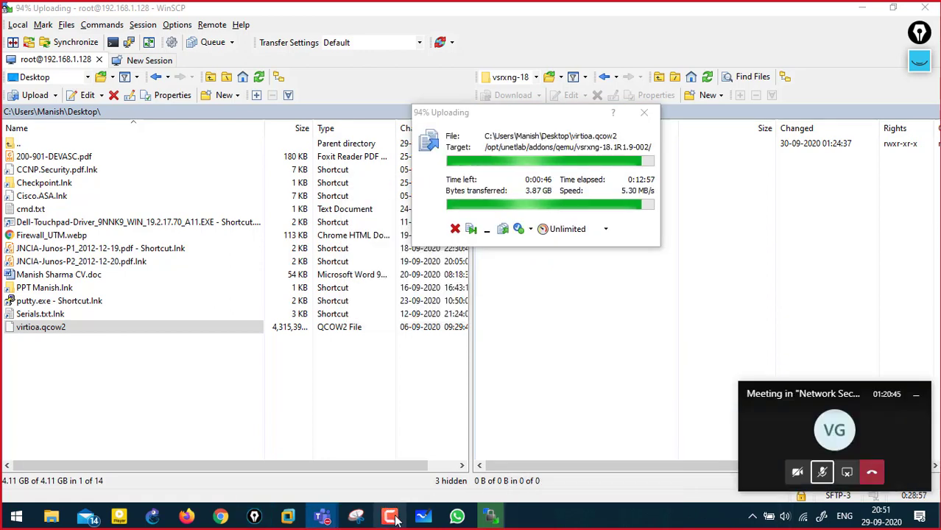
click(390, 518)
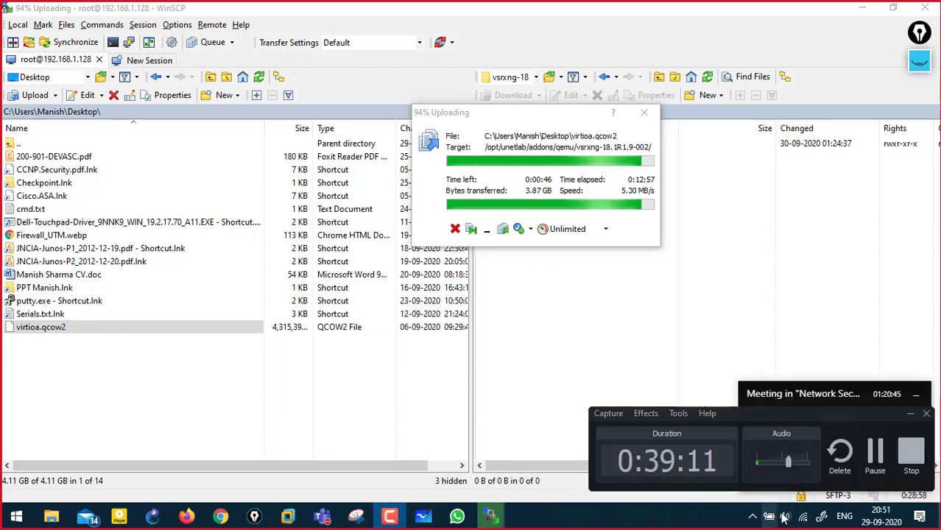
click(881, 460)
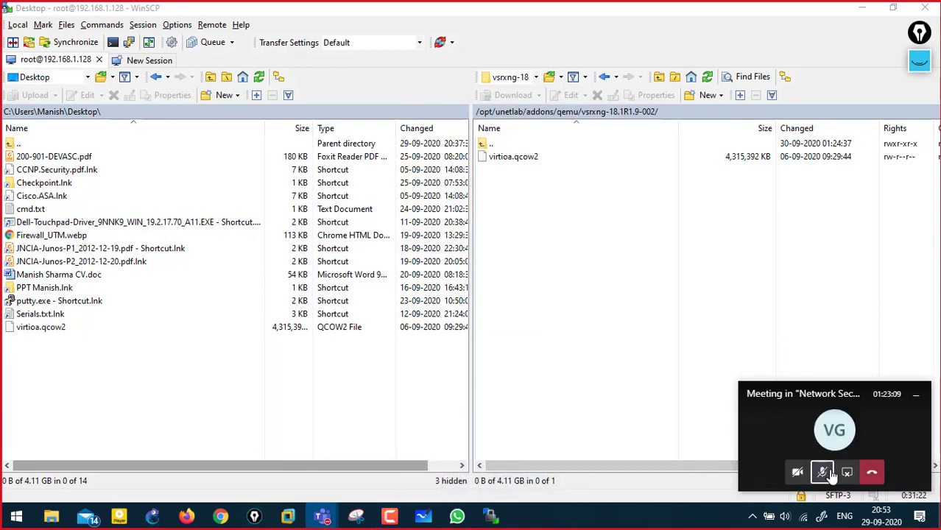
Step: Underline the remote vsrxng-18.1R1.9-002 path with Epic Pen, then clear the marks
click(671, 317)
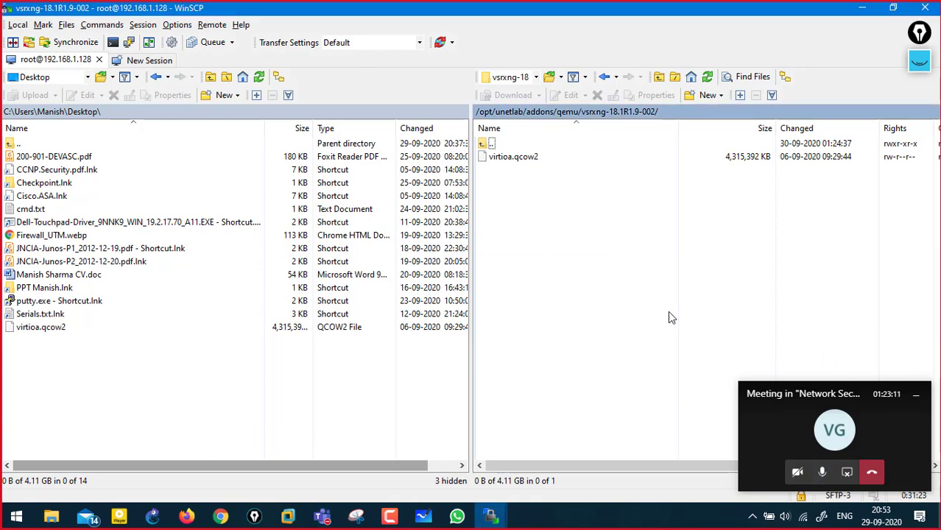
click(918, 400)
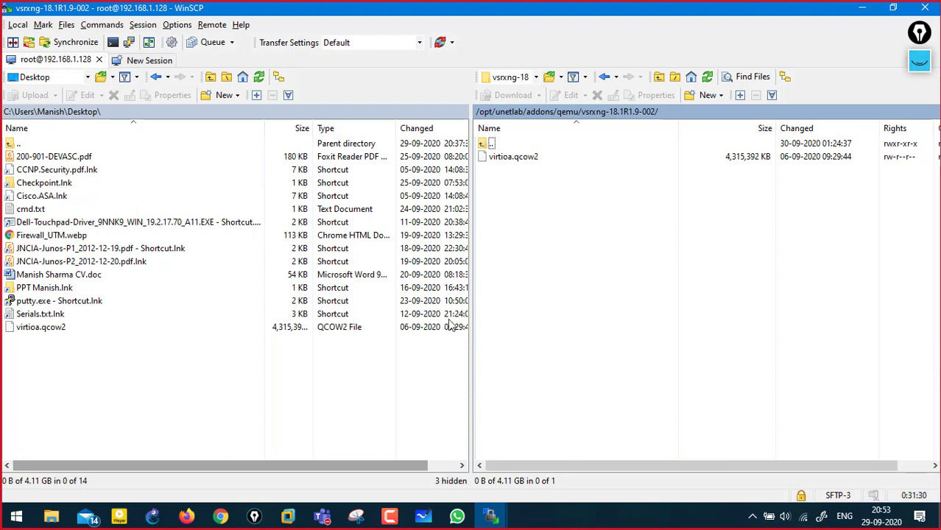
click(919, 60)
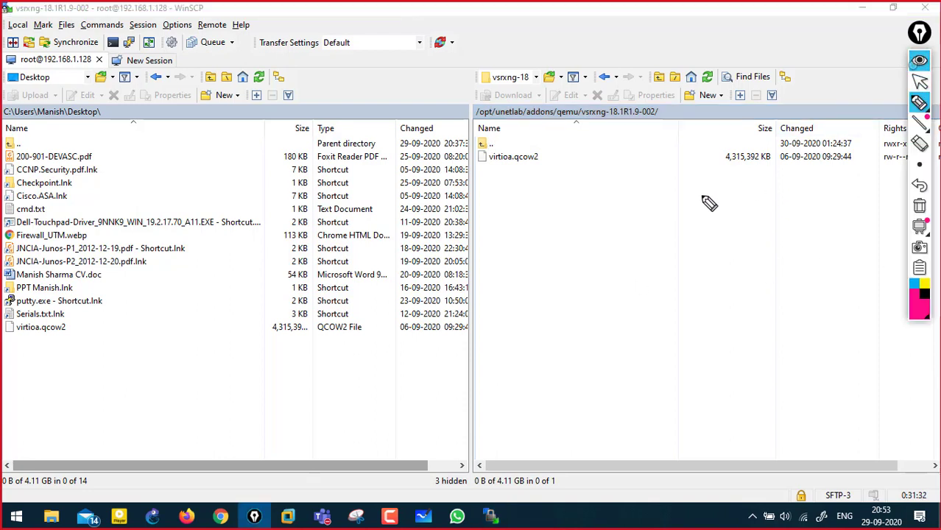
drag(582, 116, 669, 113)
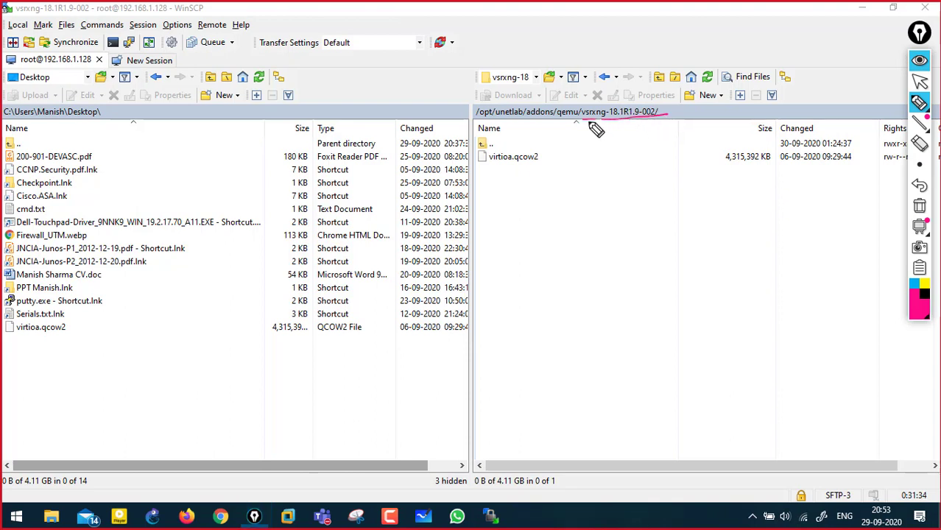
drag(479, 126, 515, 125)
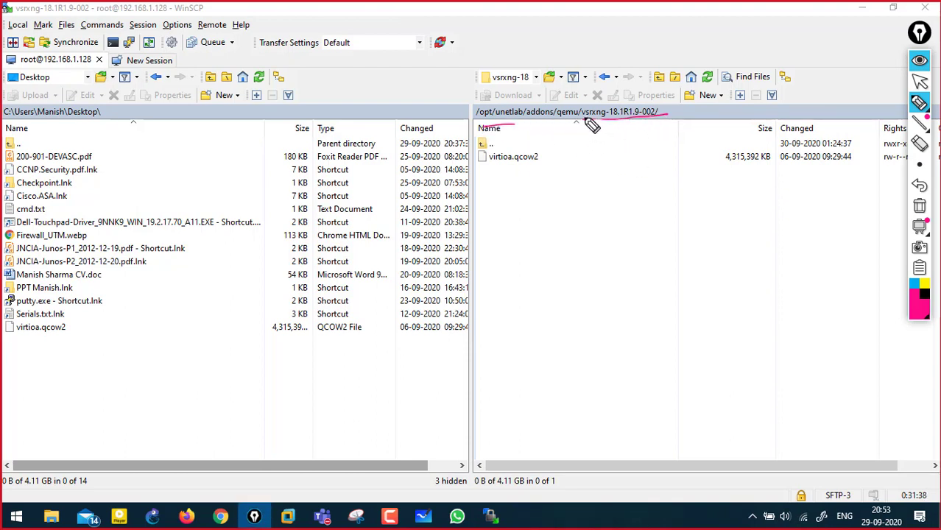
mouse_move(580, 128)
mouse_down()
mouse_move(593, 121)
mouse_move(610, 129)
mouse_up()
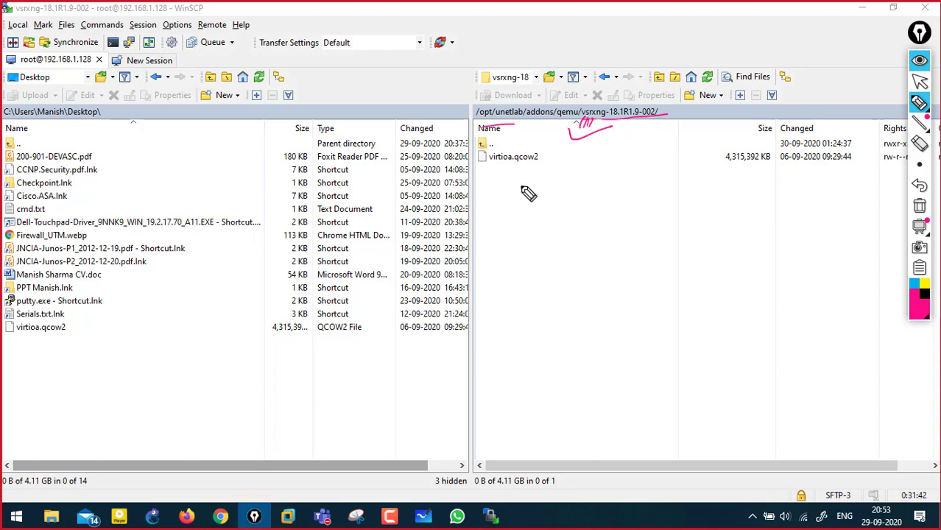
click(920, 207)
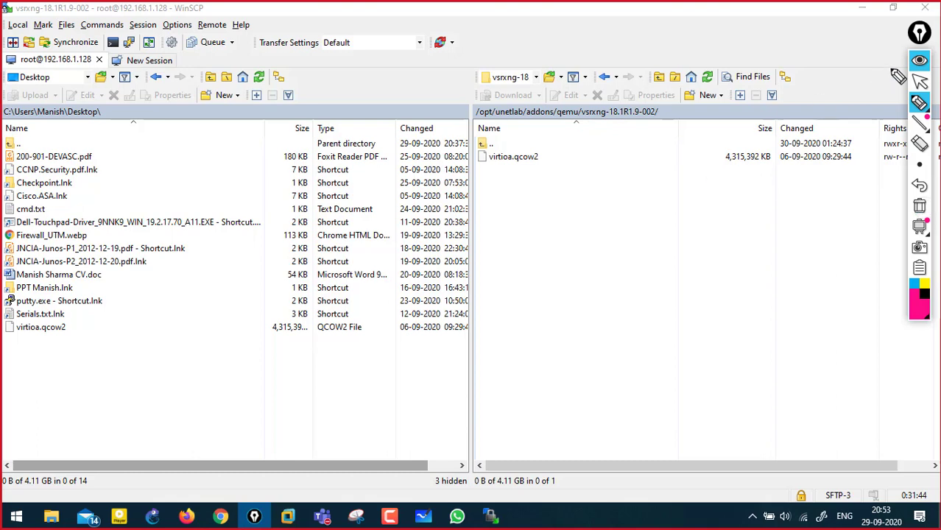
click(918, 62)
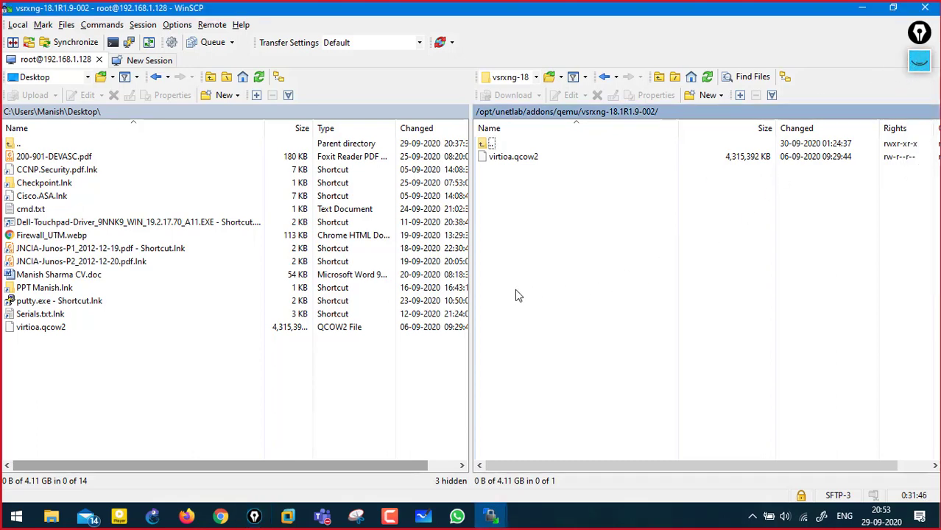
Step: Switch to the second WinSCP session showing F:\Juniper\Juniper vSRX locally
key(alt+Tab)
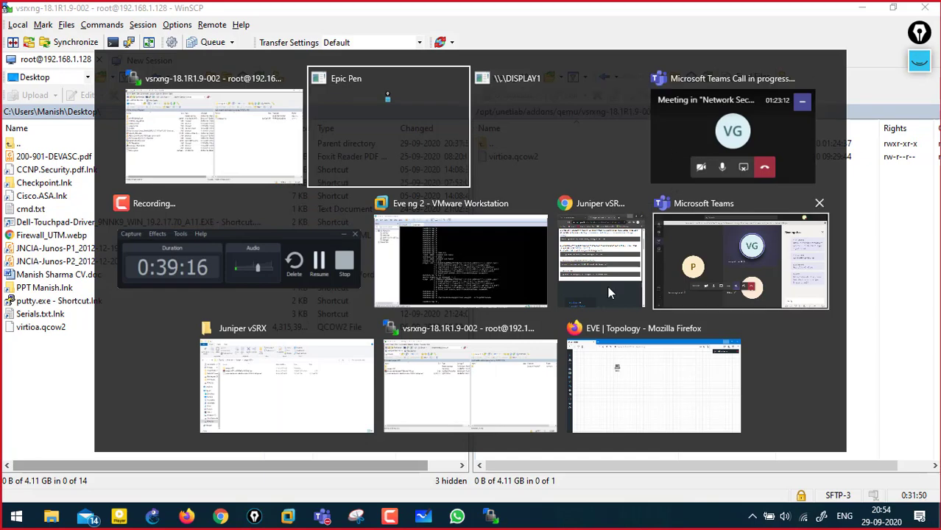
click(443, 385)
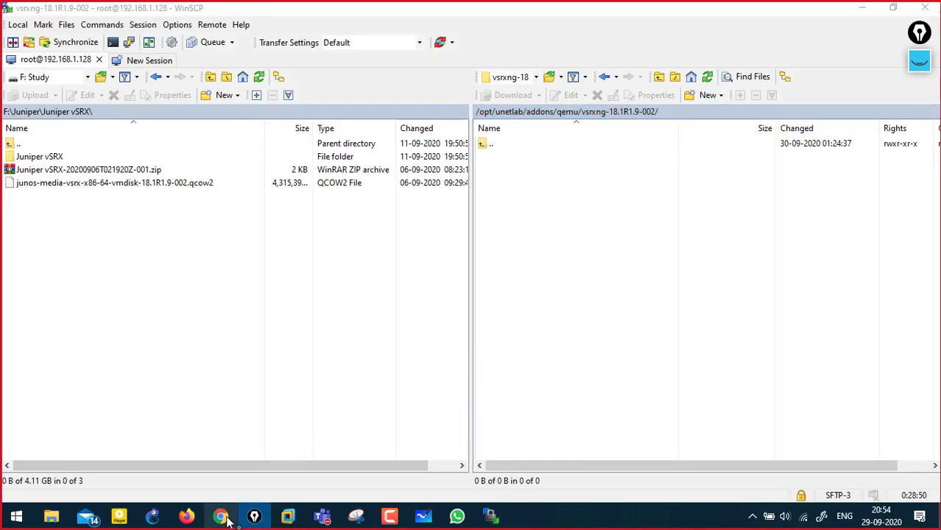
click(220, 518)
Step: Maximize the vSRX-NG guide, underline virtioa.qcow2 and the unl_wrapper command, then clear the marks
click(423, 10)
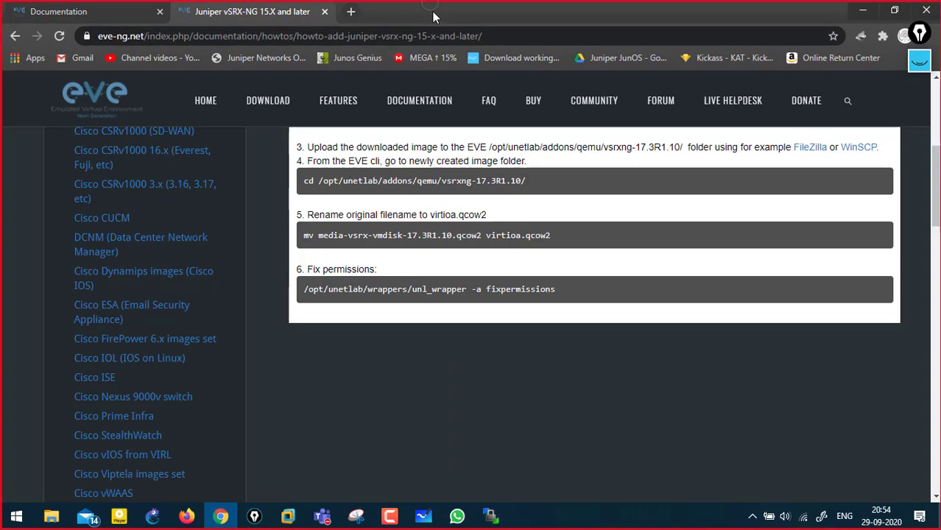
click(914, 62)
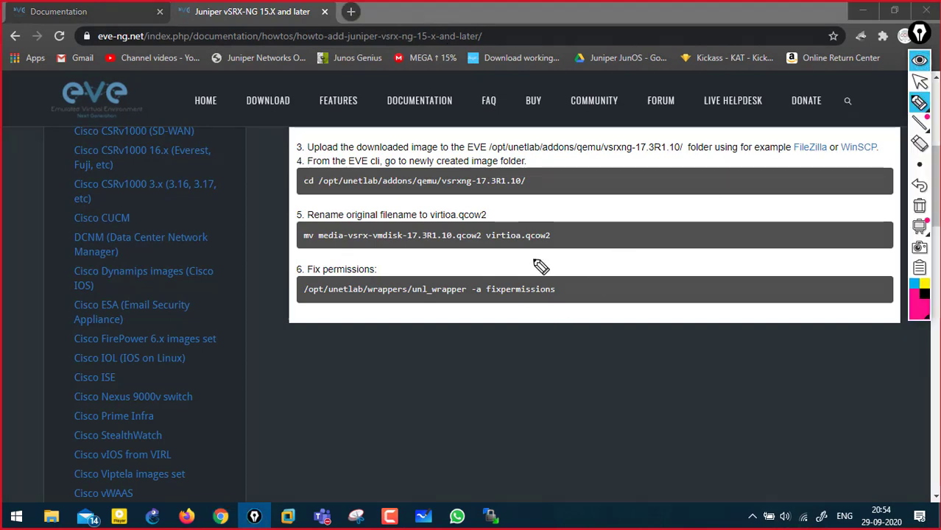
drag(573, 238, 495, 253)
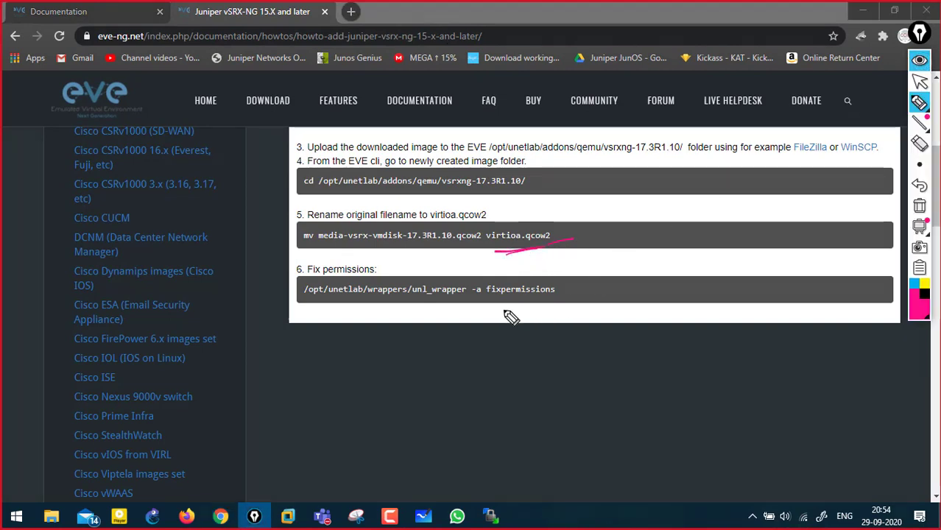
drag(309, 305, 559, 293)
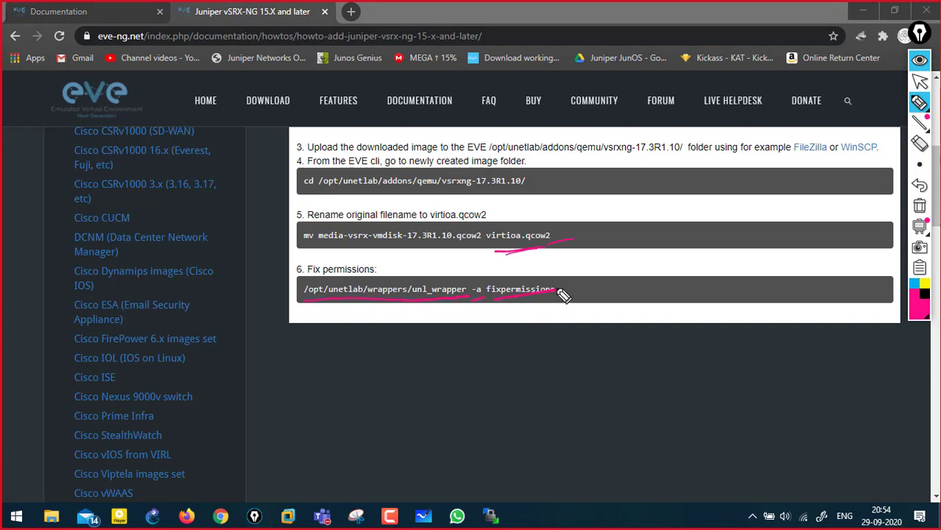
click(919, 206)
click(914, 59)
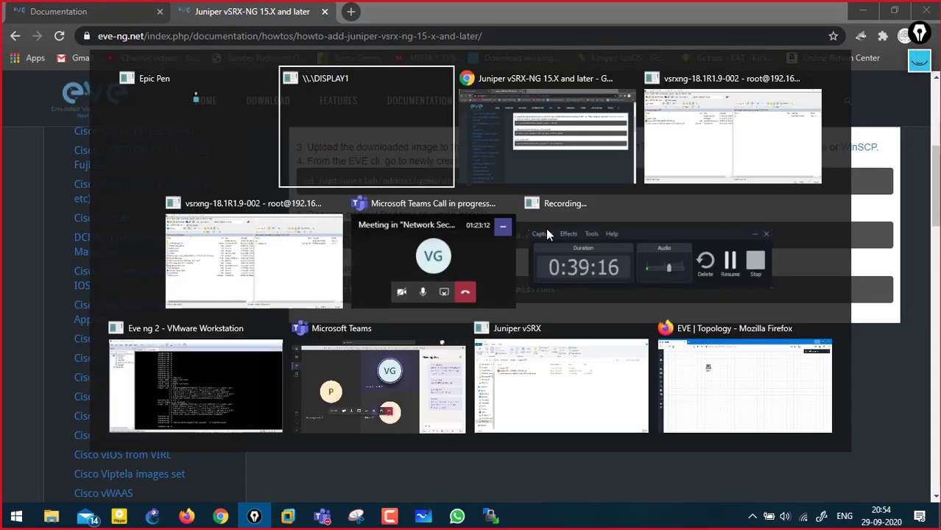
key(alt+Tab)
Step: On the Eve ng 2 console, annotate the earlier fixpermissions command, then clear the drawing
click(241, 395)
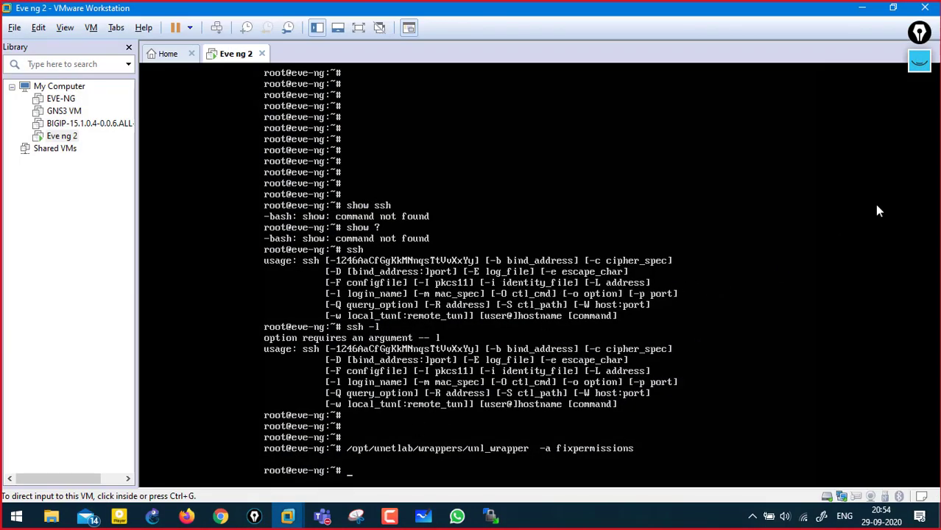
click(915, 66)
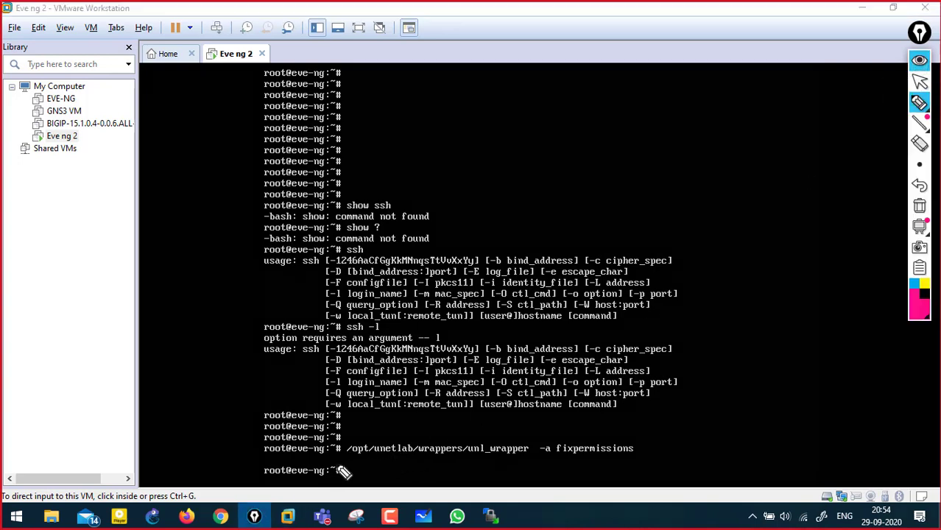
drag(348, 457, 621, 458)
drag(662, 446, 639, 446)
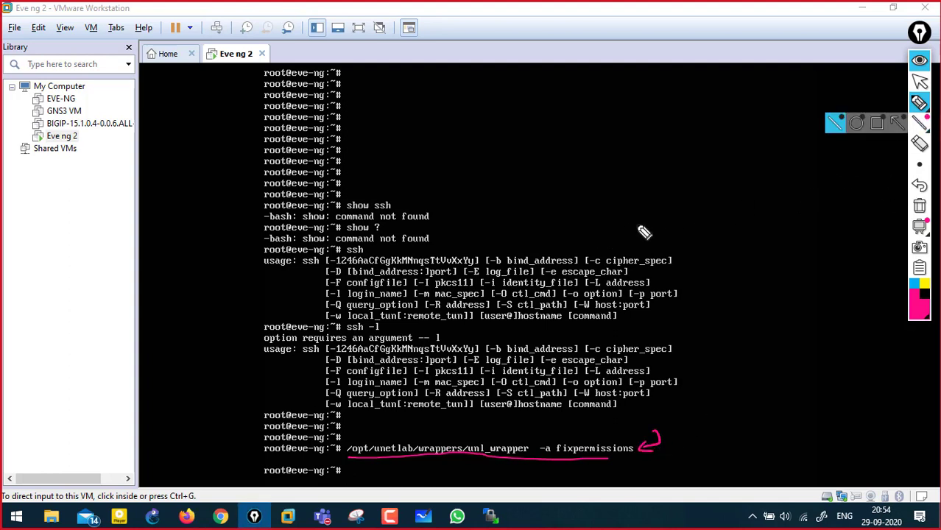
click(922, 210)
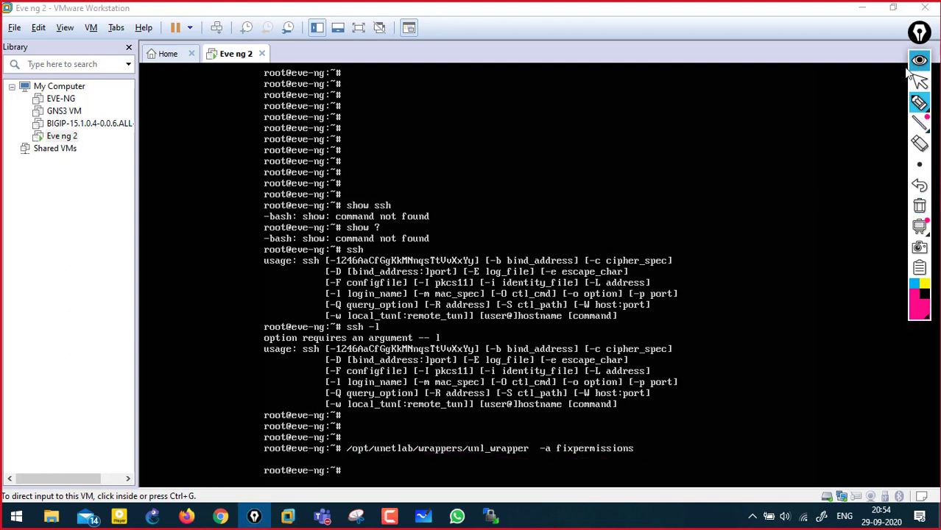
Step: Recall and rerun /opt/unetlab/wrappers/unl_wrapper -a fixpermissions
click(919, 60)
click(552, 390)
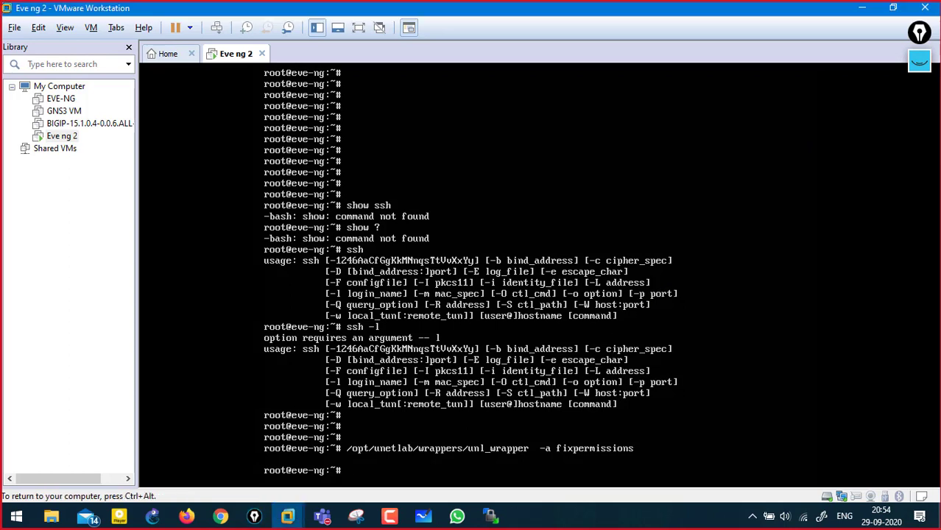
key(Up)
key(Return)
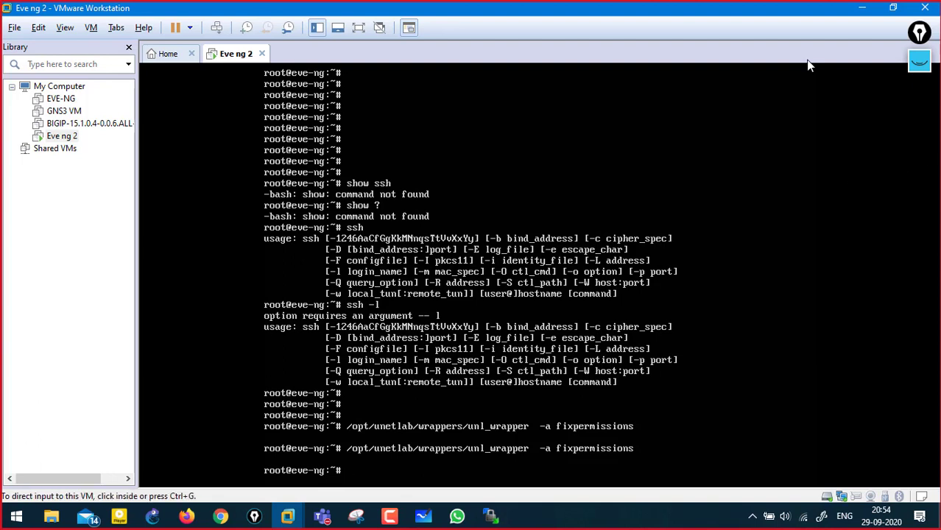
Step: Add a node from the canvas menu, search 'jun', pick Juniper vSRX NextGen, and check its images
click(189, 518)
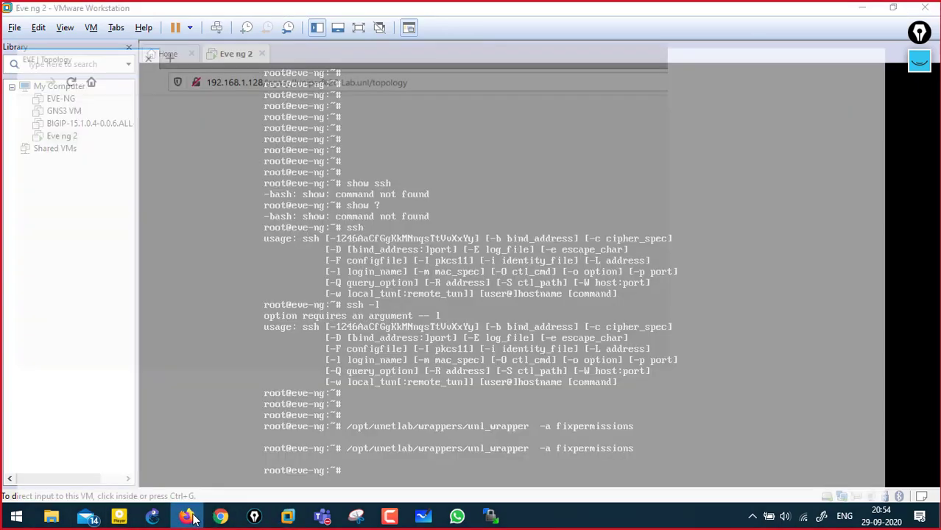
right_click(391, 166)
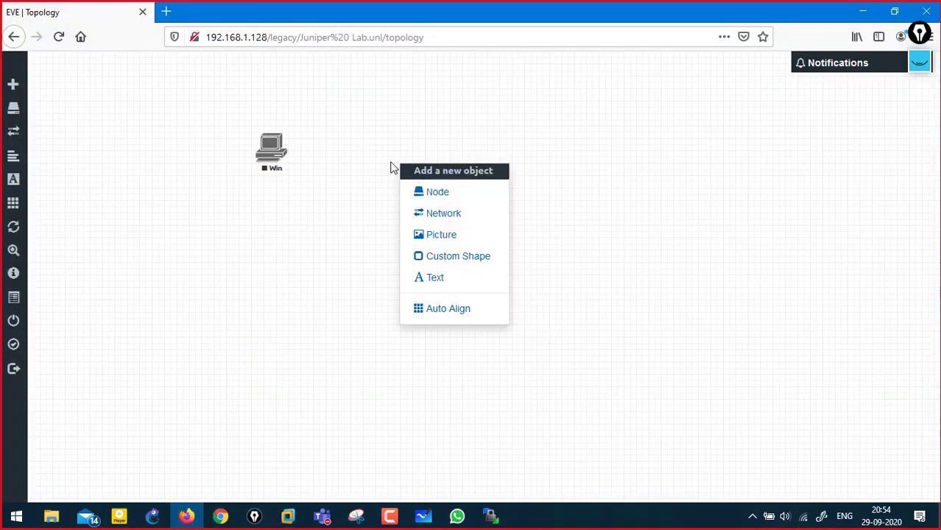
click(438, 192)
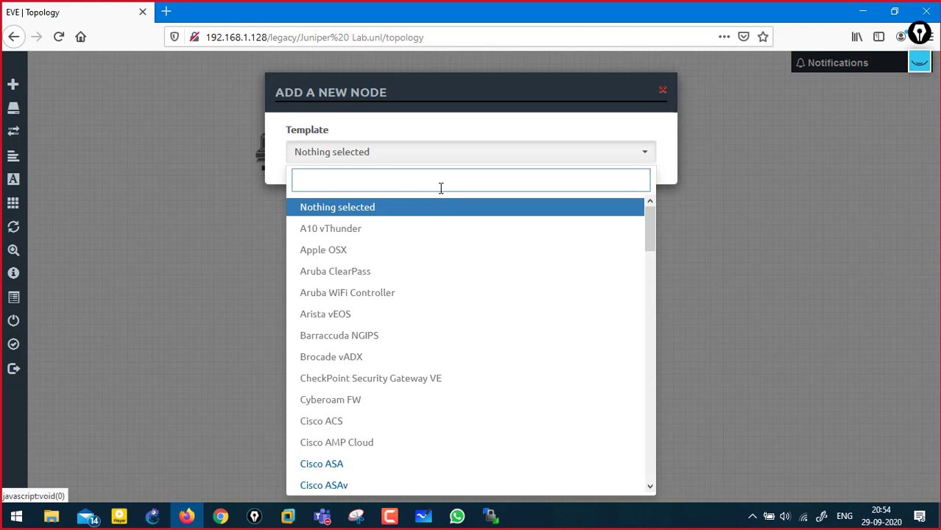
text(jun)
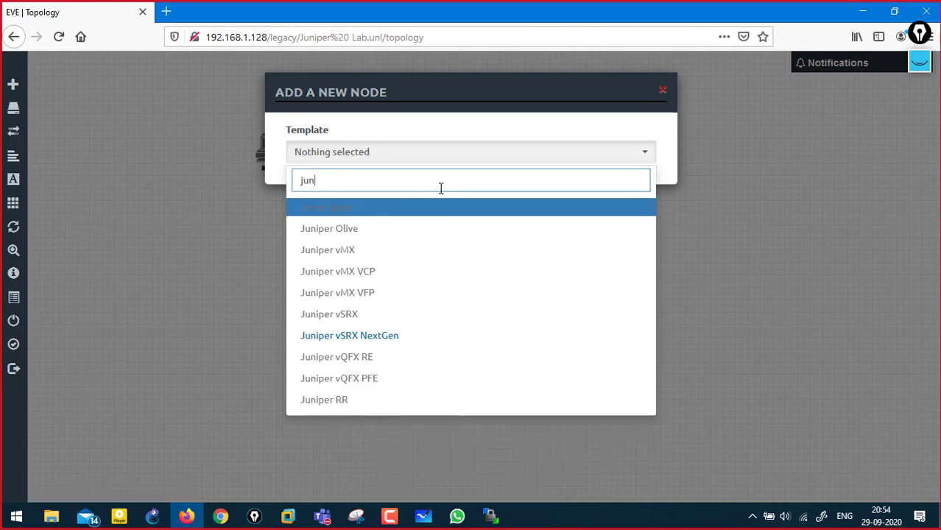
click(380, 341)
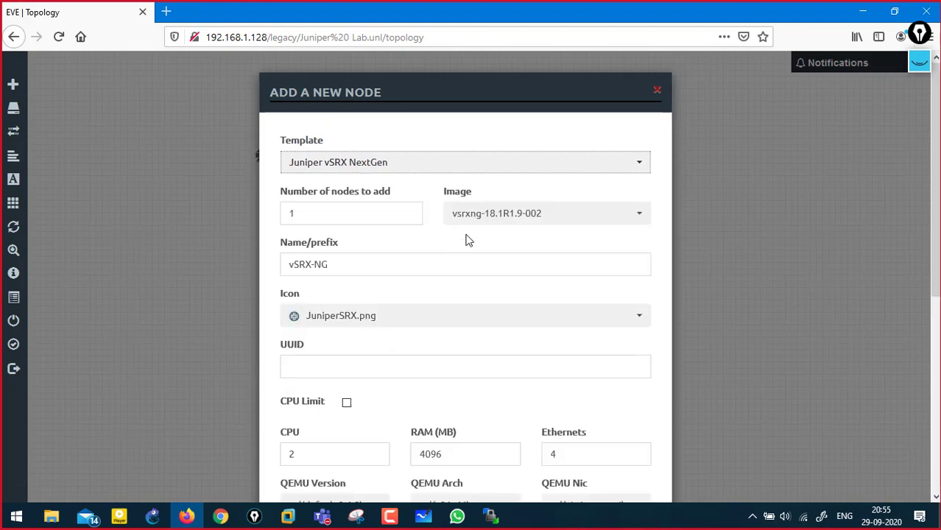
click(482, 219)
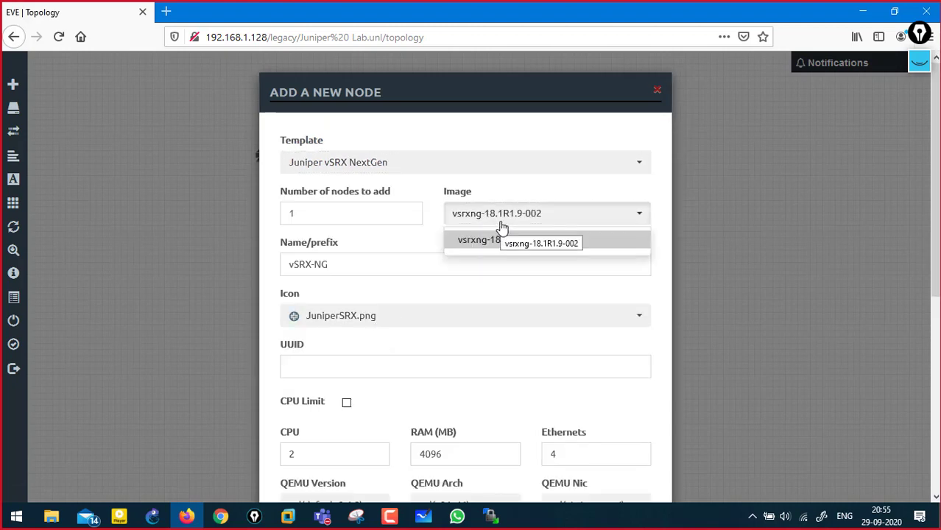
key(alt+Tab)
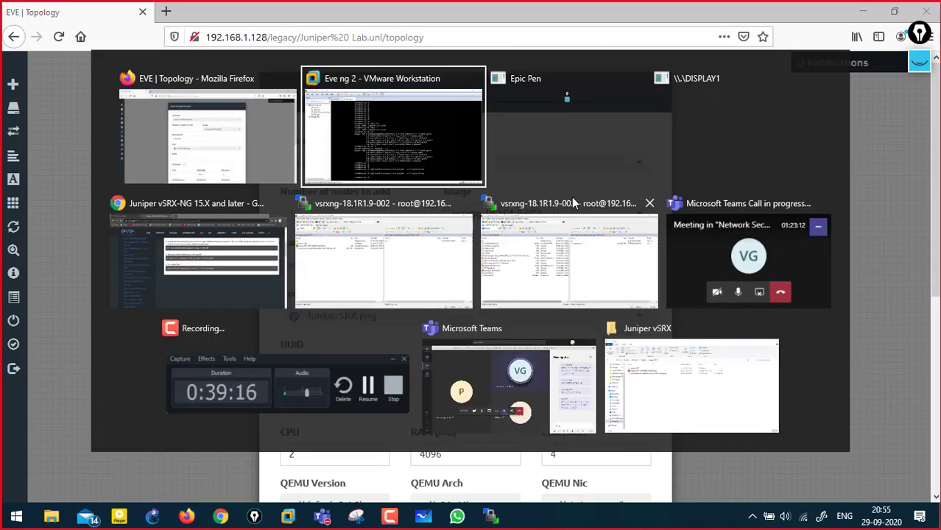
Step: Cancel the remote path edit in WinSCP and minimize it to reveal the add-node form
click(412, 260)
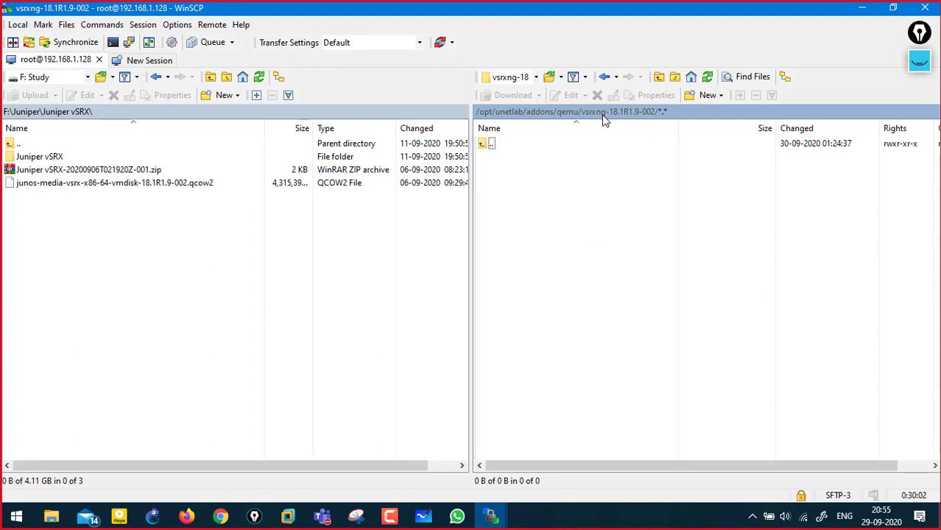
click(602, 115)
click(541, 359)
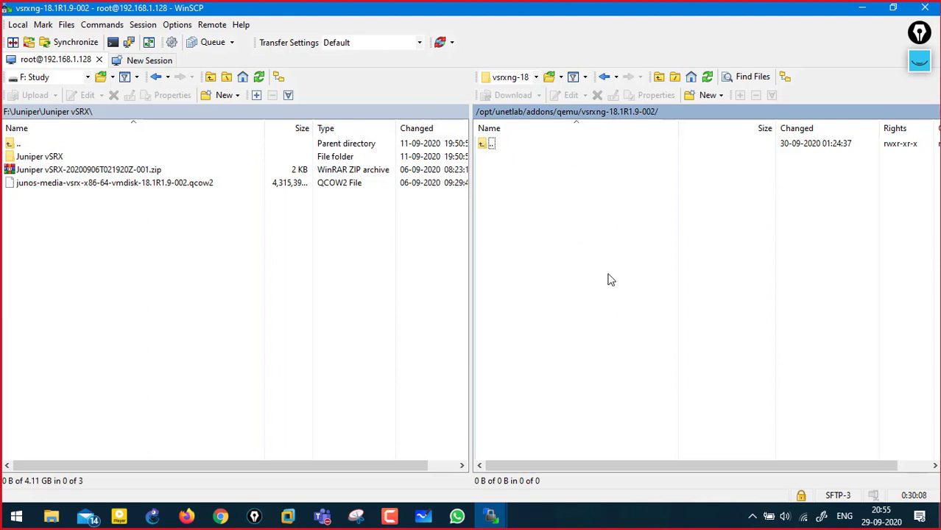
click(403, 280)
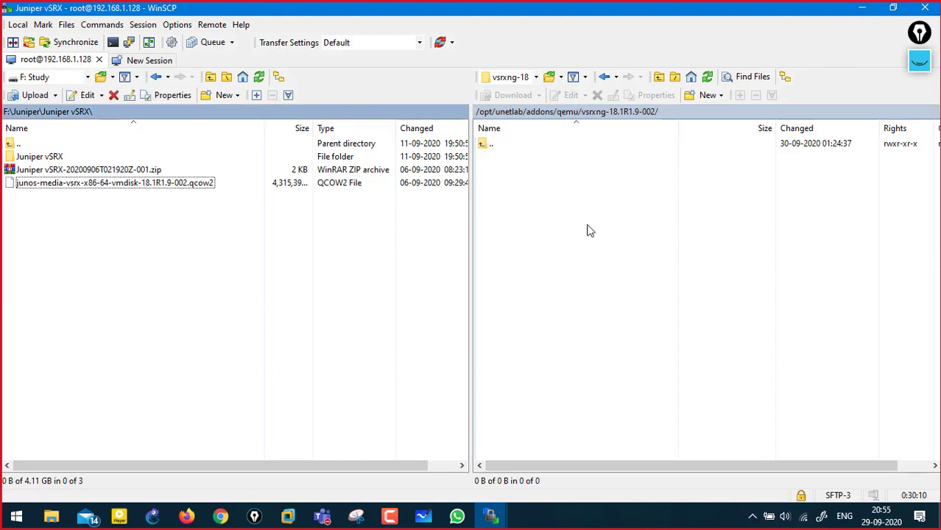
click(862, 7)
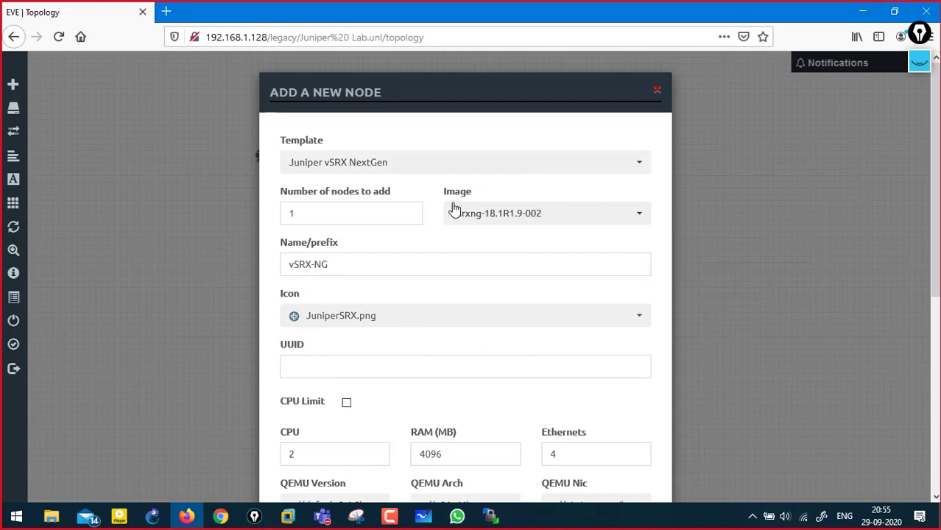
Step: Keep vsrxng-18.1R1.9-002 as the image and JuniperSRX.png as the node icon
click(549, 216)
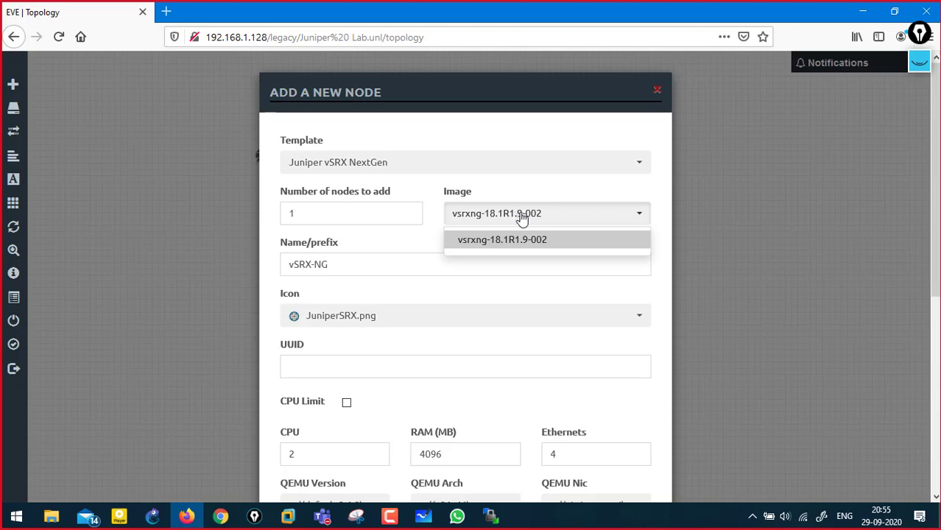
click(521, 219)
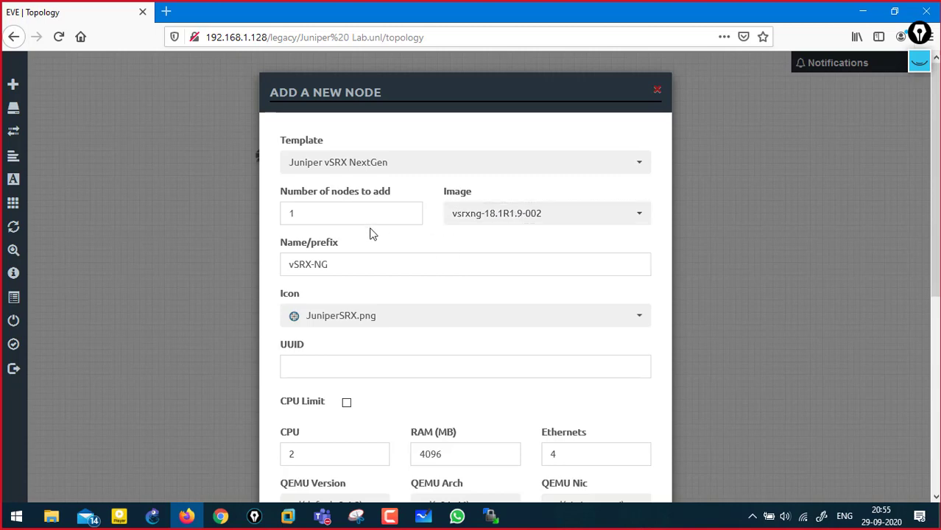
scroll(371, 233, down, 3)
click(413, 194)
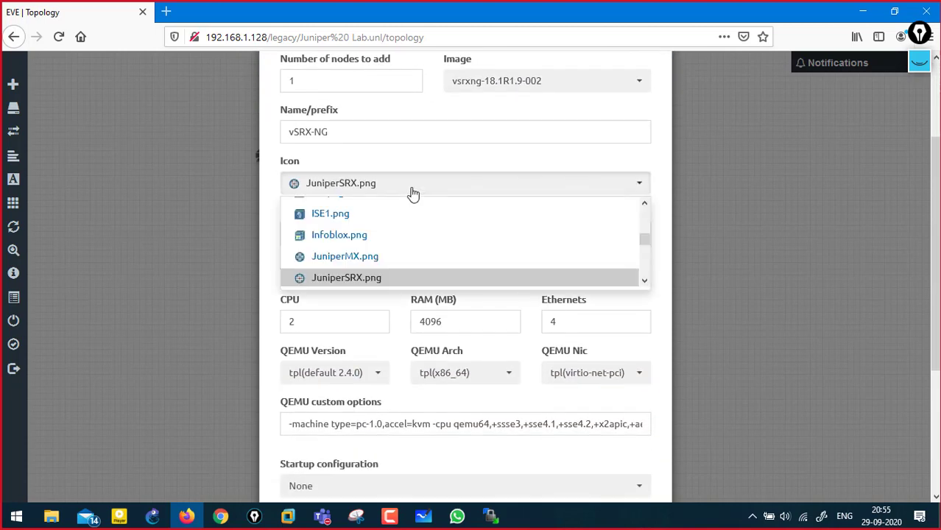
click(411, 186)
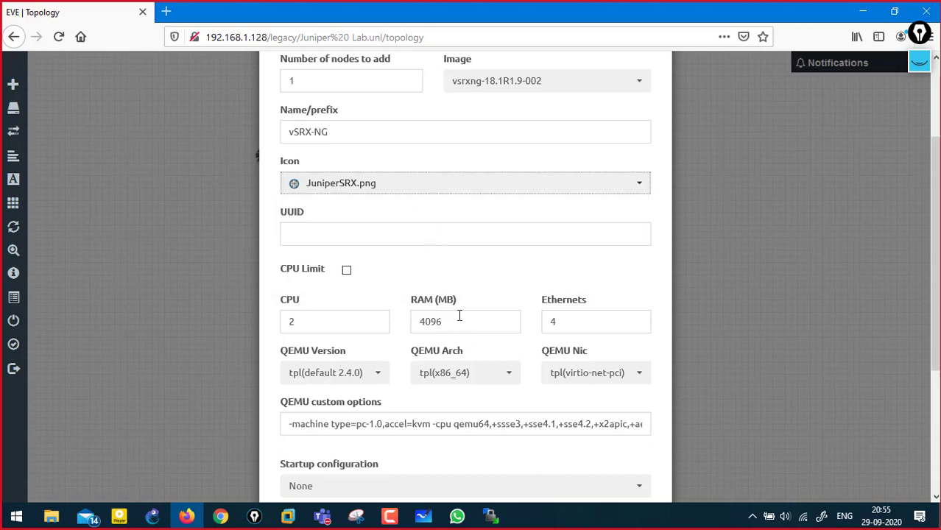
Step: Raise RAM from 4096 to 8162 MB and save the new vSRX NextGen node
double_click(459, 316)
scroll(405, 278, down, 3)
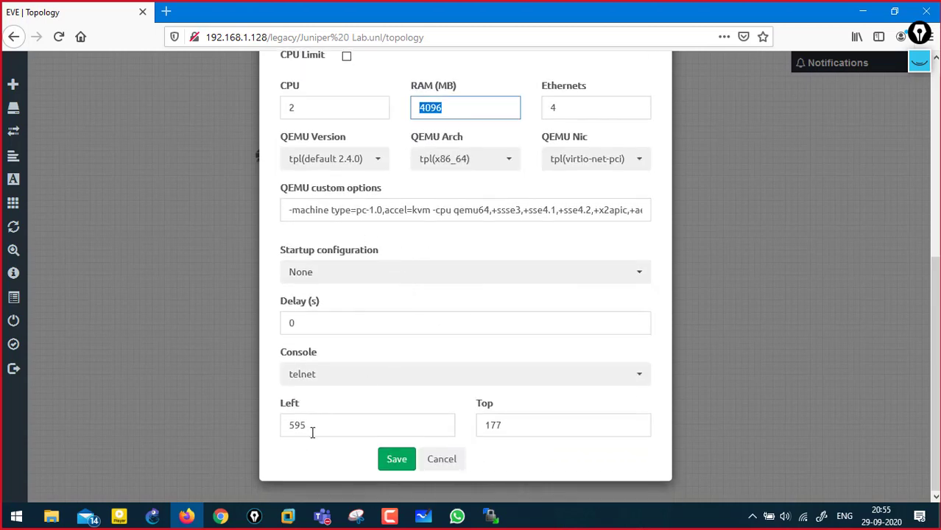
click(423, 109)
double_click(434, 103)
text(8)
key(super+r)
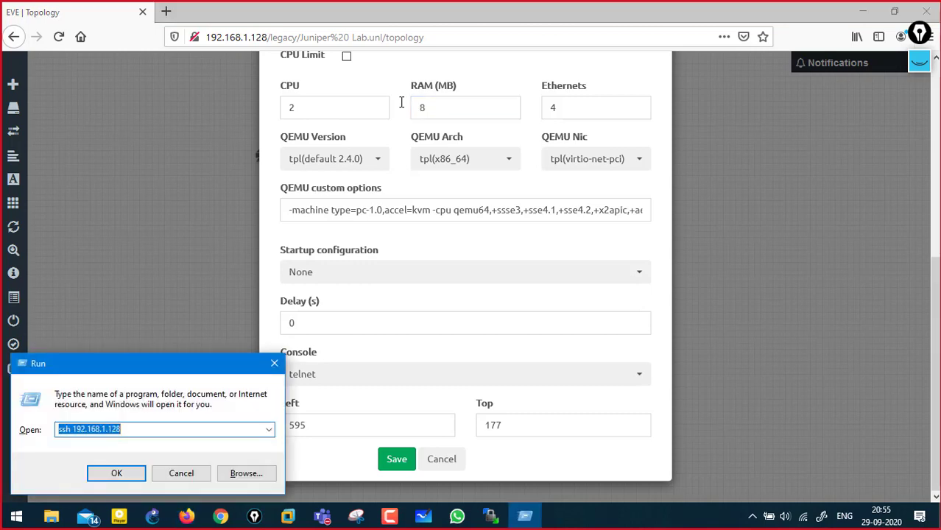
key(Escape)
click(442, 109)
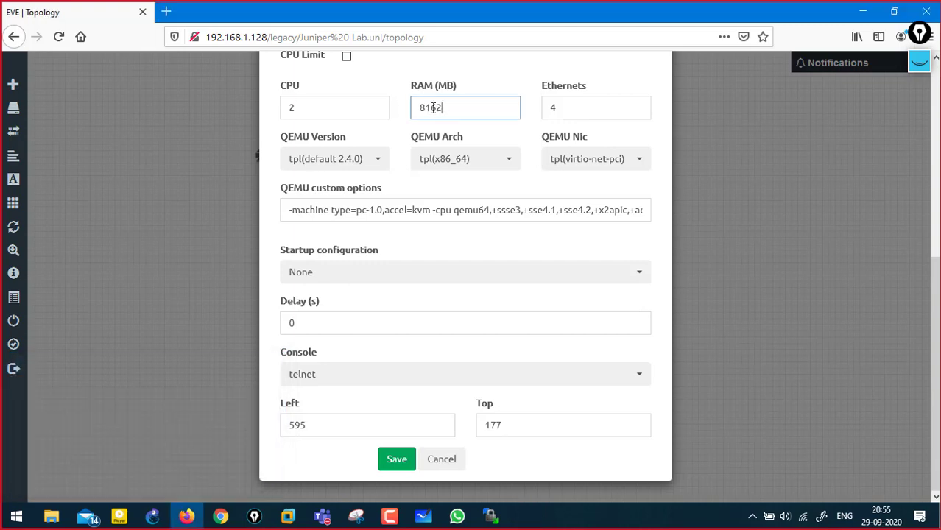
click(308, 108)
click(579, 106)
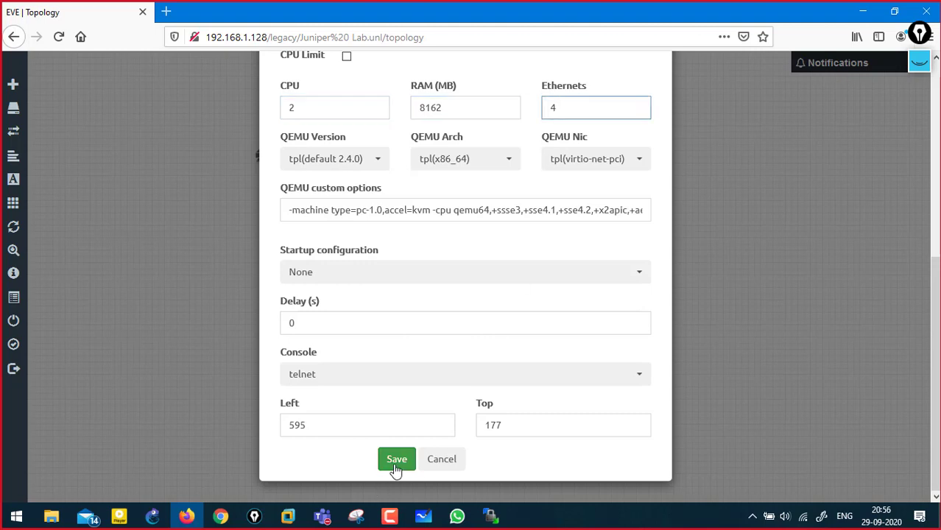
click(397, 458)
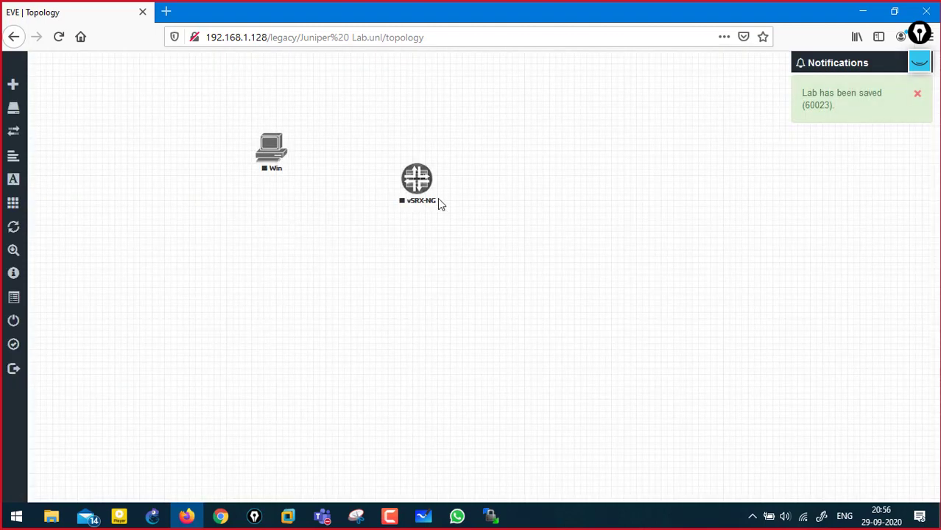
Step: Zoom the topology in and drag from vSRX-NG toward Win
mouse_move(49, 255)
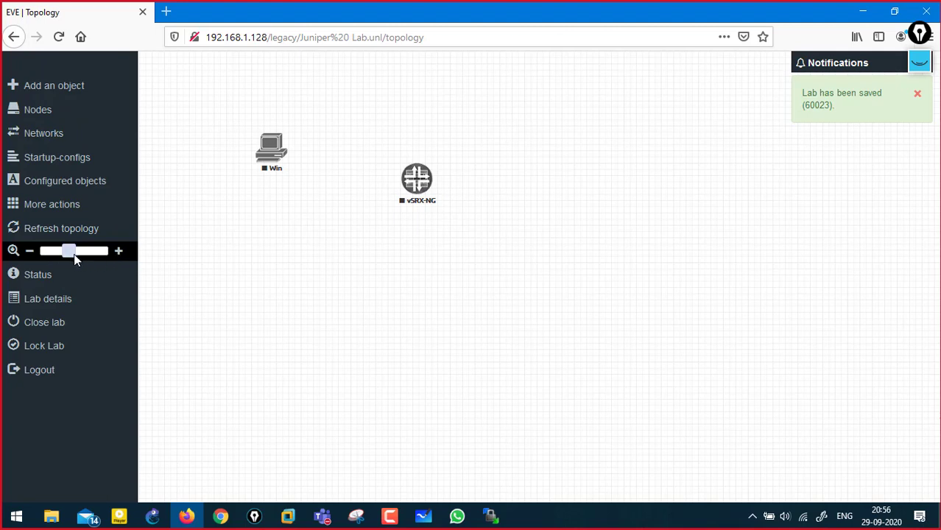
click(74, 253)
right_click(458, 193)
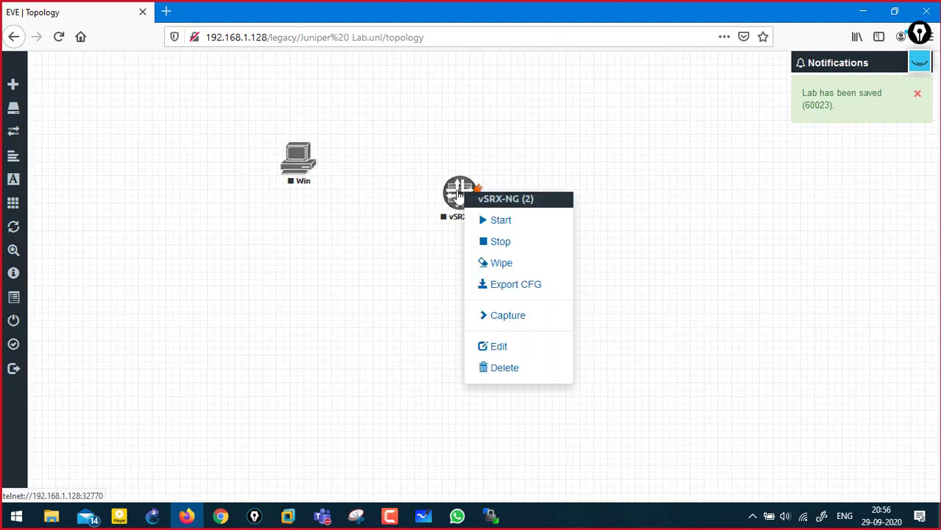
click(347, 266)
drag(478, 191, 566, 204)
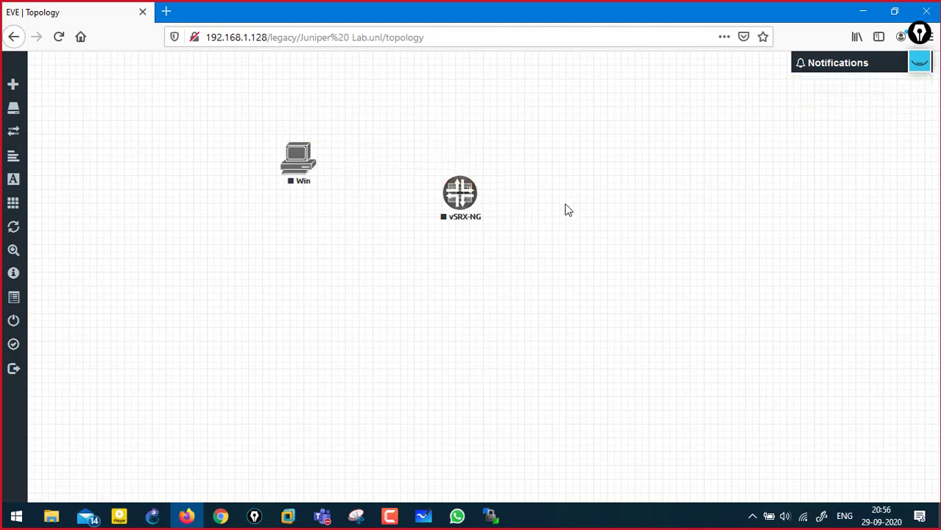
Step: Start the vSRX-NG node, repeating Start until the 'vSRX-NG: started' notice appears
right_click(458, 196)
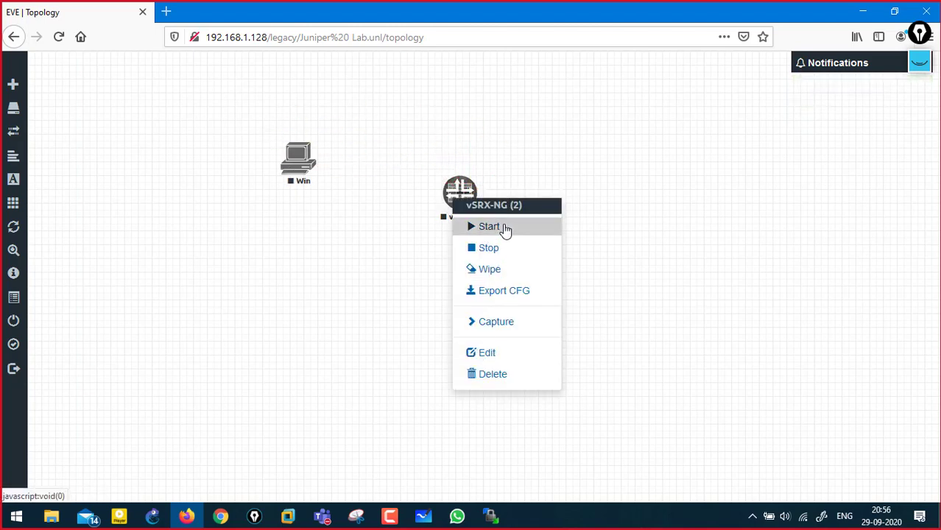
click(505, 228)
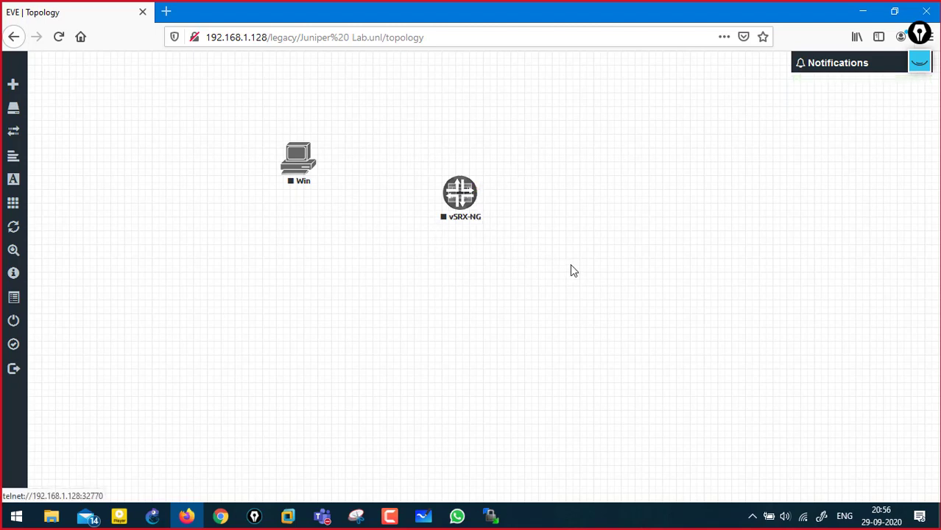
right_click(464, 207)
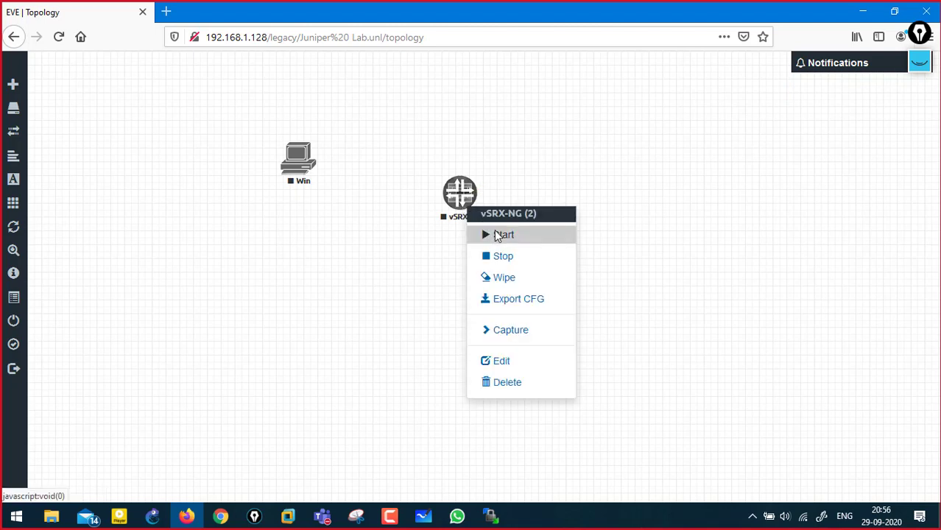
click(502, 241)
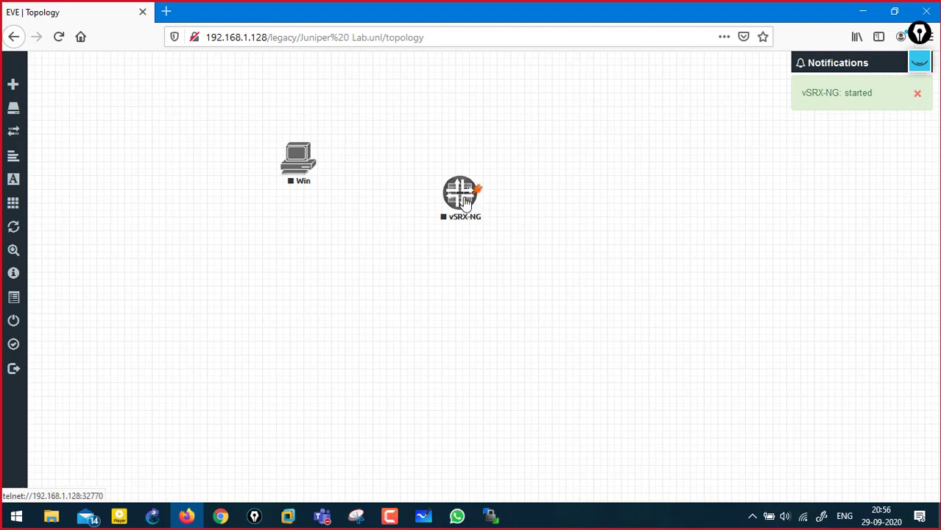
right_click(471, 197)
click(488, 228)
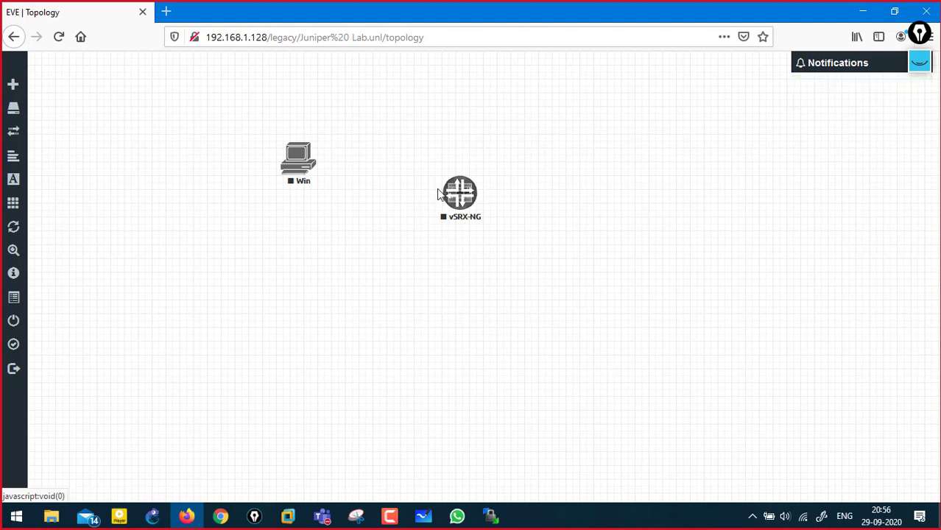
click(463, 195)
click(478, 221)
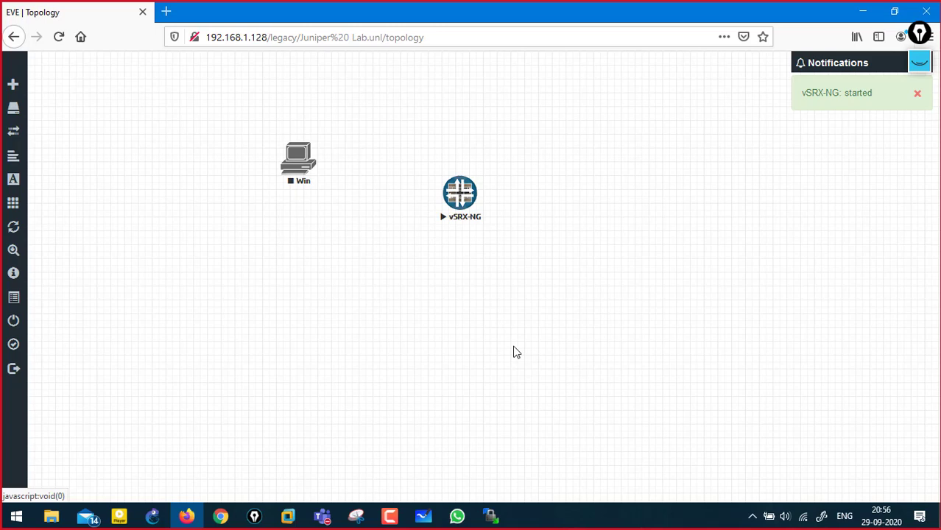
Step: Add another node to the lab using the Juniper vSRX NextGen template
right_click(440, 281)
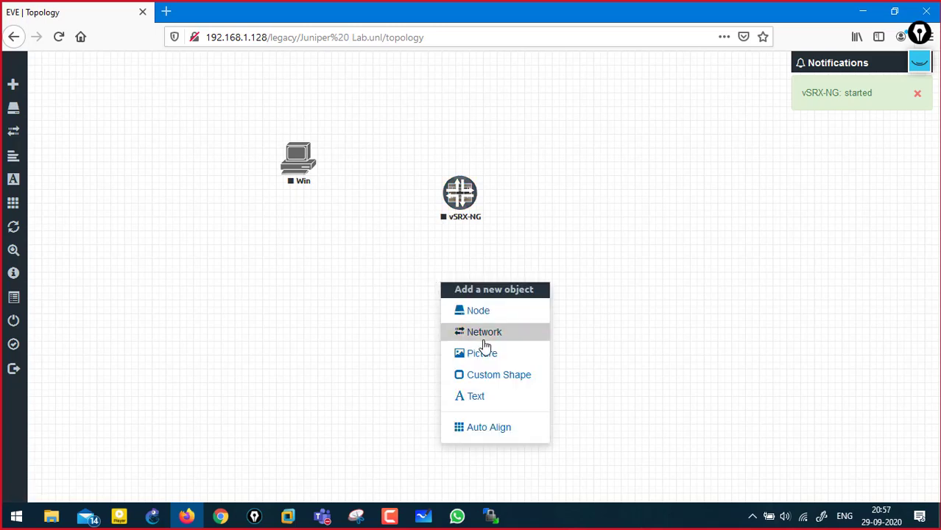
click(488, 315)
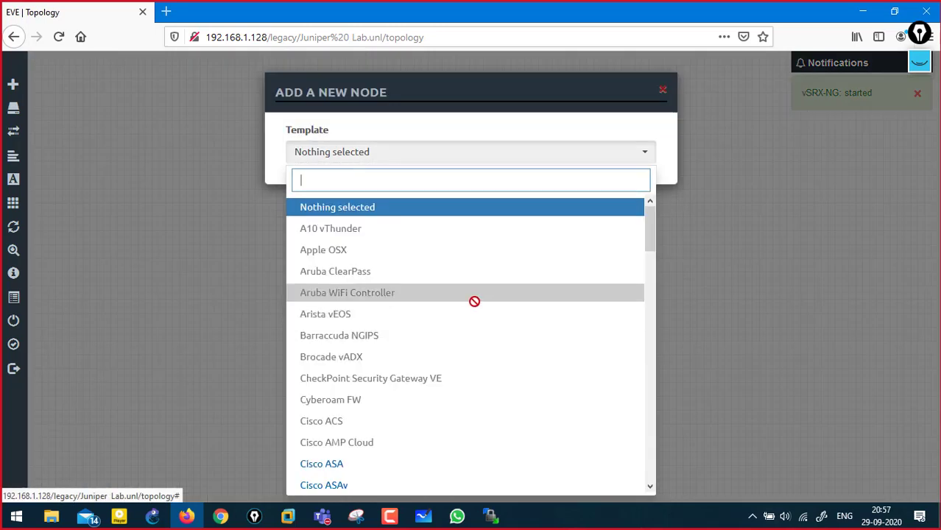
text(srx)
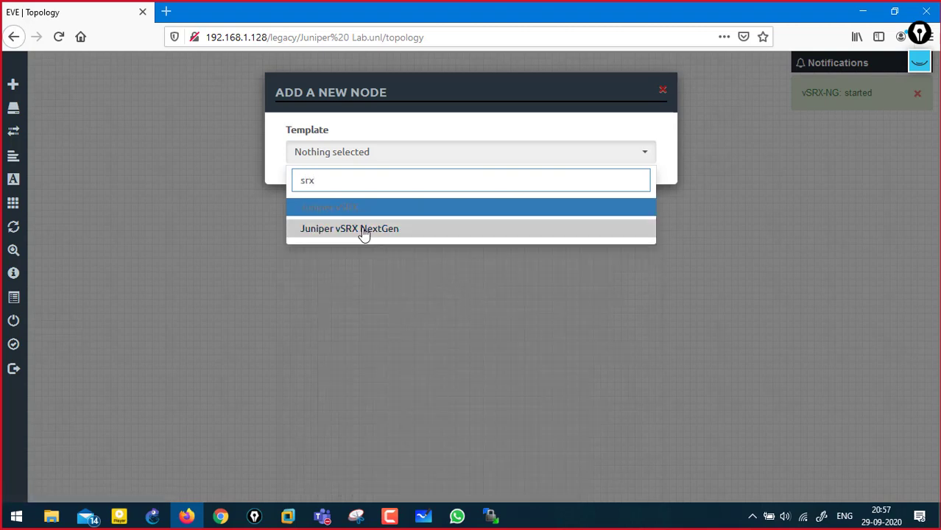
click(363, 234)
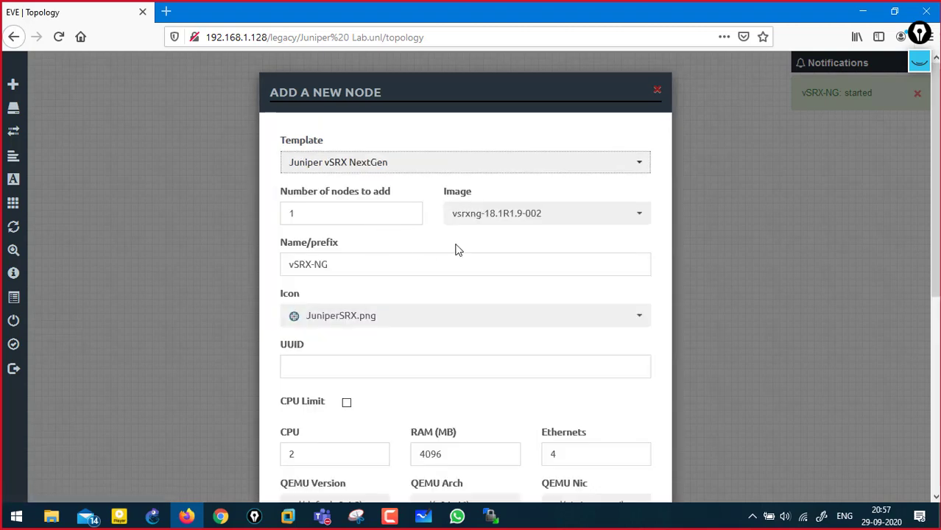
scroll(459, 305, down, 5)
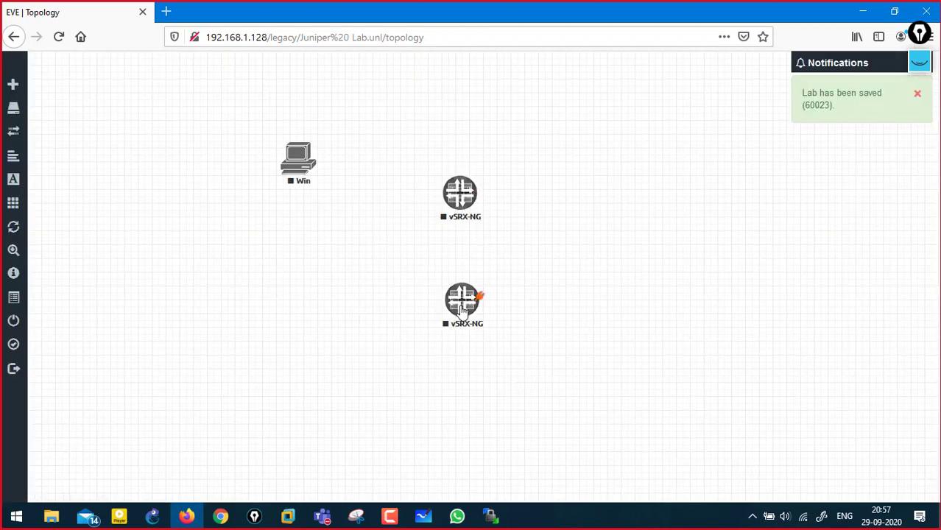
Step: Start the new vSRX-NG node and move it up beside the first one
right_click(462, 310)
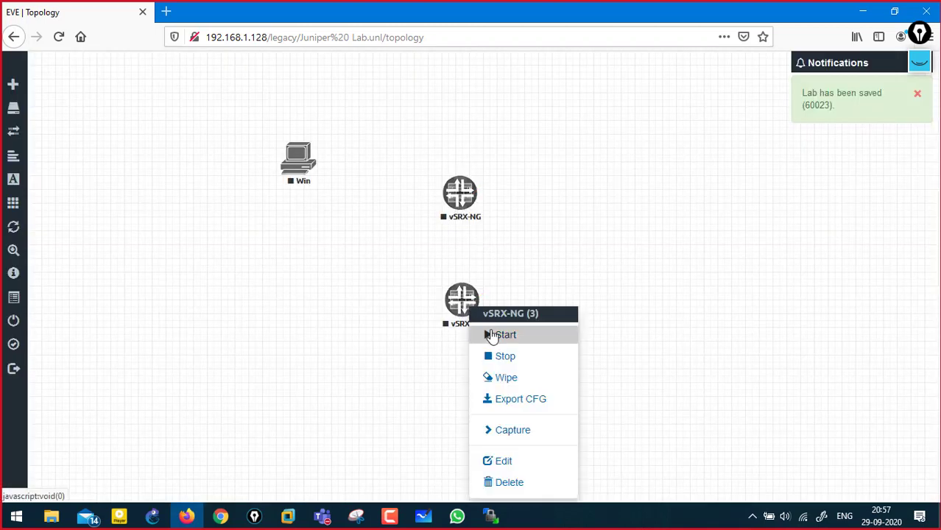
click(492, 333)
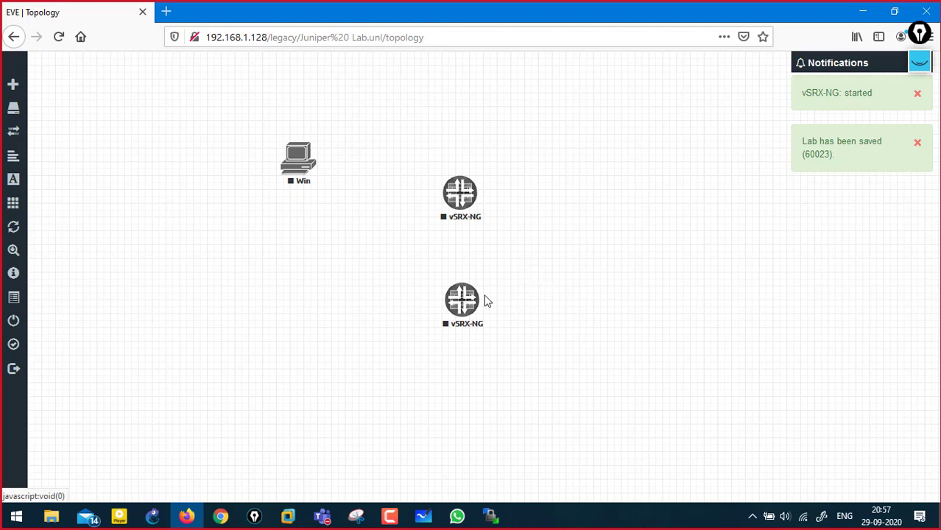
drag(467, 302, 567, 174)
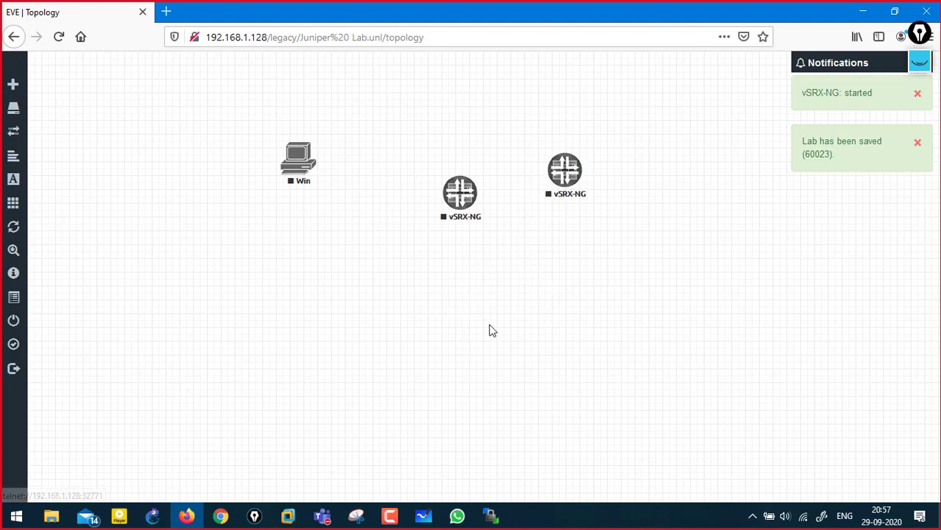
right_click(574, 151)
click(527, 126)
Step: Select the right-hand vSRX-NG node and start it so it shows as running
drag(525, 124, 587, 221)
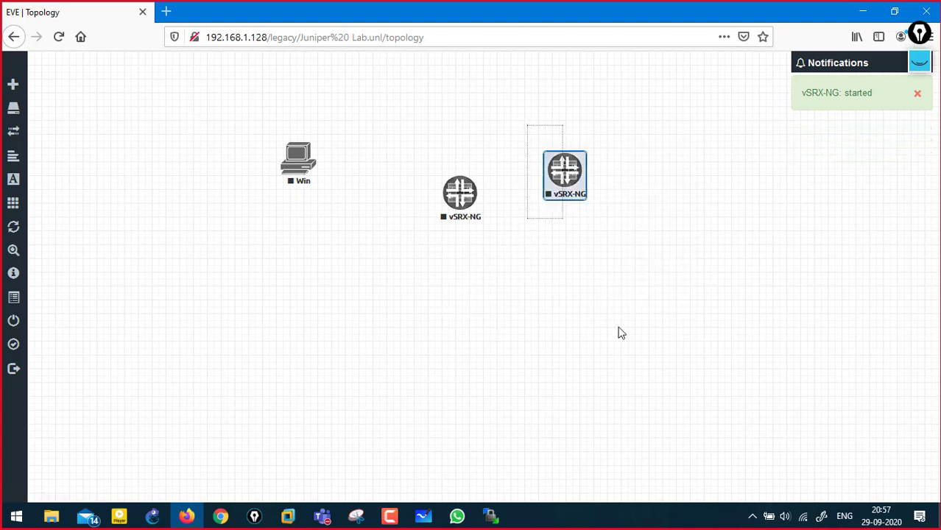
right_click(559, 172)
click(588, 202)
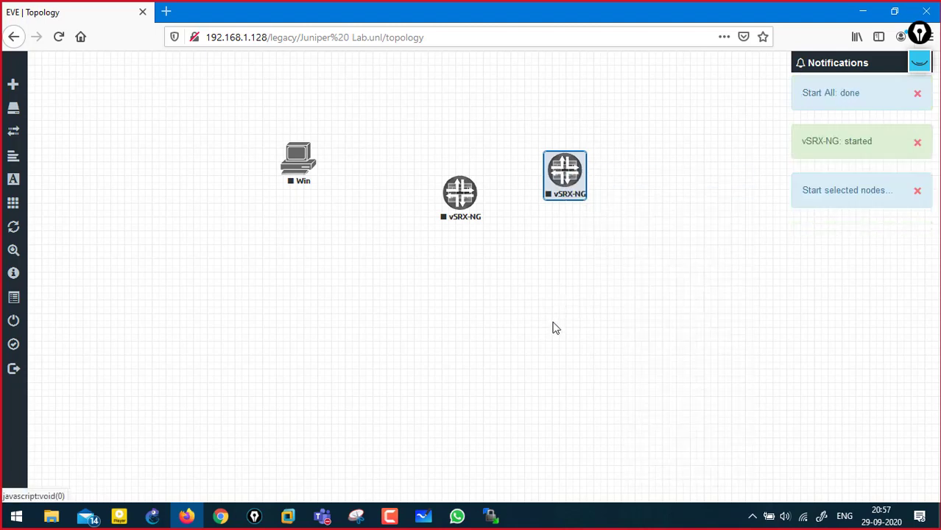
click(555, 328)
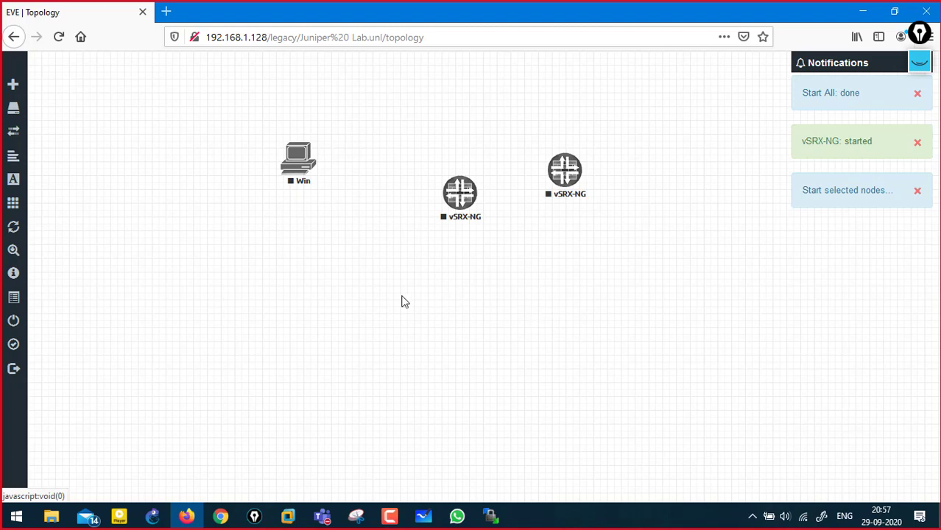
right_click(580, 172)
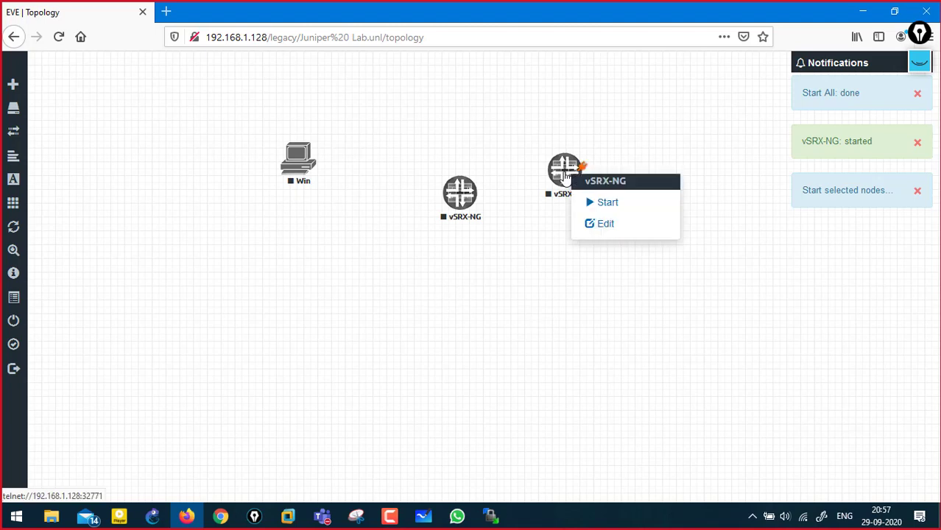
click(602, 206)
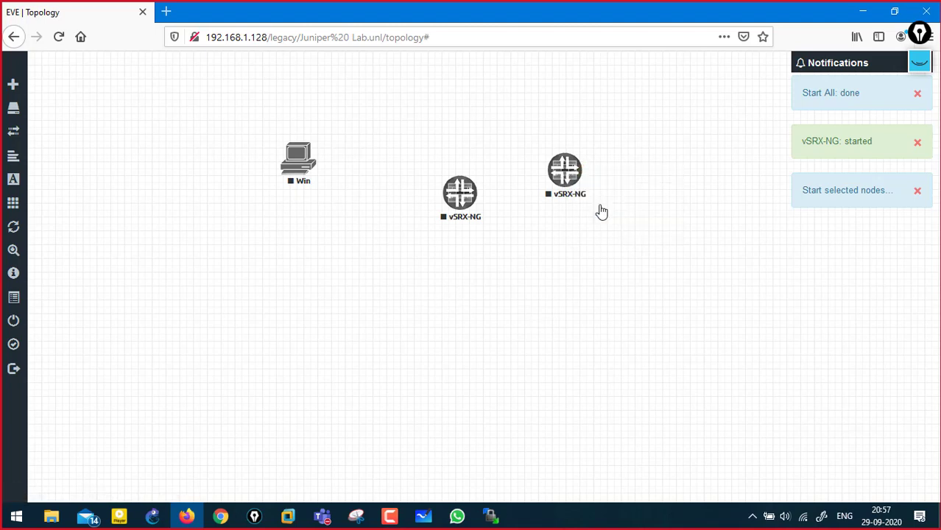
click(564, 171)
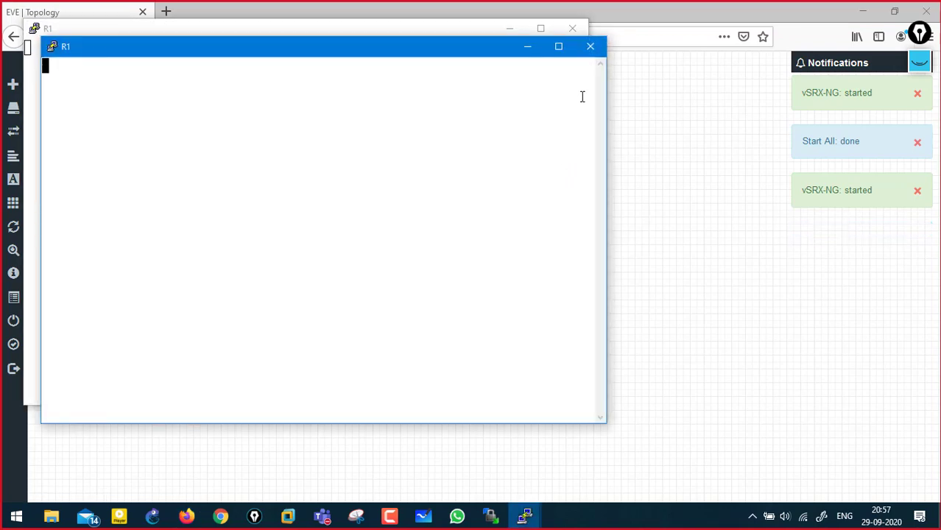
click(590, 47)
click(550, 307)
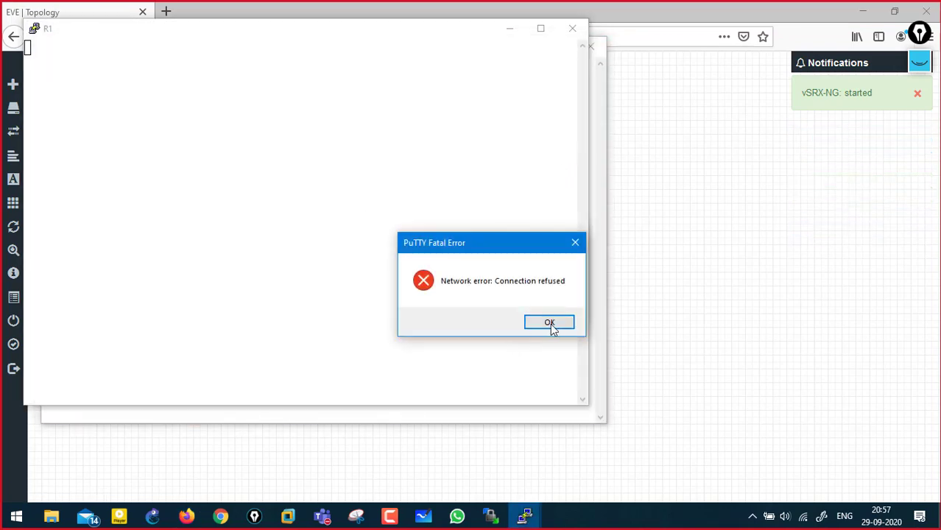
click(550, 325)
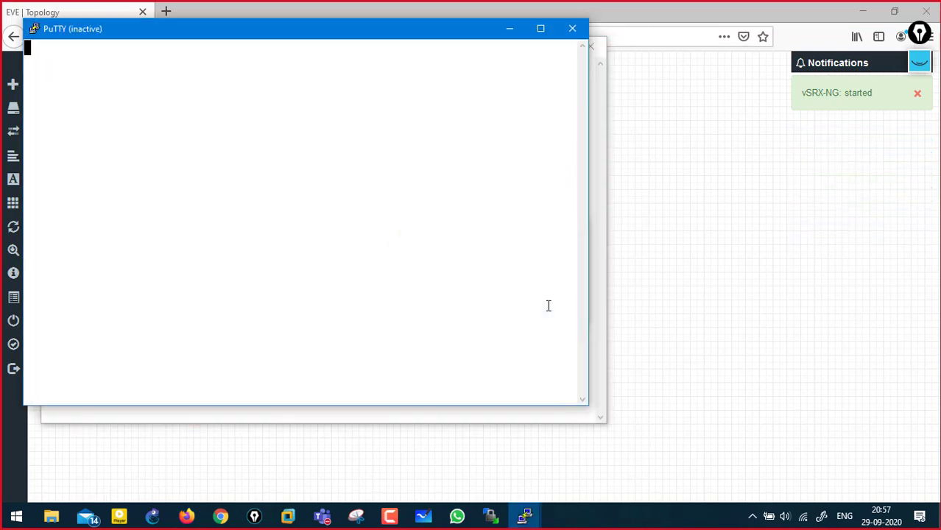
click(572, 28)
click(508, 308)
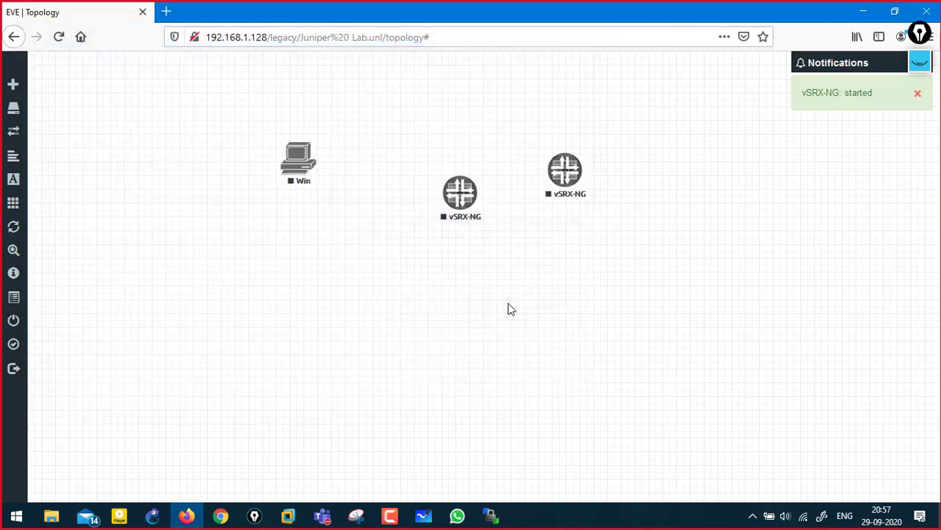
drag(215, 94, 637, 344)
click(638, 349)
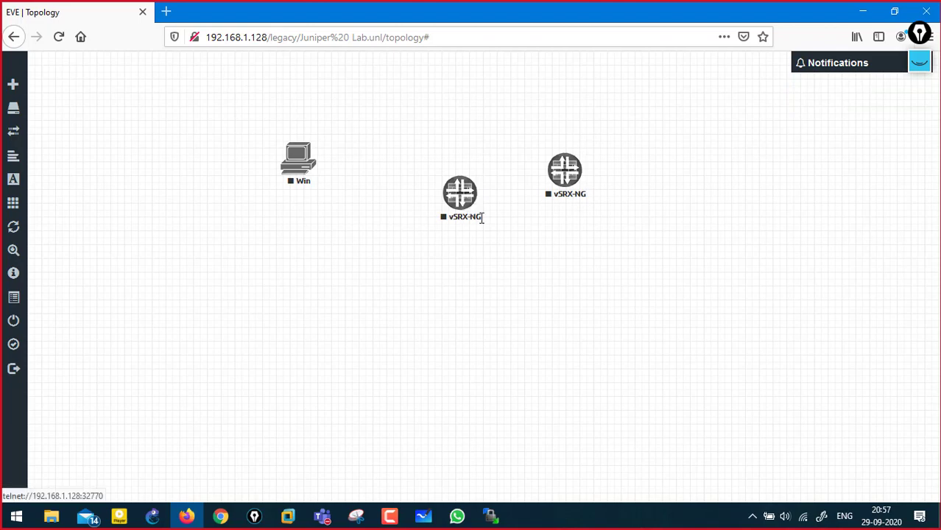
Step: Switch to the Windows desktop and open Network & Internet settings from the network tray icon
click(389, 516)
click(711, 457)
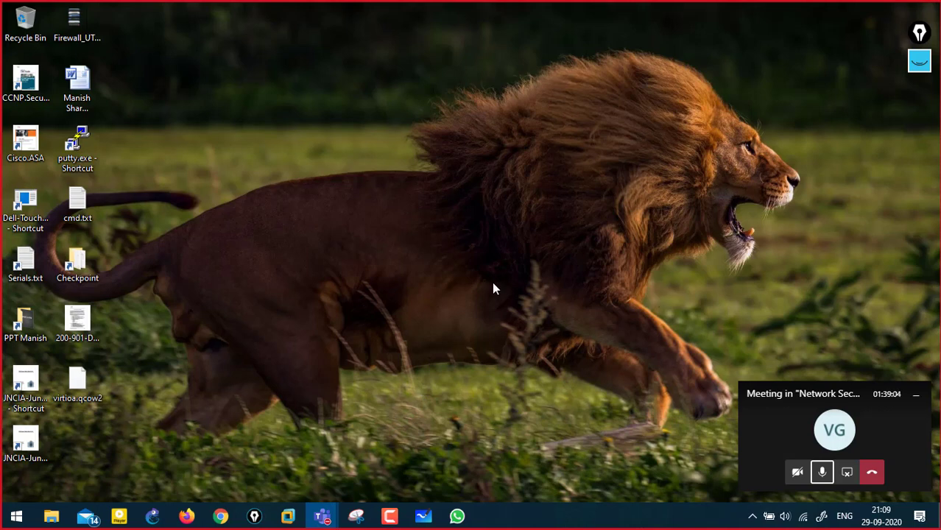
click(355, 411)
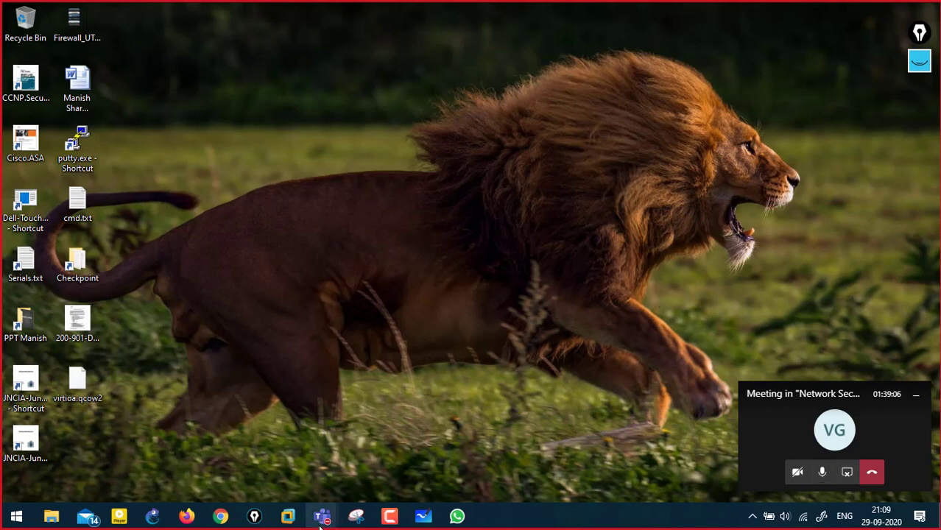
right_click(804, 520)
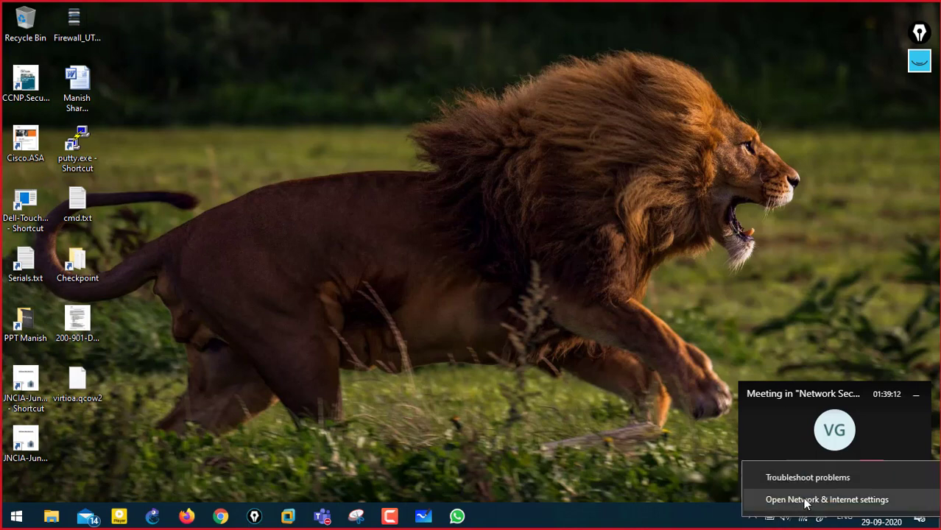
click(805, 500)
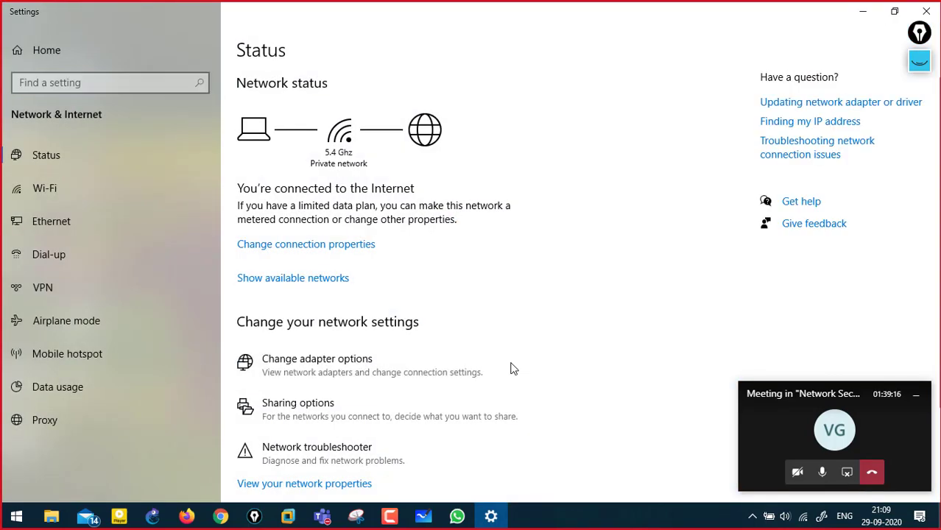
Step: Open the VMware Network Adapter VMnet2 status details showing IPv4 192.168.1.10, mask 255.255.255.0
click(514, 369)
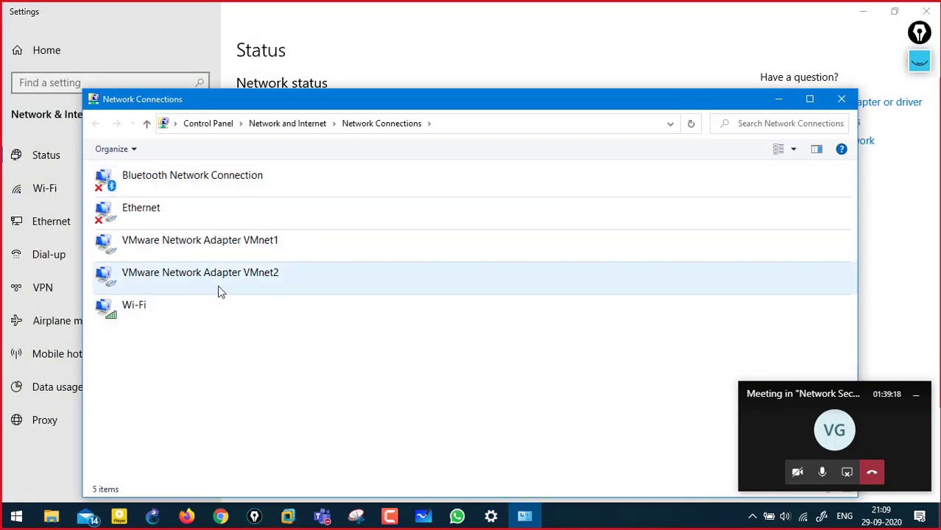
right_click(189, 274)
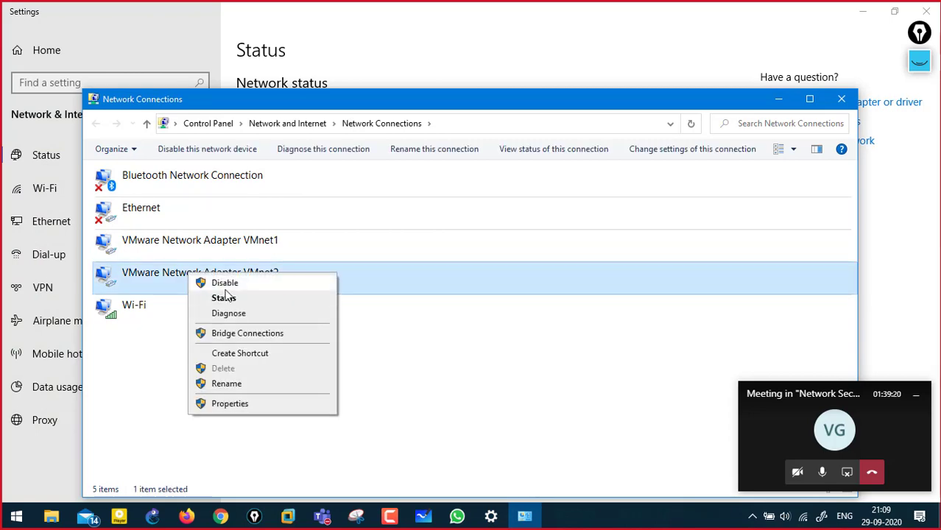
click(240, 299)
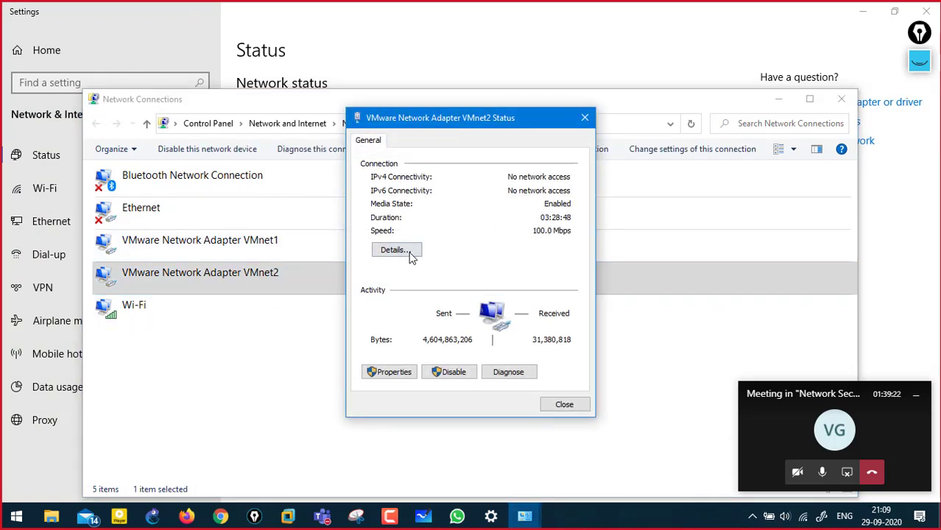
click(396, 250)
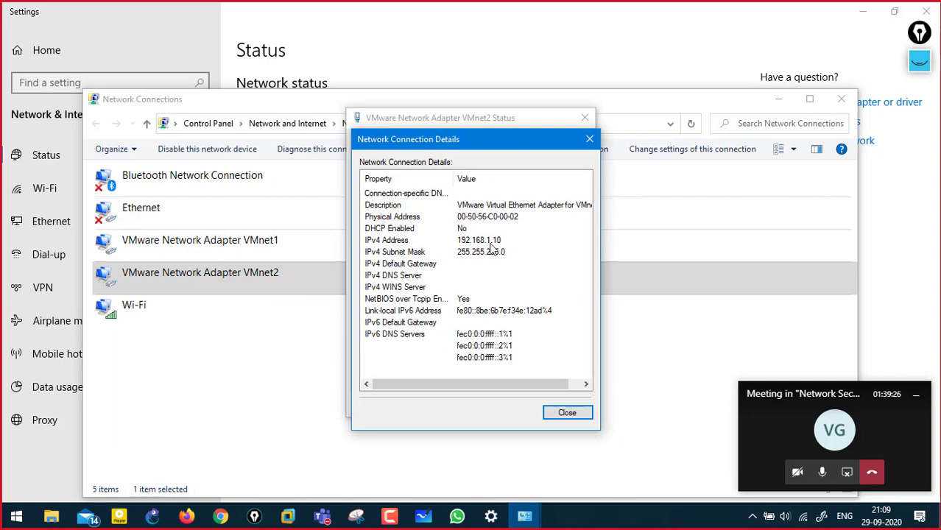
Step: With the annotation pen, underline IPv4 192.168.1.10 and write the EVE-NG address 192.168.1.128
click(919, 64)
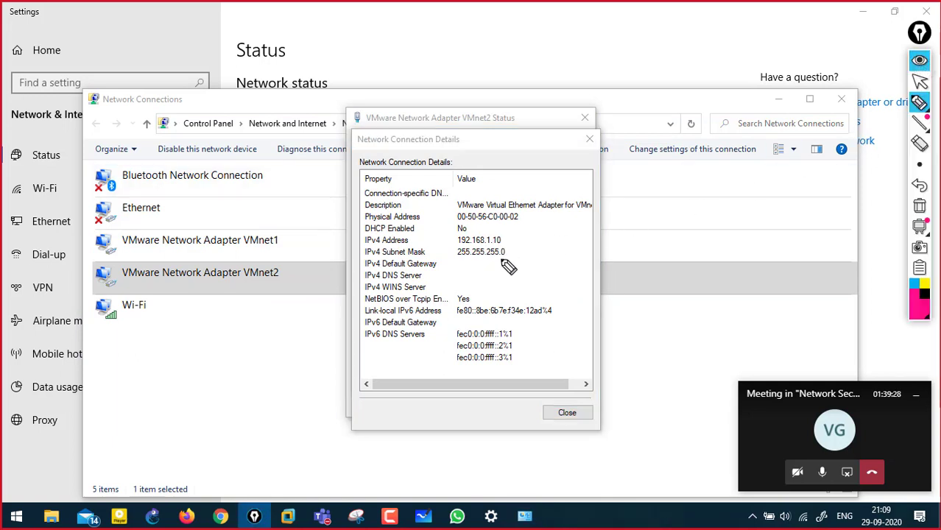
mouse_move(509, 240)
mouse_down()
mouse_move(503, 248)
mouse_move(583, 250)
mouse_move(639, 193)
mouse_move(702, 219)
mouse_move(614, 252)
mouse_move(608, 245)
mouse_up()
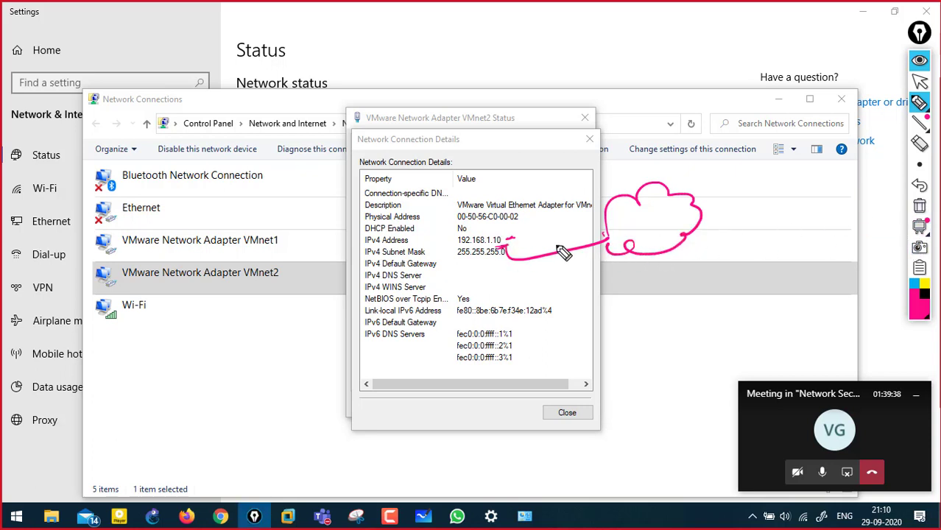
mouse_move(505, 239)
mouse_down()
mouse_move(515, 237)
mouse_move(512, 160)
mouse_up()
drag(449, 93, 449, 114)
mouse_move(480, 87)
mouse_down()
mouse_move(473, 104)
mouse_move(582, 68)
mouse_up()
click(515, 97)
click(564, 65)
click(595, 63)
mouse_move(603, 31)
mouse_down()
mouse_move(601, 54)
mouse_move(624, 42)
mouse_up()
drag(634, 23, 632, 27)
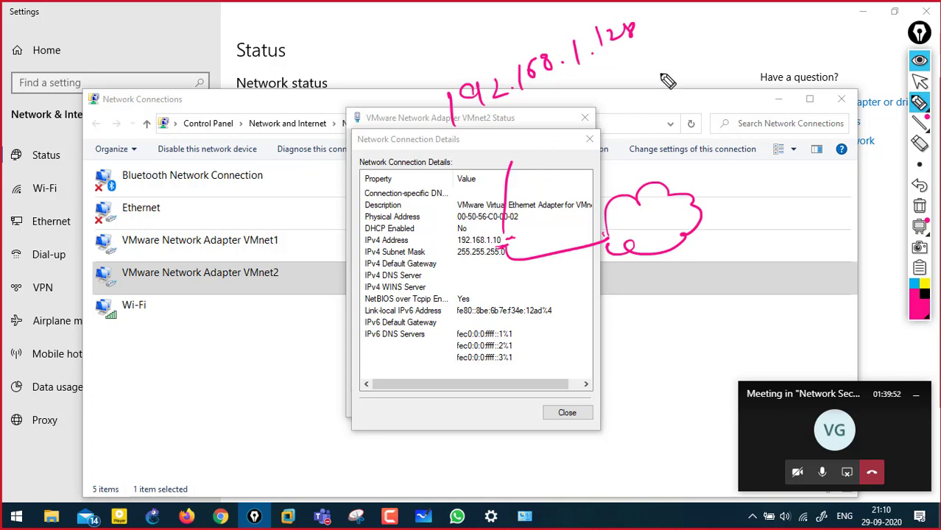
Step: Sketch a box labelled Br linked to the address, a line to an x mark, and a cloud label
mouse_move(639, 37)
mouse_down()
mouse_move(719, 33)
mouse_move(725, 20)
mouse_move(776, 11)
mouse_move(835, 11)
mouse_up()
drag(720, 67, 846, 57)
mouse_move(750, 34)
mouse_down()
mouse_move(751, 52)
mouse_move(812, 34)
mouse_move(845, 56)
mouse_move(795, 109)
mouse_up()
mouse_move(791, 111)
mouse_down()
mouse_move(779, 138)
mouse_move(810, 139)
mouse_move(794, 140)
mouse_up()
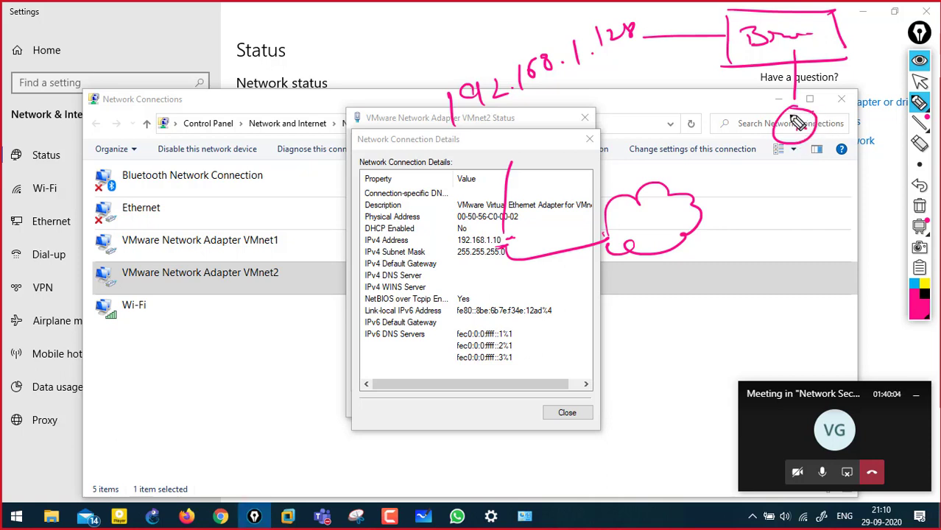
mouse_move(618, 218)
mouse_down()
mouse_move(623, 234)
mouse_move(640, 235)
mouse_move(661, 215)
mouse_move(589, 206)
mouse_move(581, 239)
mouse_up()
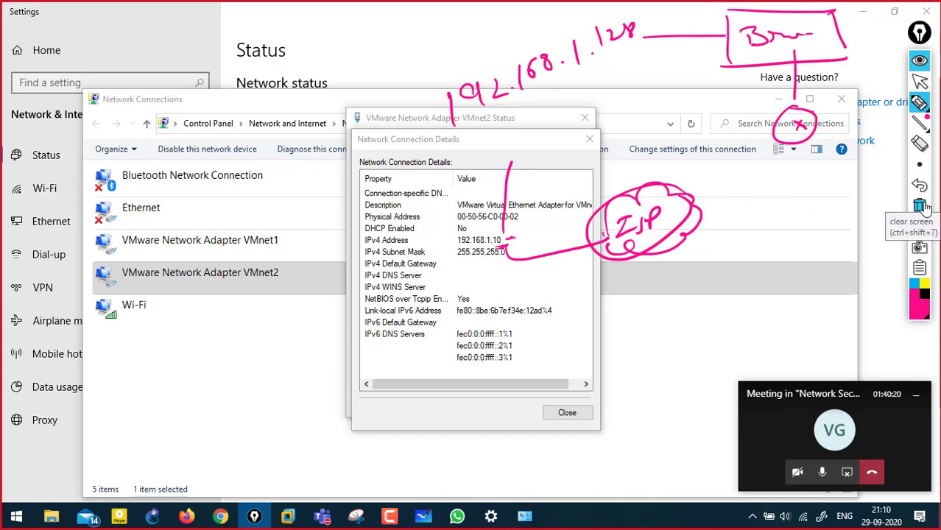
Step: Erase the annotations, turn off the pen, and close the VMnet2 Details and Status dialogs
click(900, 208)
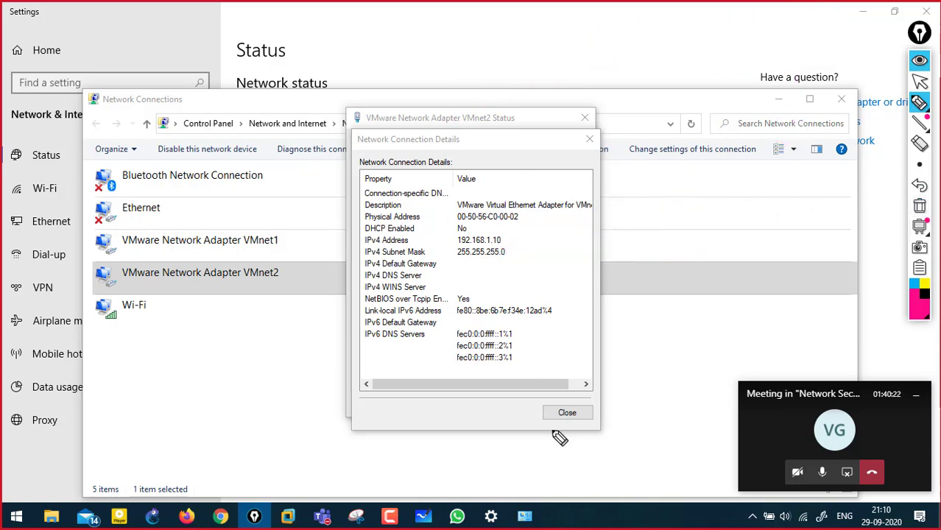
click(919, 81)
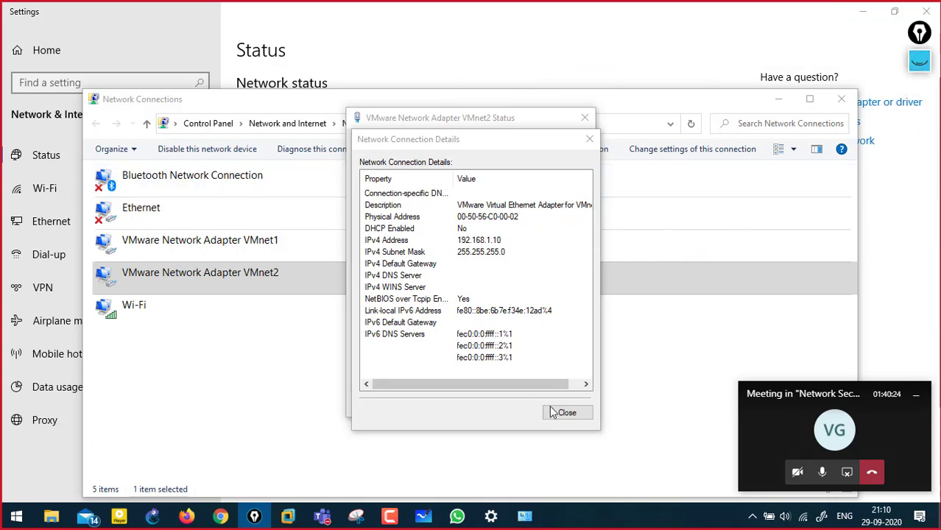
click(554, 413)
click(565, 405)
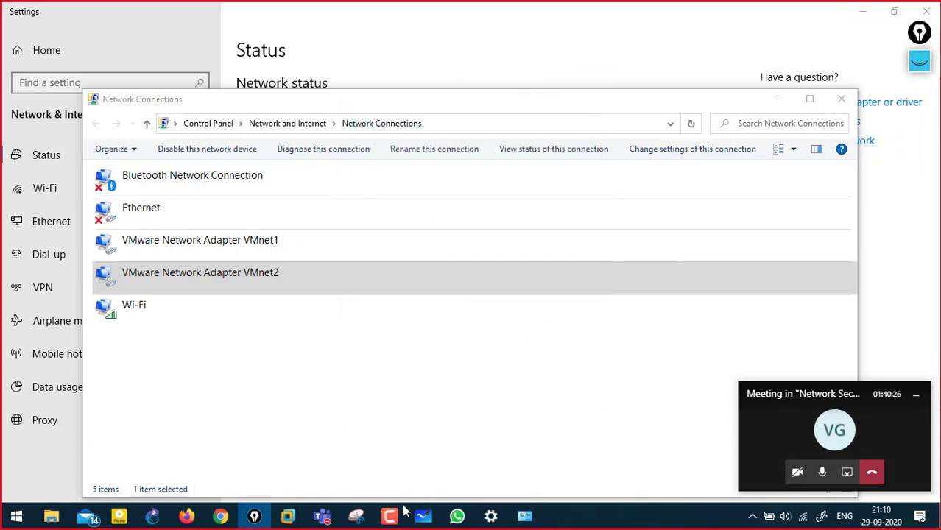
mouse_move(405, 515)
click(413, 485)
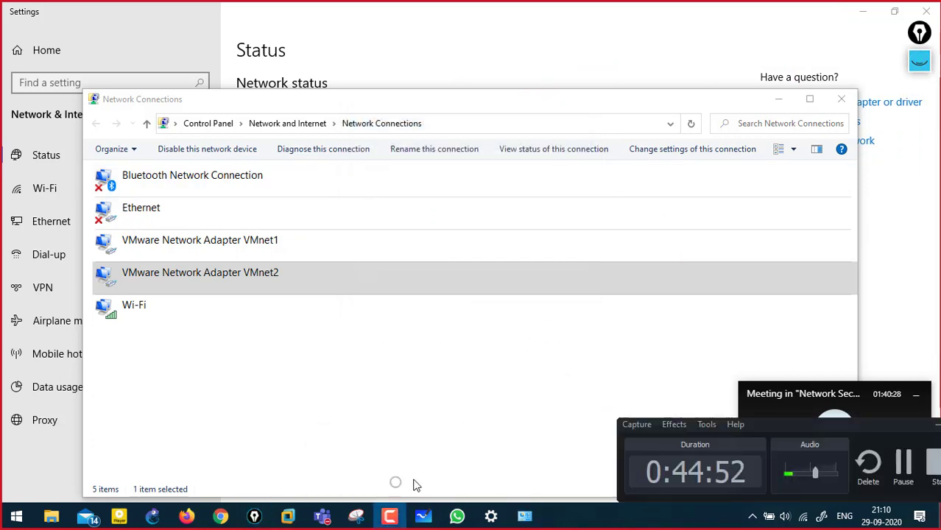